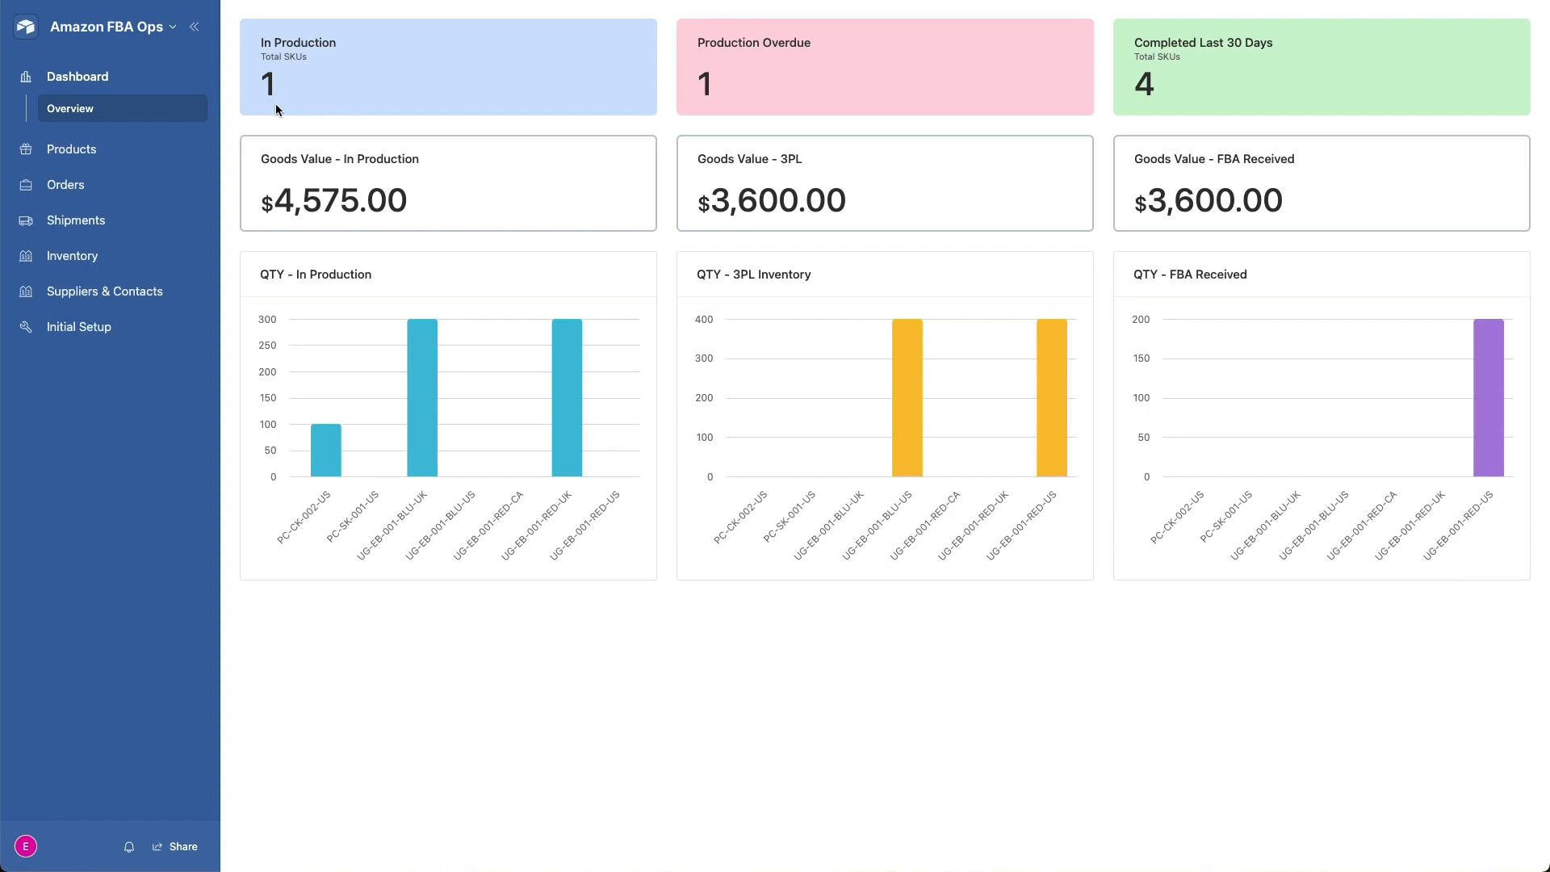
- Open the product catalog and review all its columns through to the order and production totals
click(67, 153)
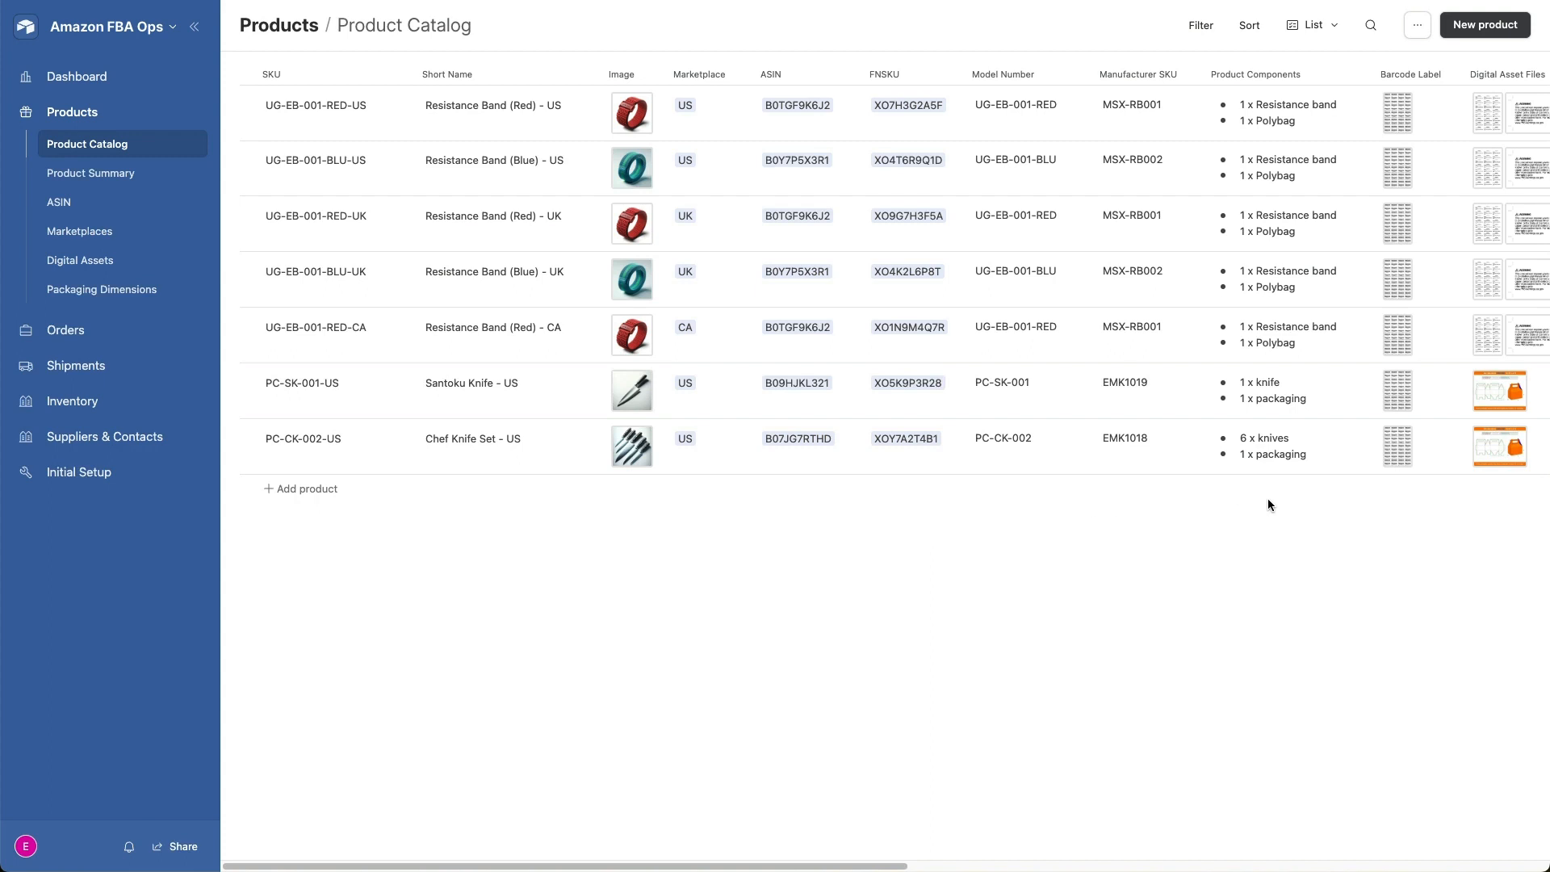
scroll(1268, 498, right, 5)
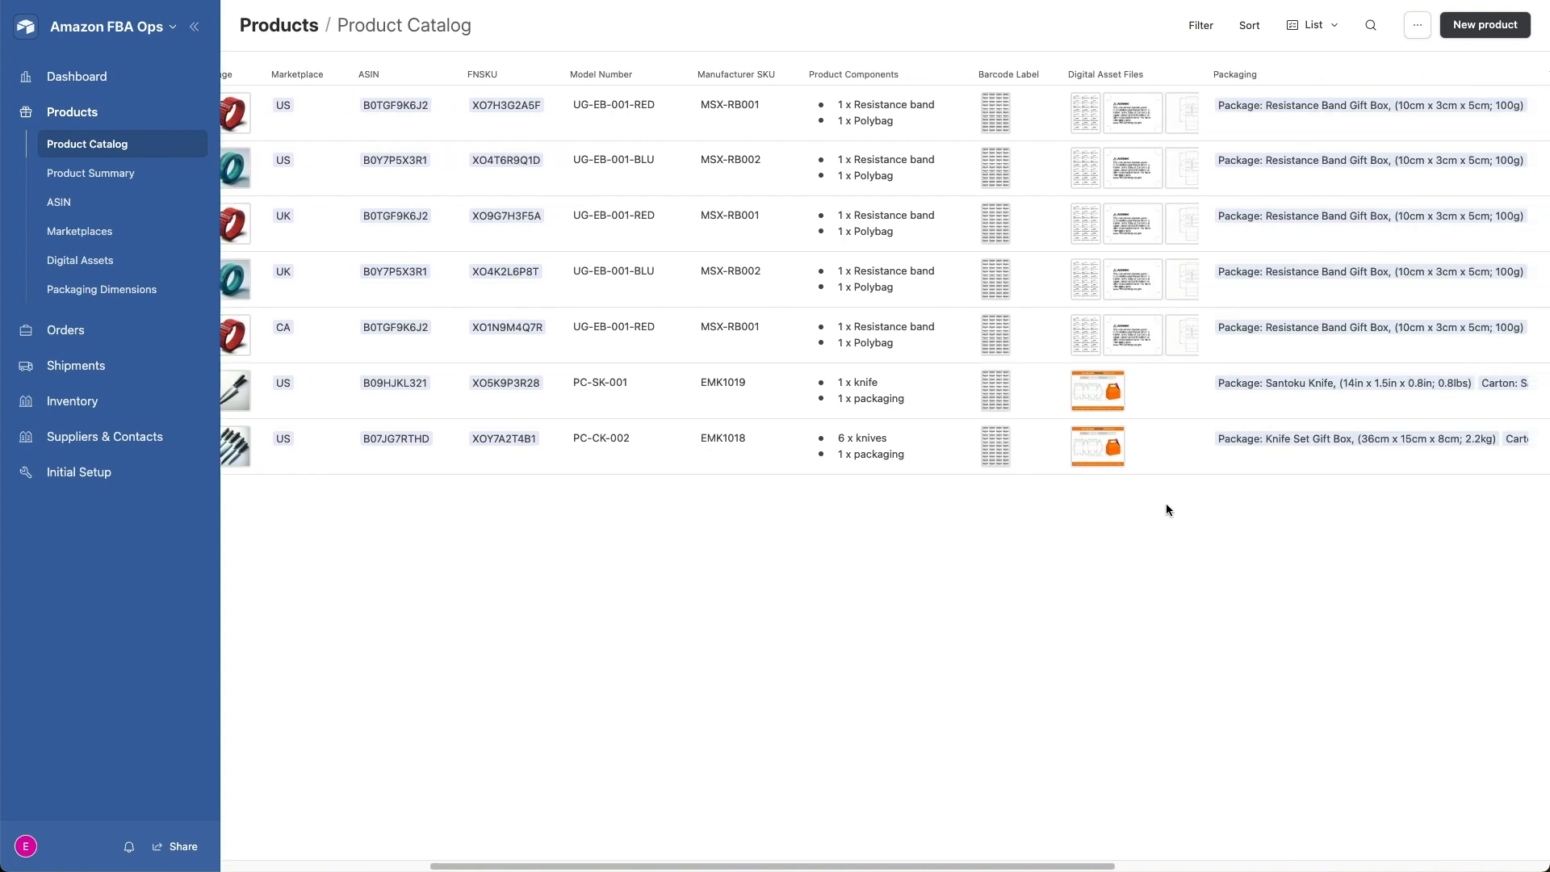
scroll(1291, 524, right, 3)
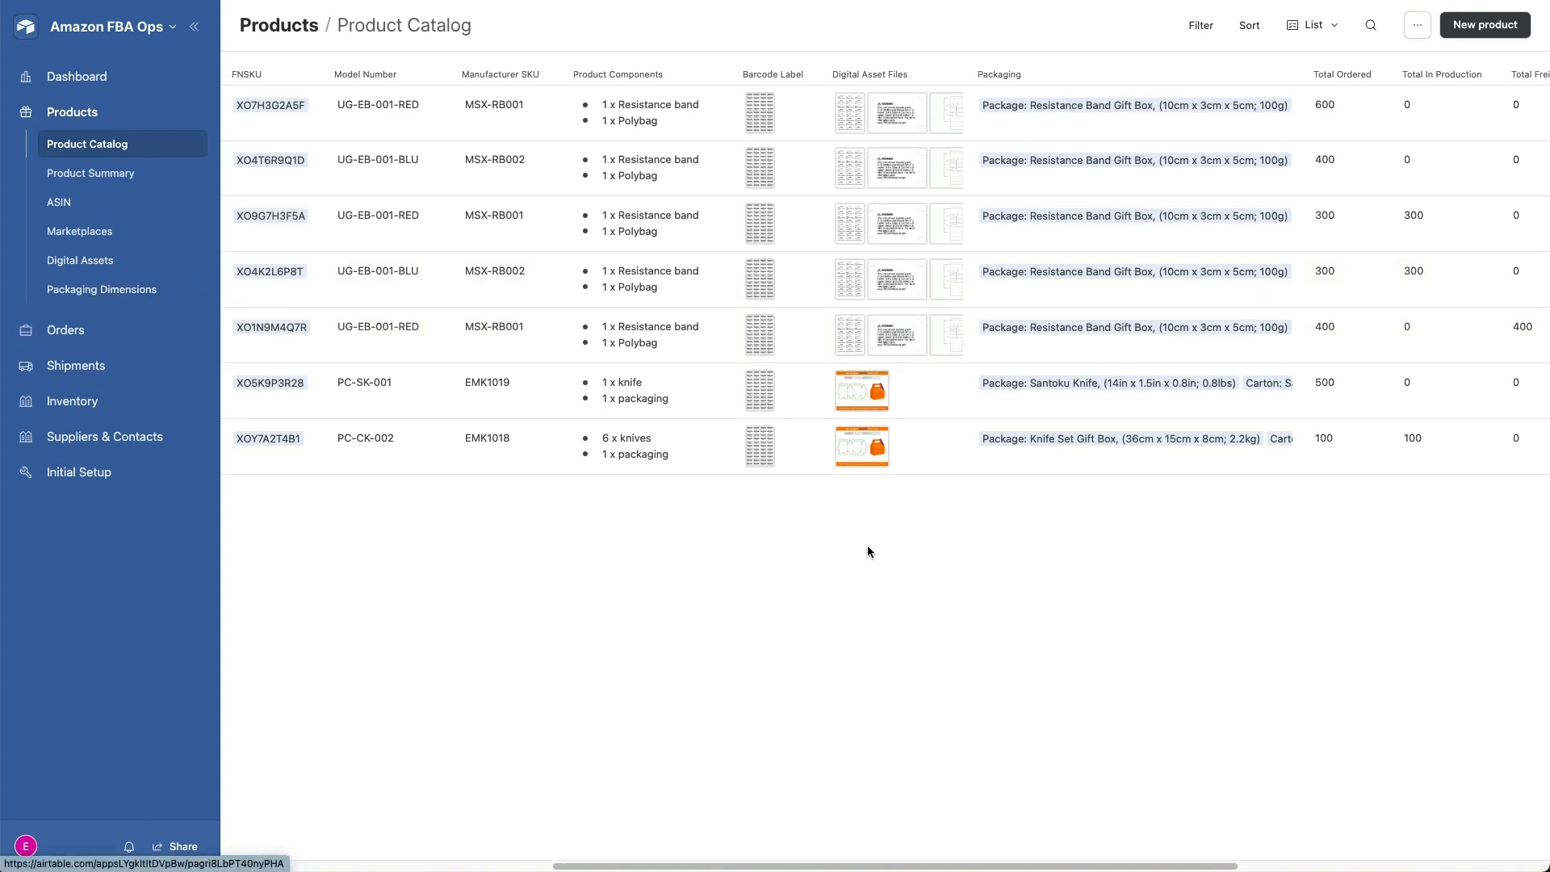
scroll(1059, 552, right, 3)
scroll(1058, 550, right, 4)
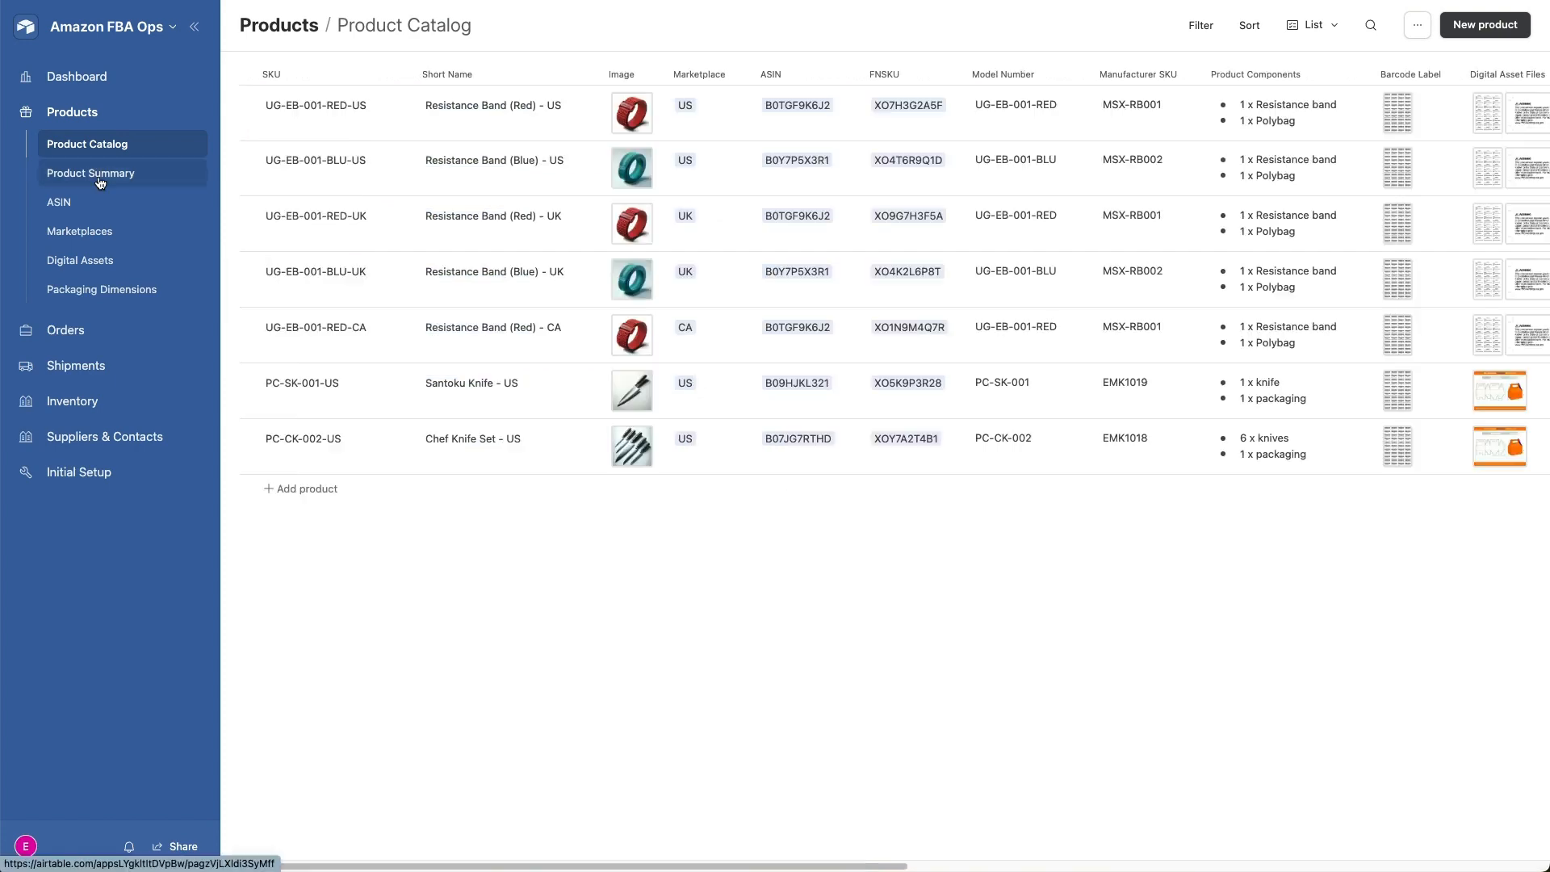
- View the product summary of UG-EB-001-RED-US and expand order ORD0001 to show its shipments
click(100, 182)
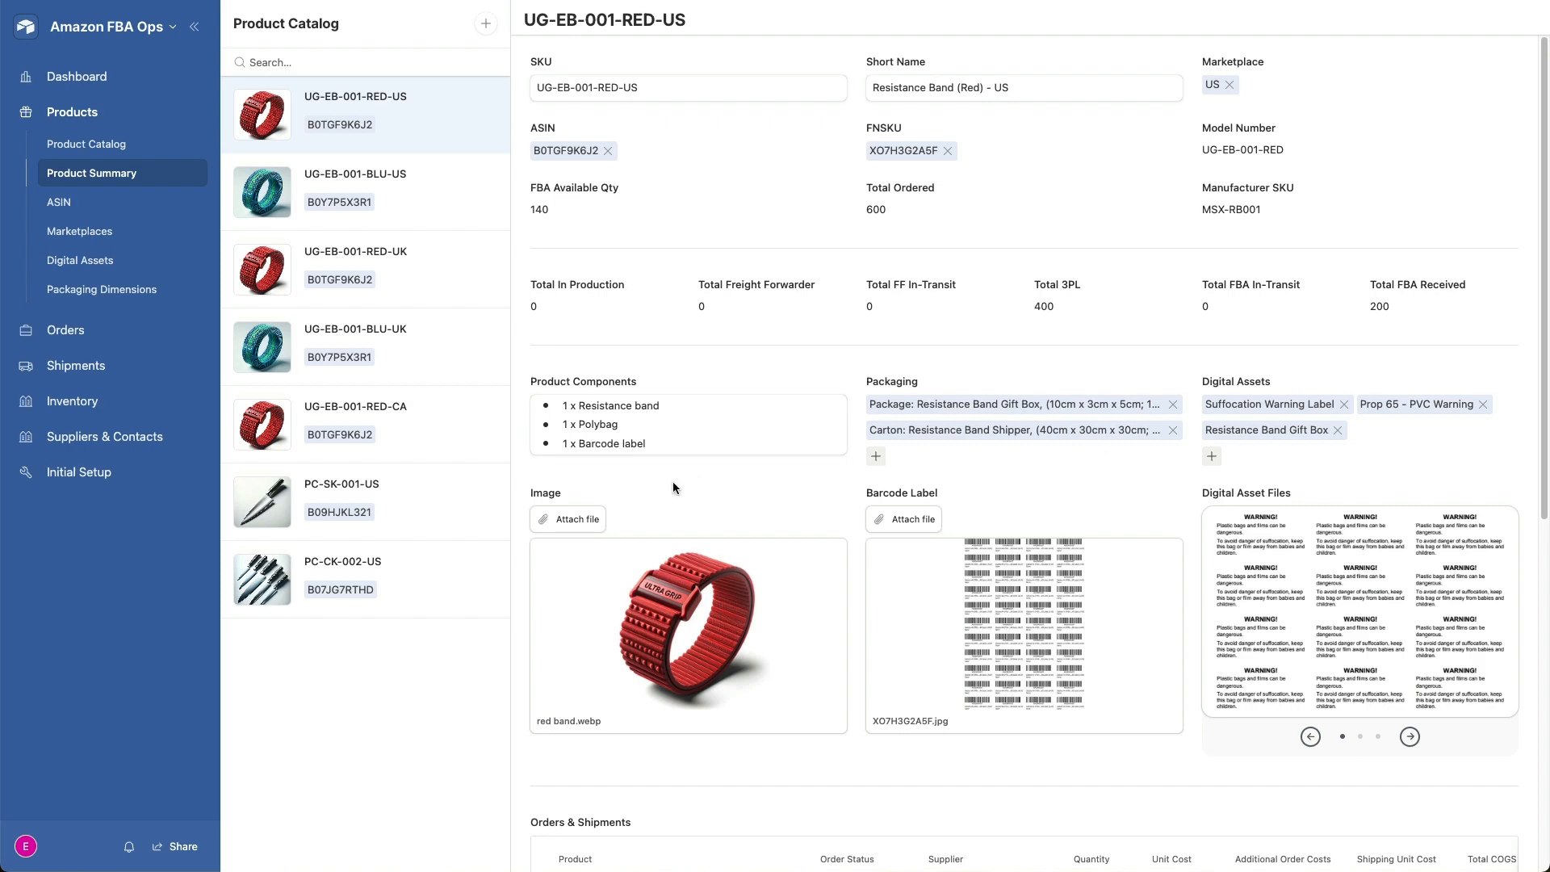
scroll(834, 431, down, 5)
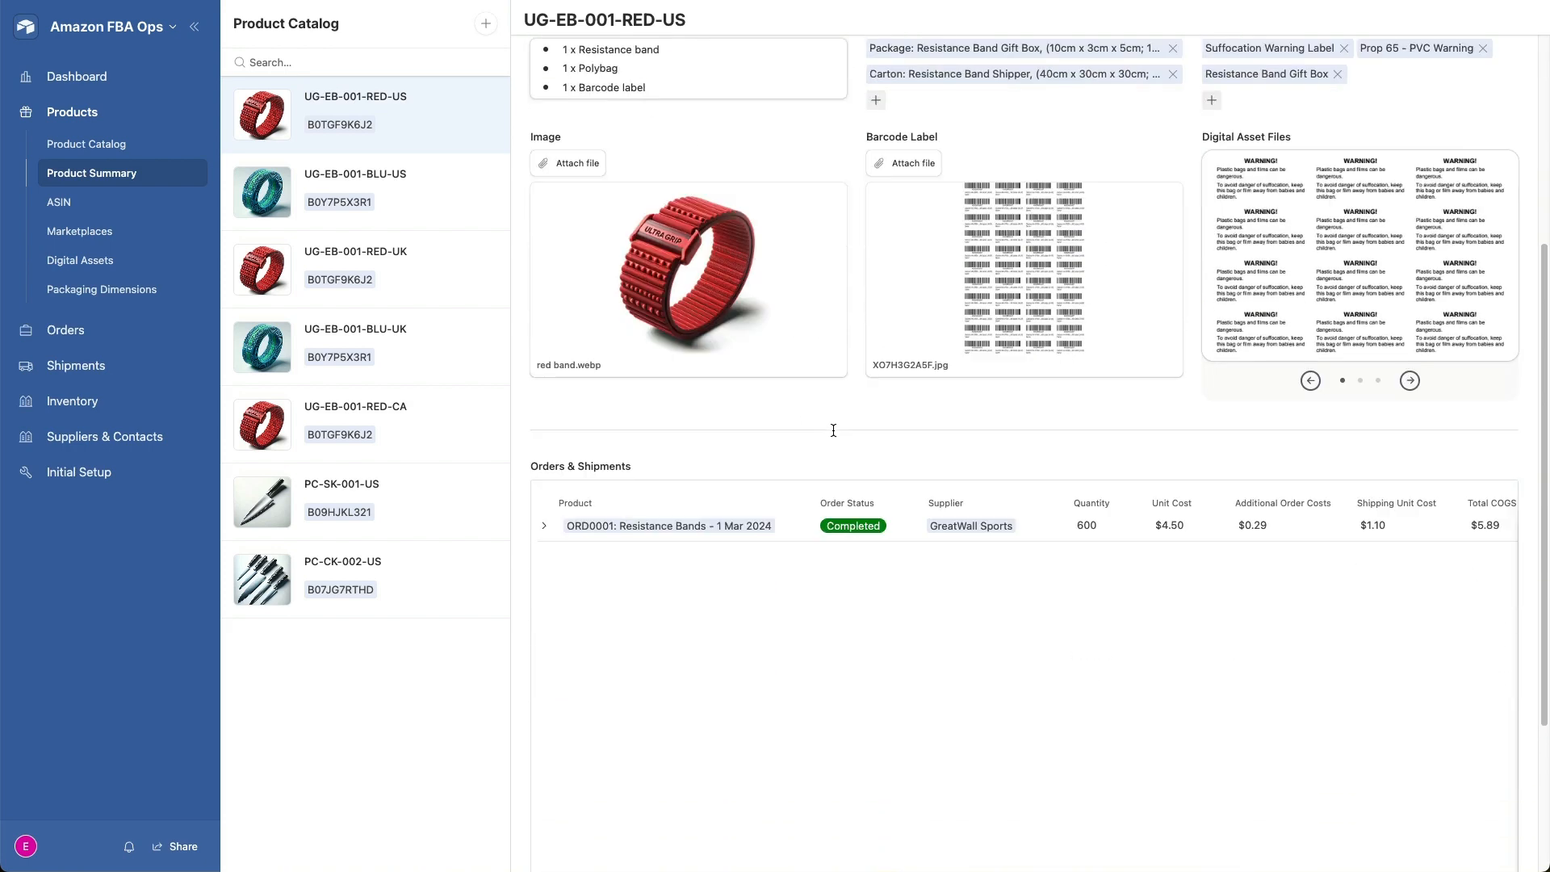
scroll(833, 430, down, 2)
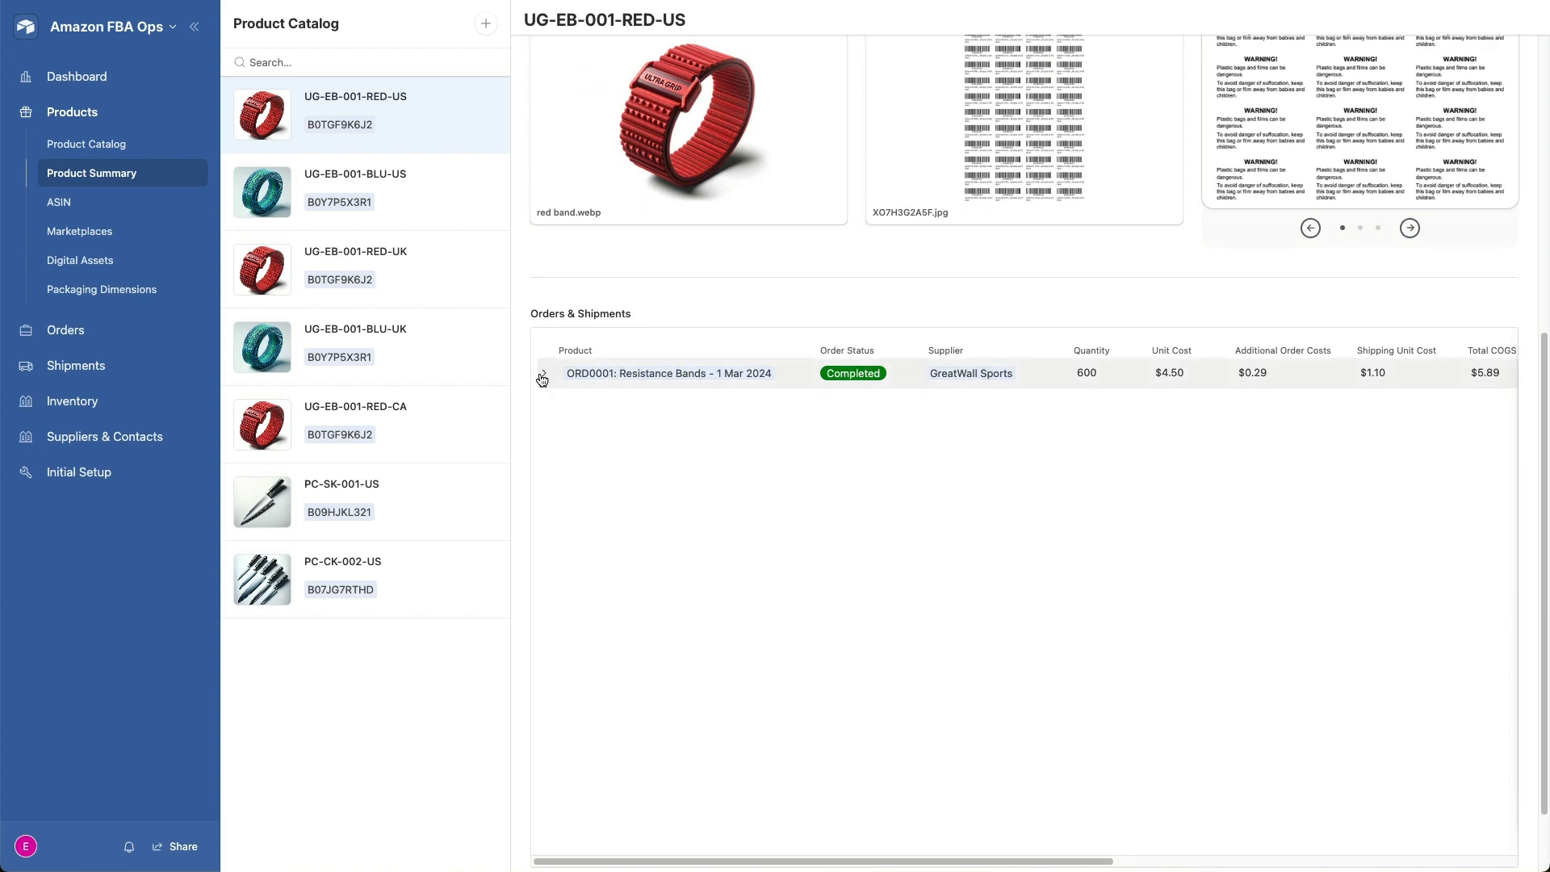
click(541, 377)
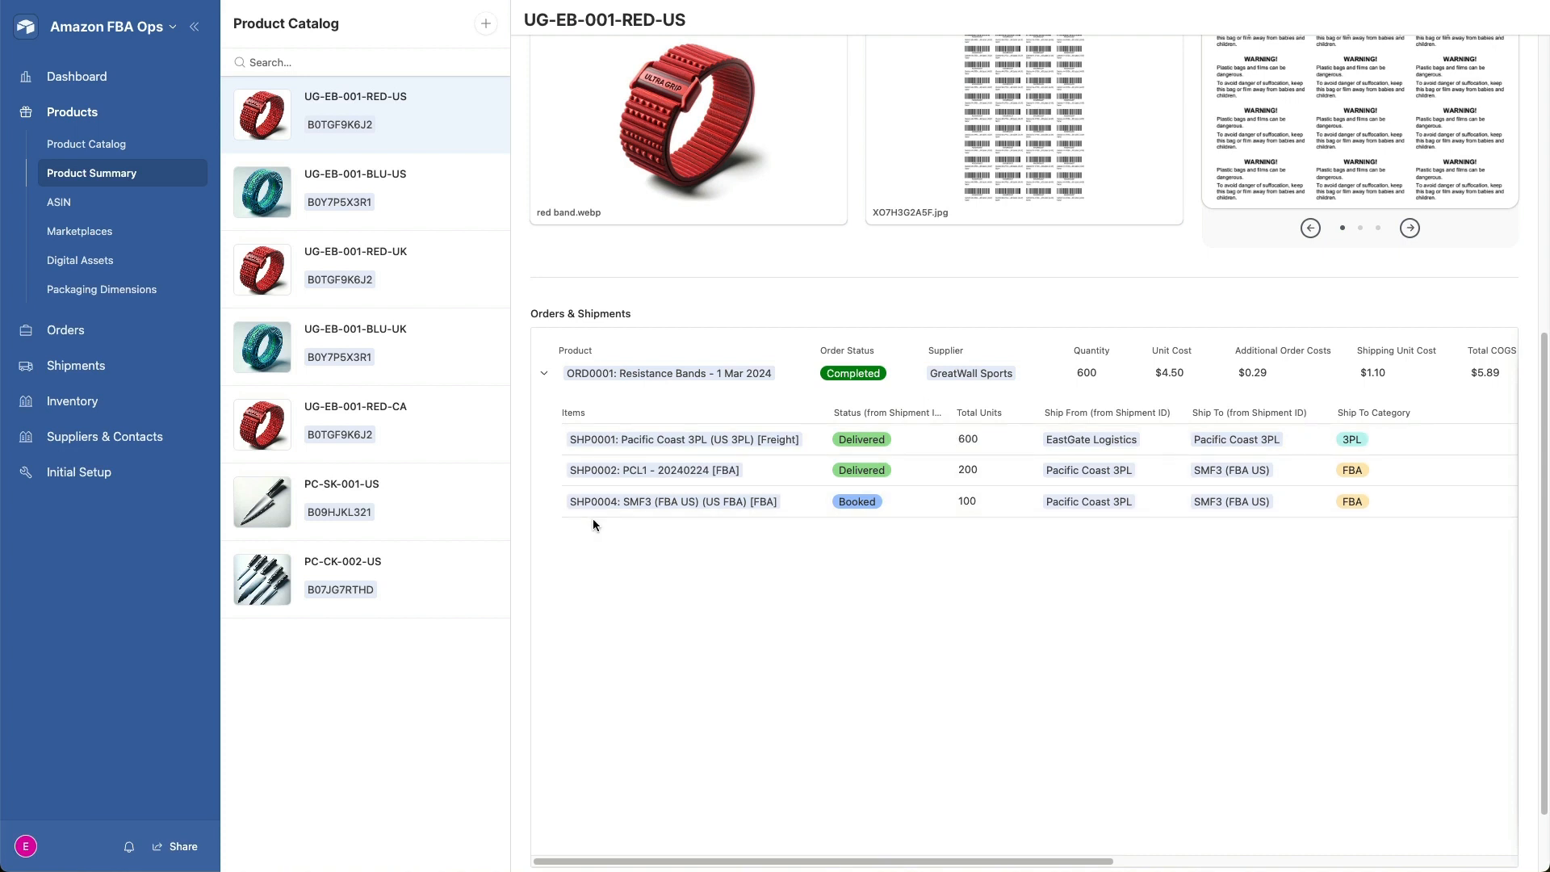
- Open the ASIN list and view the products linked to model UG-EB-001-BLU
click(58, 209)
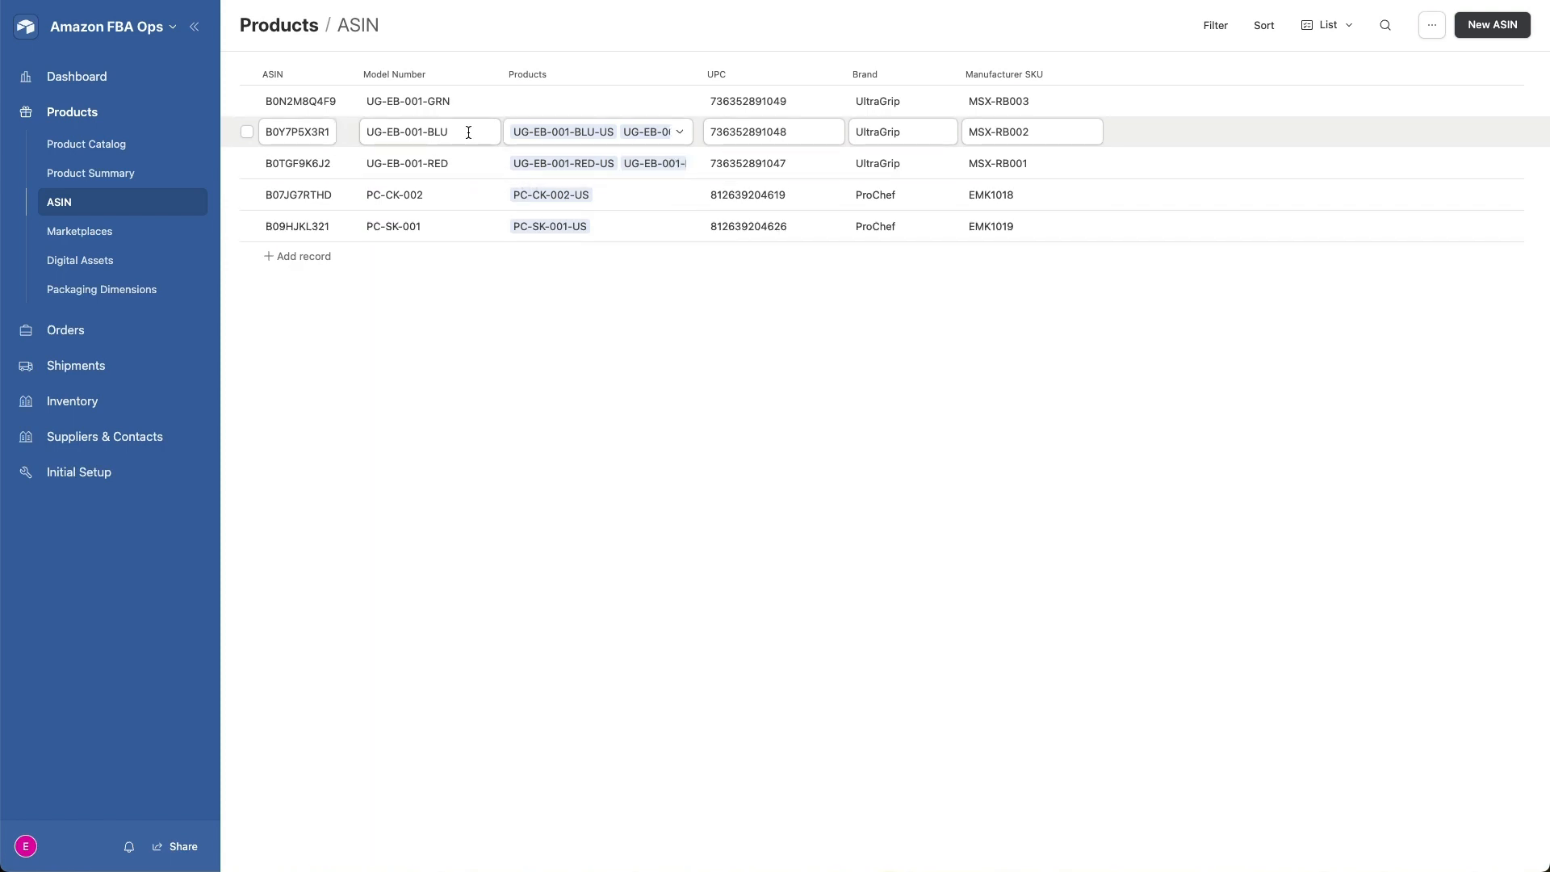
click(685, 134)
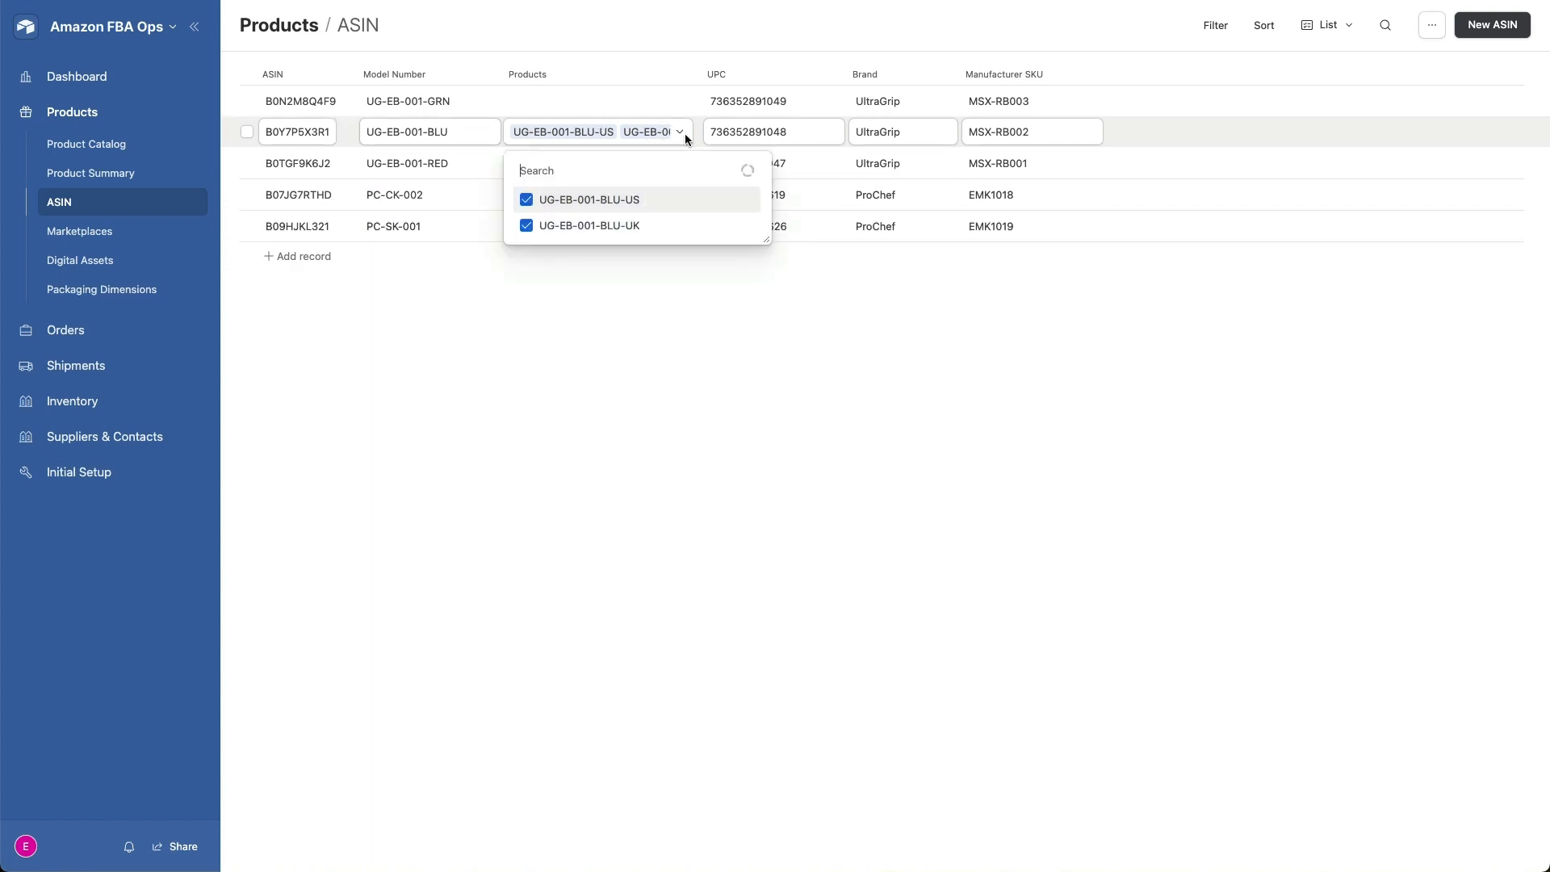
click(423, 327)
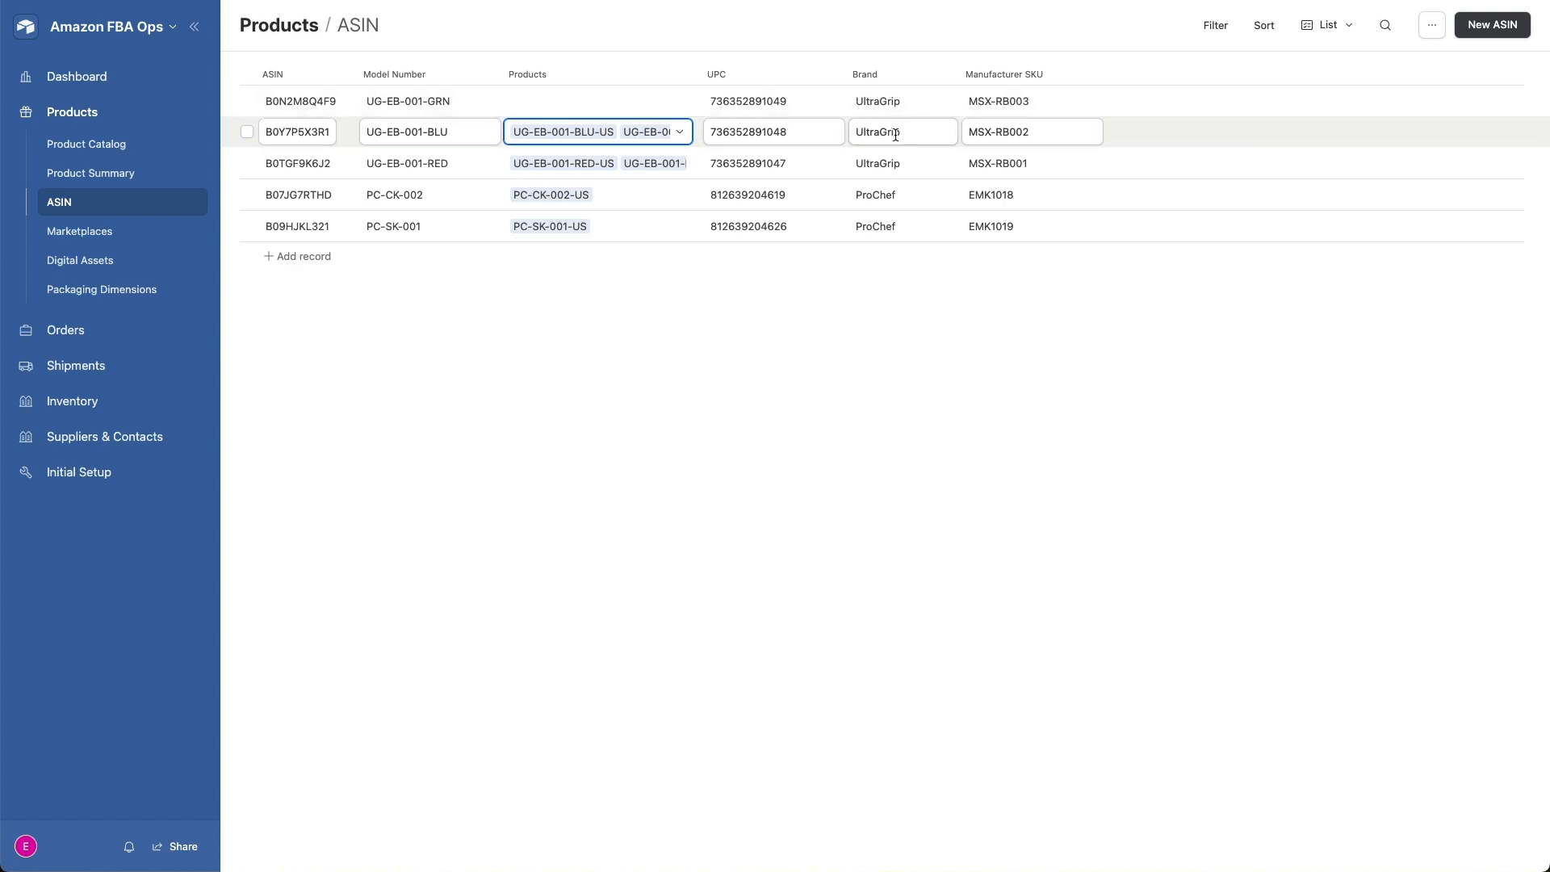
- Look through the products' Marketplaces, Digital Assets and Packaging Dimensions lists
click(109, 236)
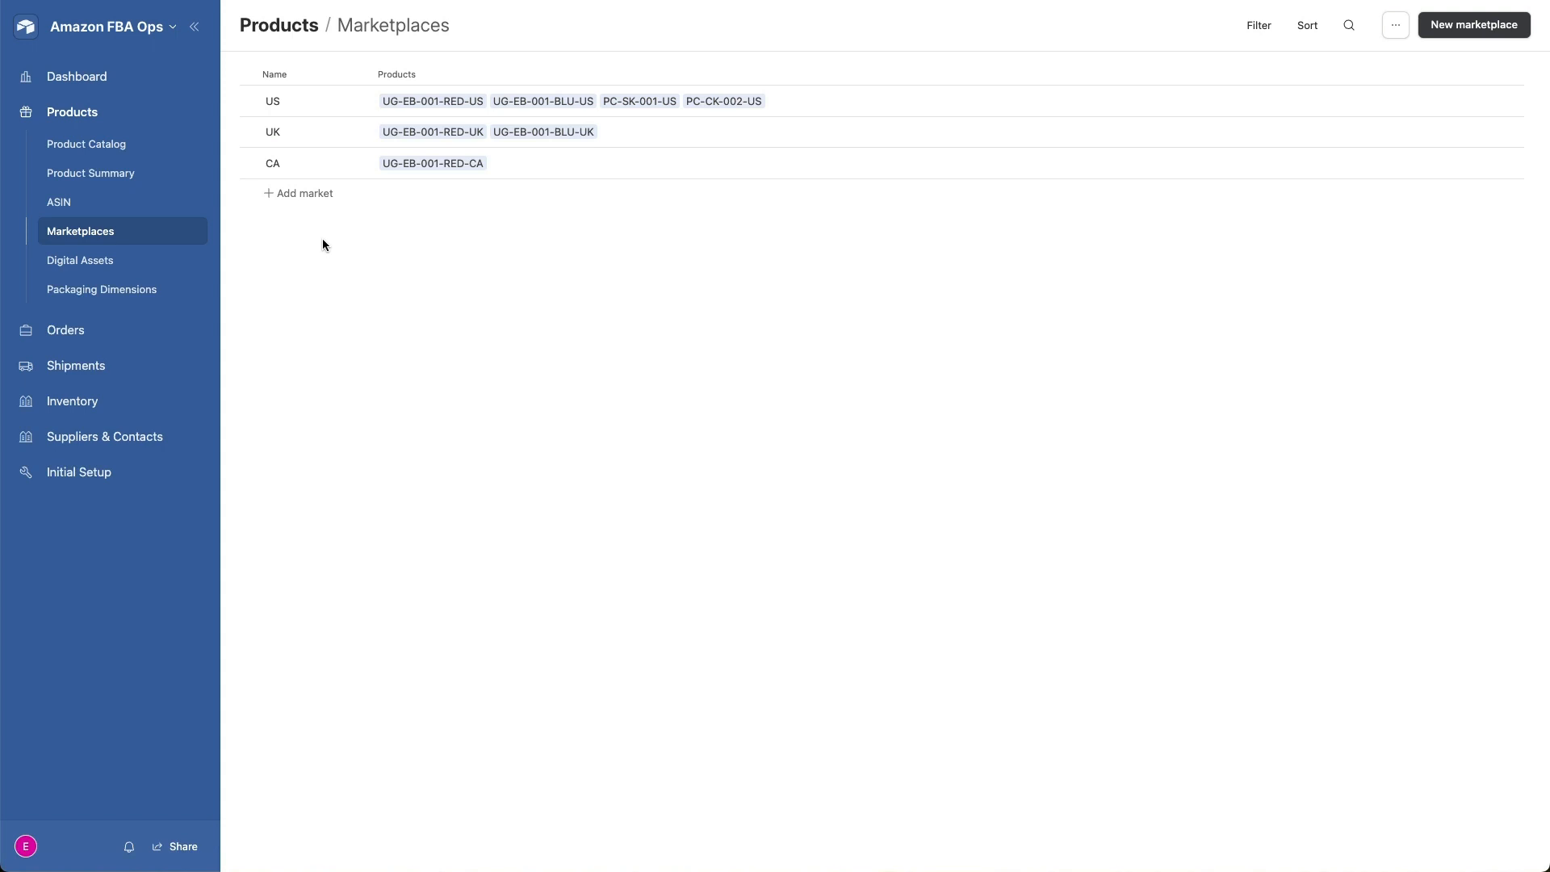
click(112, 260)
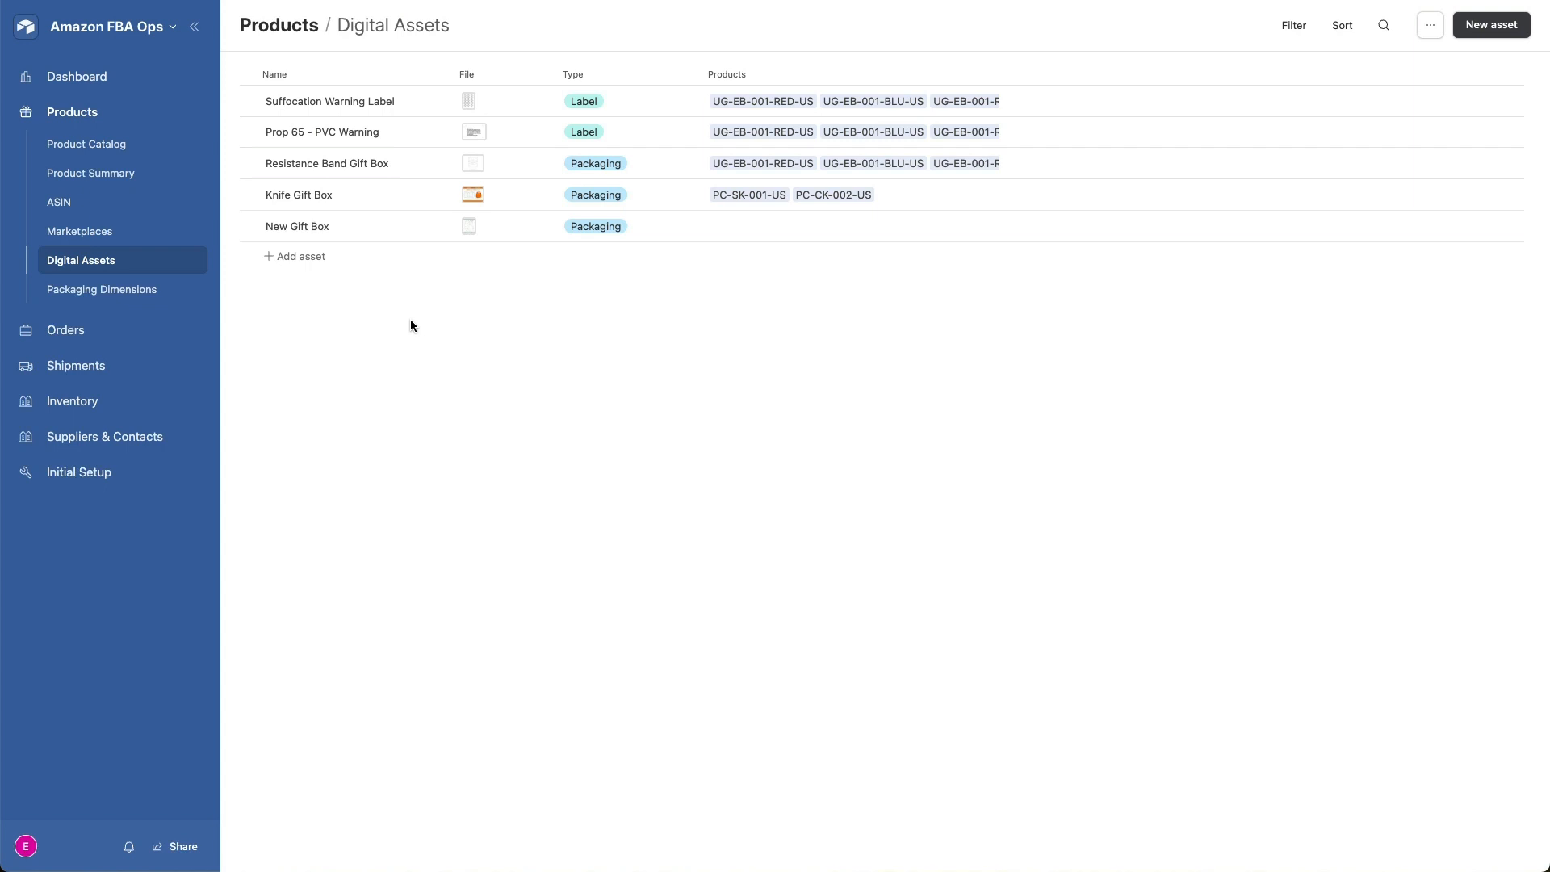
click(137, 296)
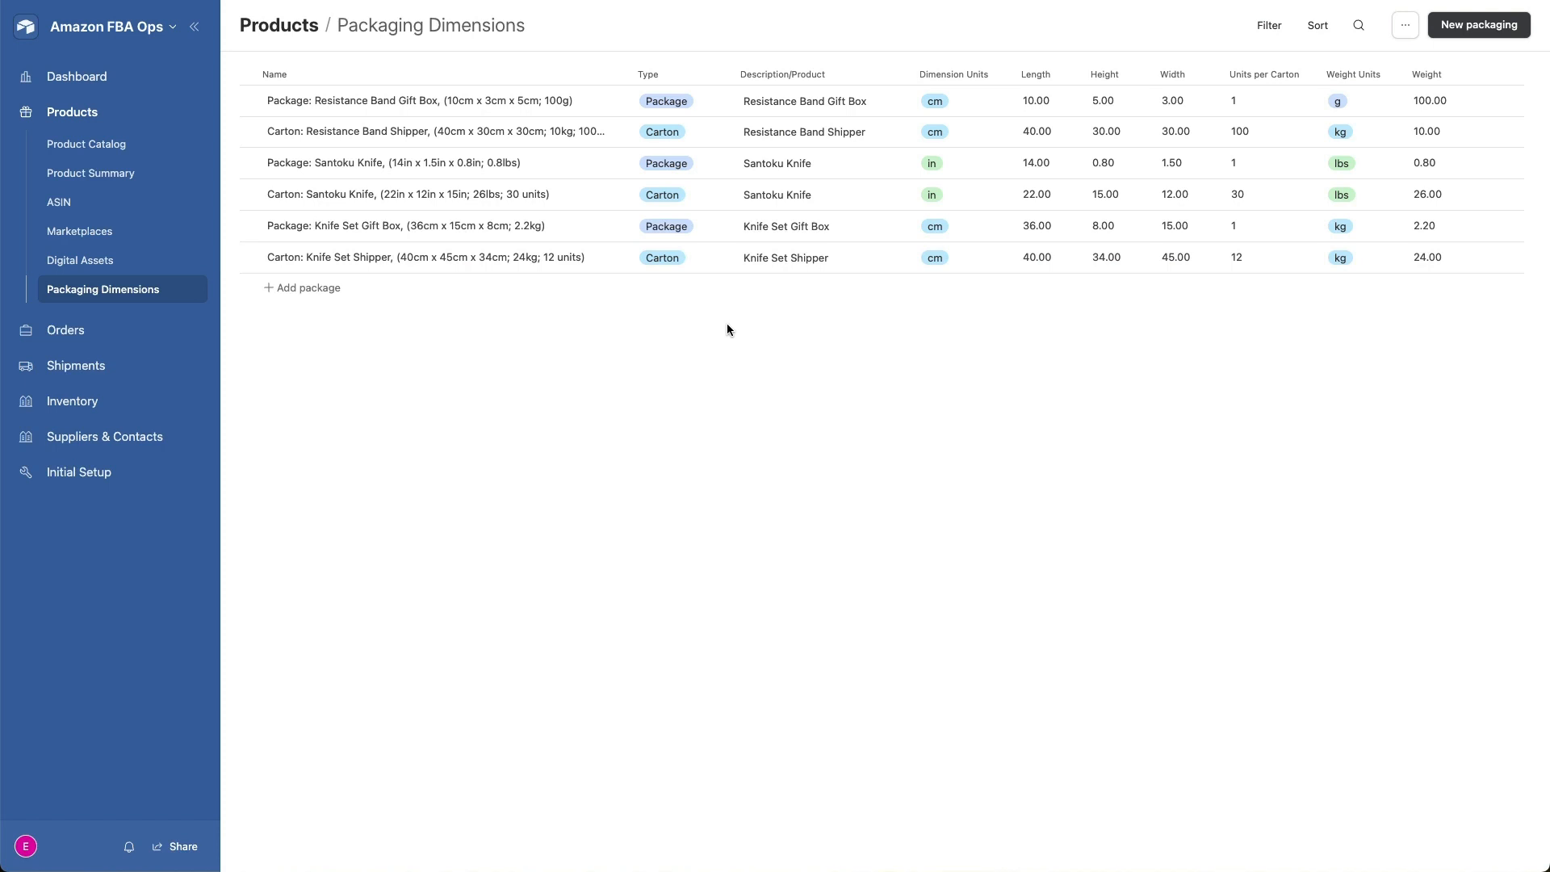
- Open order ORD0001: Resistance Bands in the order summary and review its product items' costs and statuses
click(70, 337)
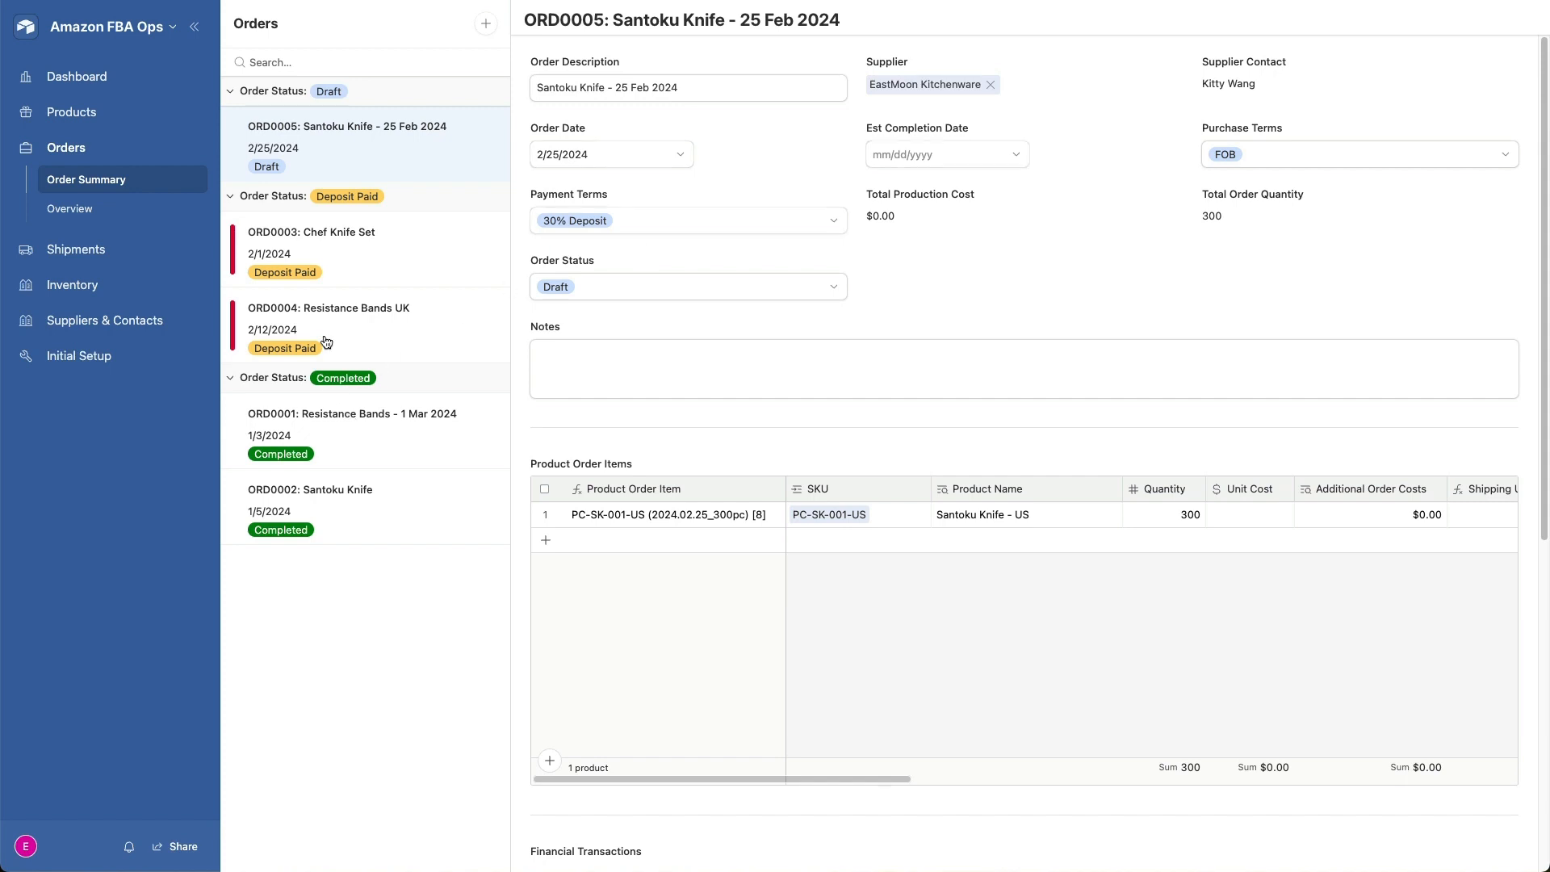
click(369, 421)
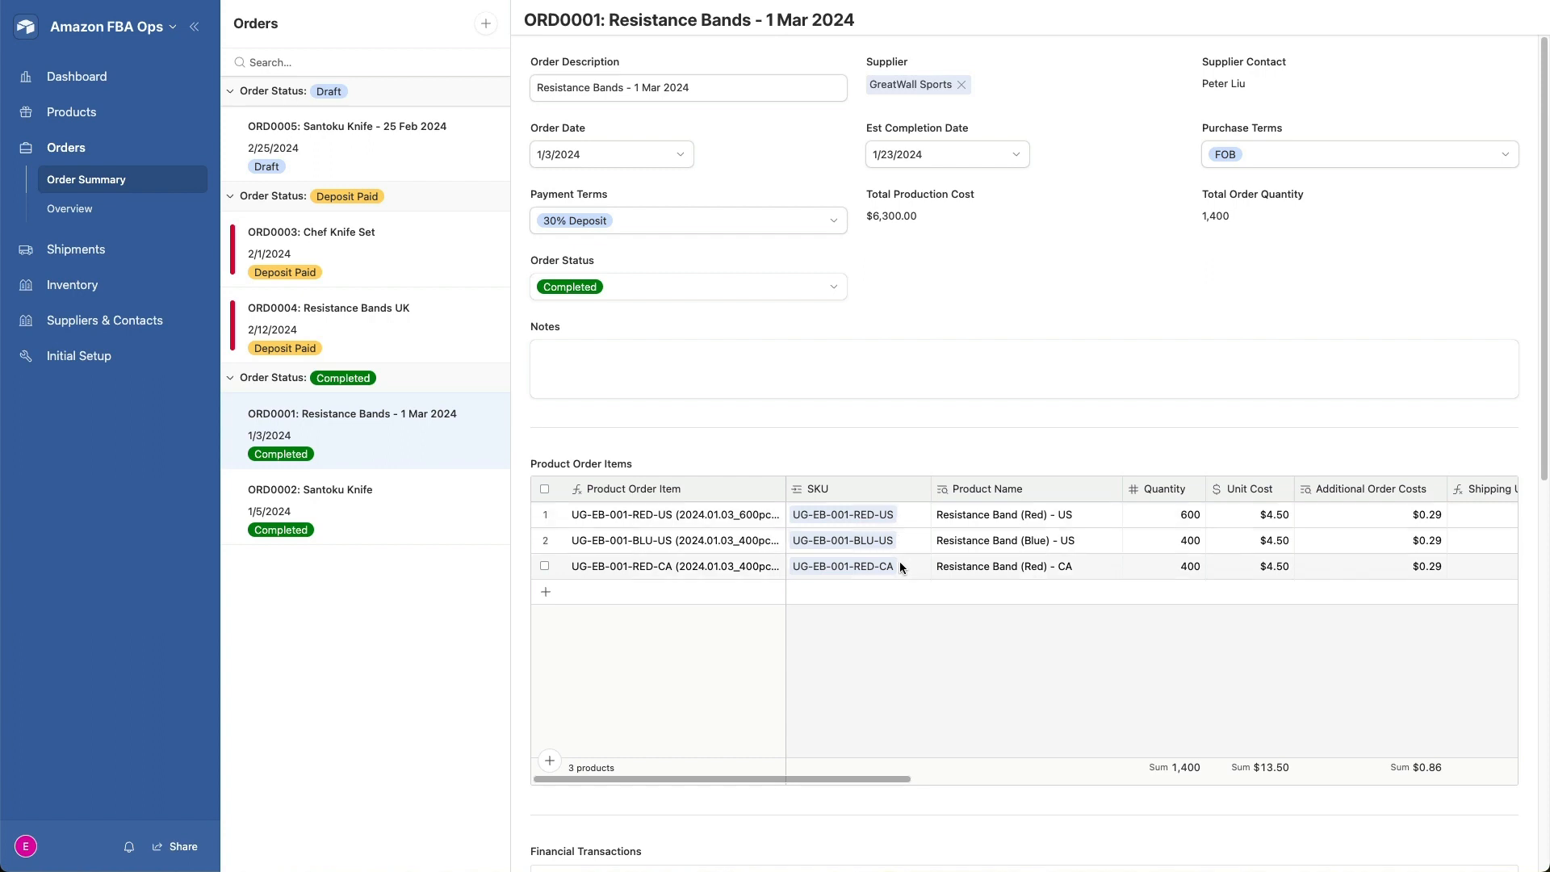
scroll(898, 632, right, 3)
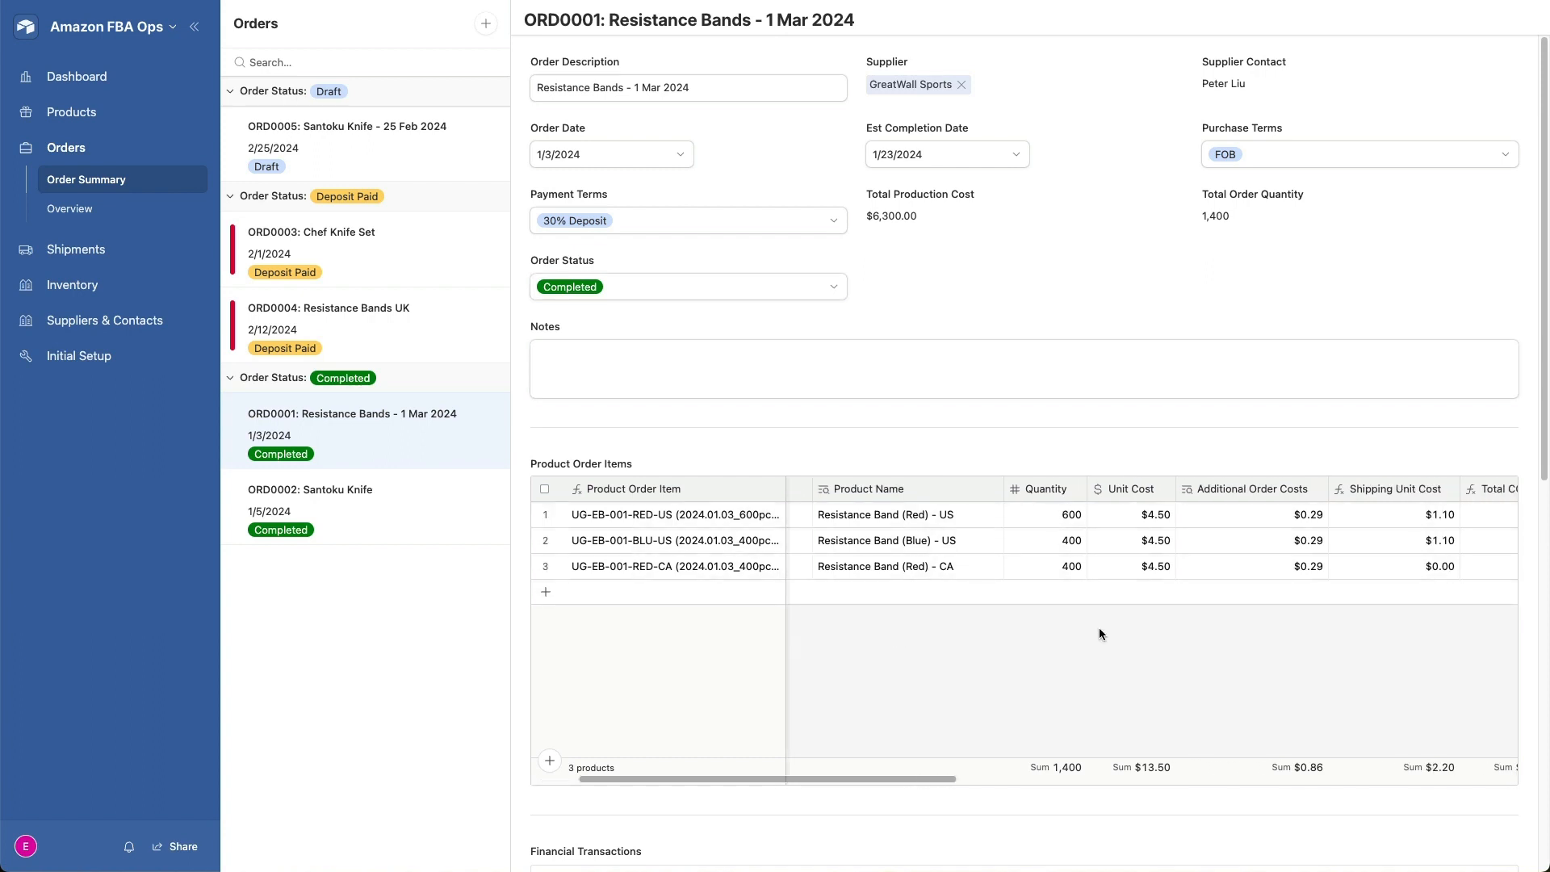
scroll(1098, 632, right, 3)
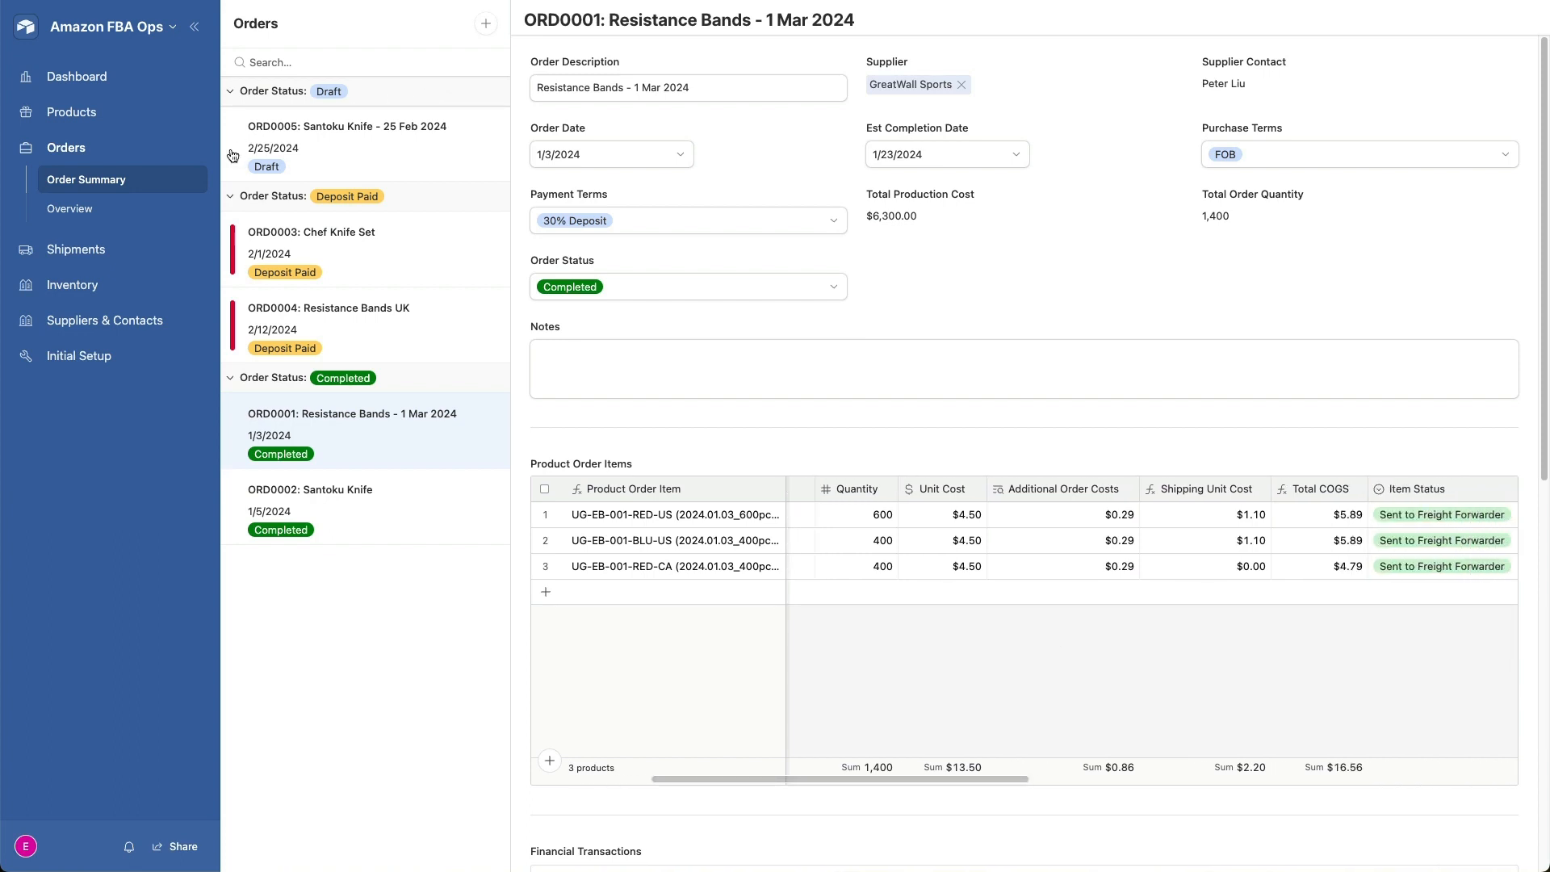
- Open the orders overview, collapse and re-expand ORD0001, and examine its item columns through to the unit totals
click(95, 212)
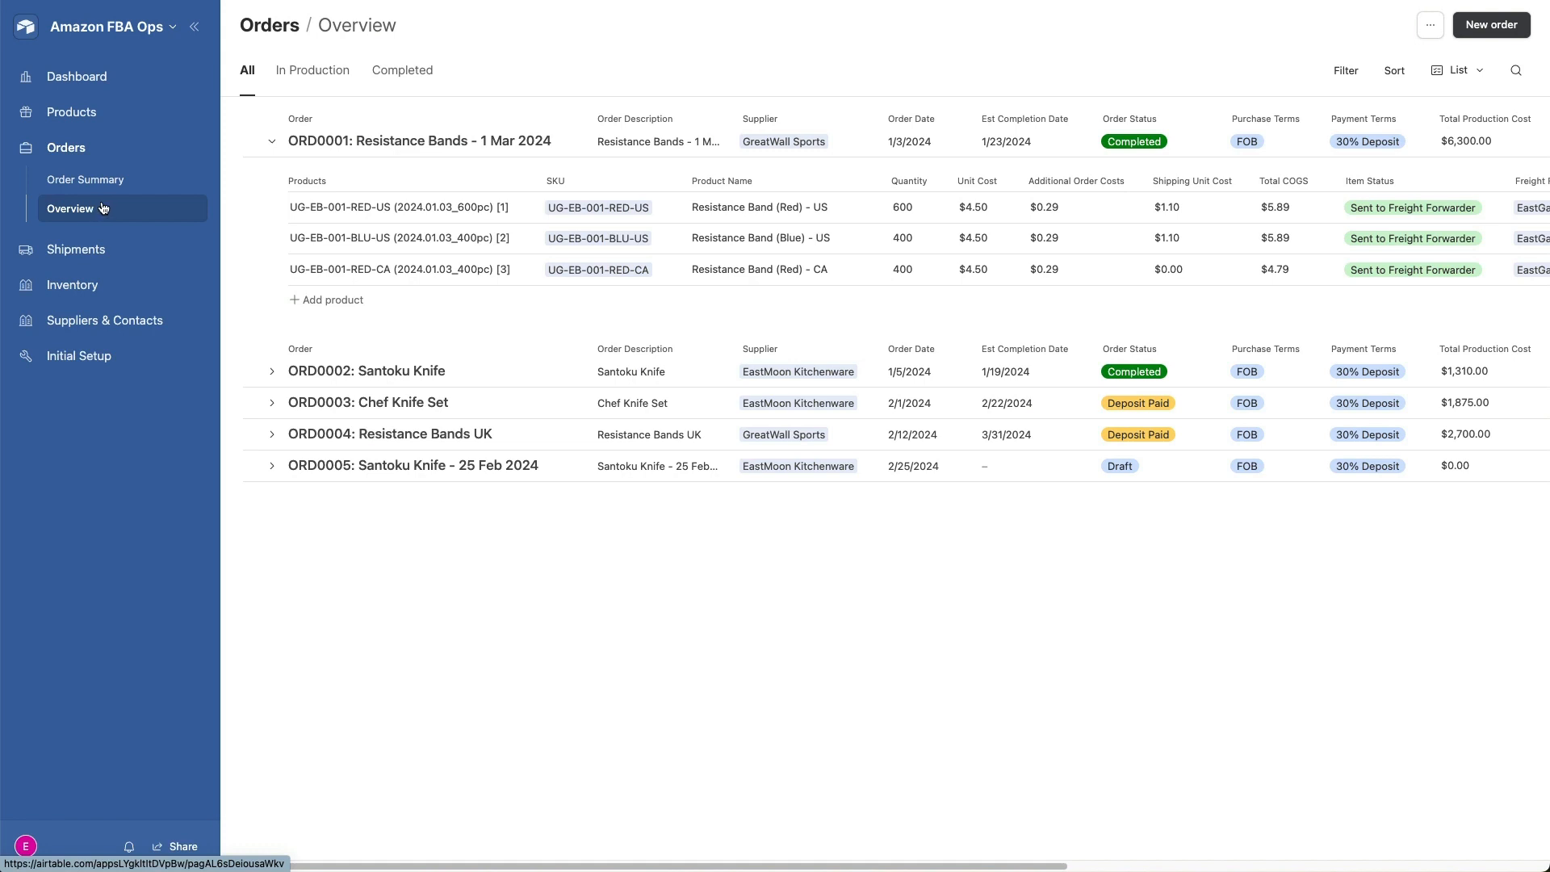
click(273, 142)
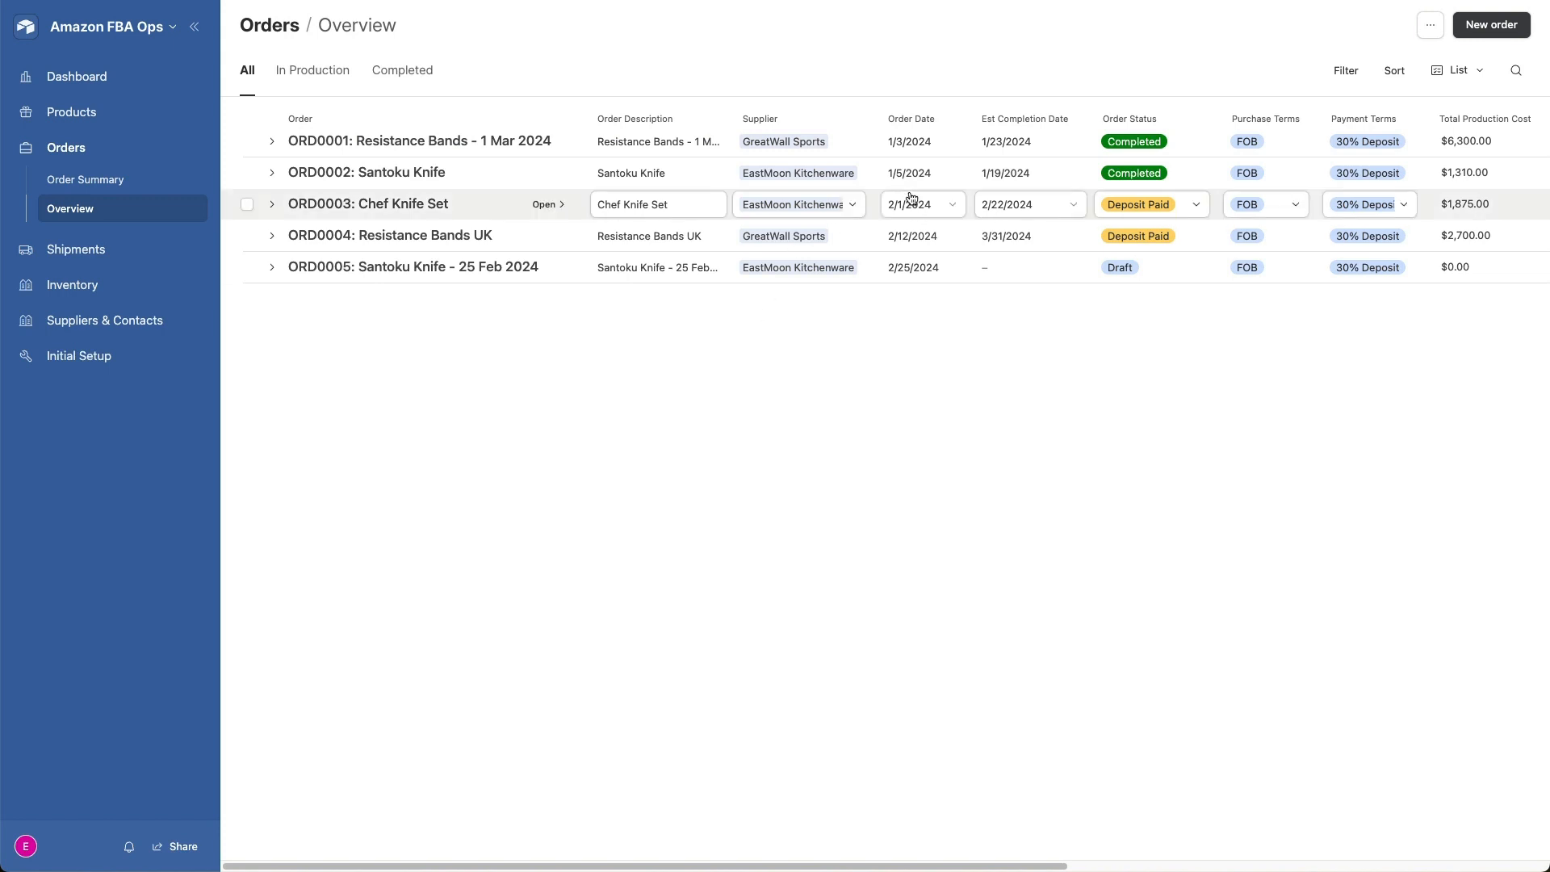
click(271, 142)
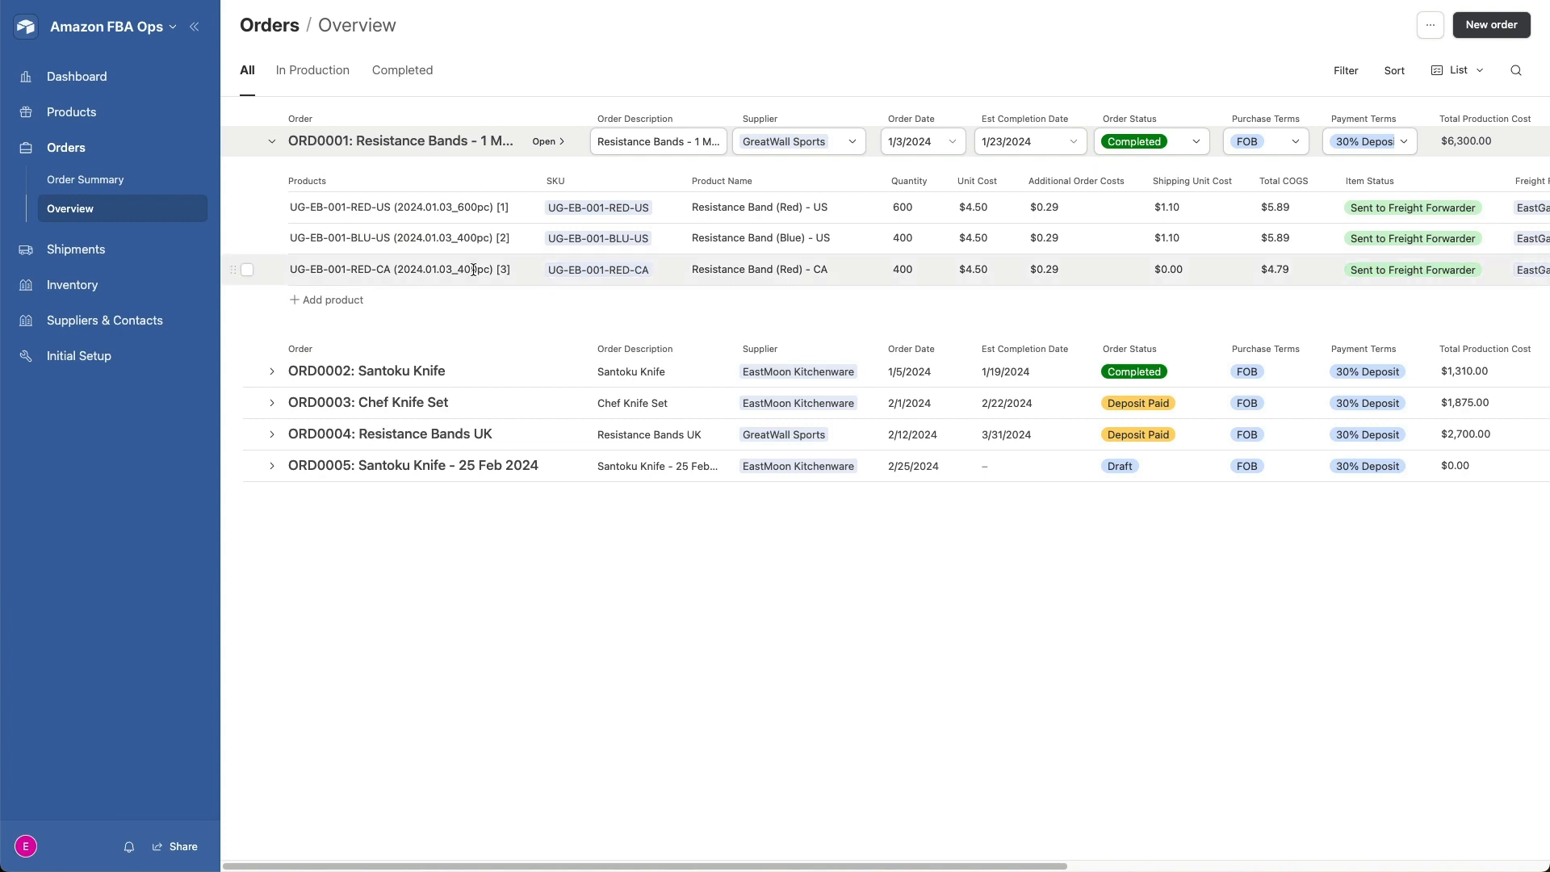
scroll(474, 270, right, 10)
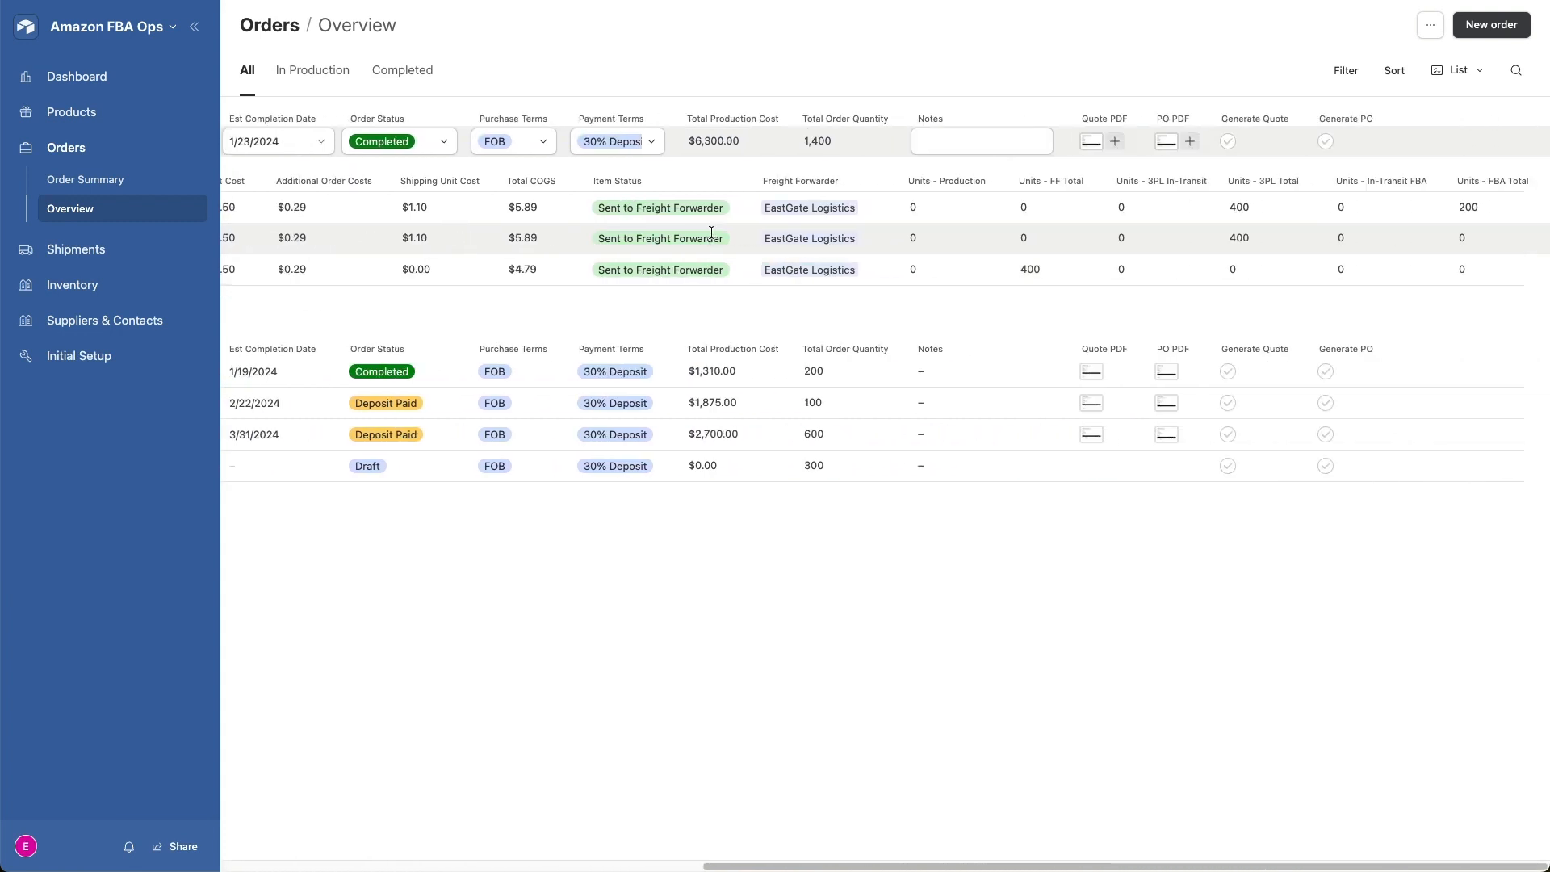
scroll(725, 241, left, 10)
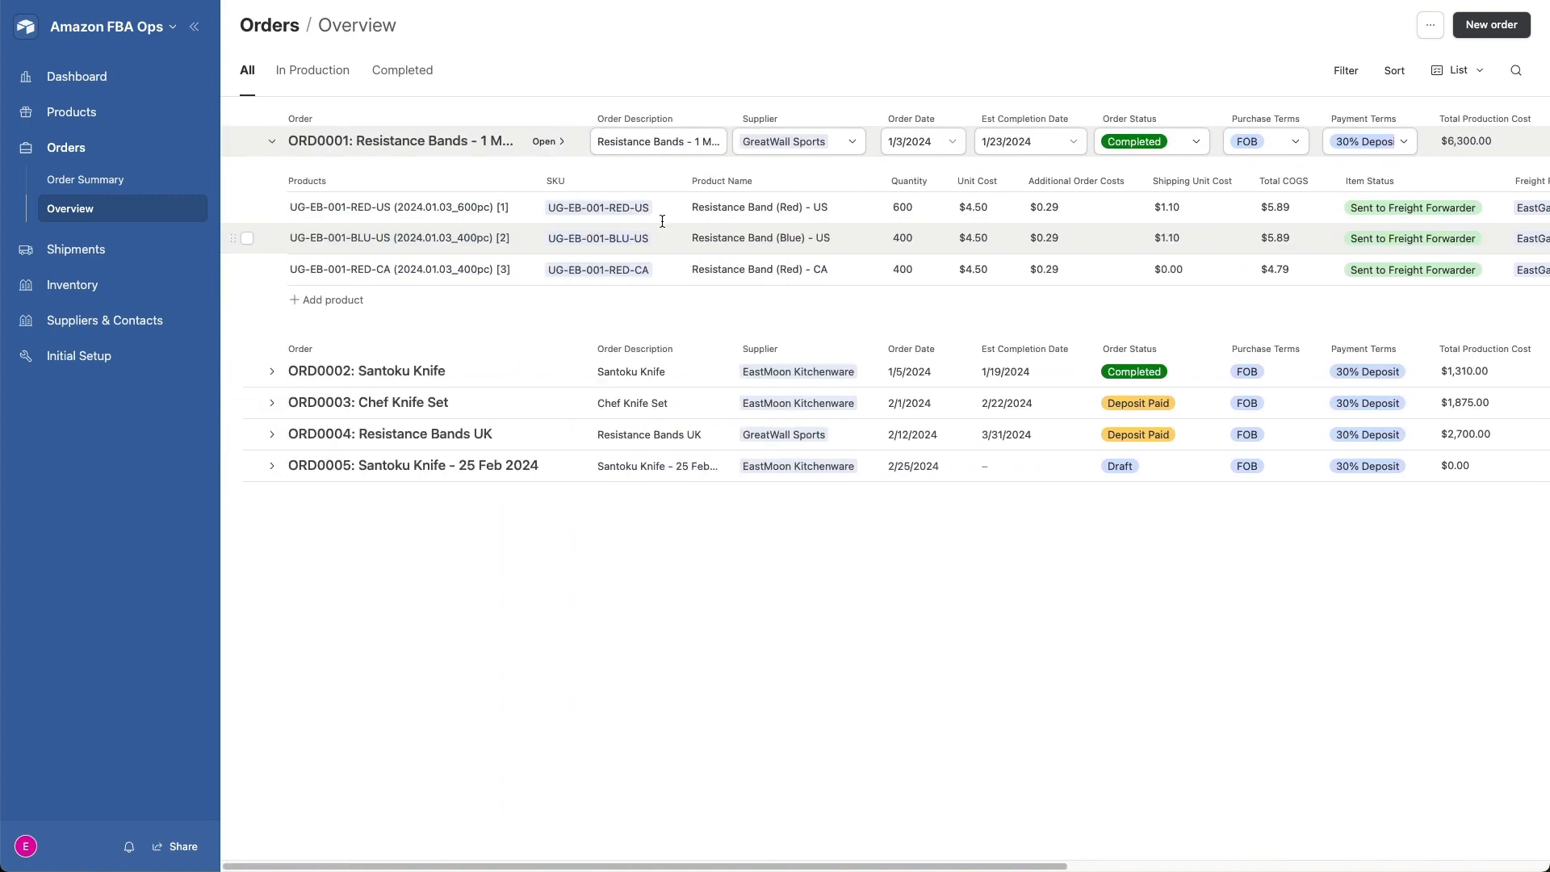
- Open freight shipment SHP0001 in the shipment summary, check the available shipment types and review its line items
click(61, 249)
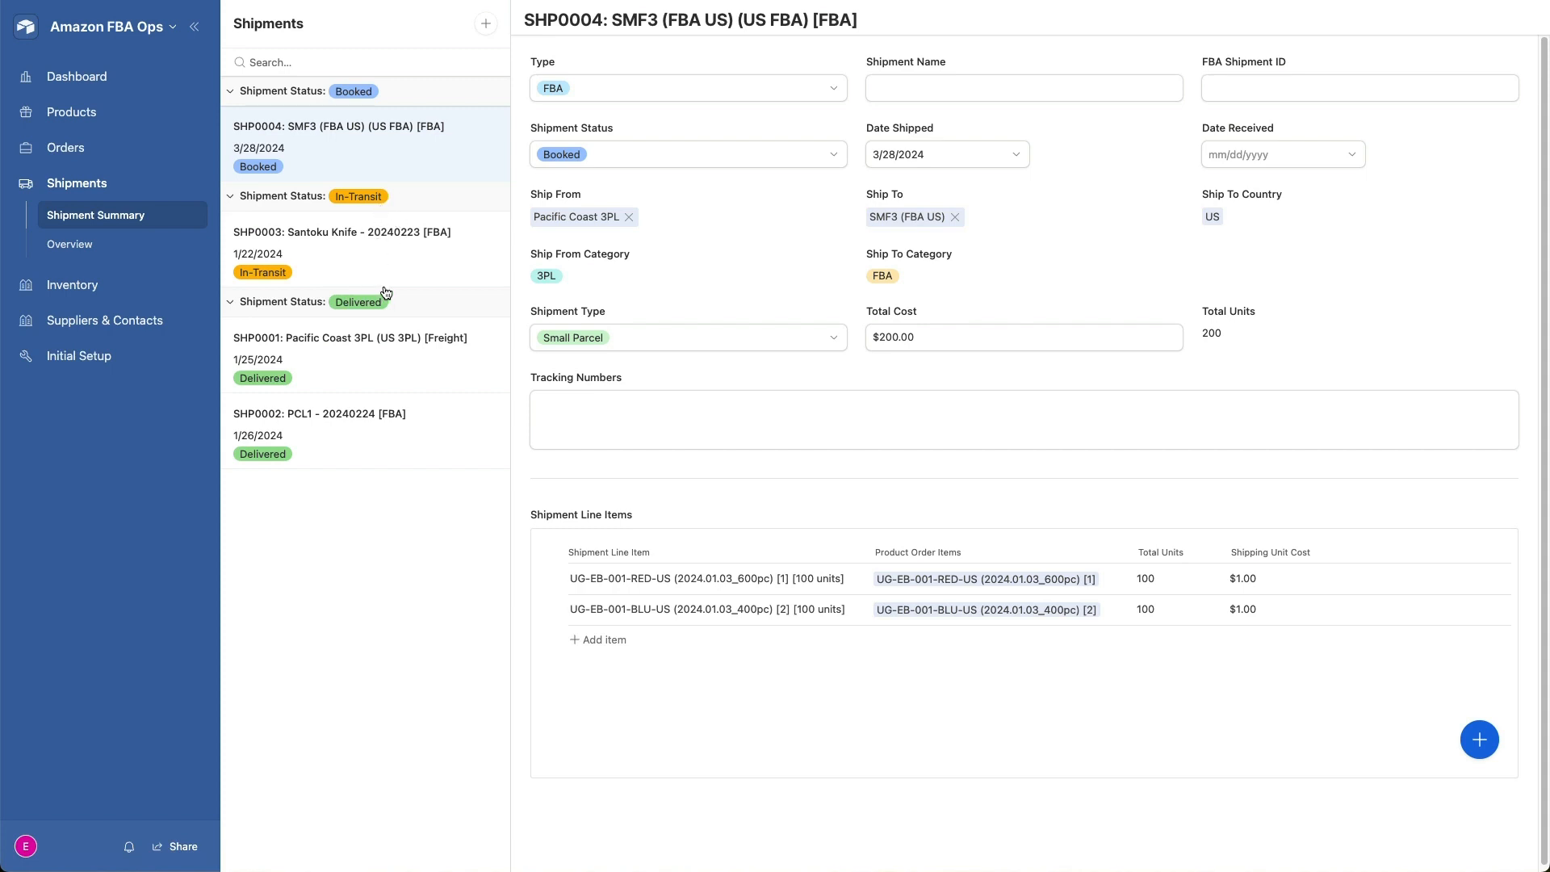
click(369, 349)
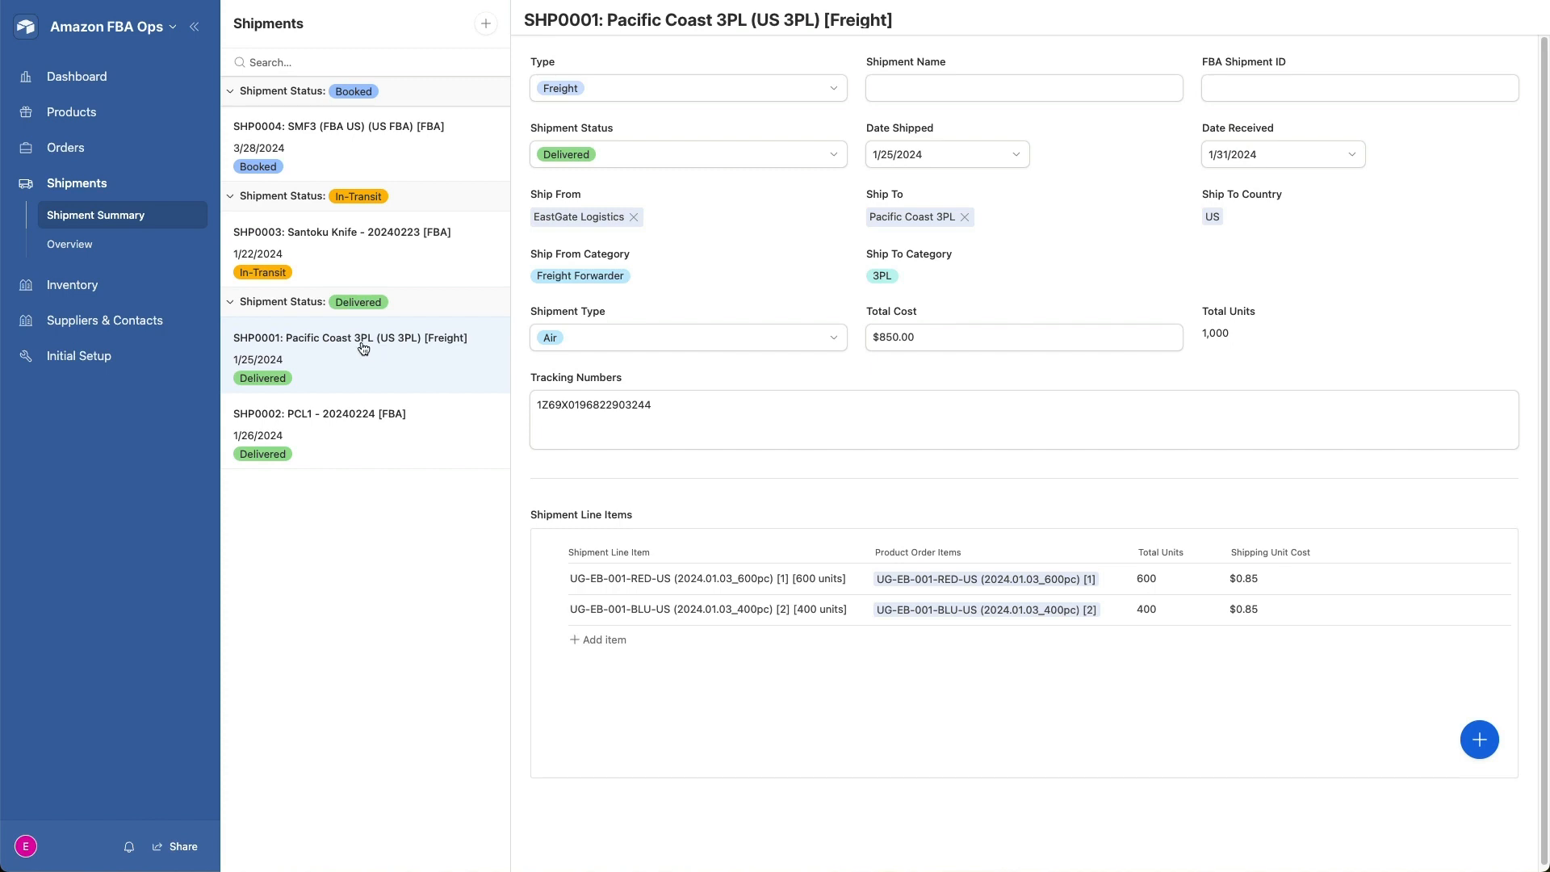
click(811, 91)
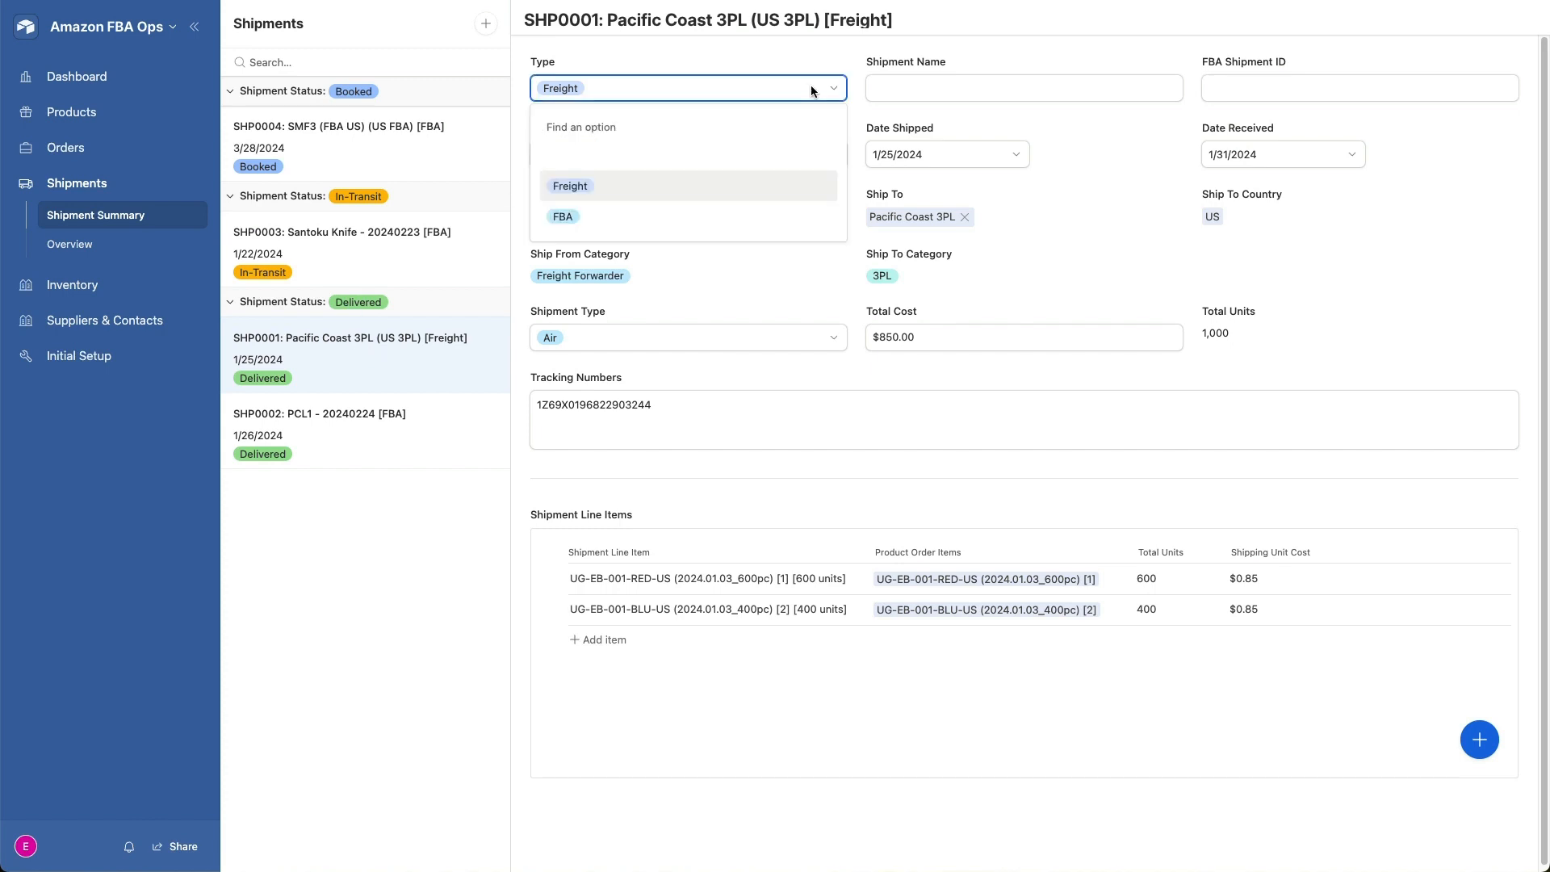
click(767, 47)
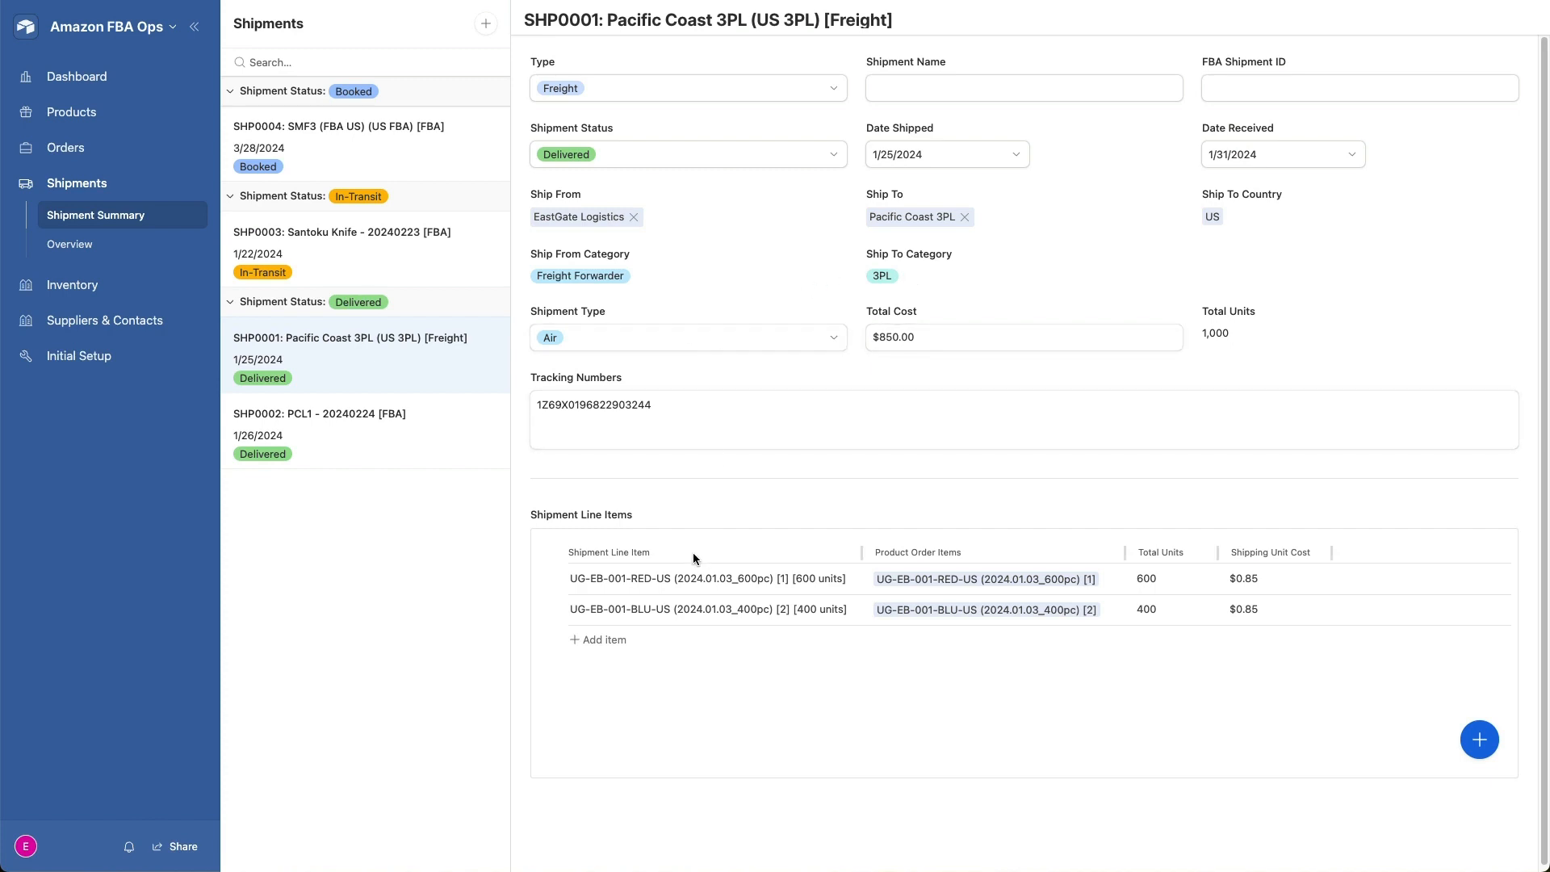
scroll(692, 554, down, 1)
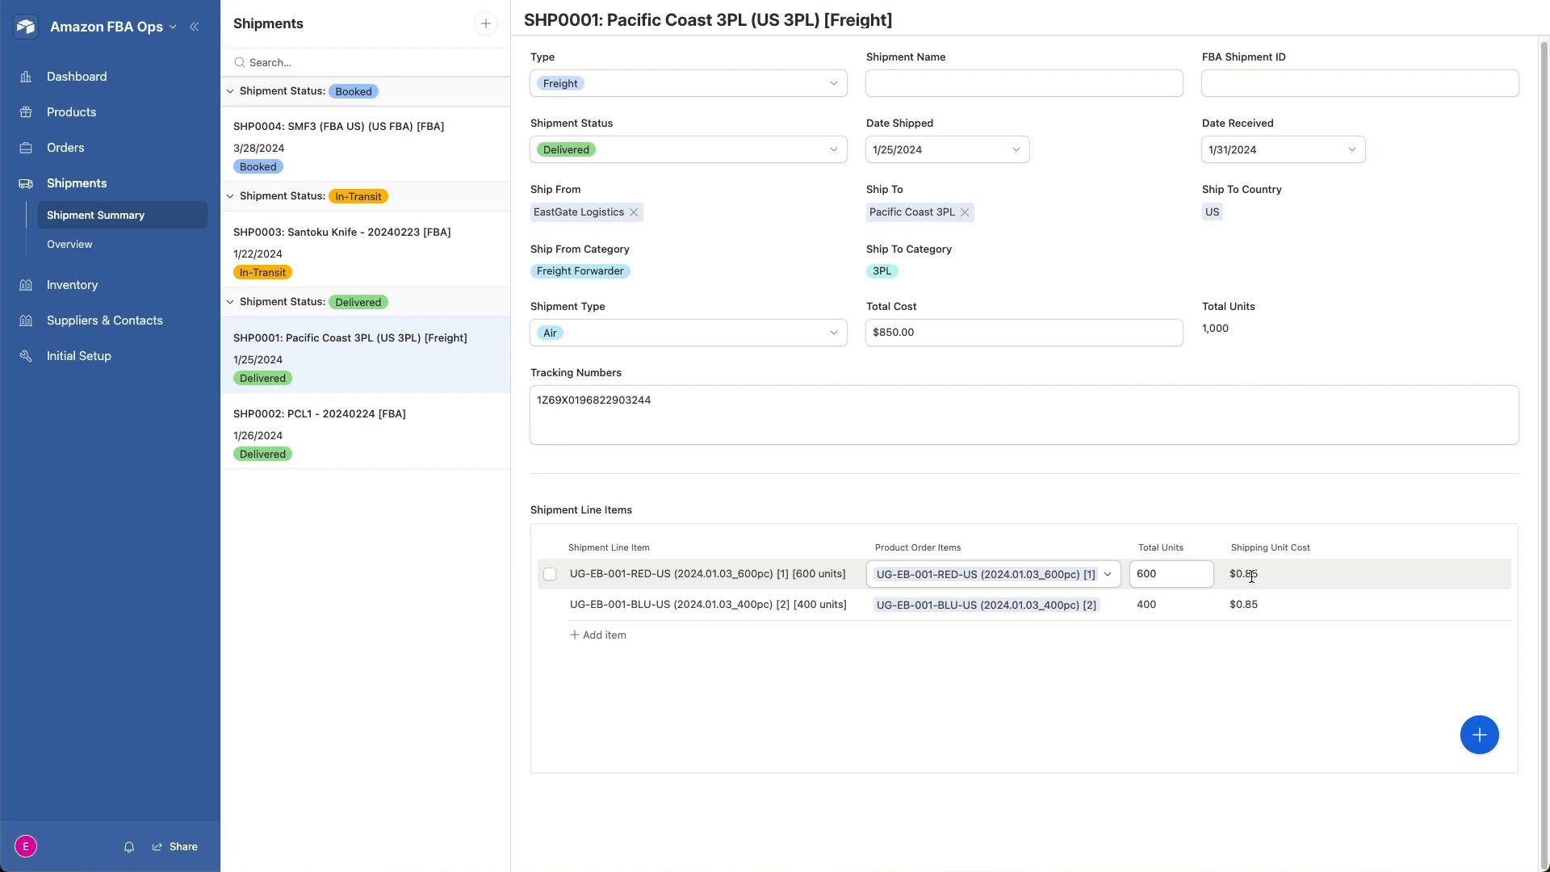
- Open the shipments overview, then collapse and re-expand the line items of SHP0001
click(77, 254)
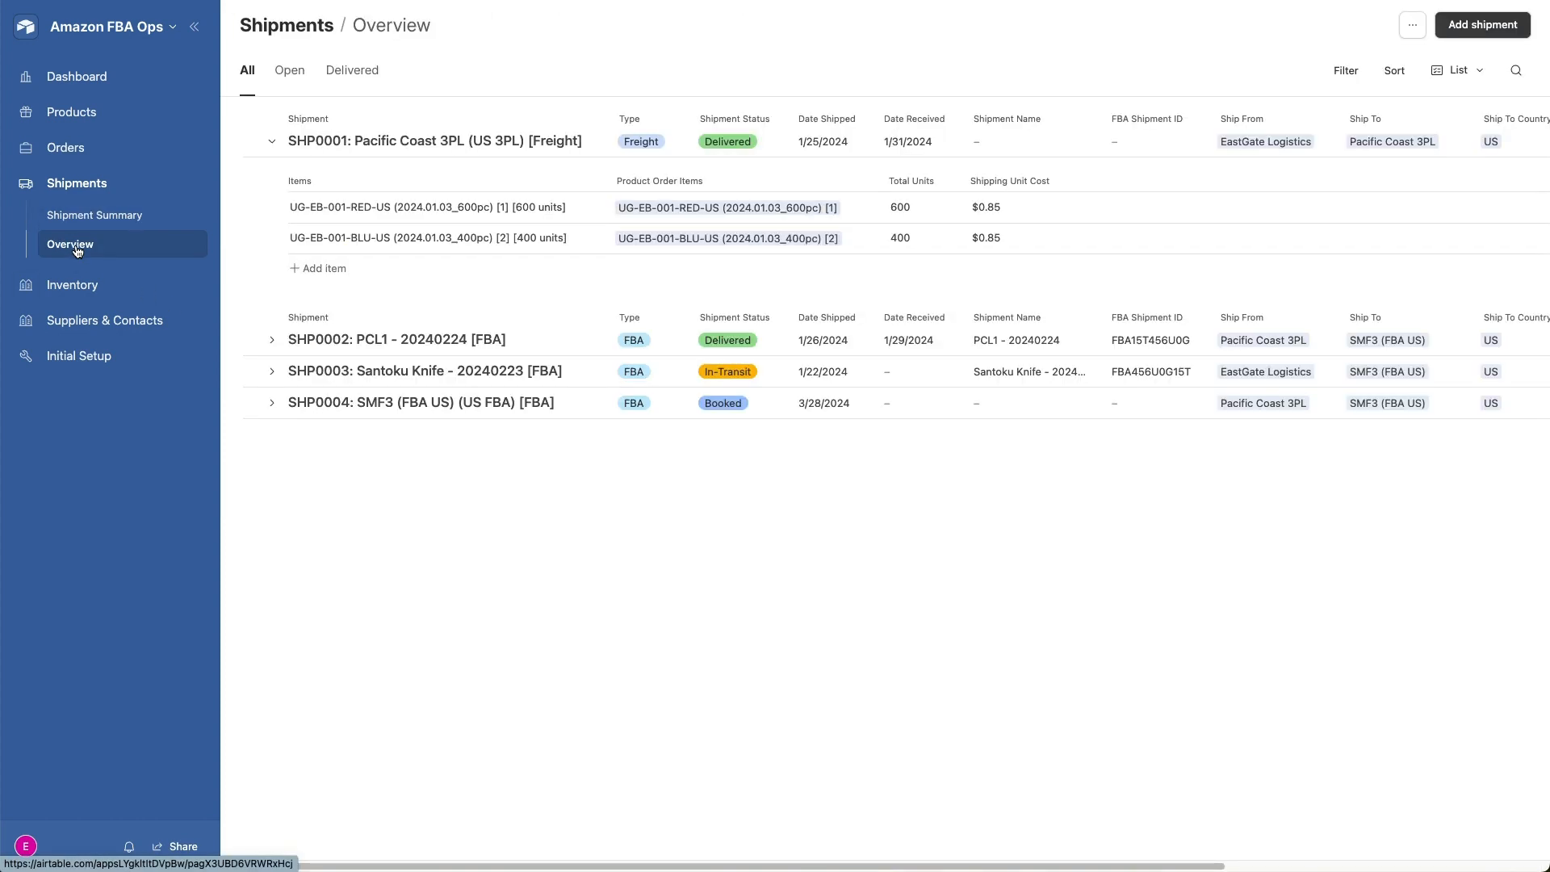
click(272, 143)
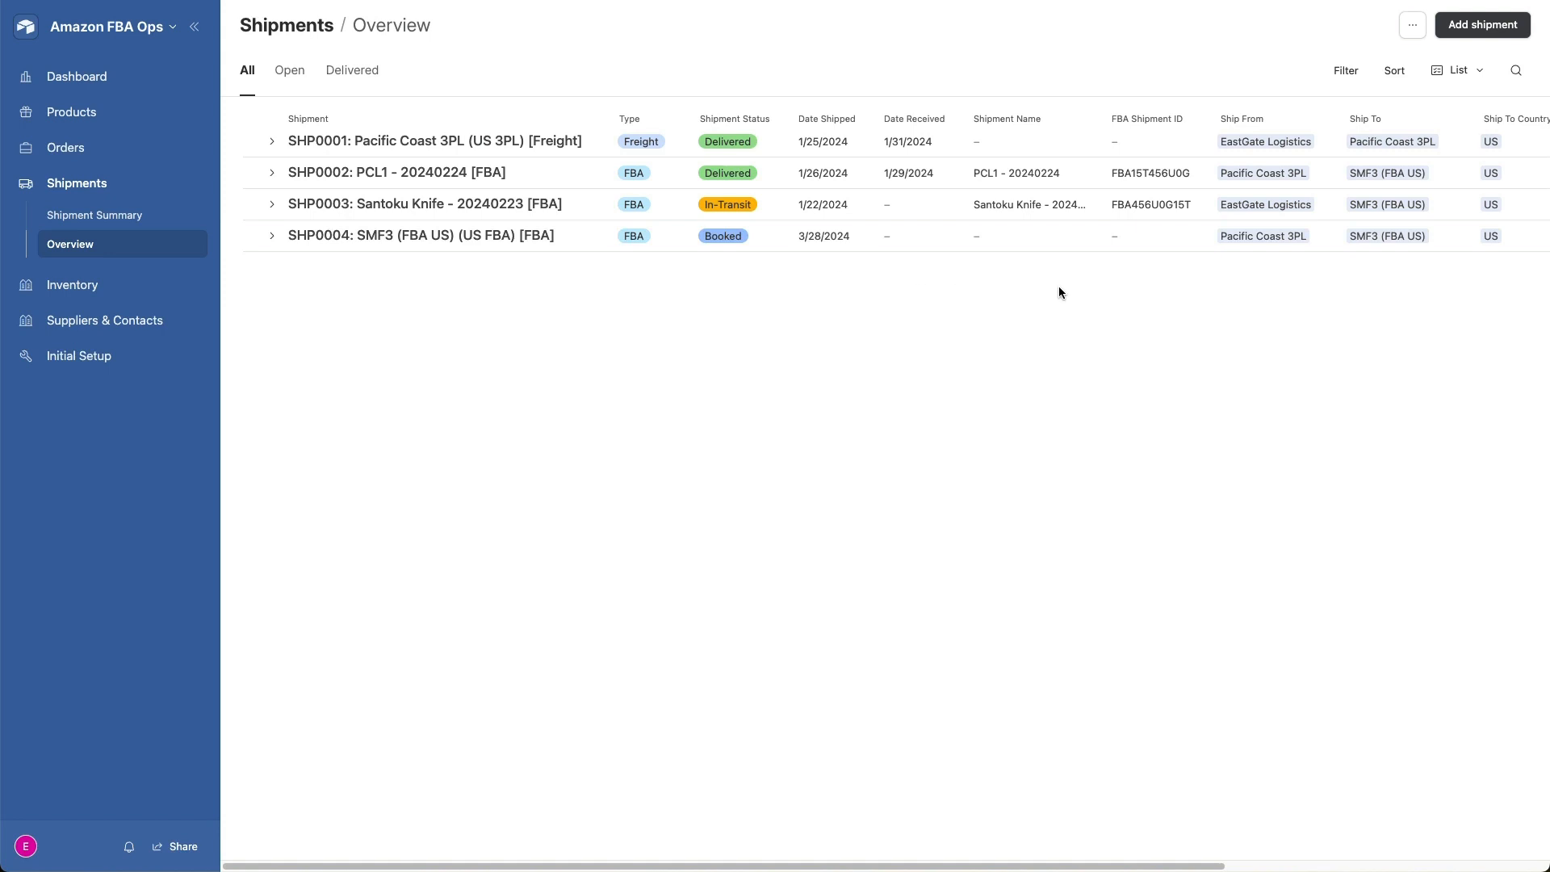
click(272, 142)
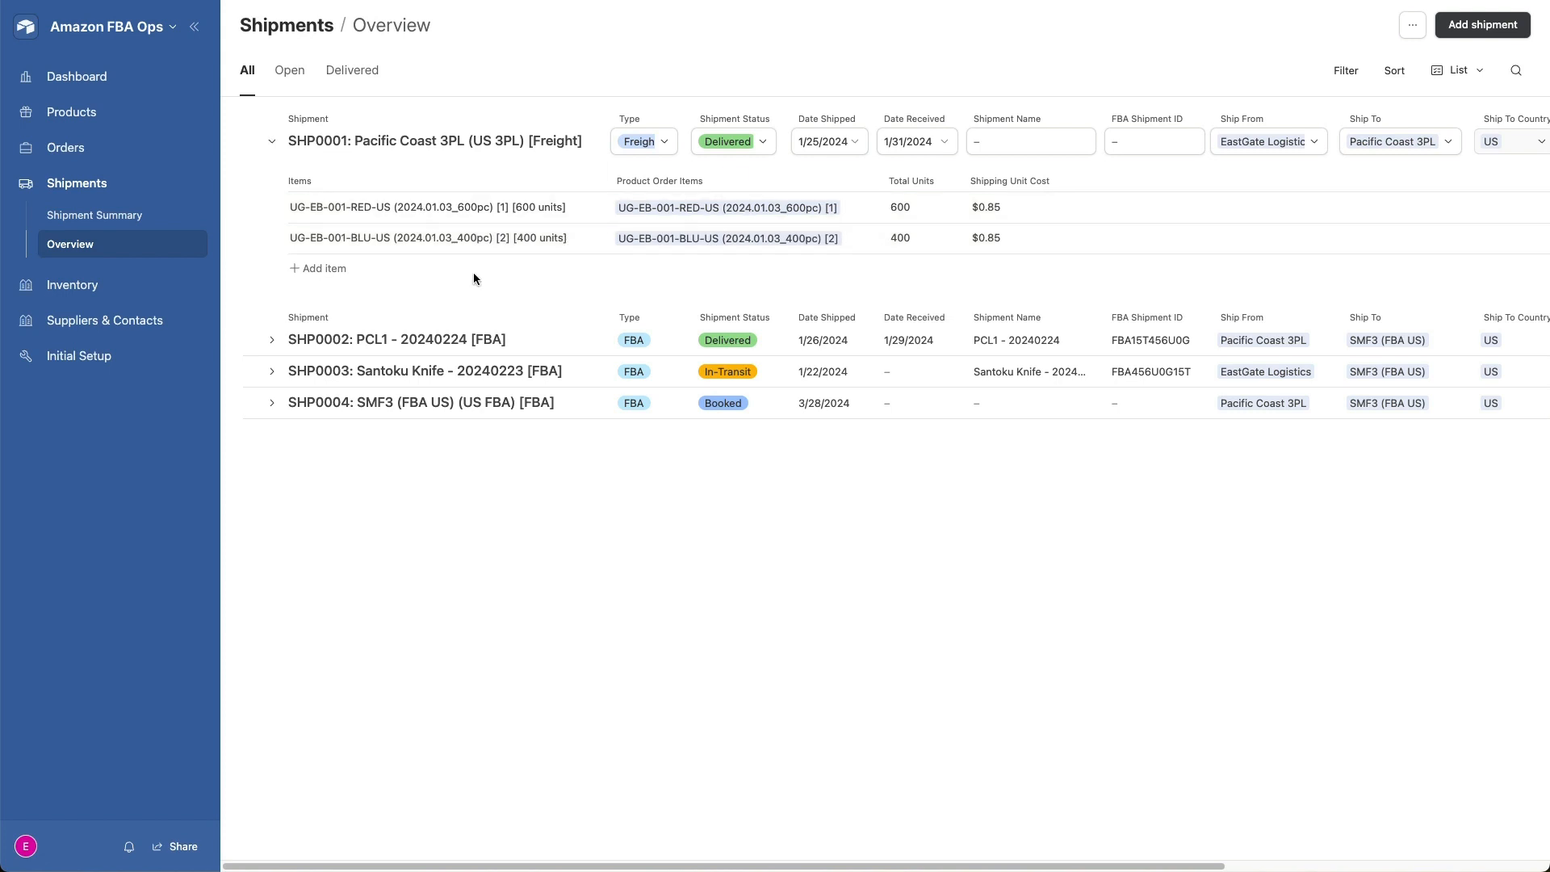
- Open the inventory summary and review the per-SKU stock columns through to the FBA available quantity
click(73, 284)
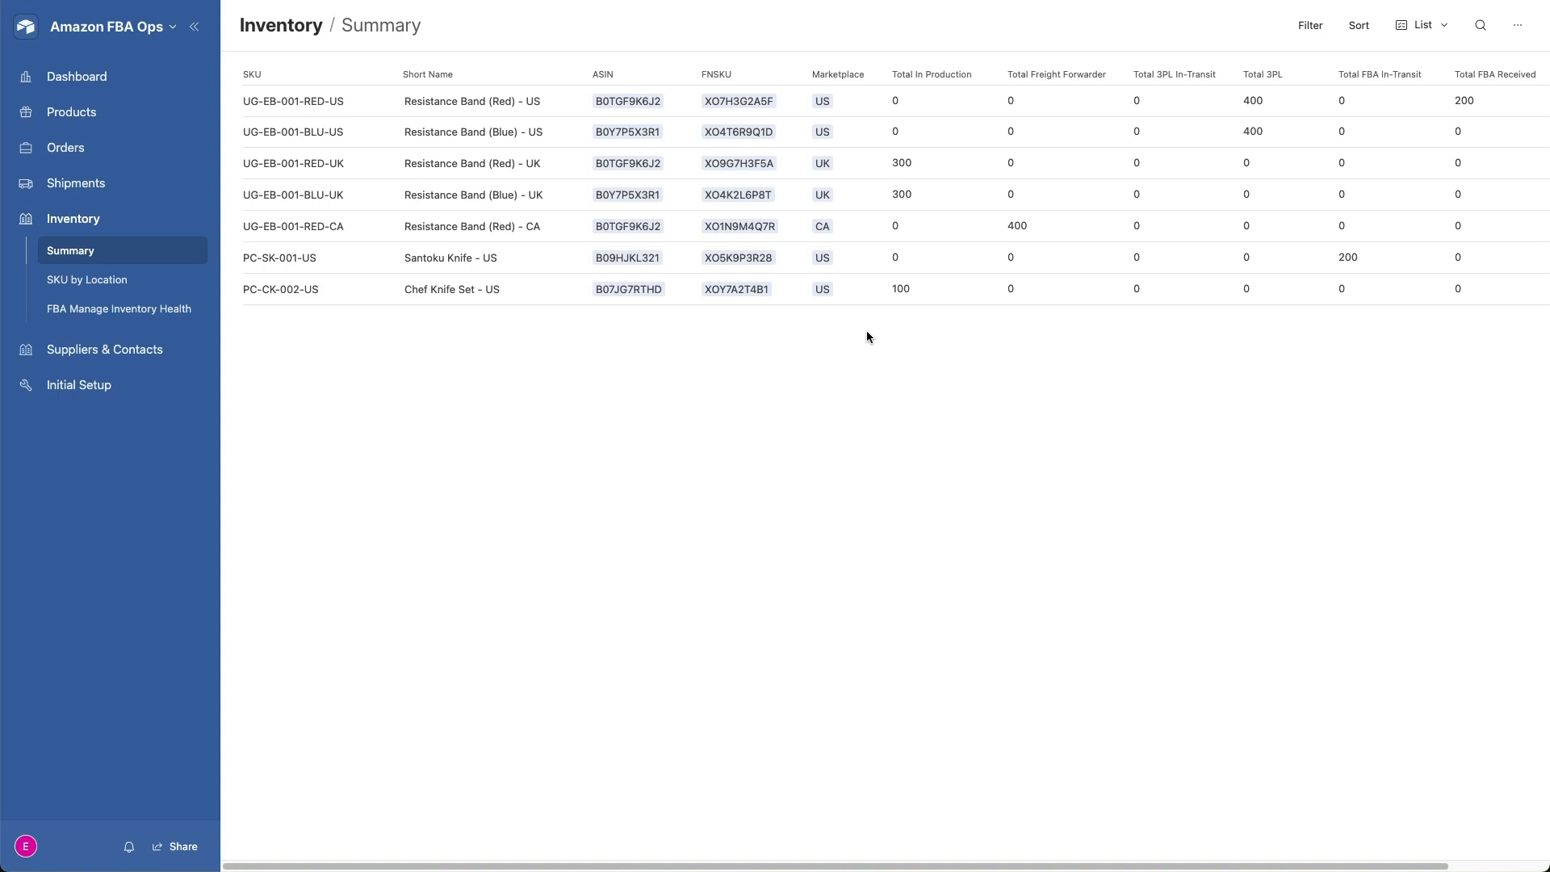
scroll(866, 331, right, 3)
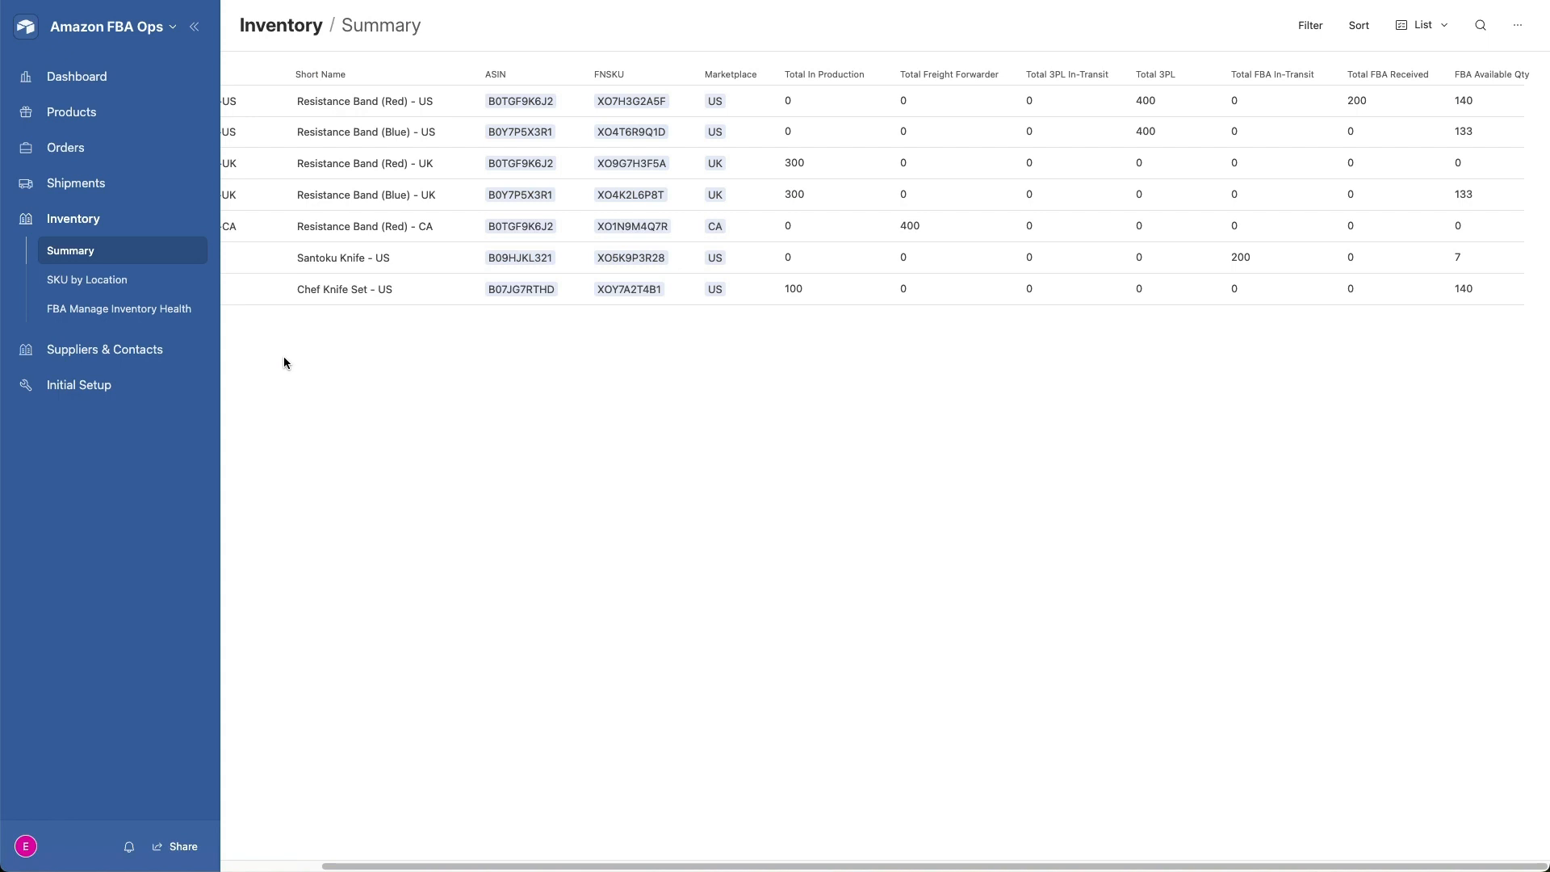
- Open the inventory's SKU by Location page and collapse all location groups
click(101, 290)
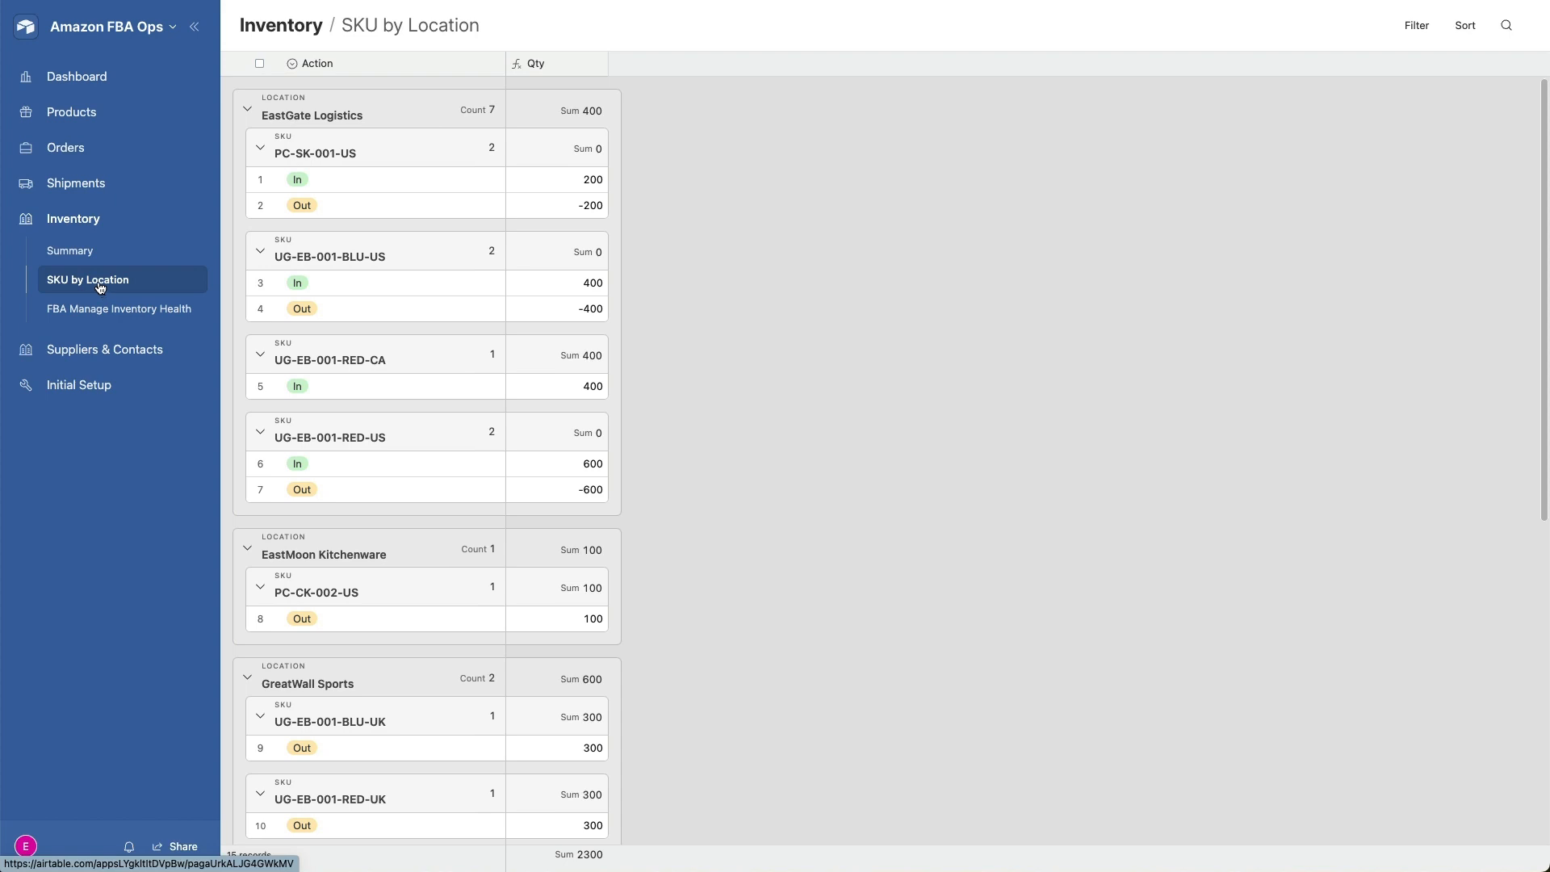
right_click(266, 113)
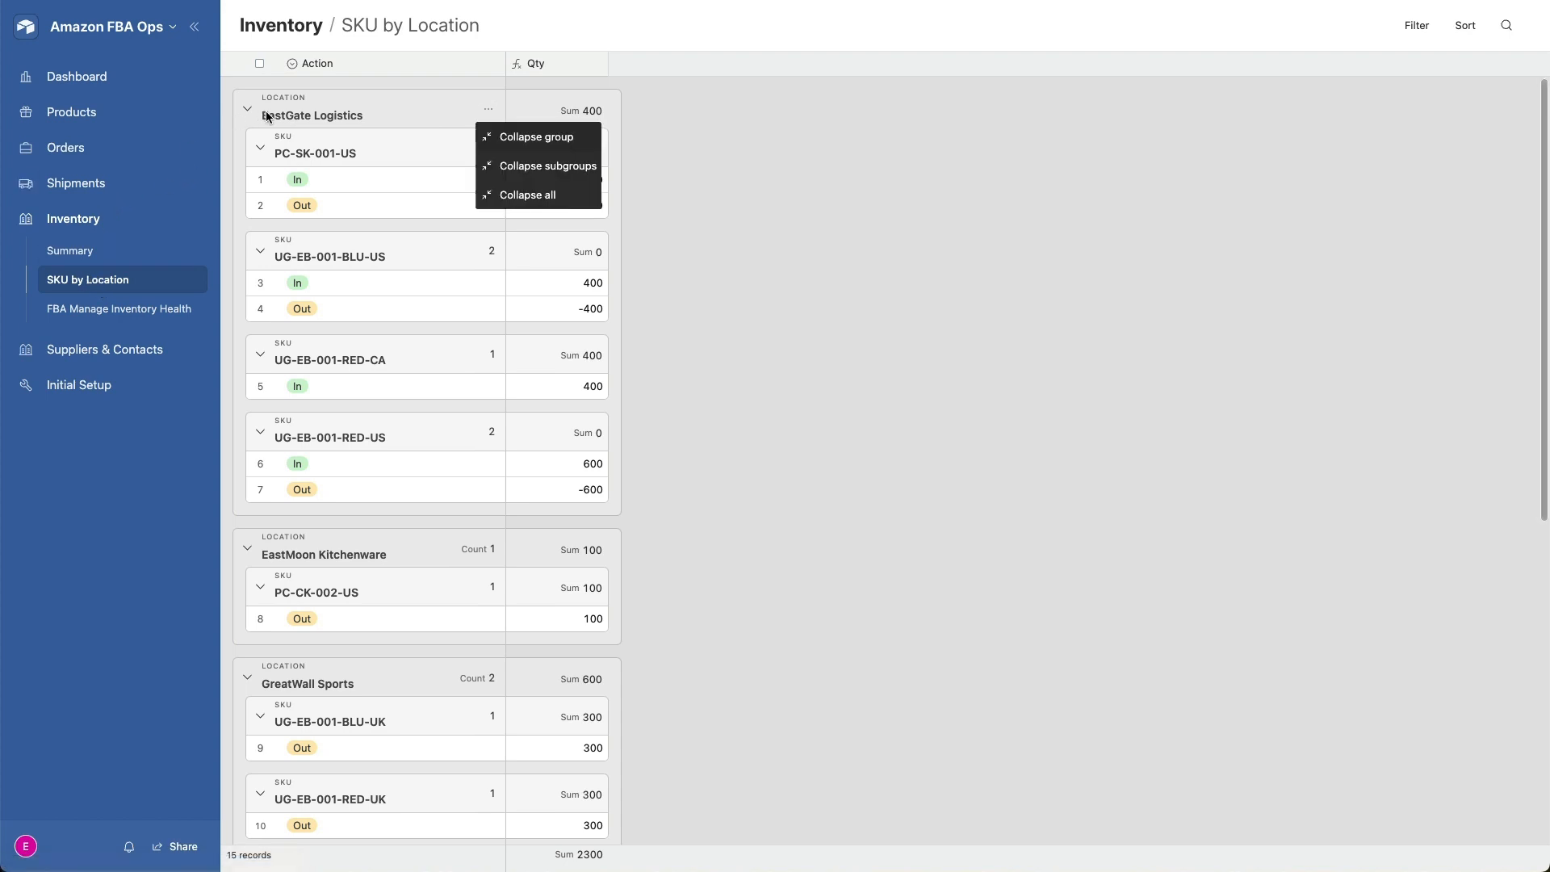
click(525, 194)
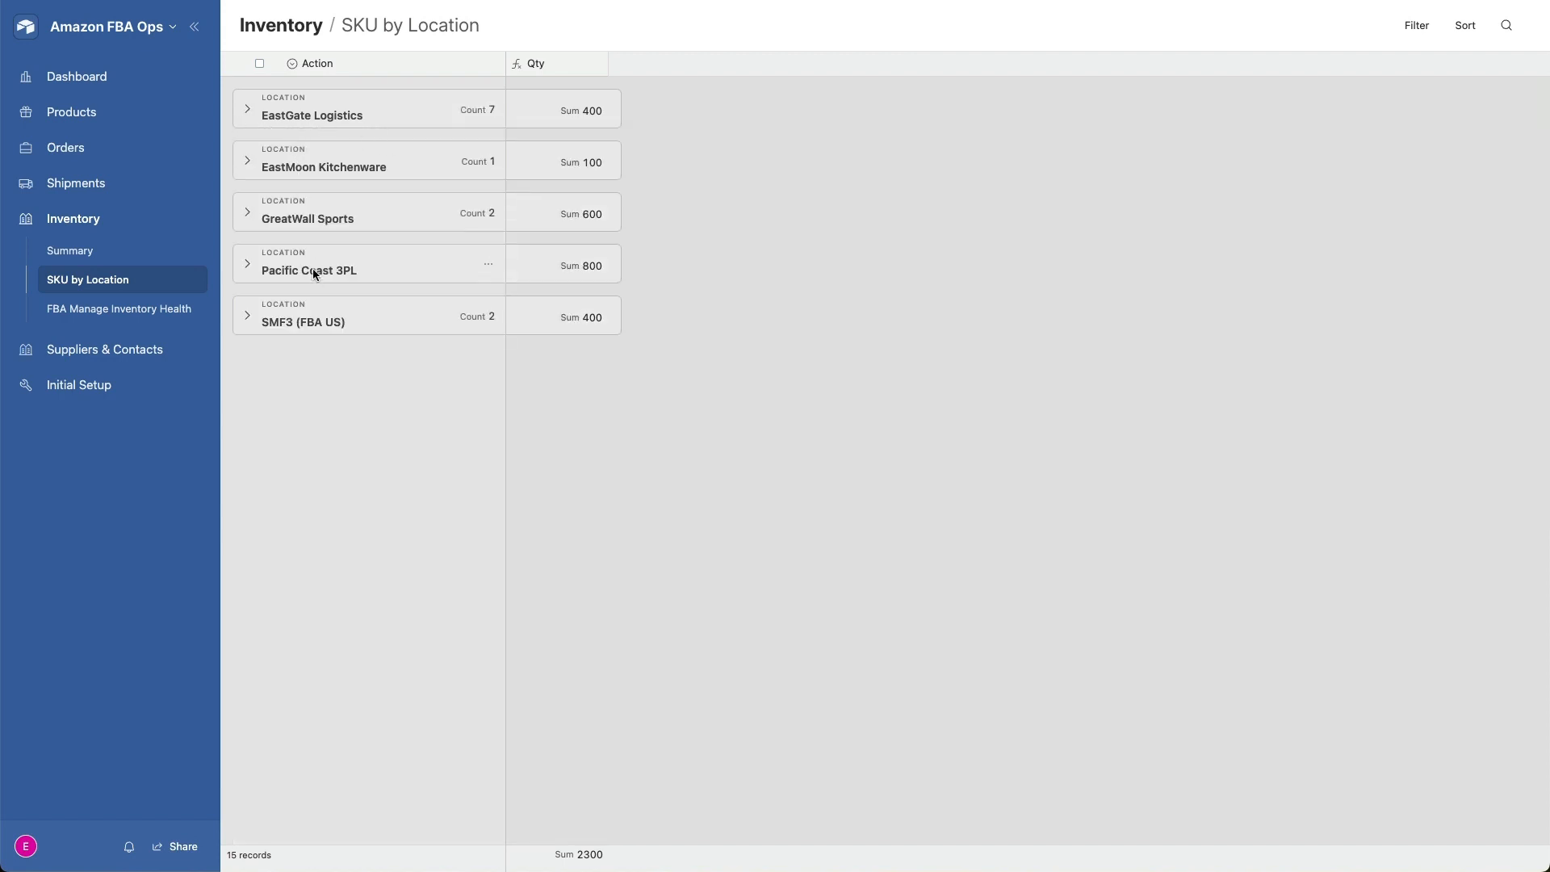
- Expand EastGate Logistics, EastMoon Kitchenware, GreatWall Sports, Pacific Coast 3PL and SMF3 (FBA US) one by one to review each location's SKU quantities
click(248, 115)
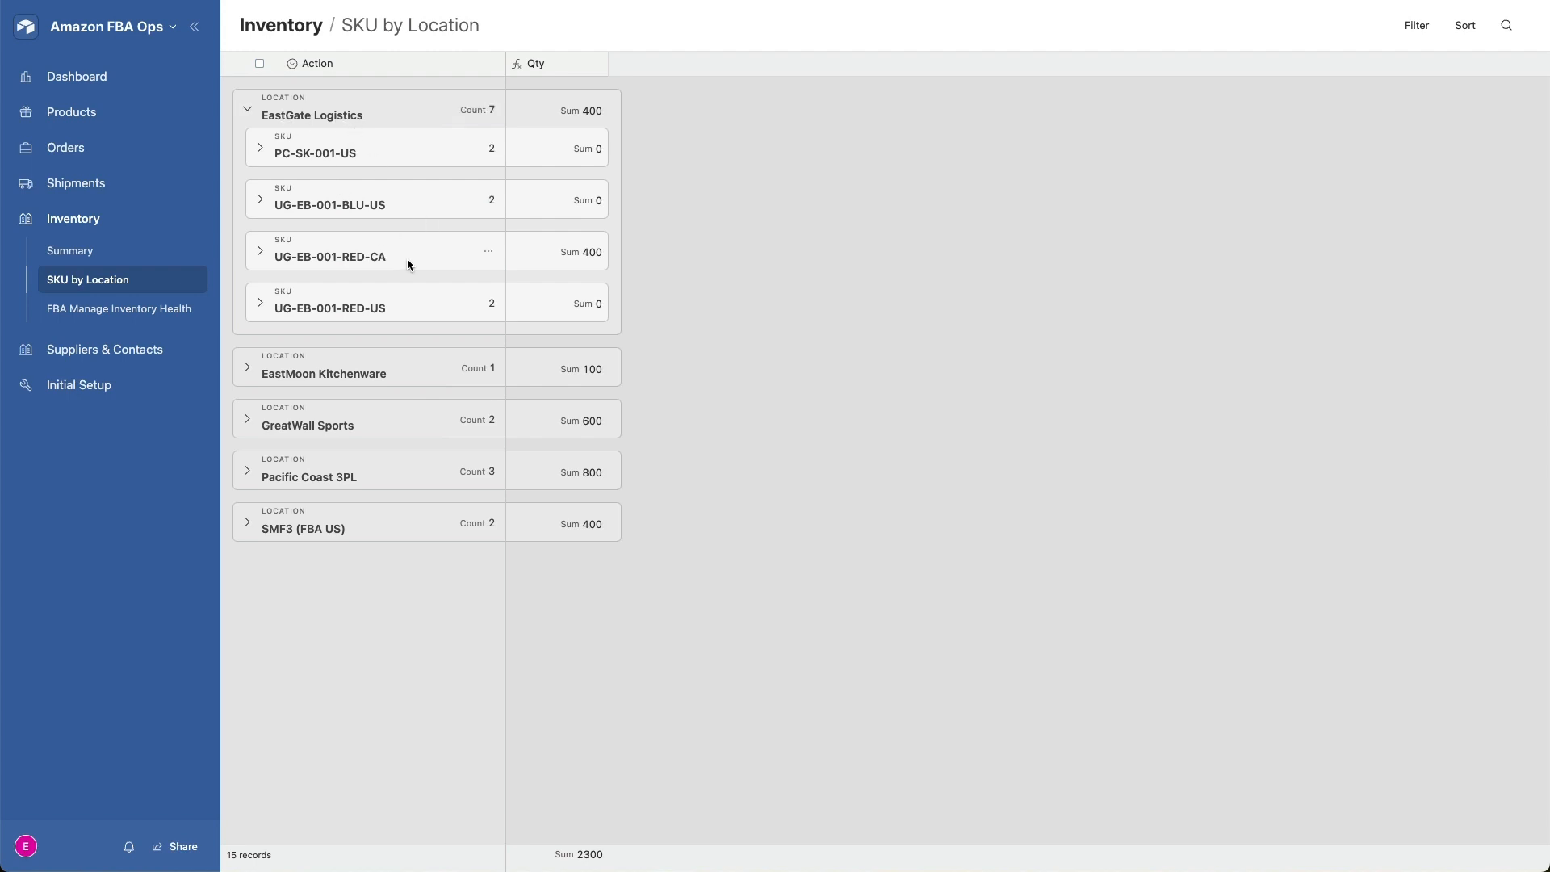
click(246, 369)
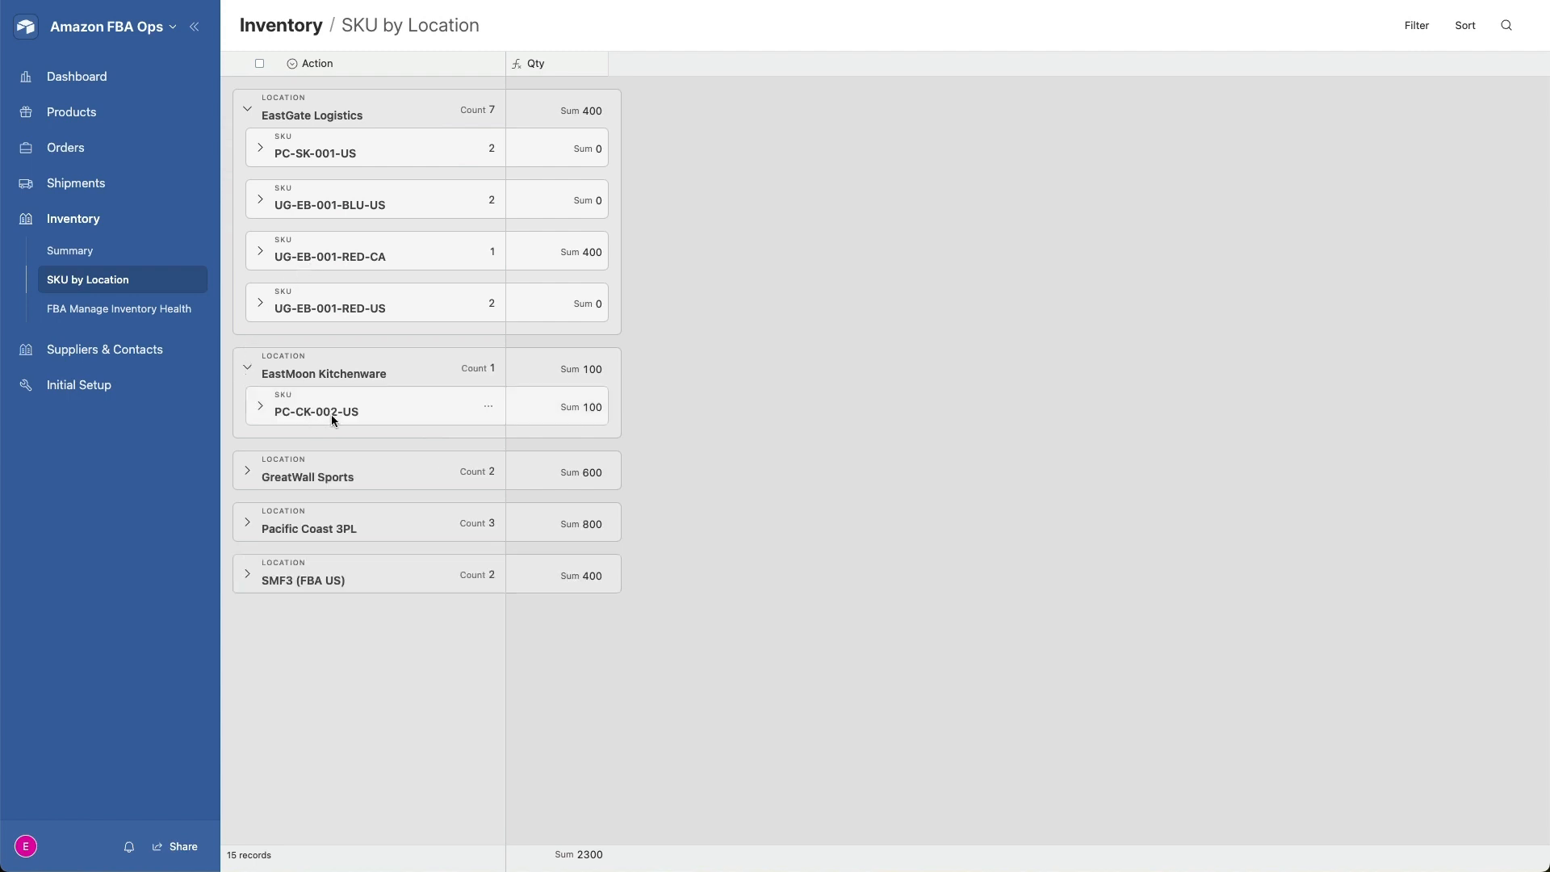
click(246, 472)
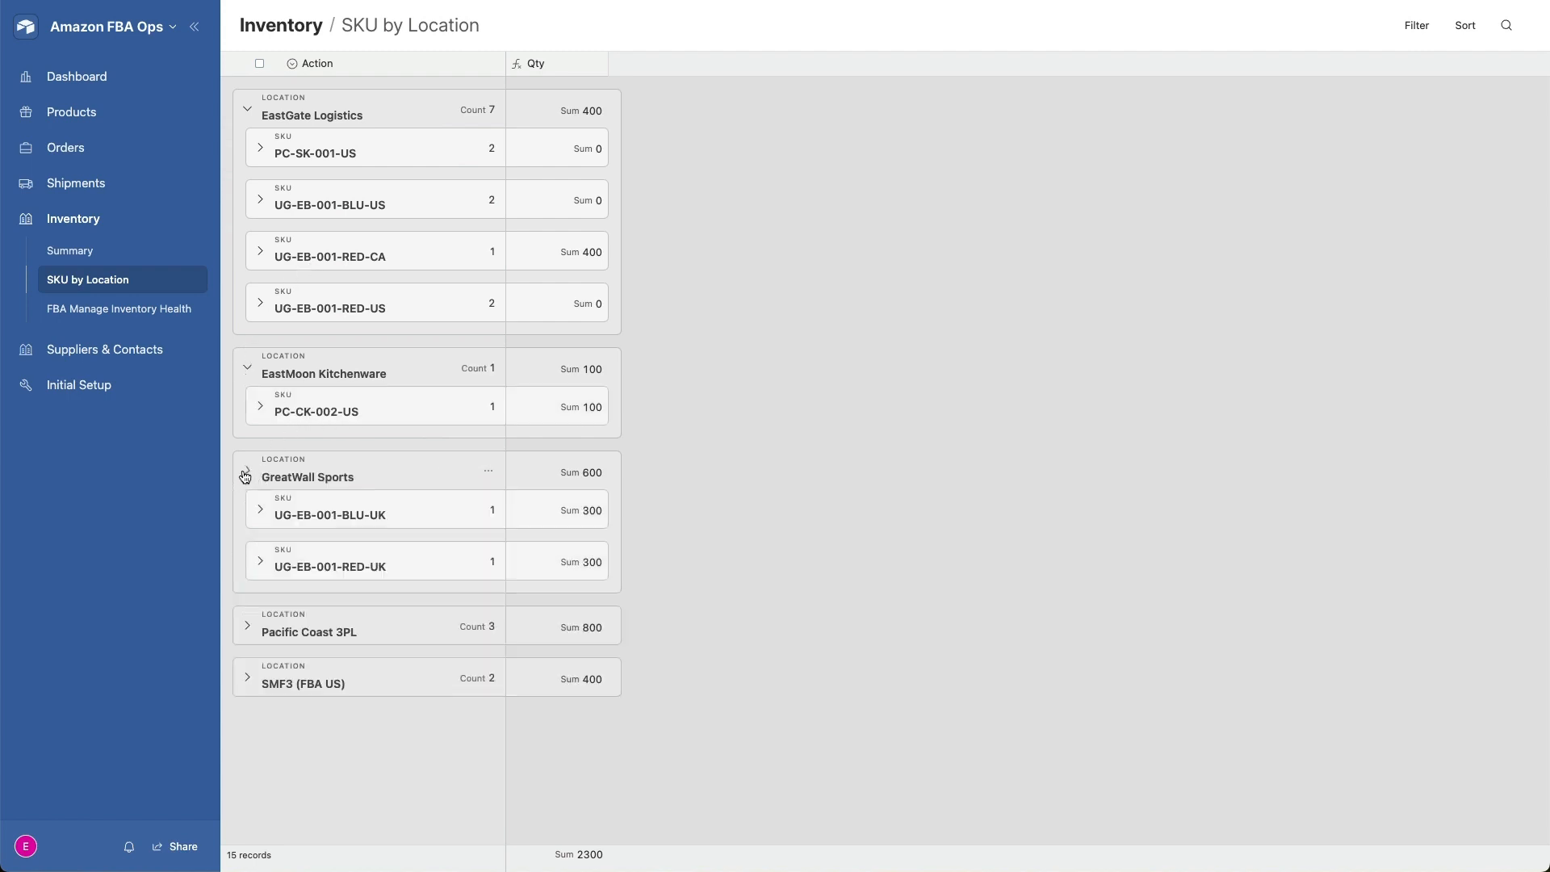
click(248, 632)
scroll(323, 486, down, 2)
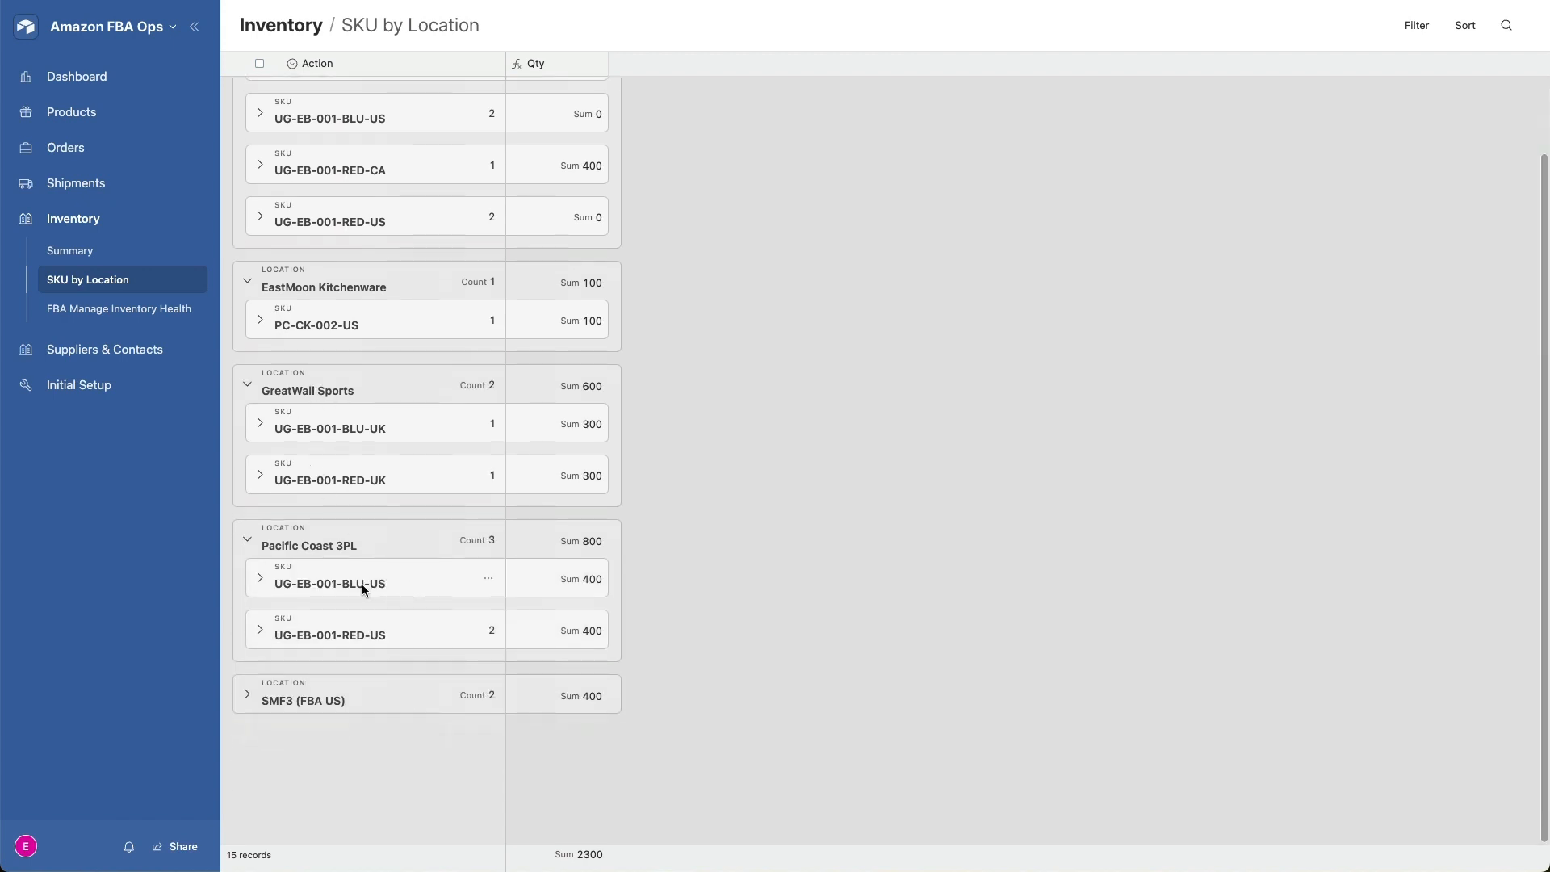
click(247, 695)
scroll(284, 533, down, 1)
scroll(284, 533, down, 2)
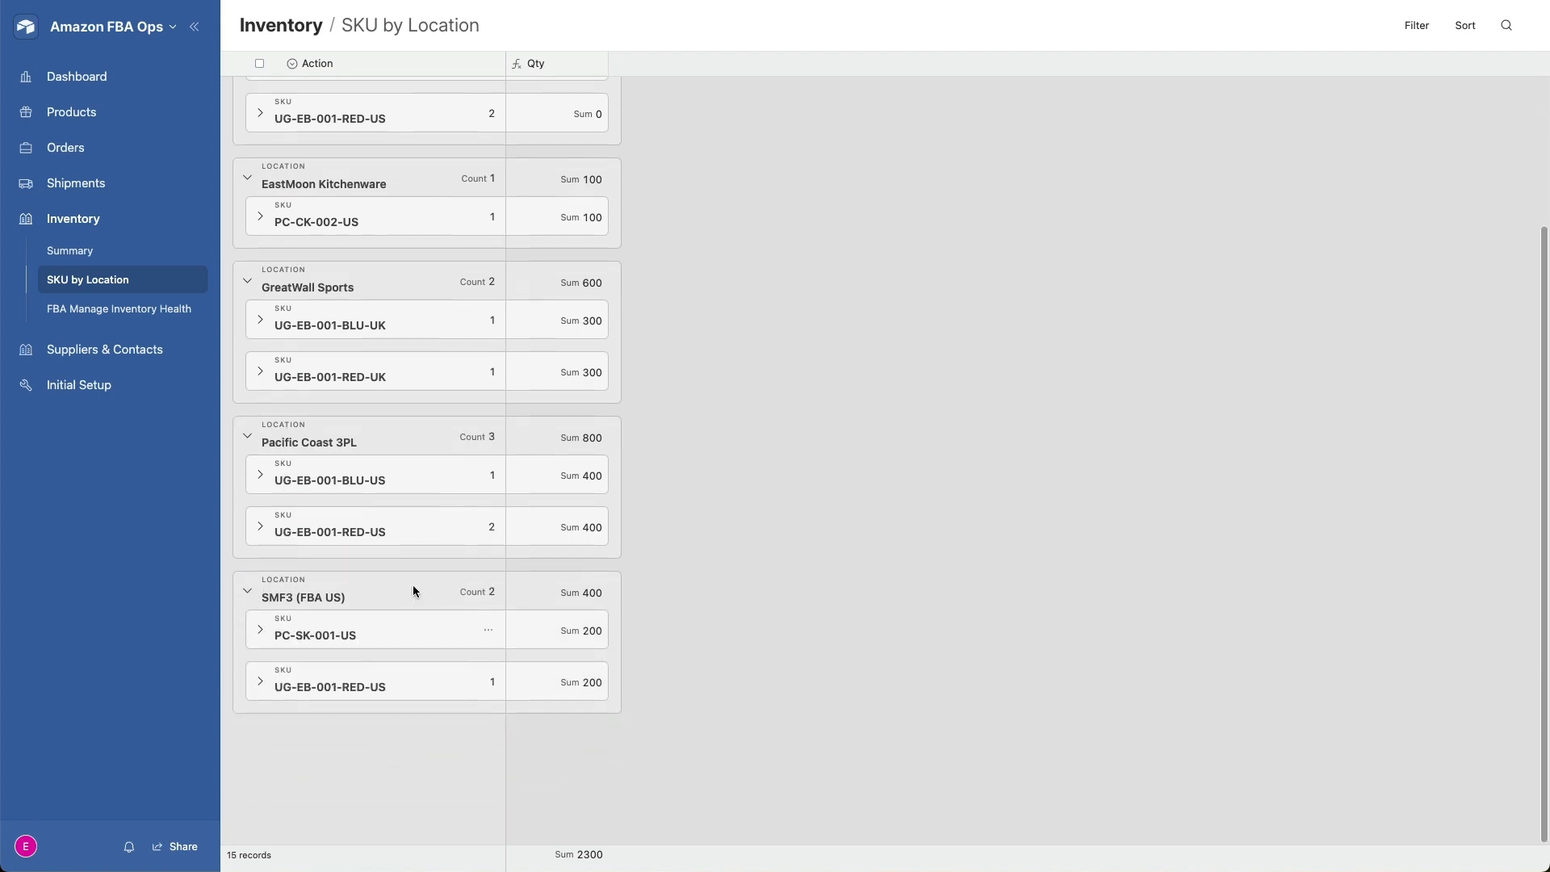
scroll(413, 585, up, 4)
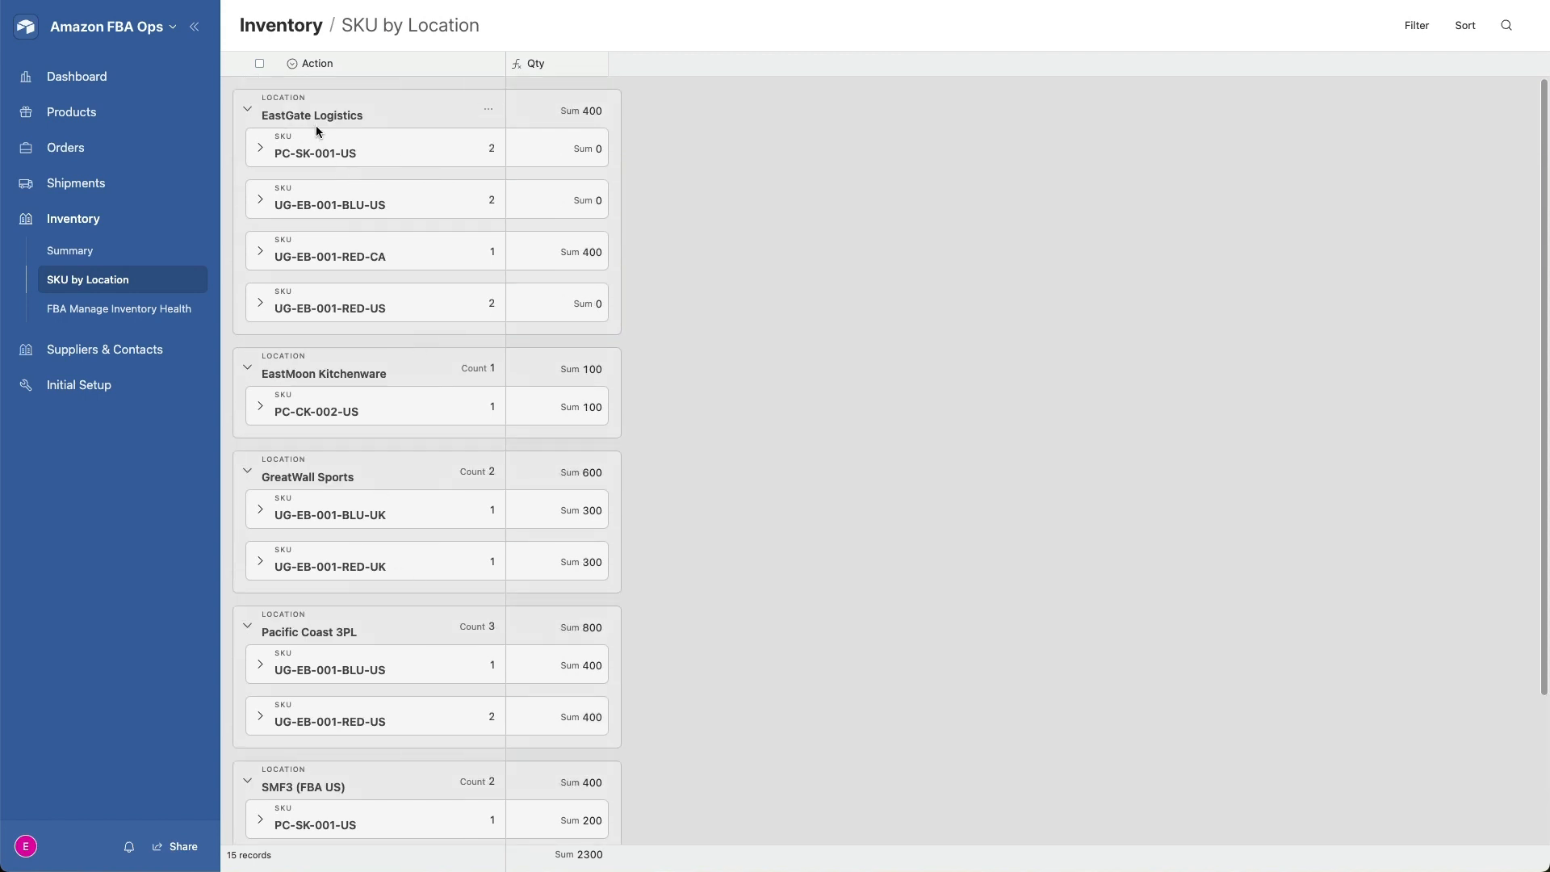
- Open FBA Manage Inventory Health and examine its columns from snapshot date through to the recommended order quantity and date
click(95, 311)
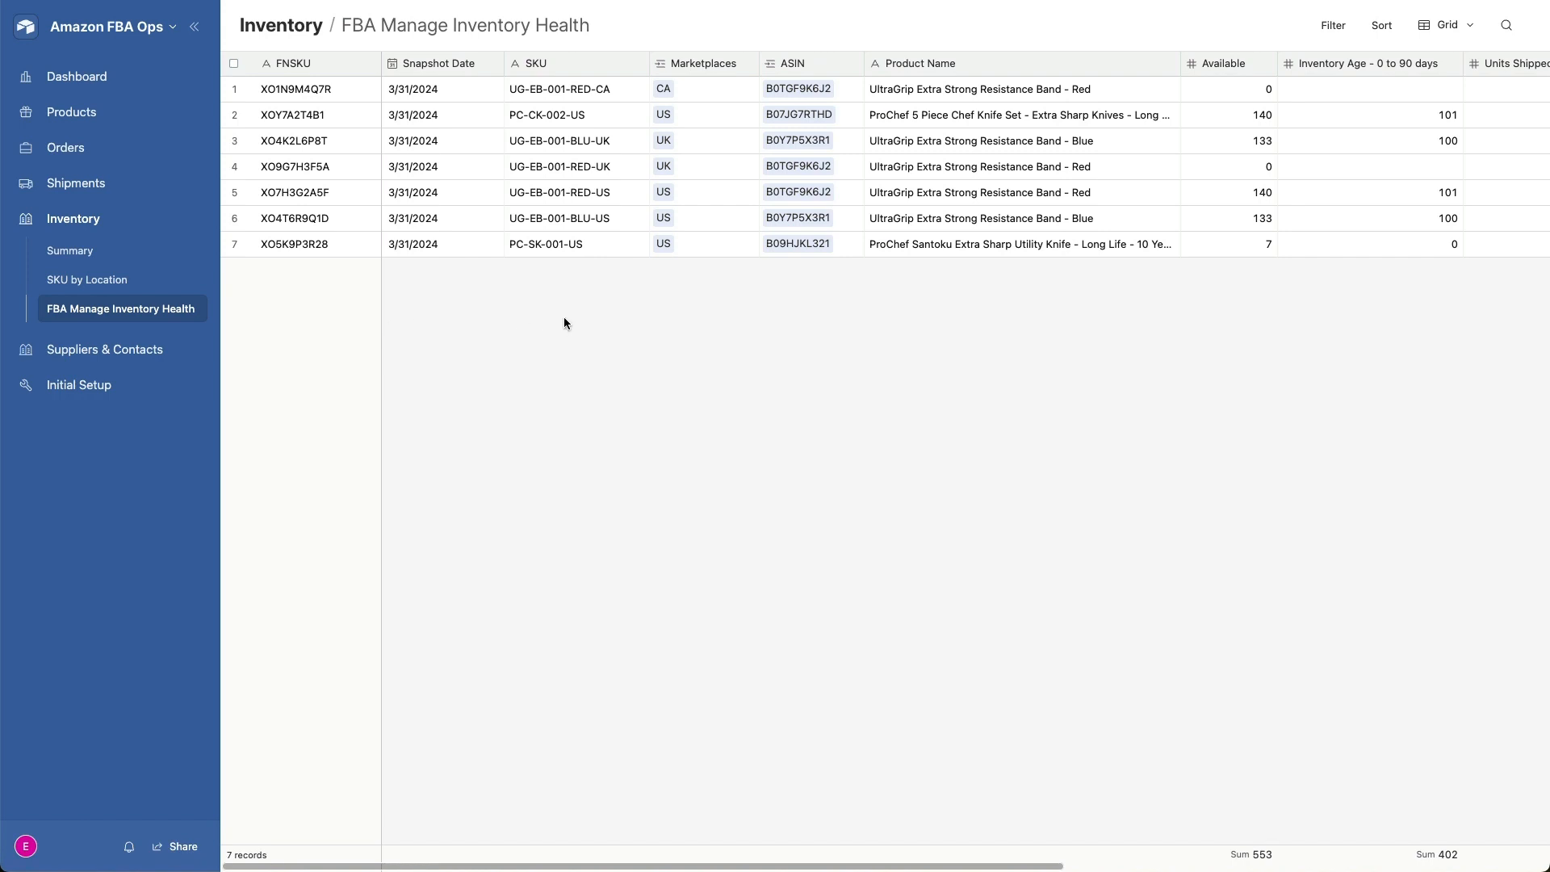
scroll(565, 323, right, 3)
scroll(563, 323, right, 12)
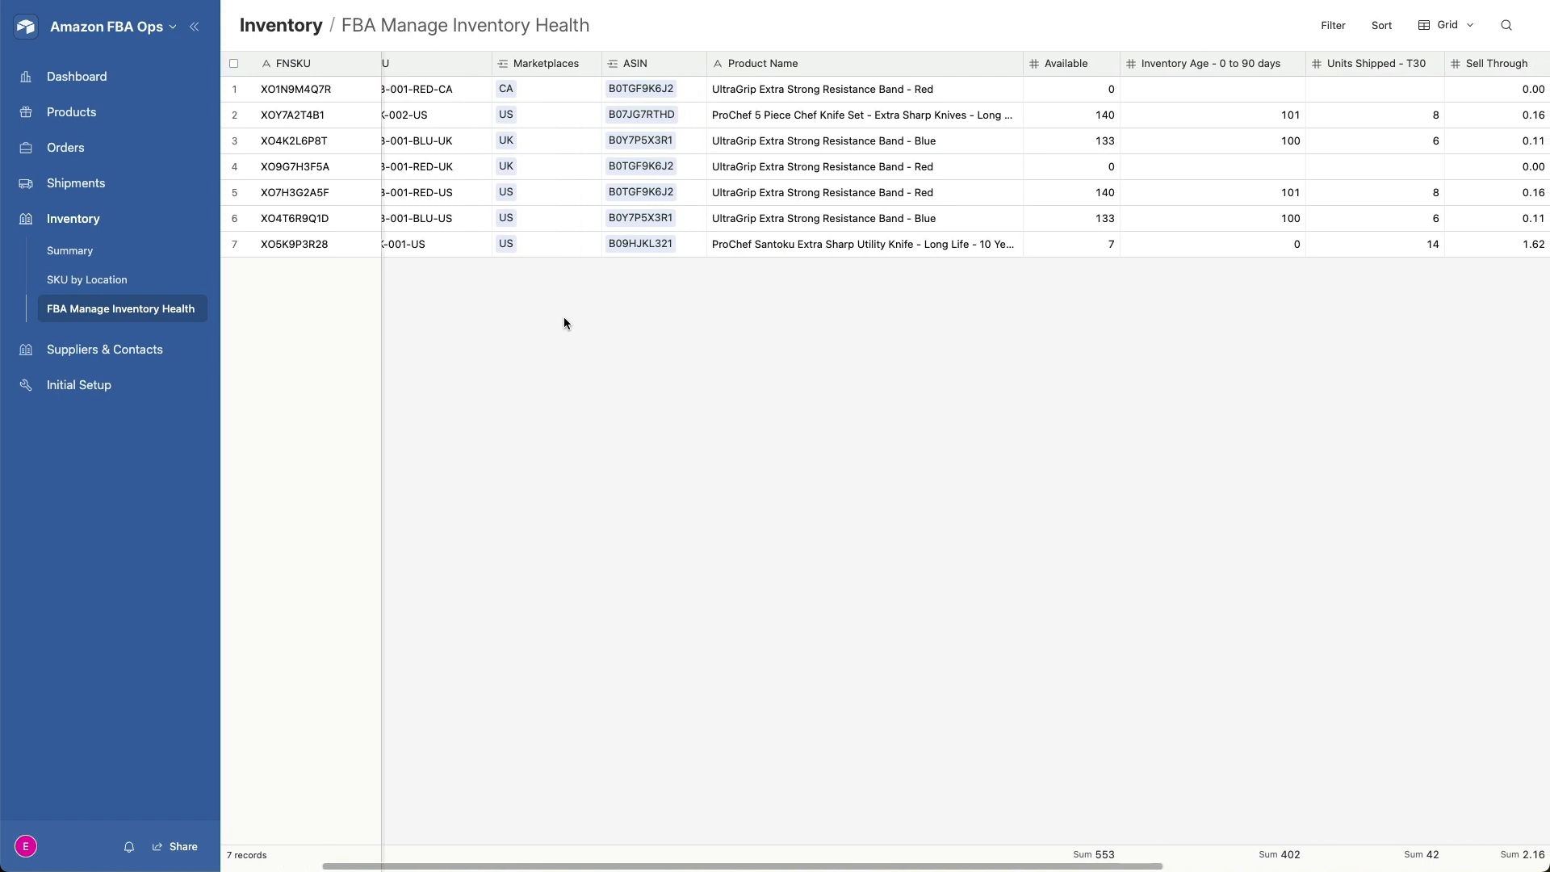
scroll(564, 323, right, 11)
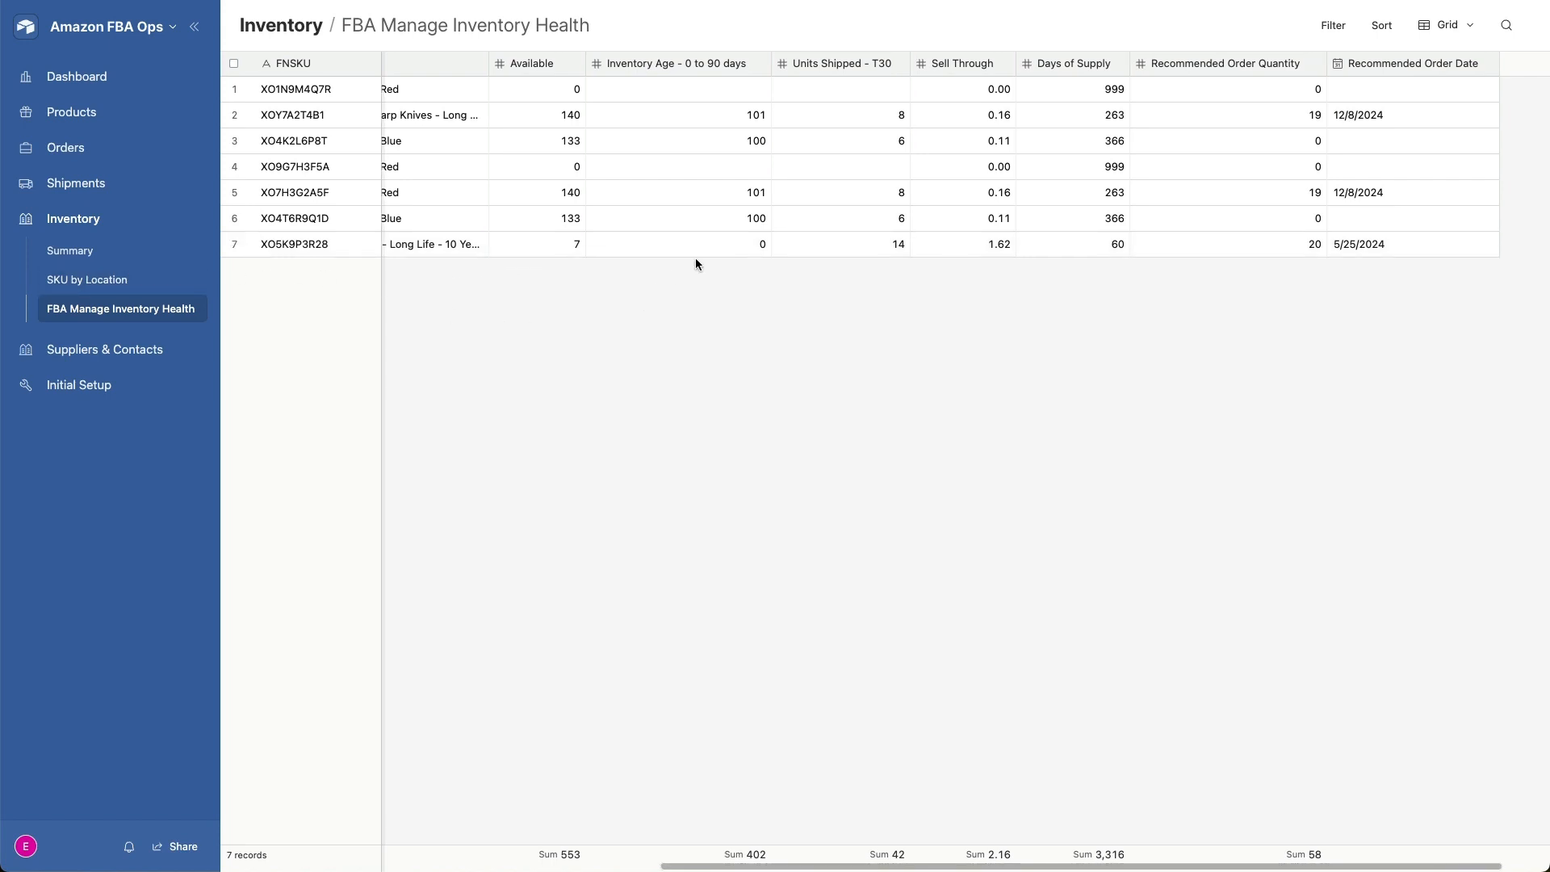
scroll(695, 259, right, 2)
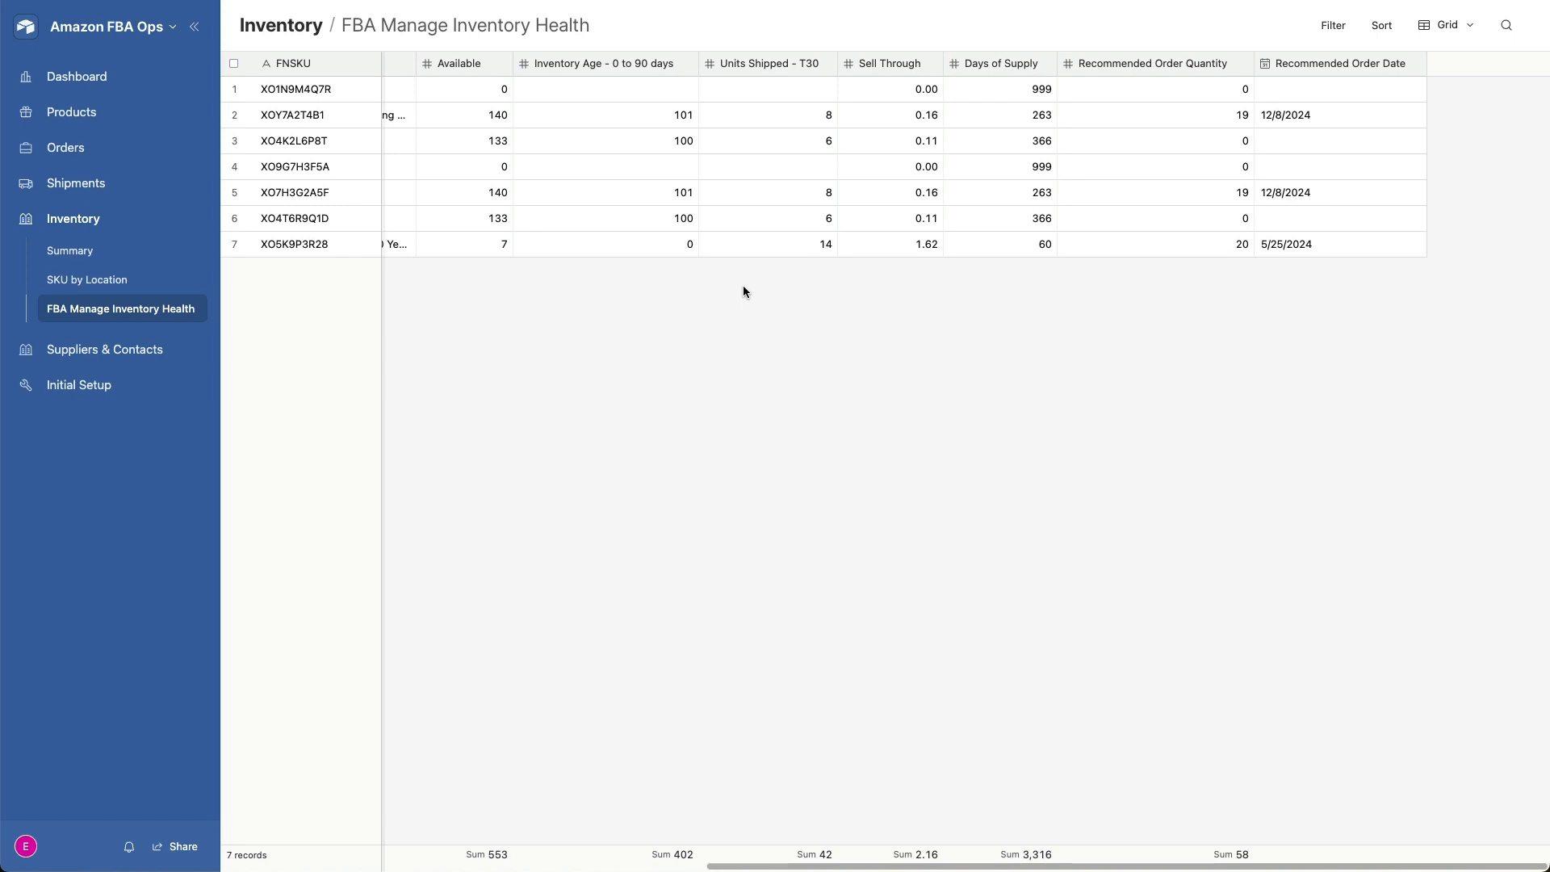
- Open the list of all suppliers and contacts and review its category, business, contact and website columns
click(105, 349)
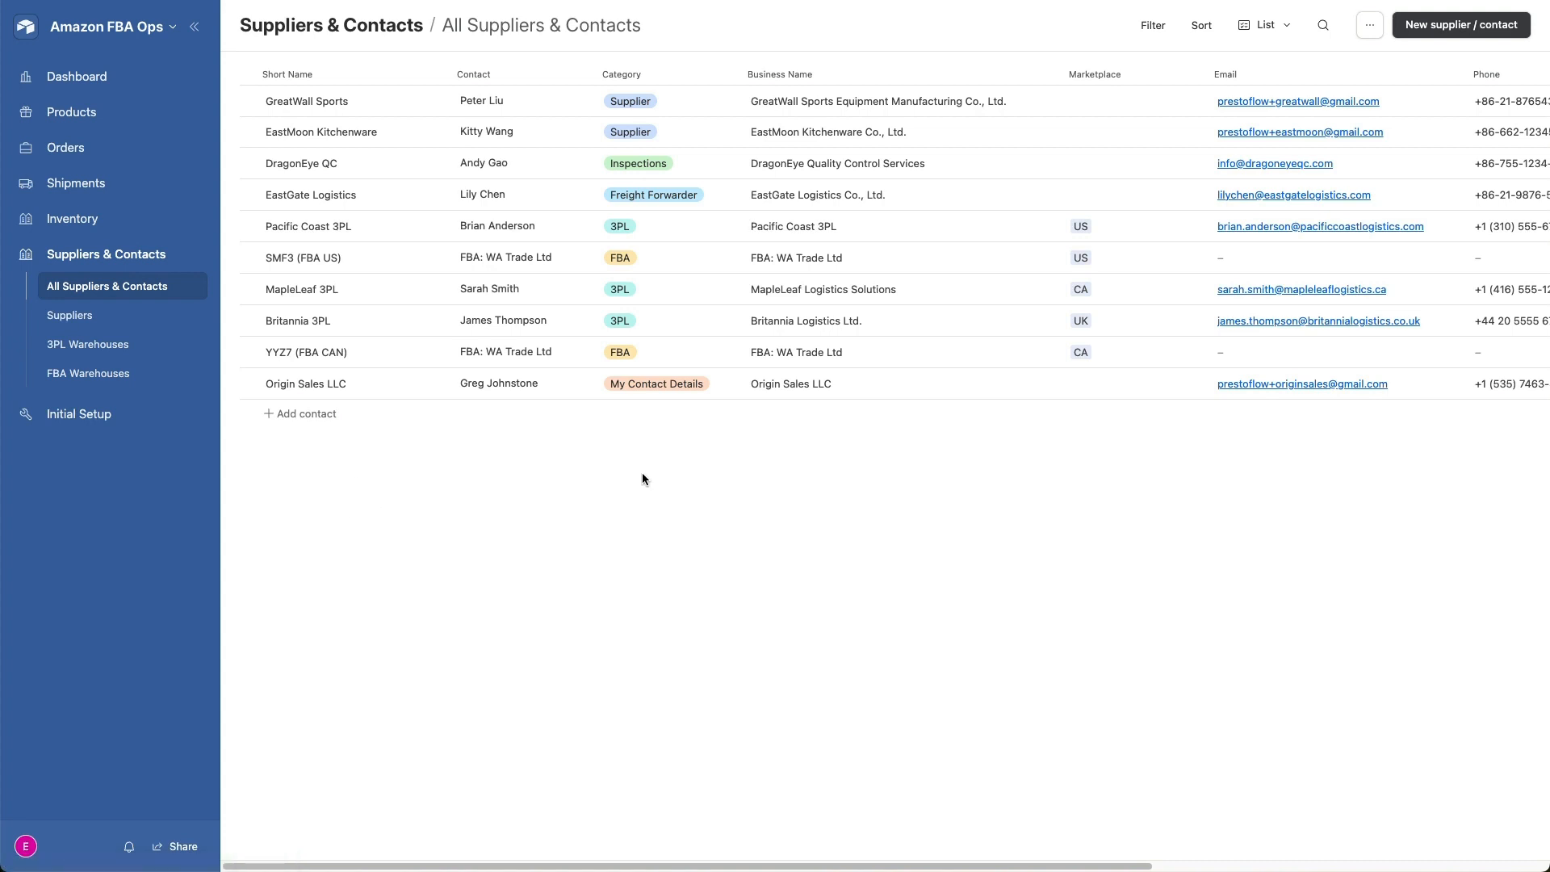
scroll(719, 451, right, 3)
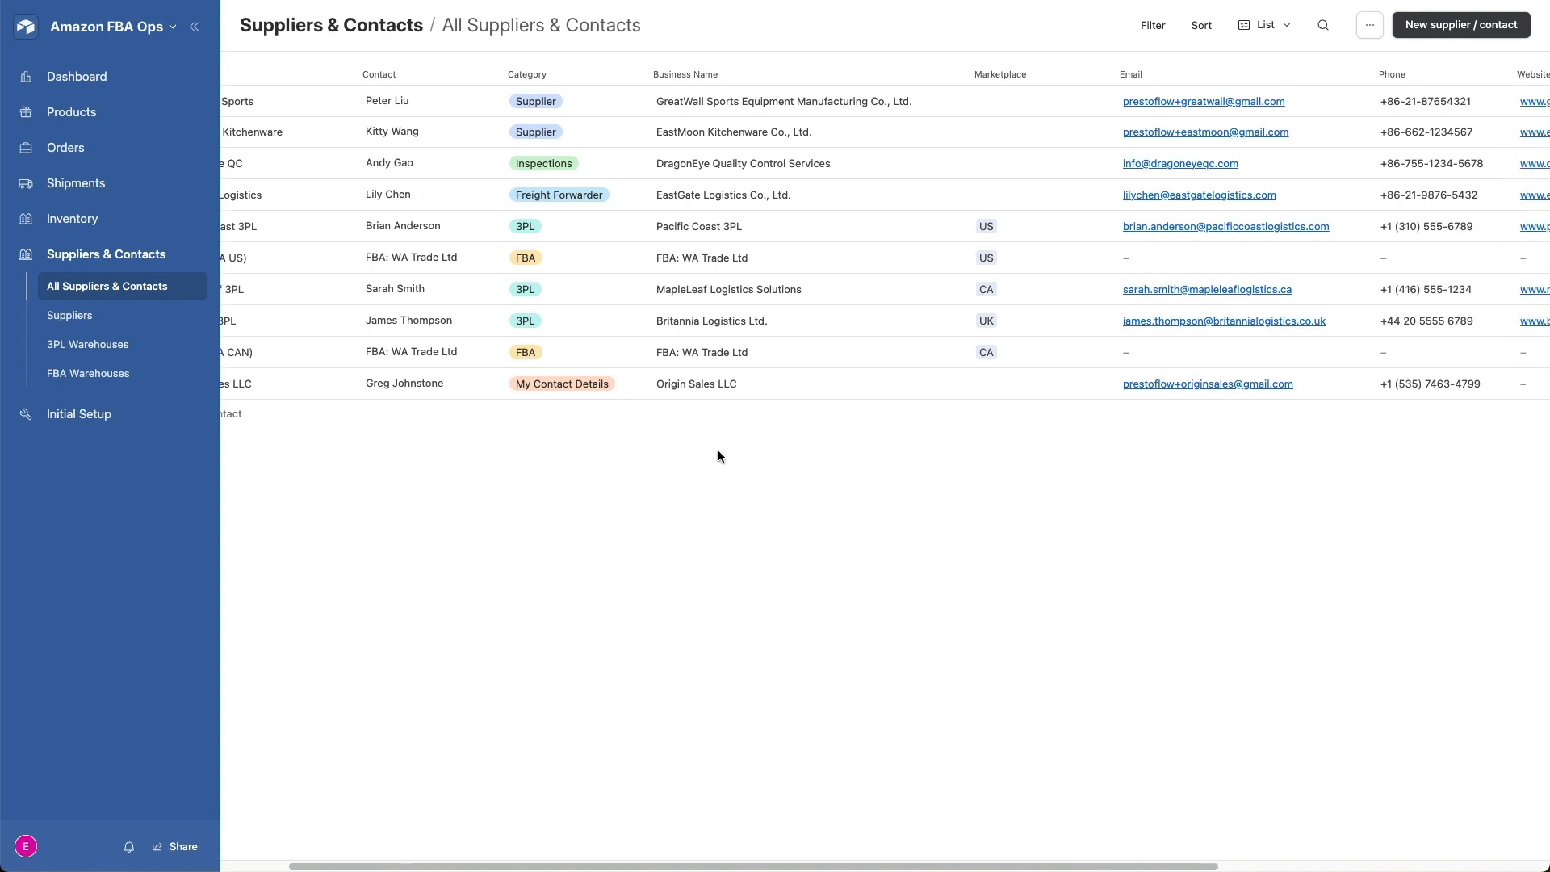
scroll(715, 463, right, 6)
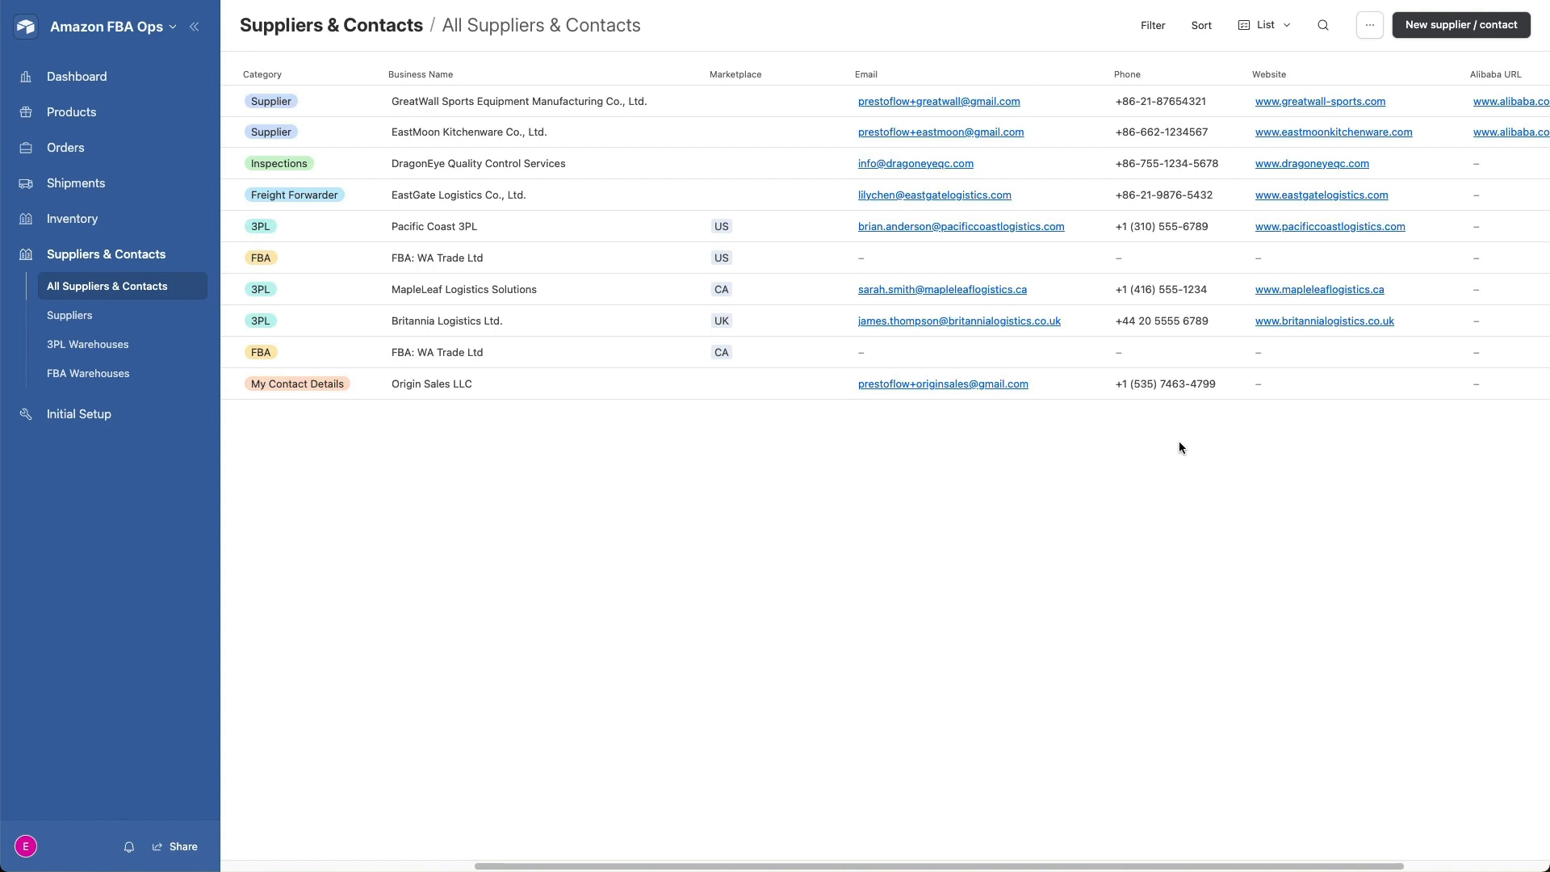
scroll(1182, 443, left, 9)
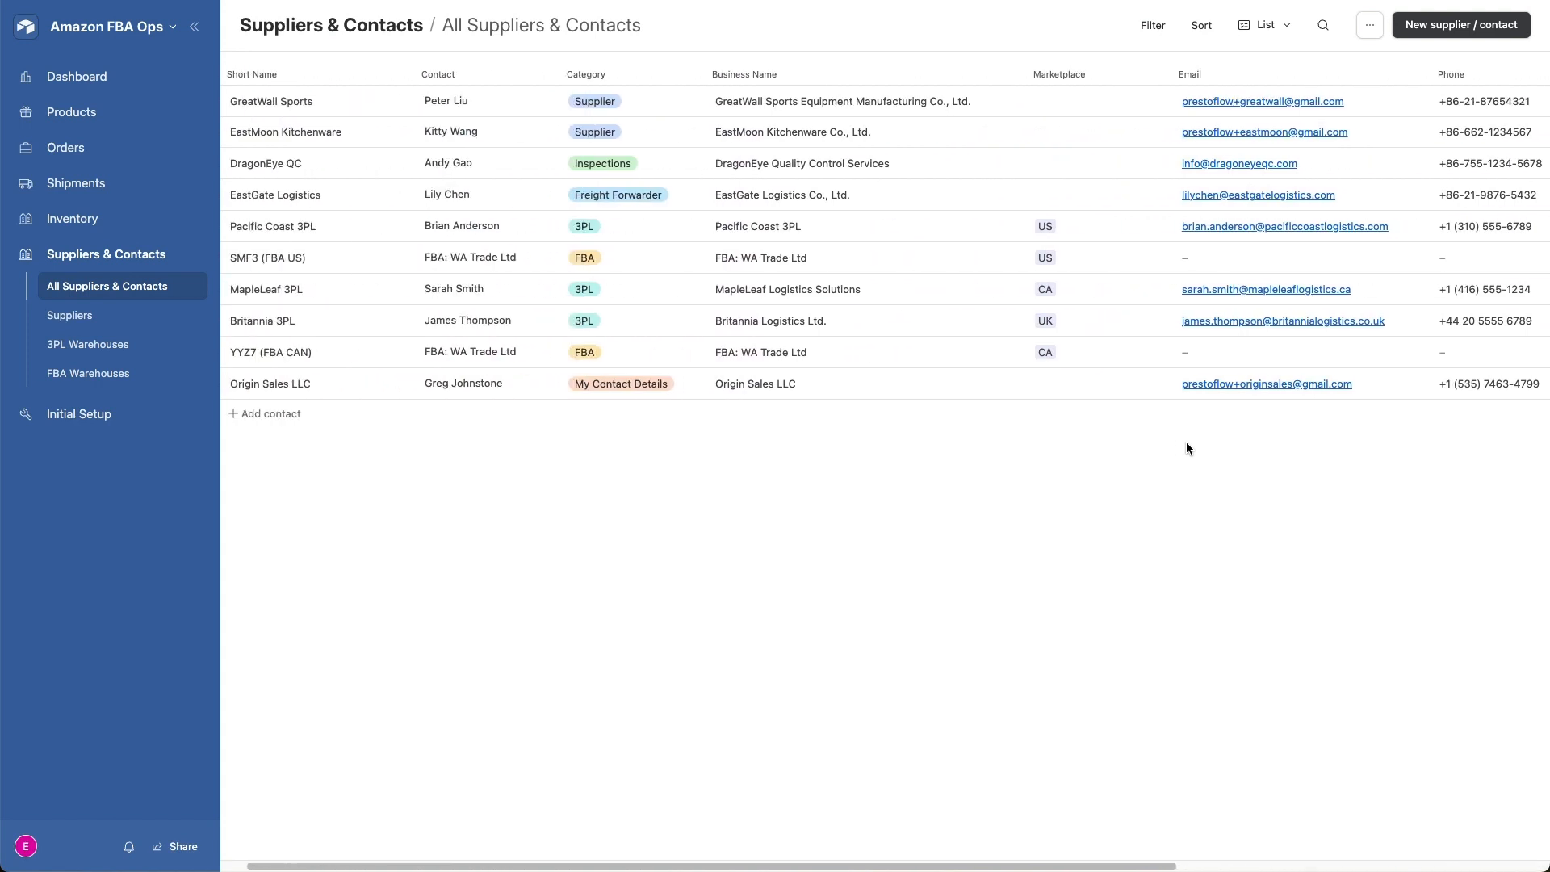
scroll(1185, 443, left, 1)
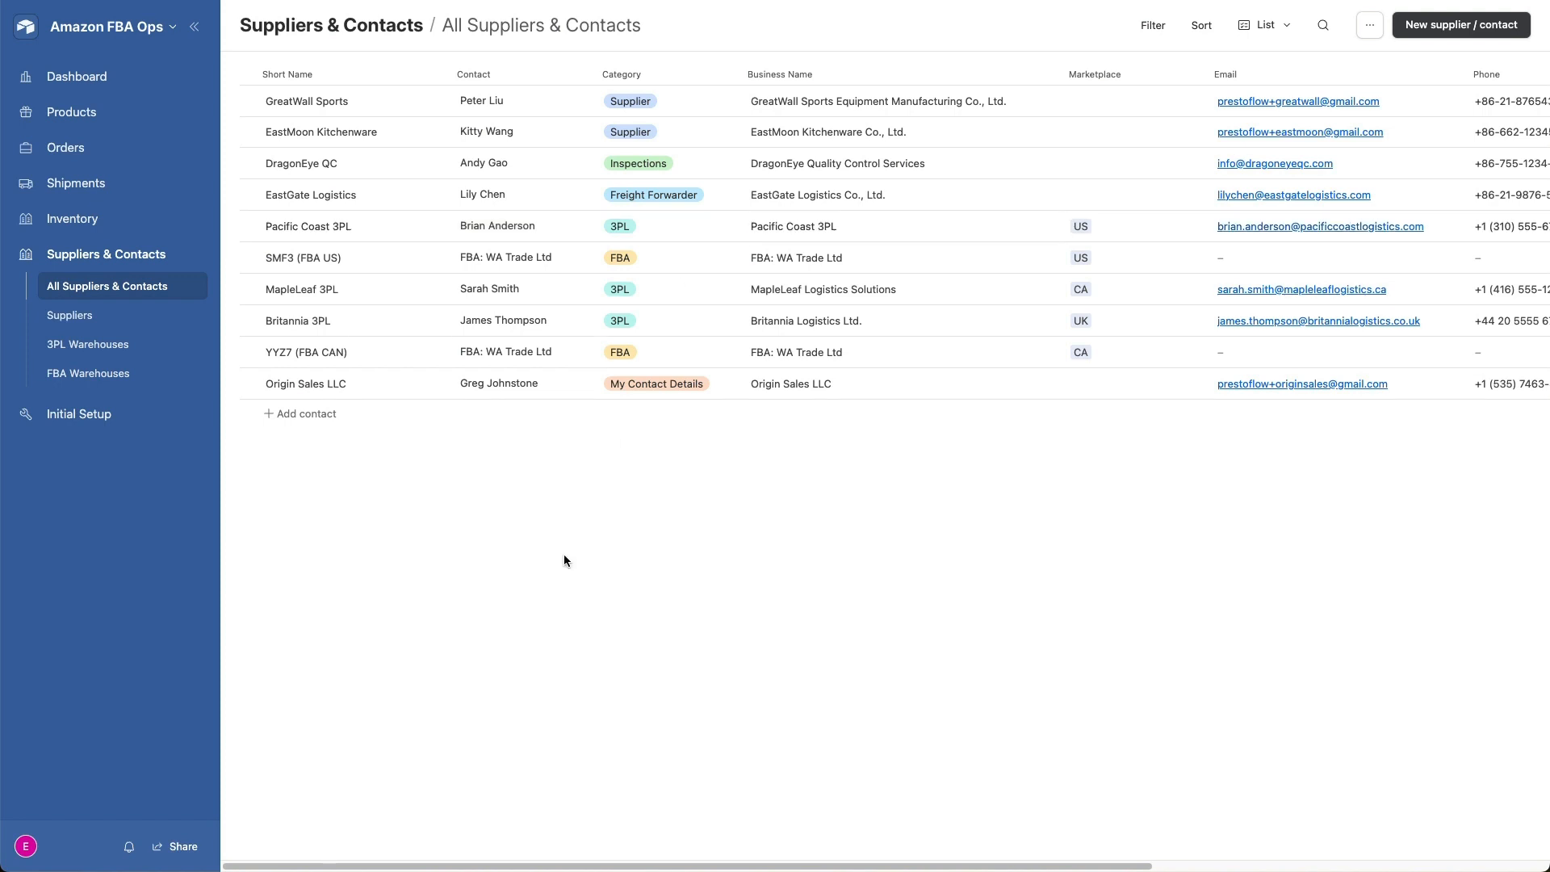
- View the Suppliers, 3PL Warehouses and FBA Warehouses contact lists in turn
click(120, 324)
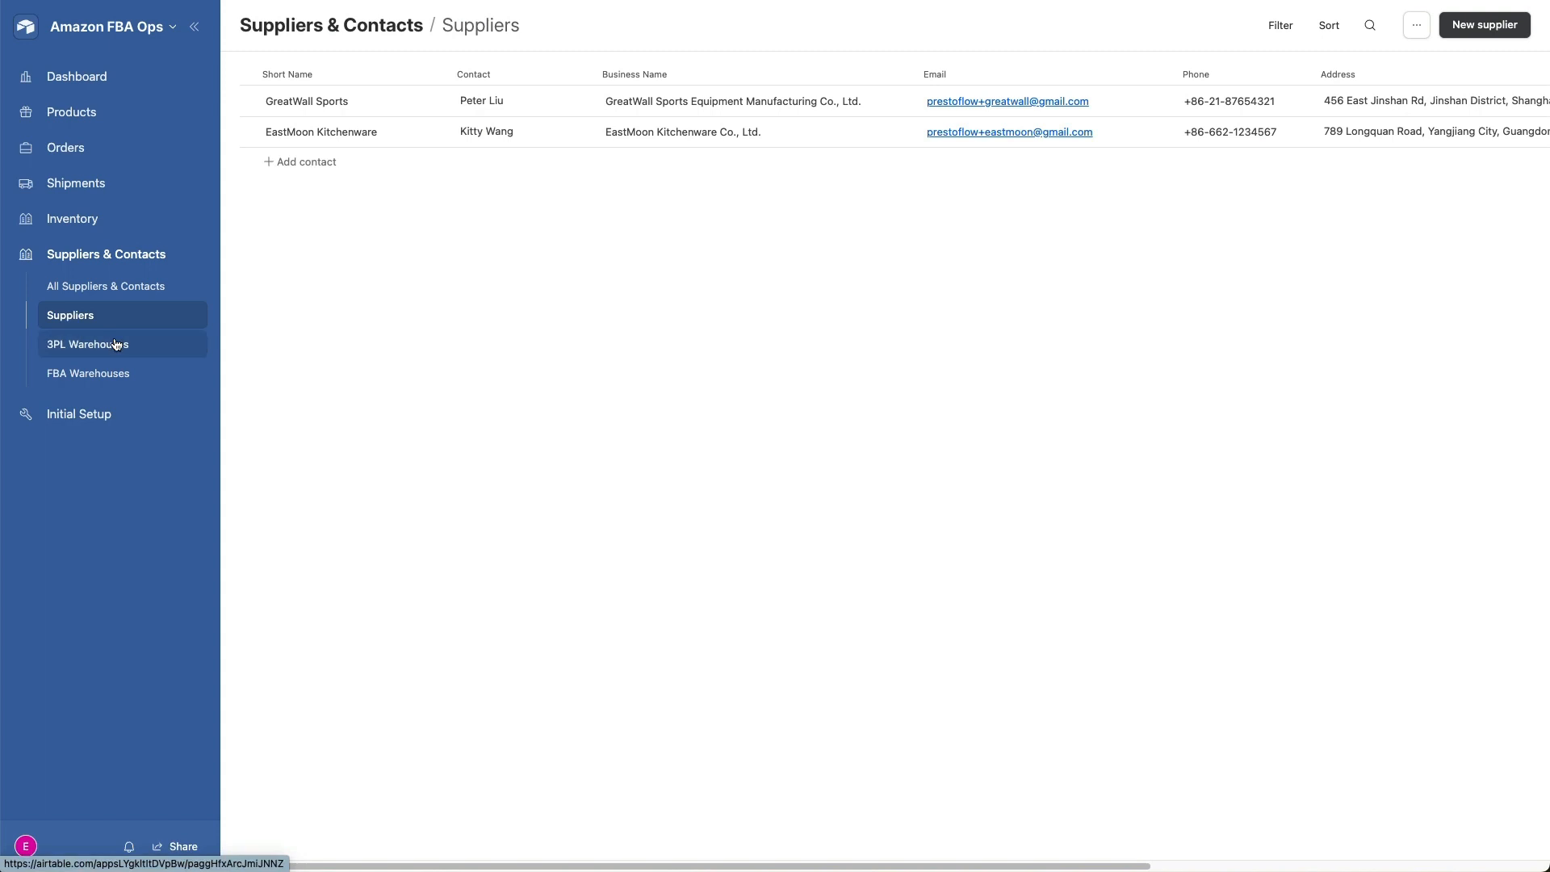
click(116, 346)
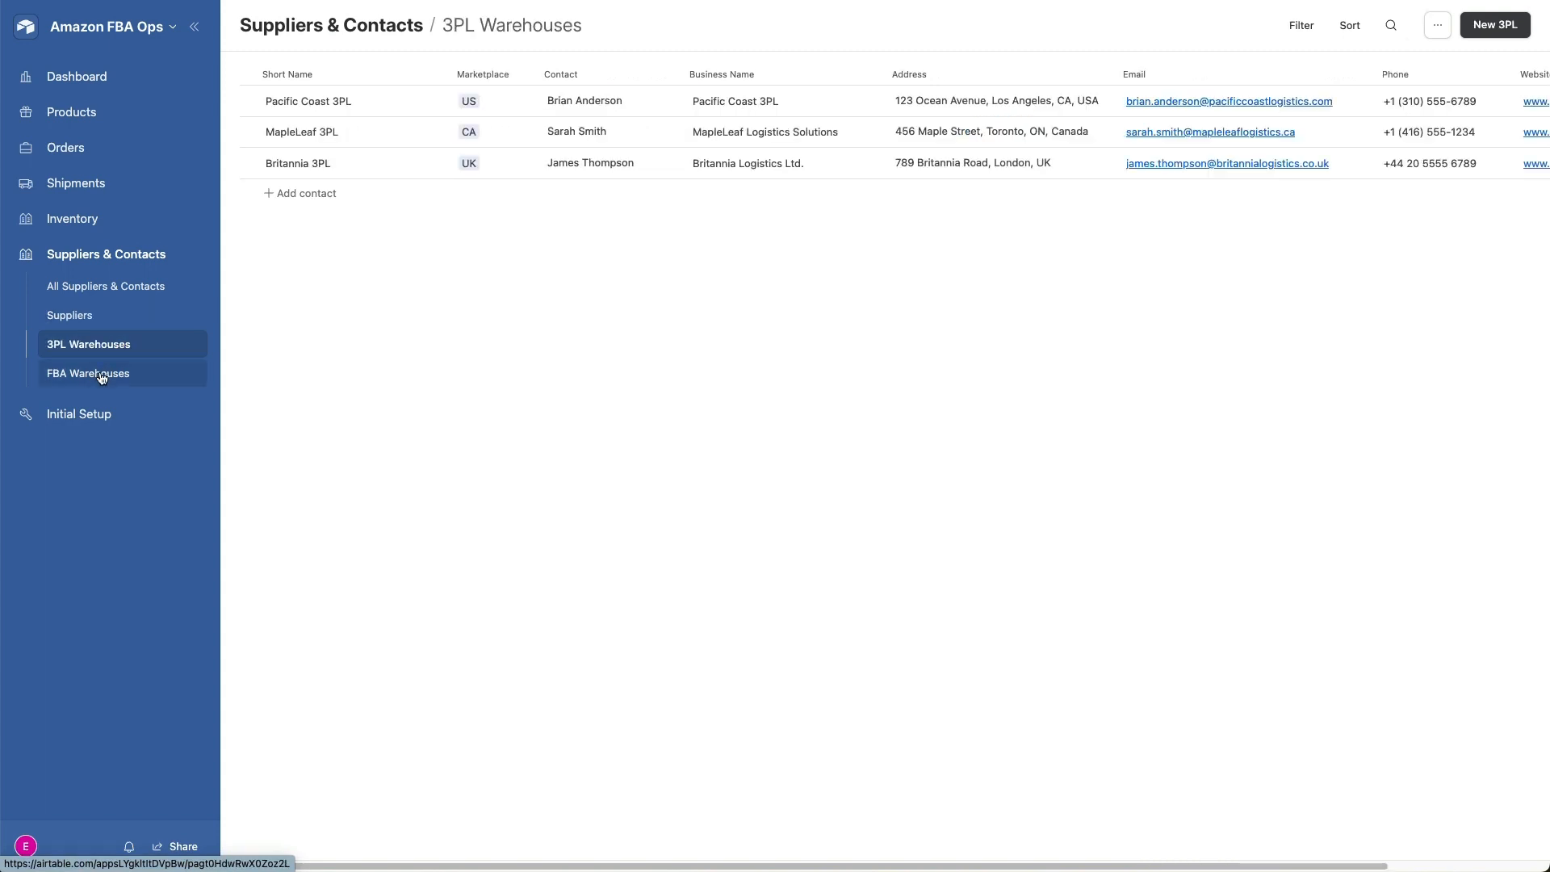
click(101, 376)
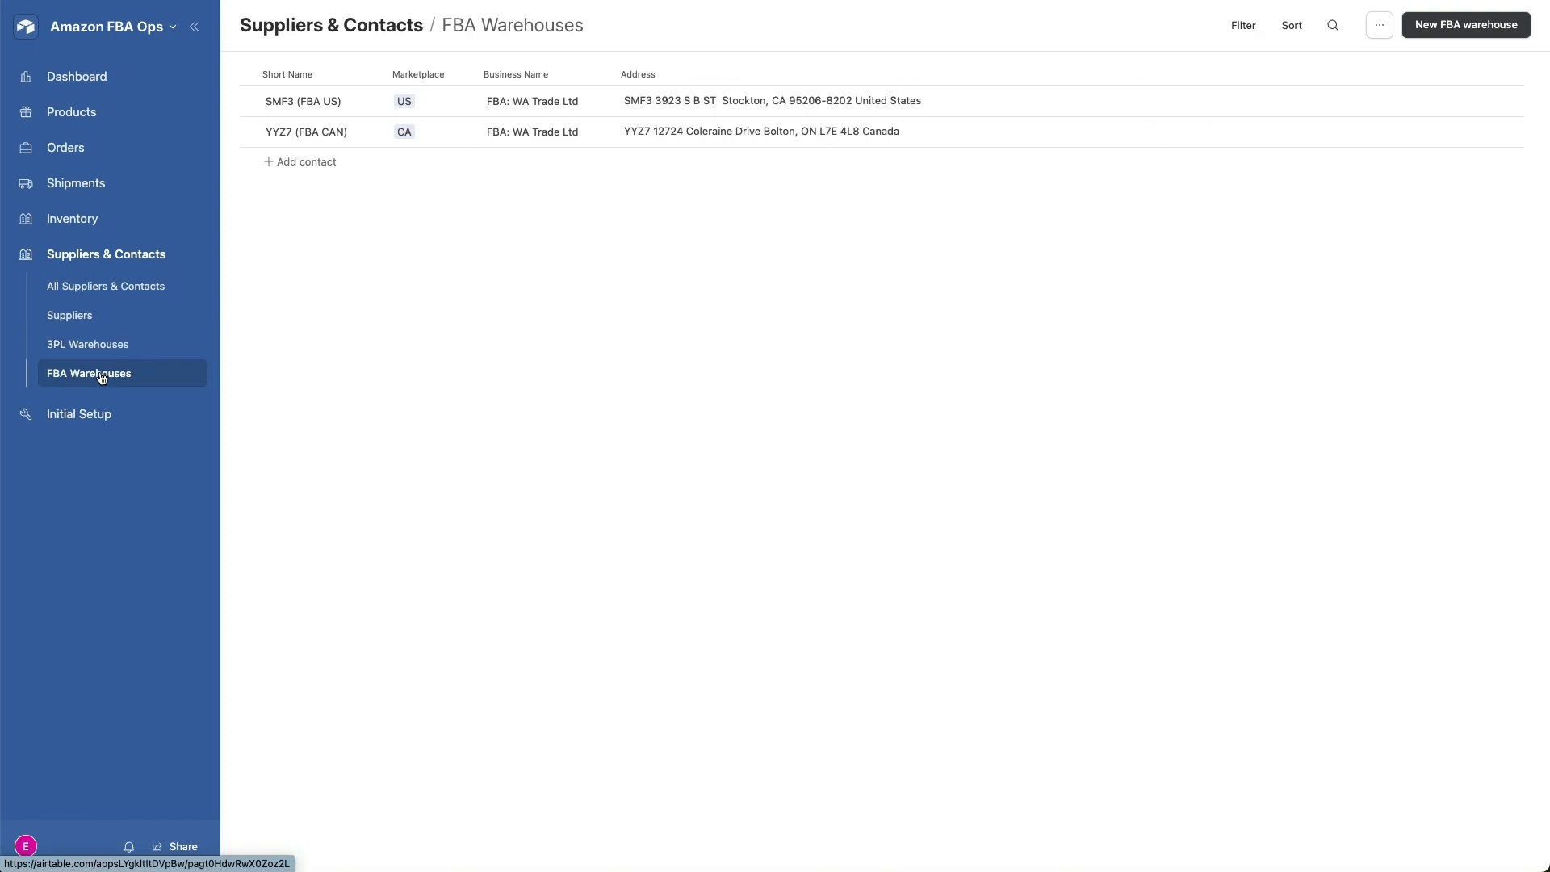
- Open the Initial Setup section and view its My Contact Details, Product Import and Contacts Import pages
click(82, 415)
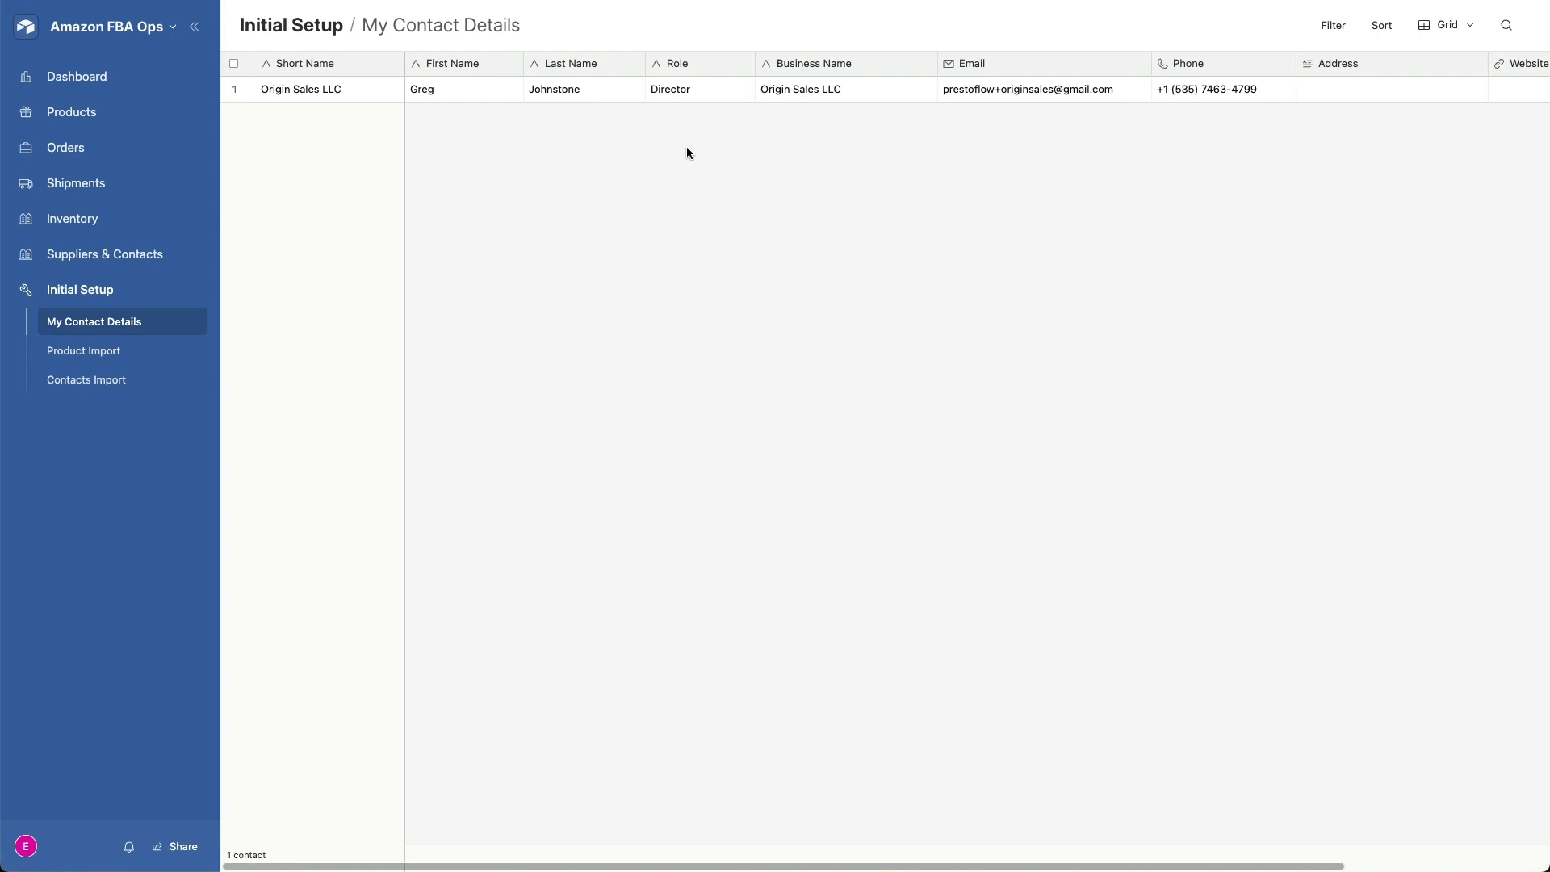
click(77, 353)
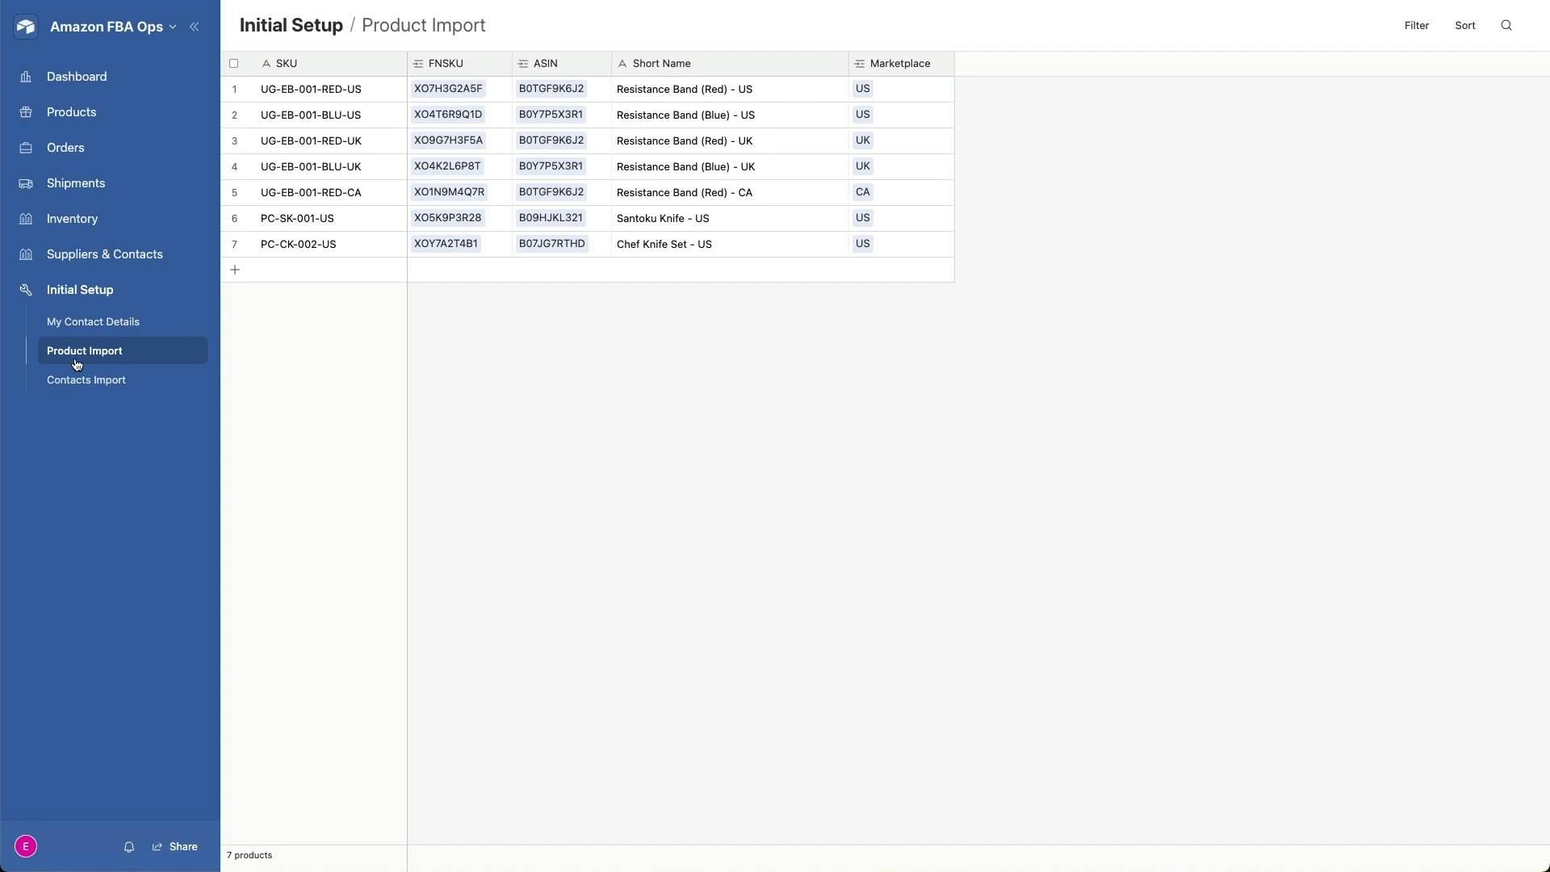
click(62, 380)
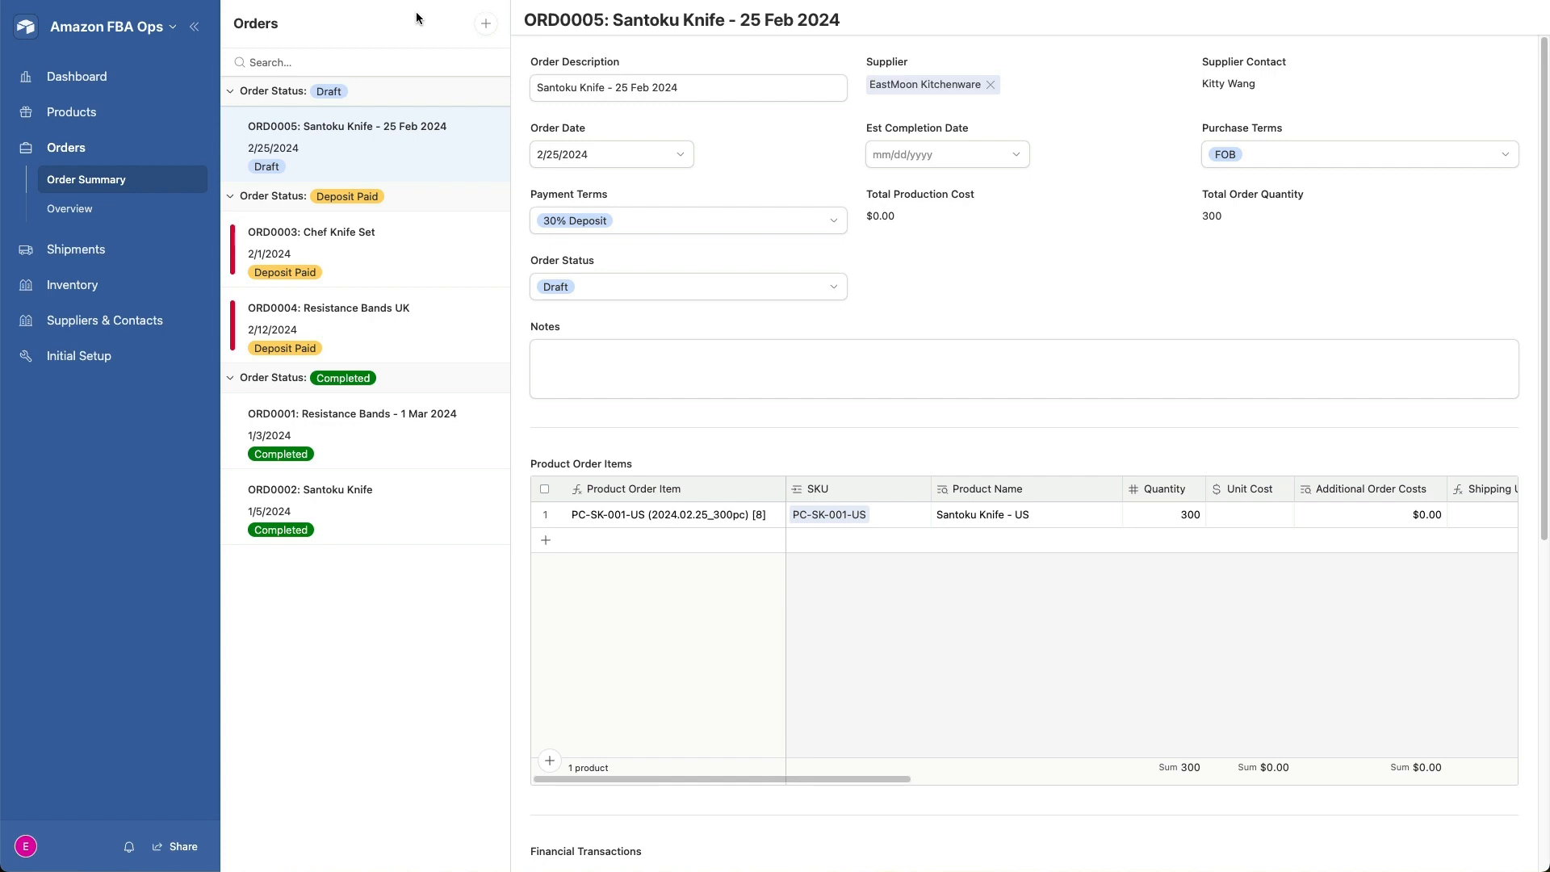
- Start a new order with the description "Resistance Bands - CA"
click(487, 26)
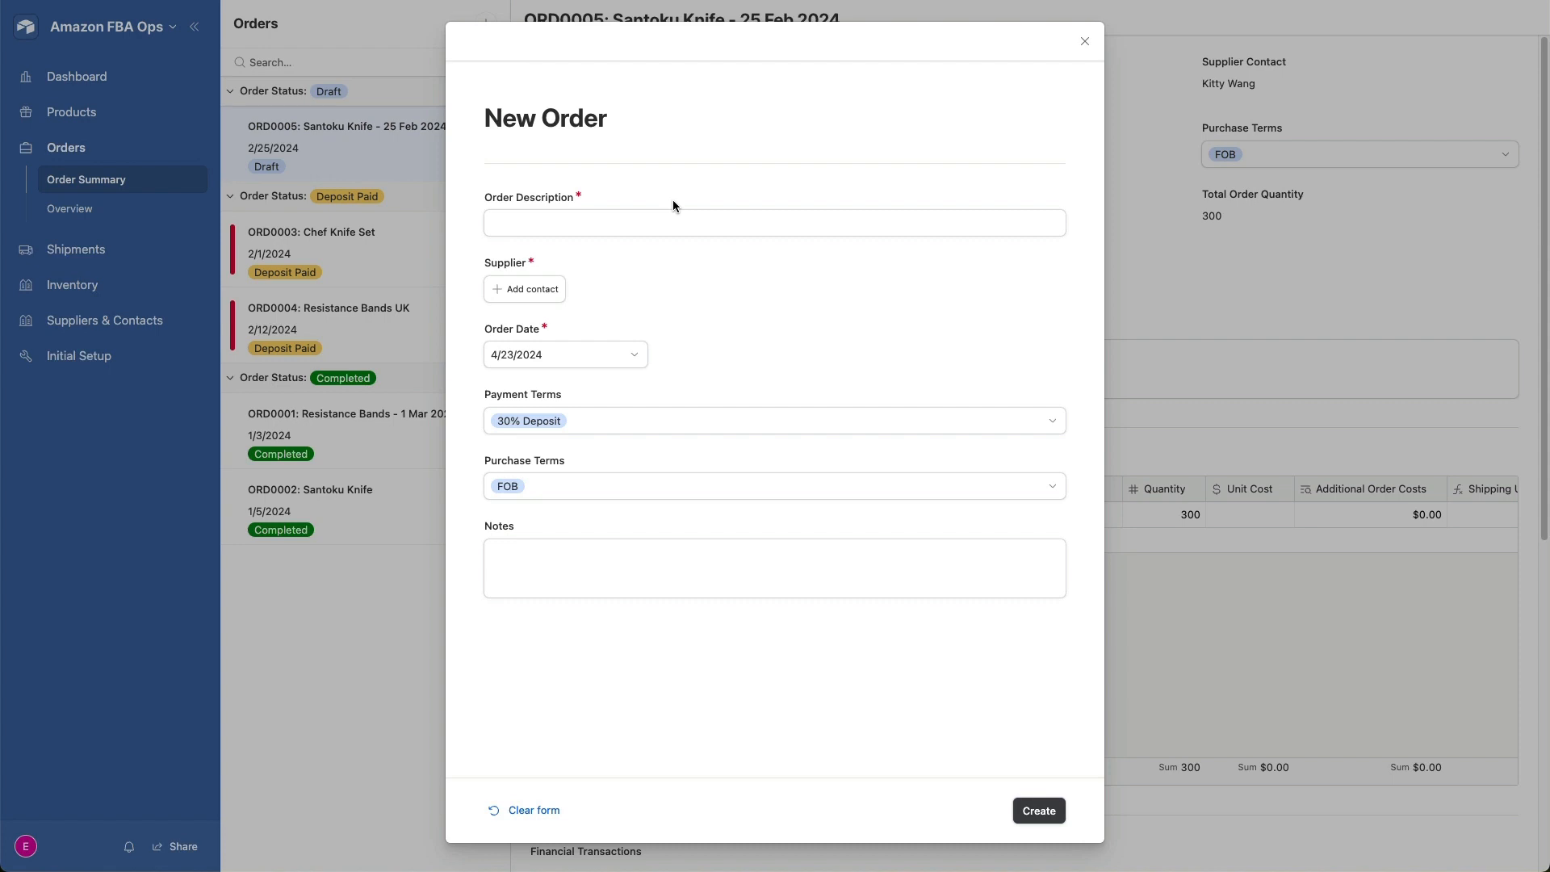
click(644, 222)
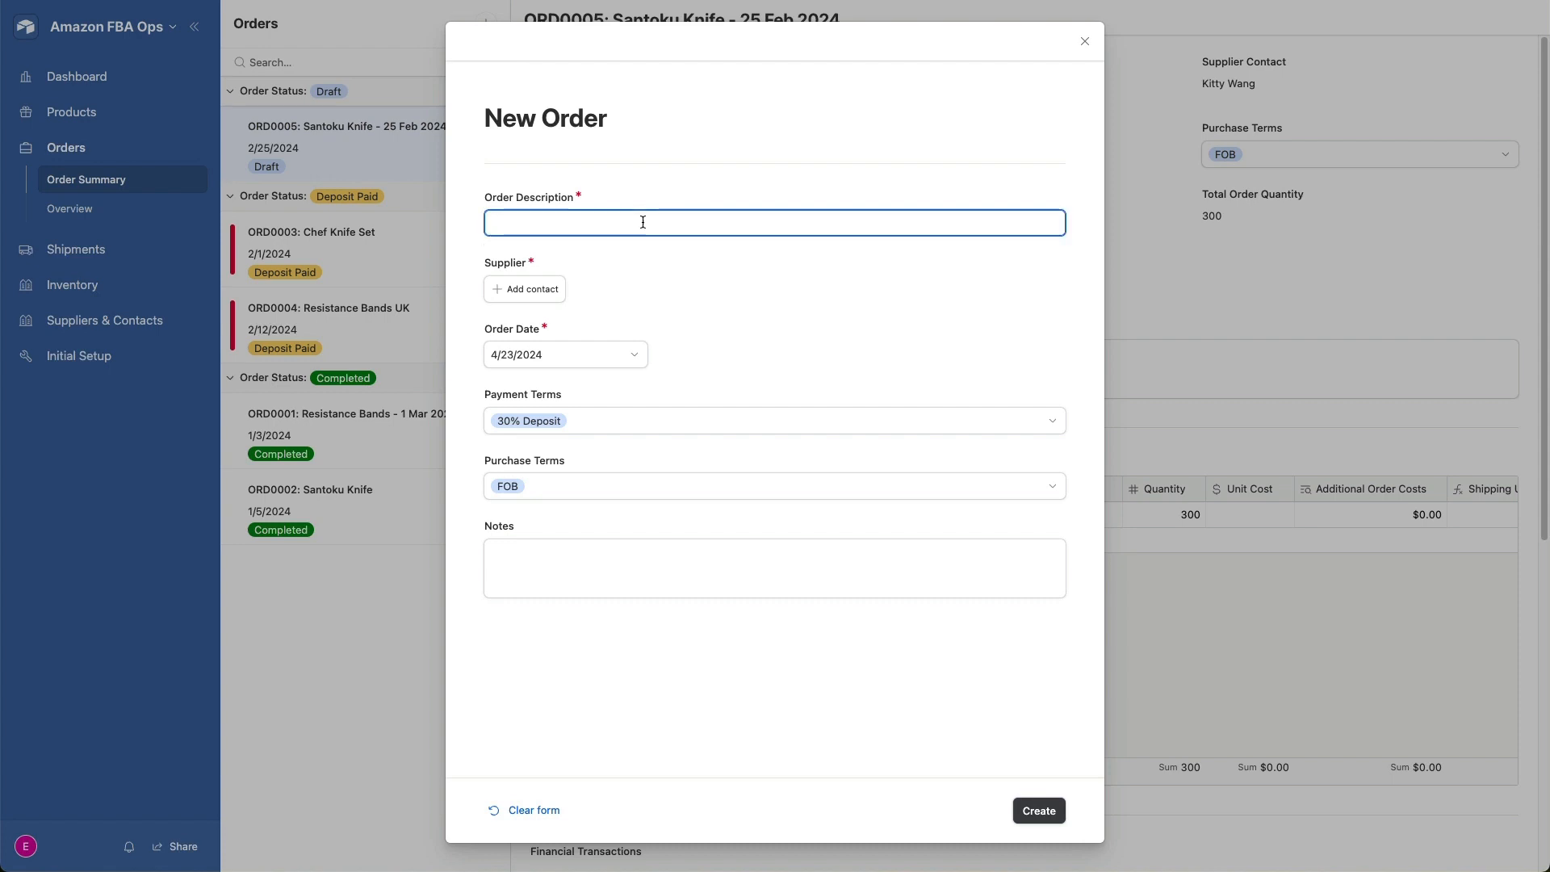
text(Rest)
text(ist)
text(ance Ban)
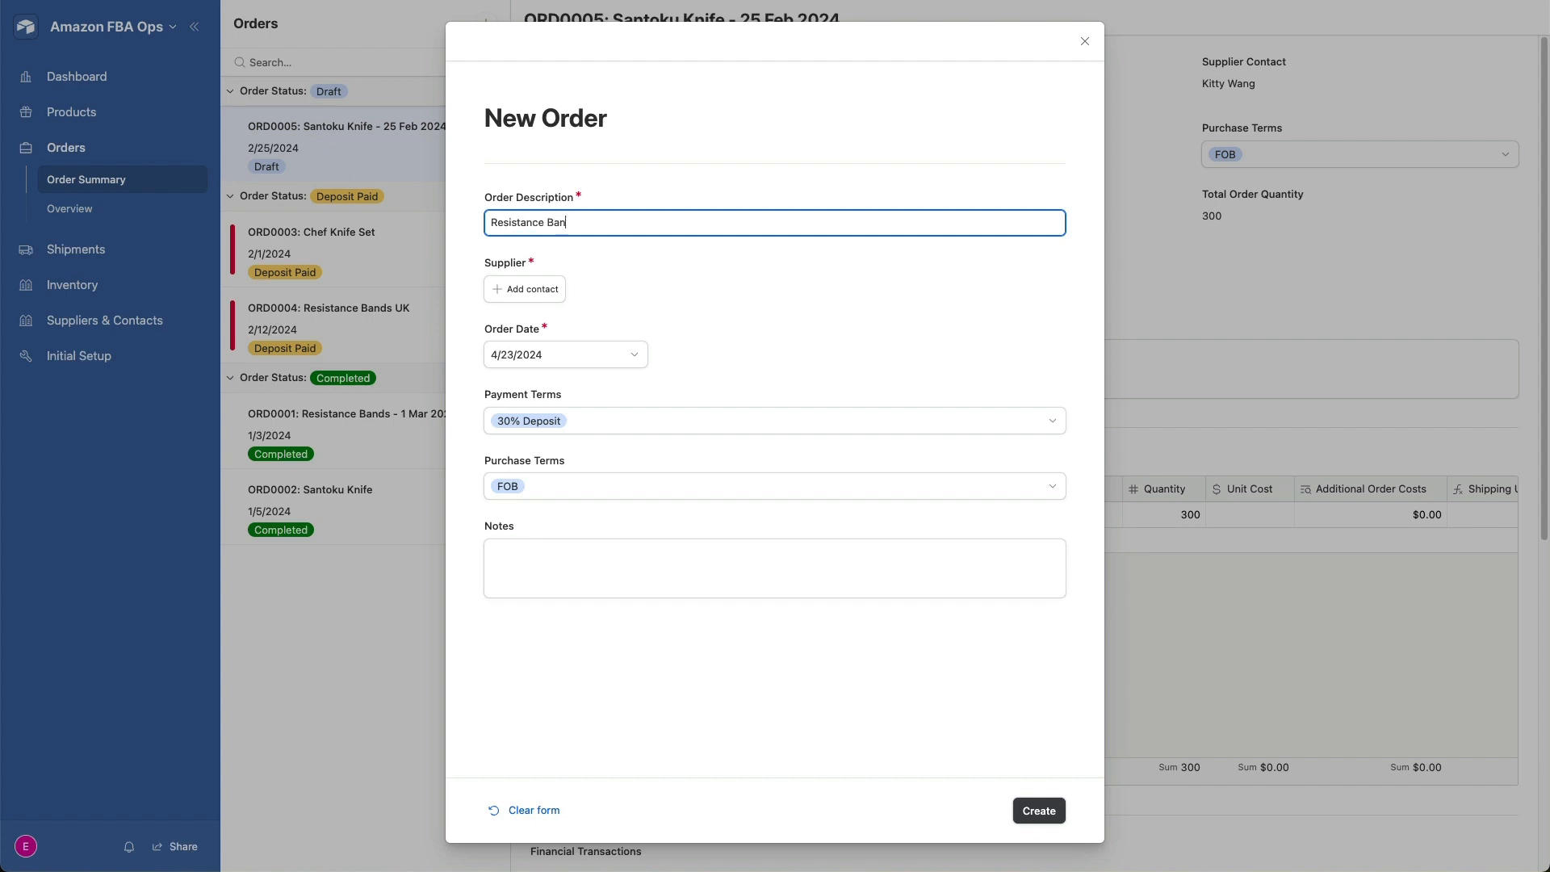
text(CA)
- Assign GreatWall Sports as the supplier, set the order date to 4/9/2024 and create the order
click(557, 289)
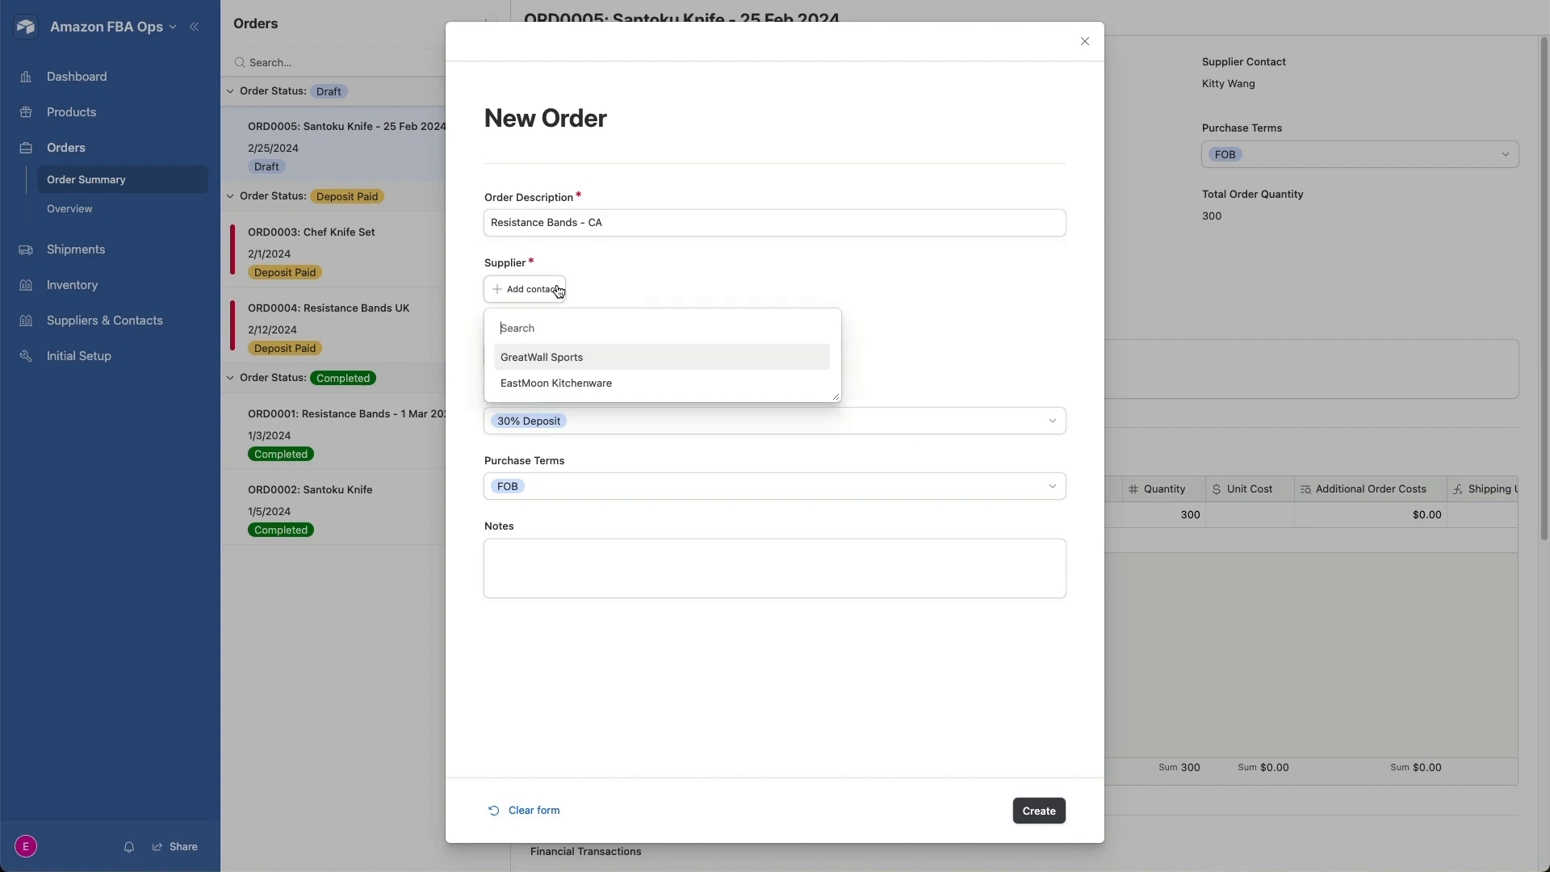
click(592, 364)
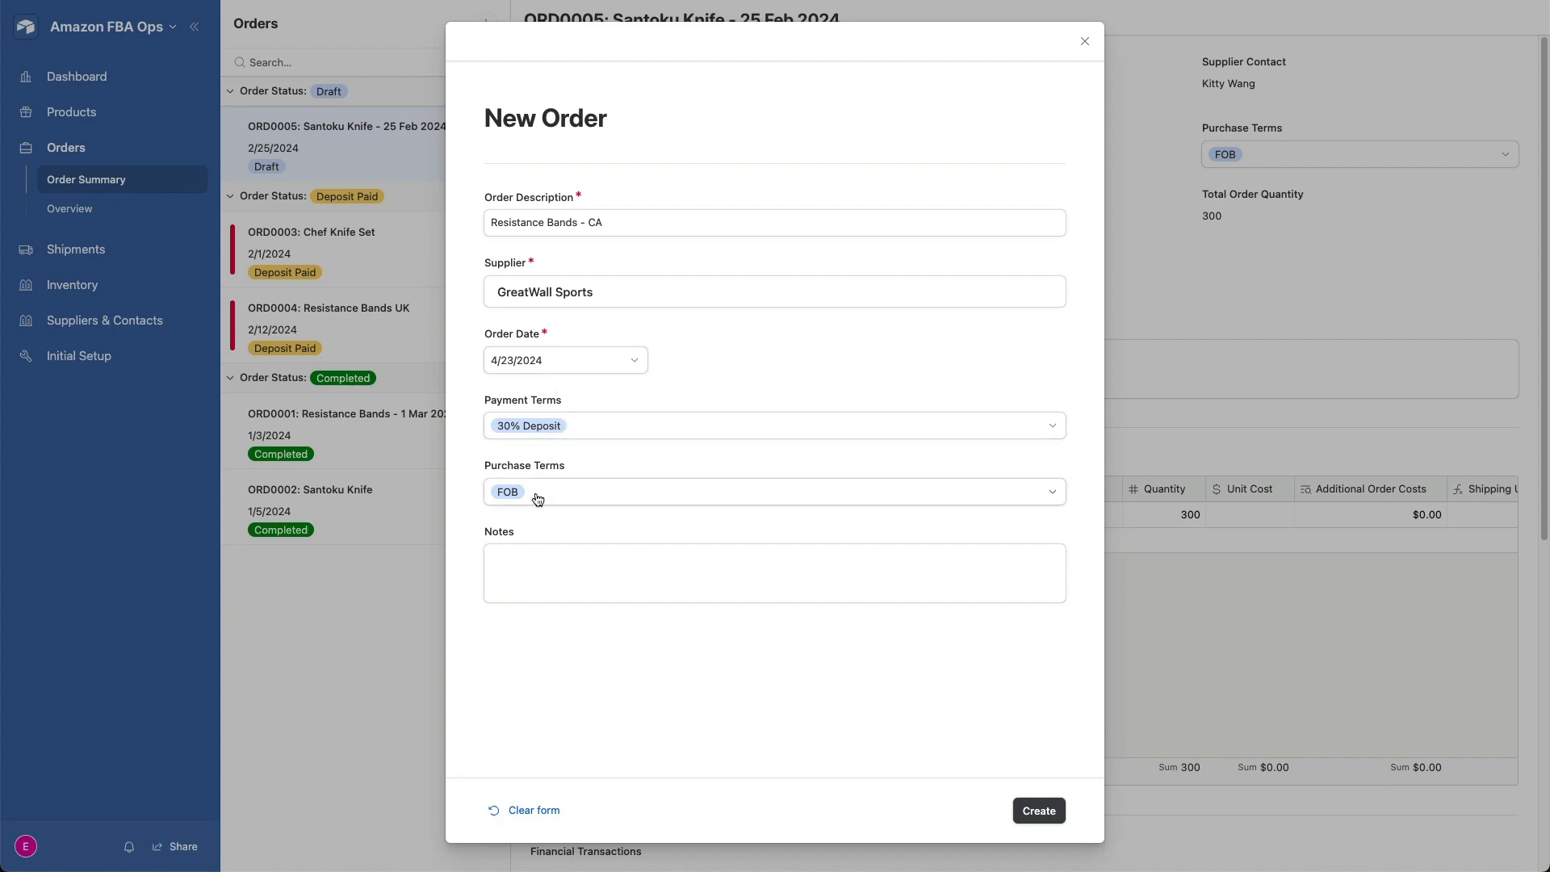
click(634, 363)
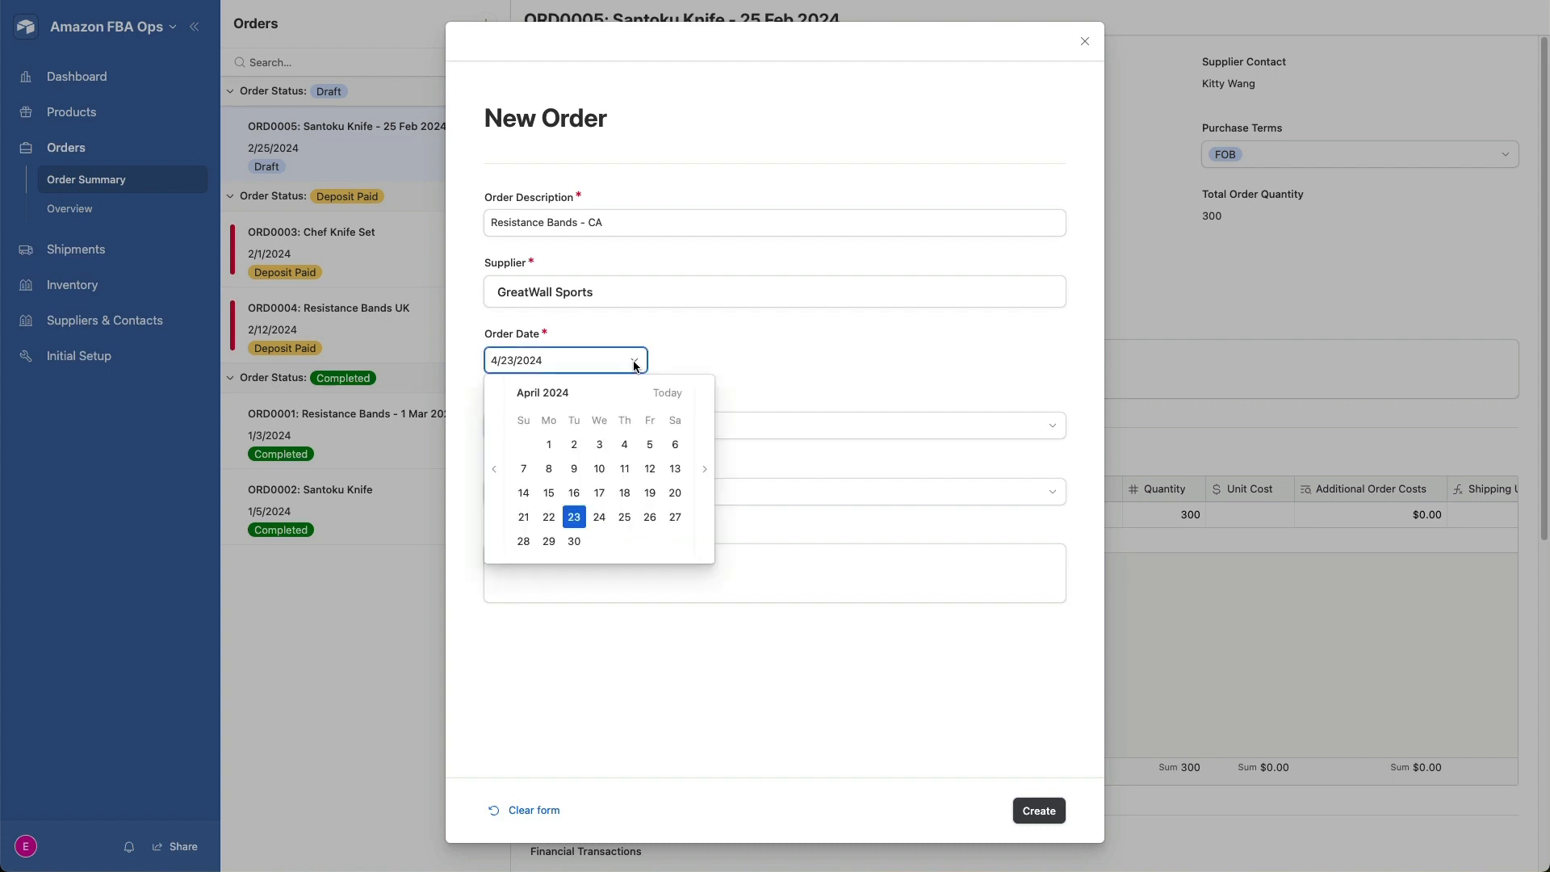
click(571, 468)
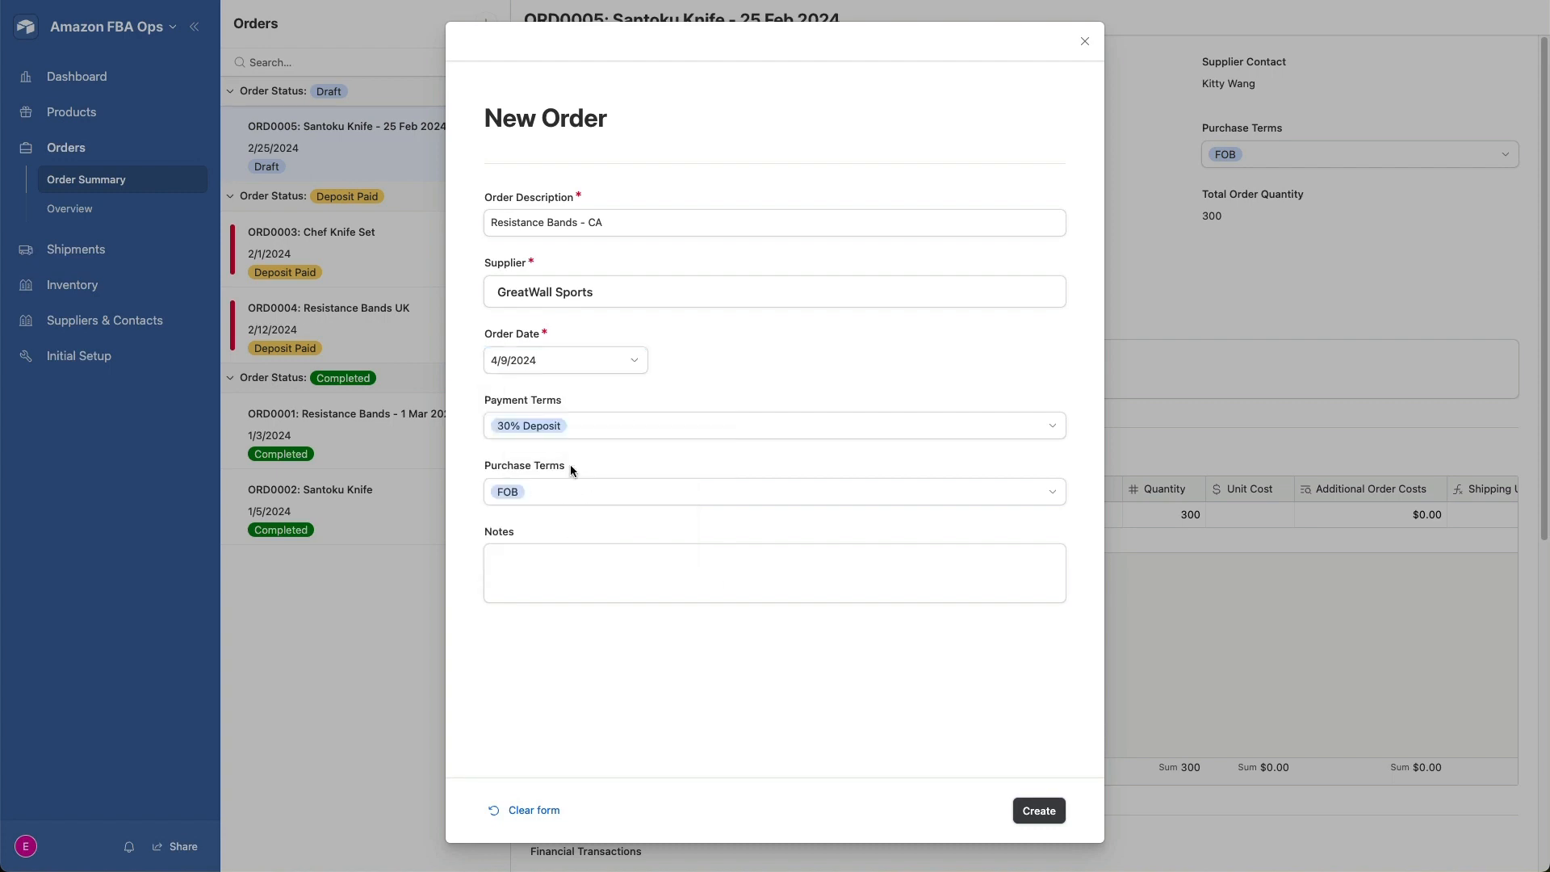
click(1044, 808)
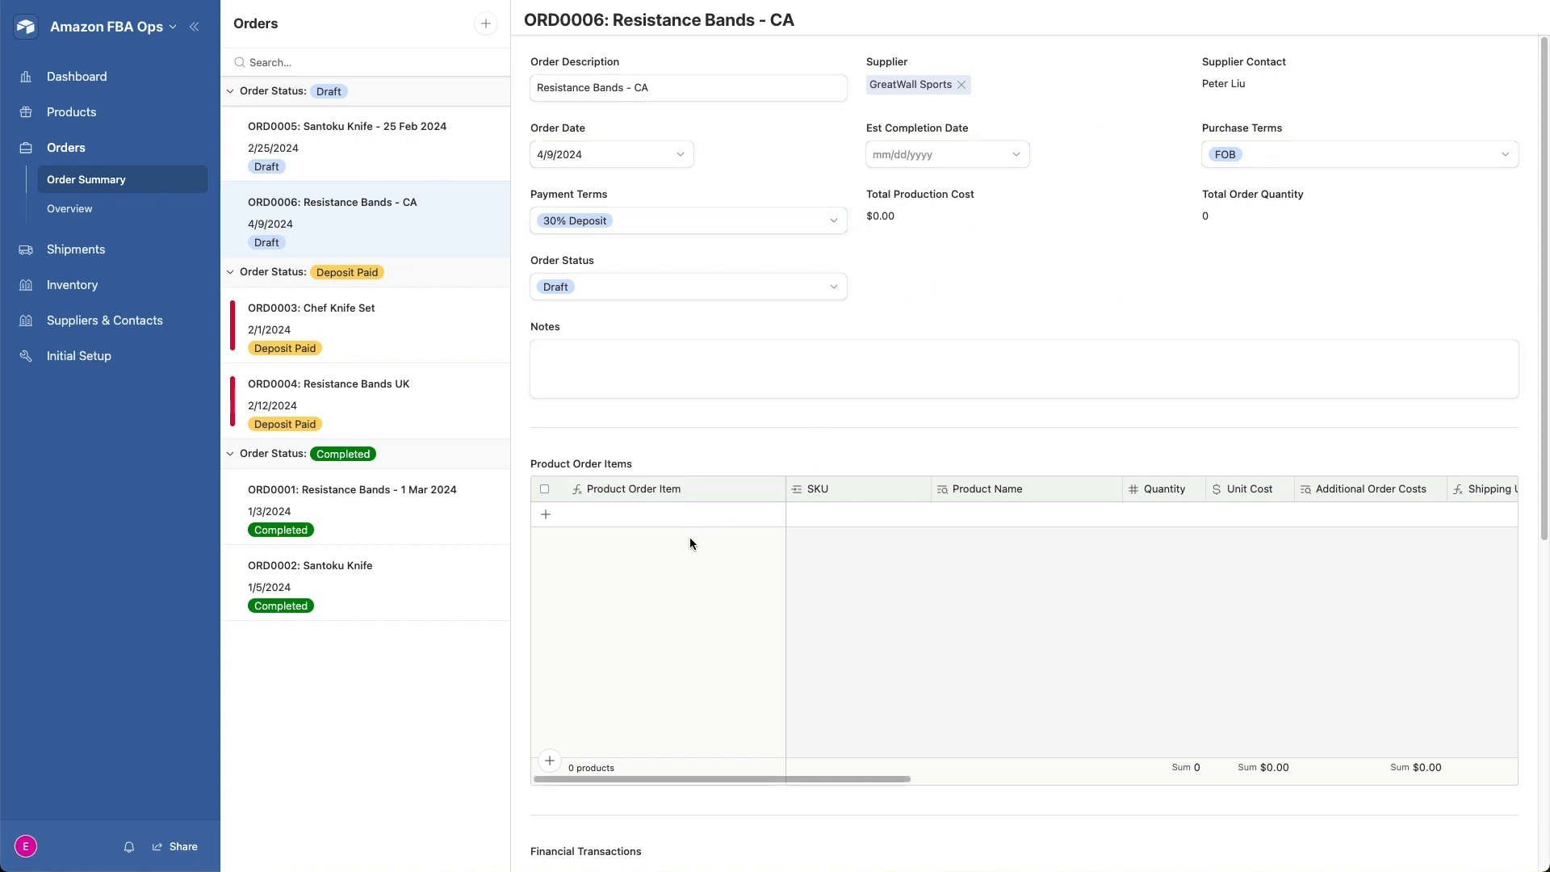
- Add a product order item to the Resistance Bands - CA order and assign it SKU UG-EB-001-RED-CA
click(546, 514)
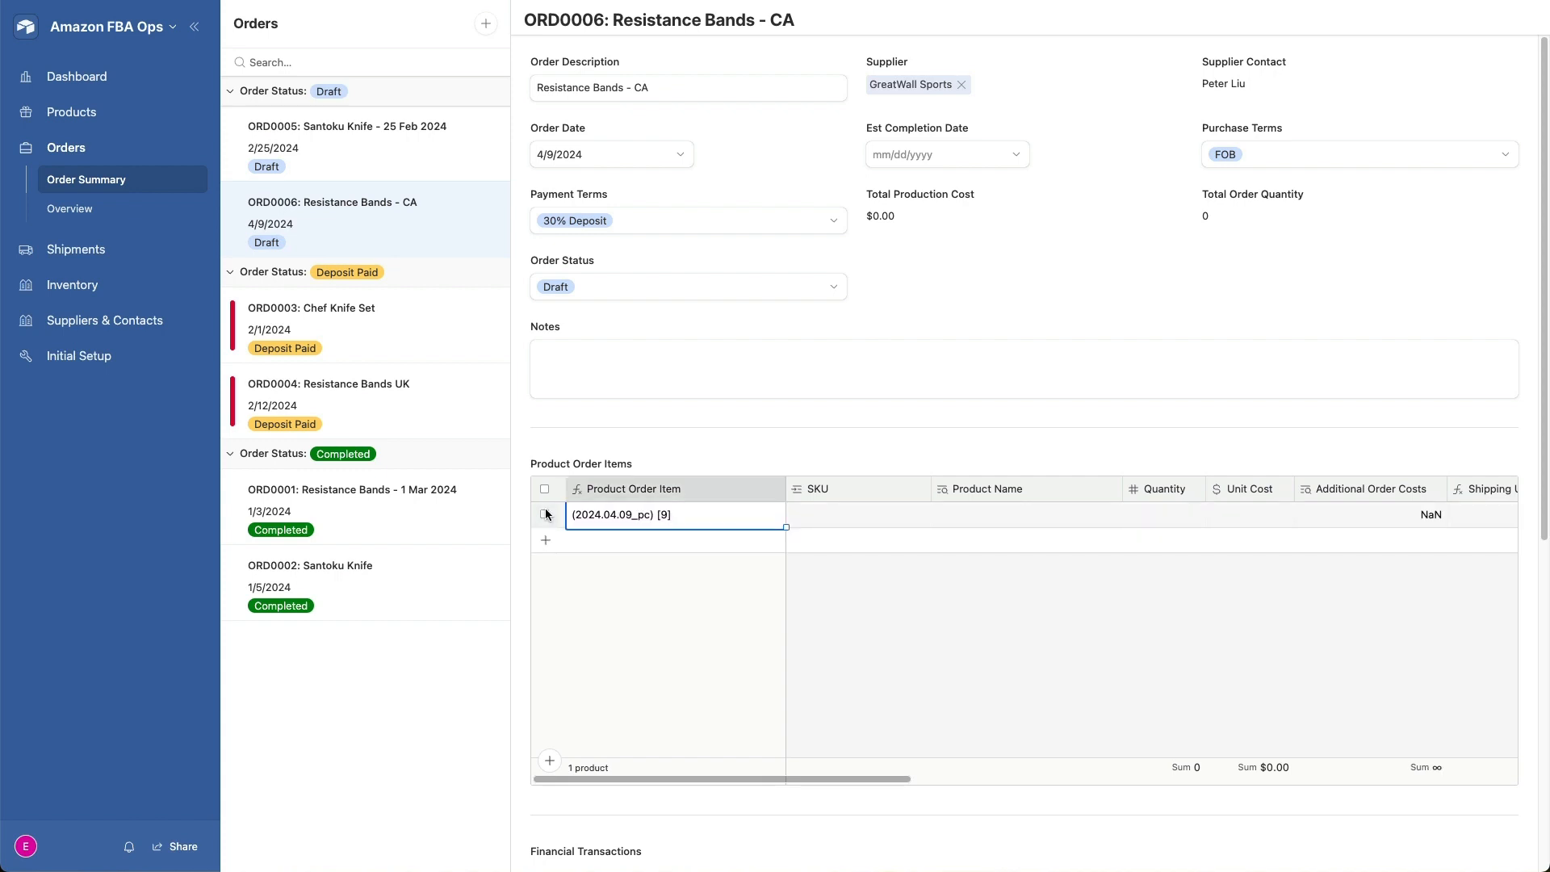
click(819, 514)
click(800, 514)
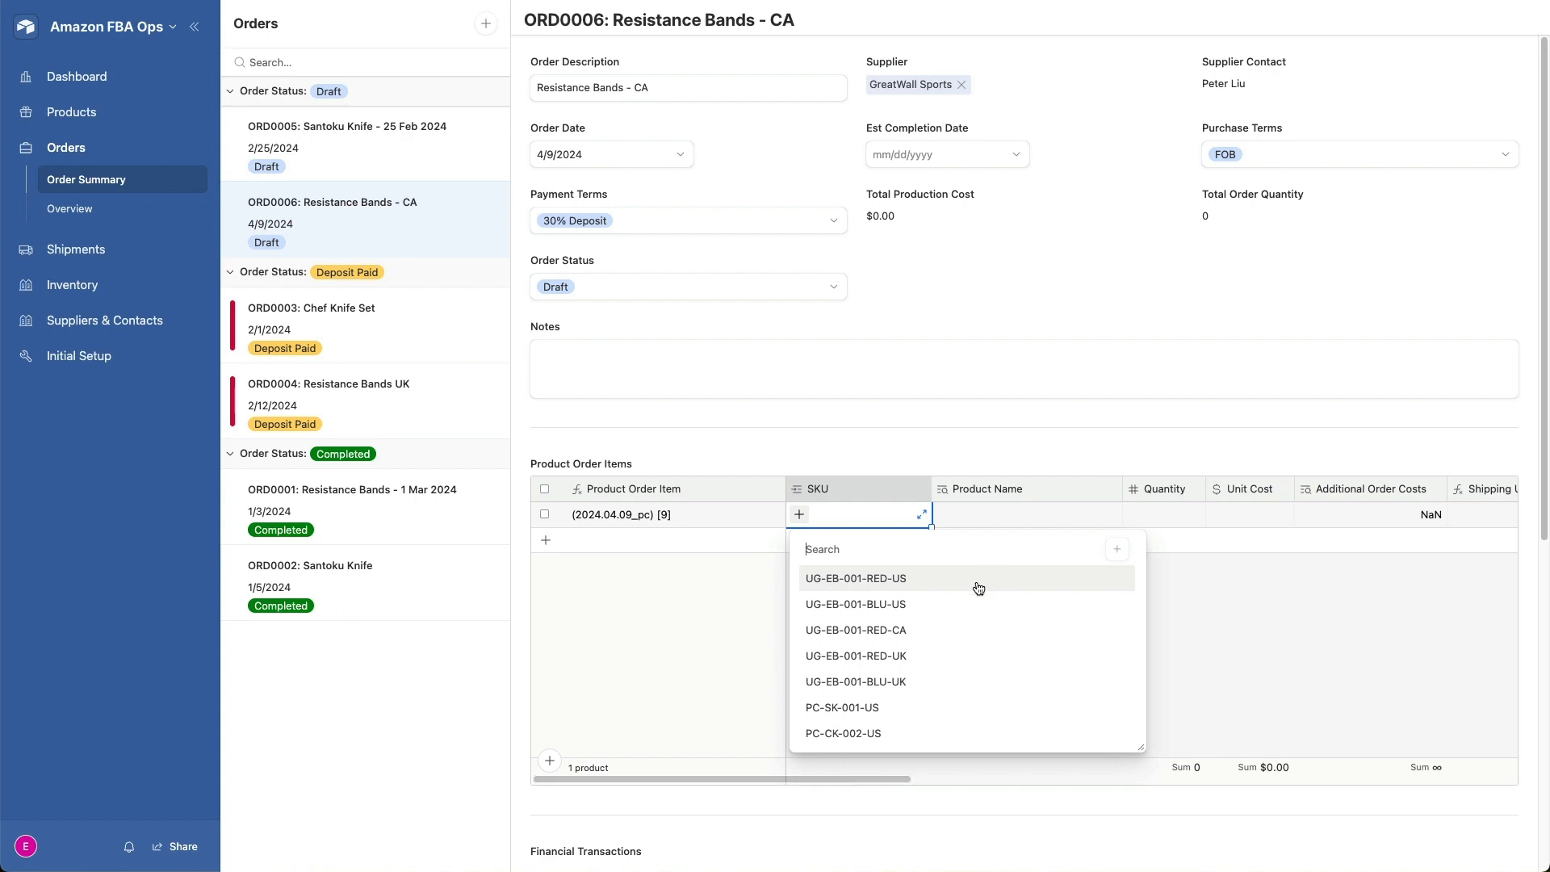
click(925, 636)
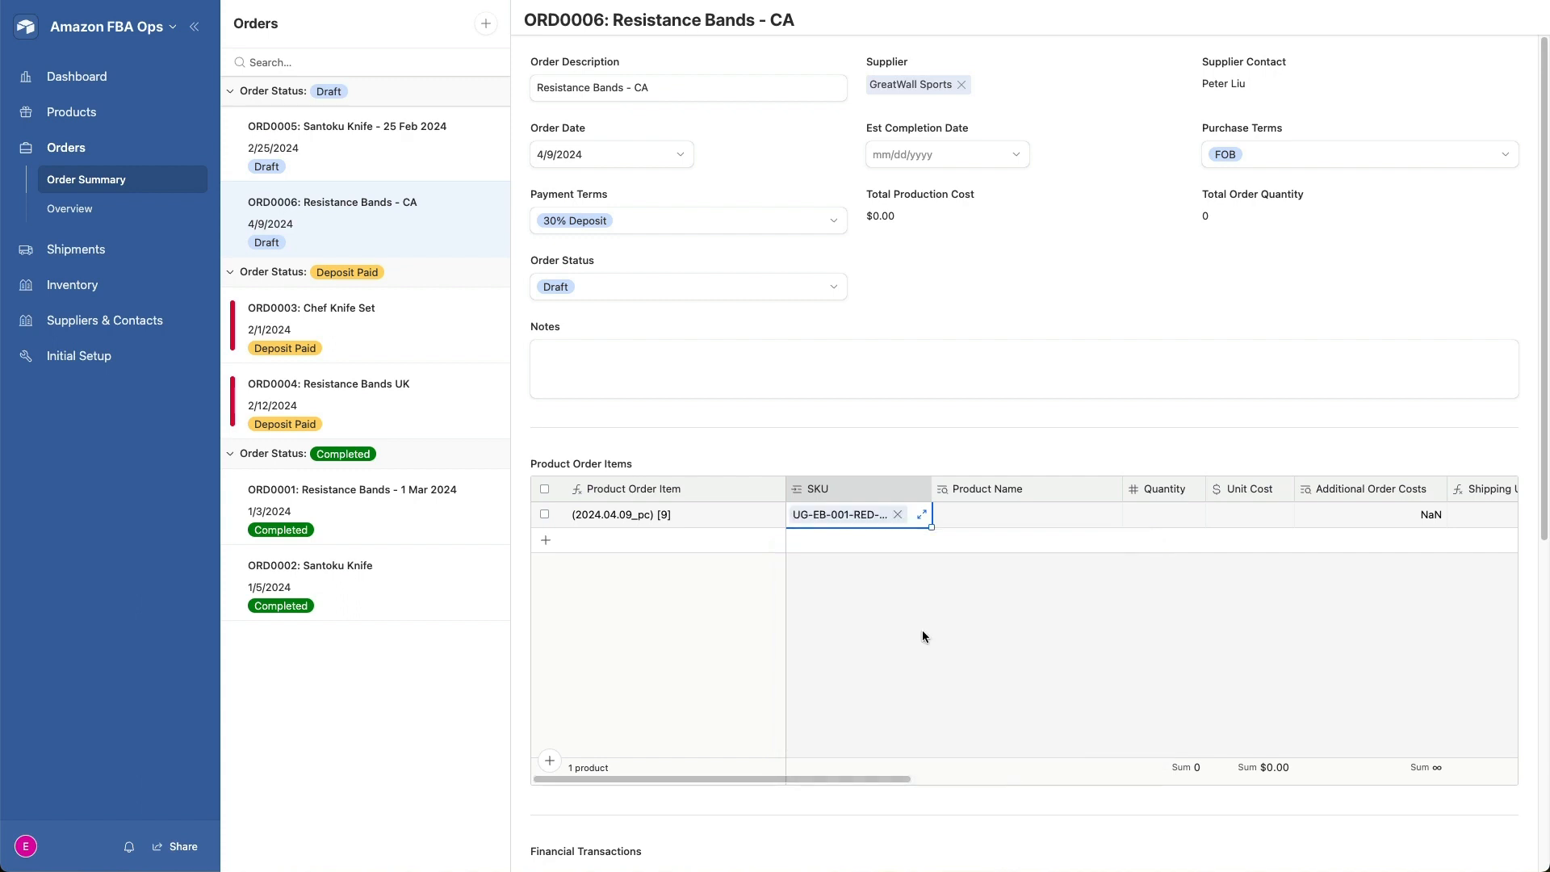
- Set the quantity of the Resistance Band (Red) - CA order item to 300
scroll(945, 607, right, 3)
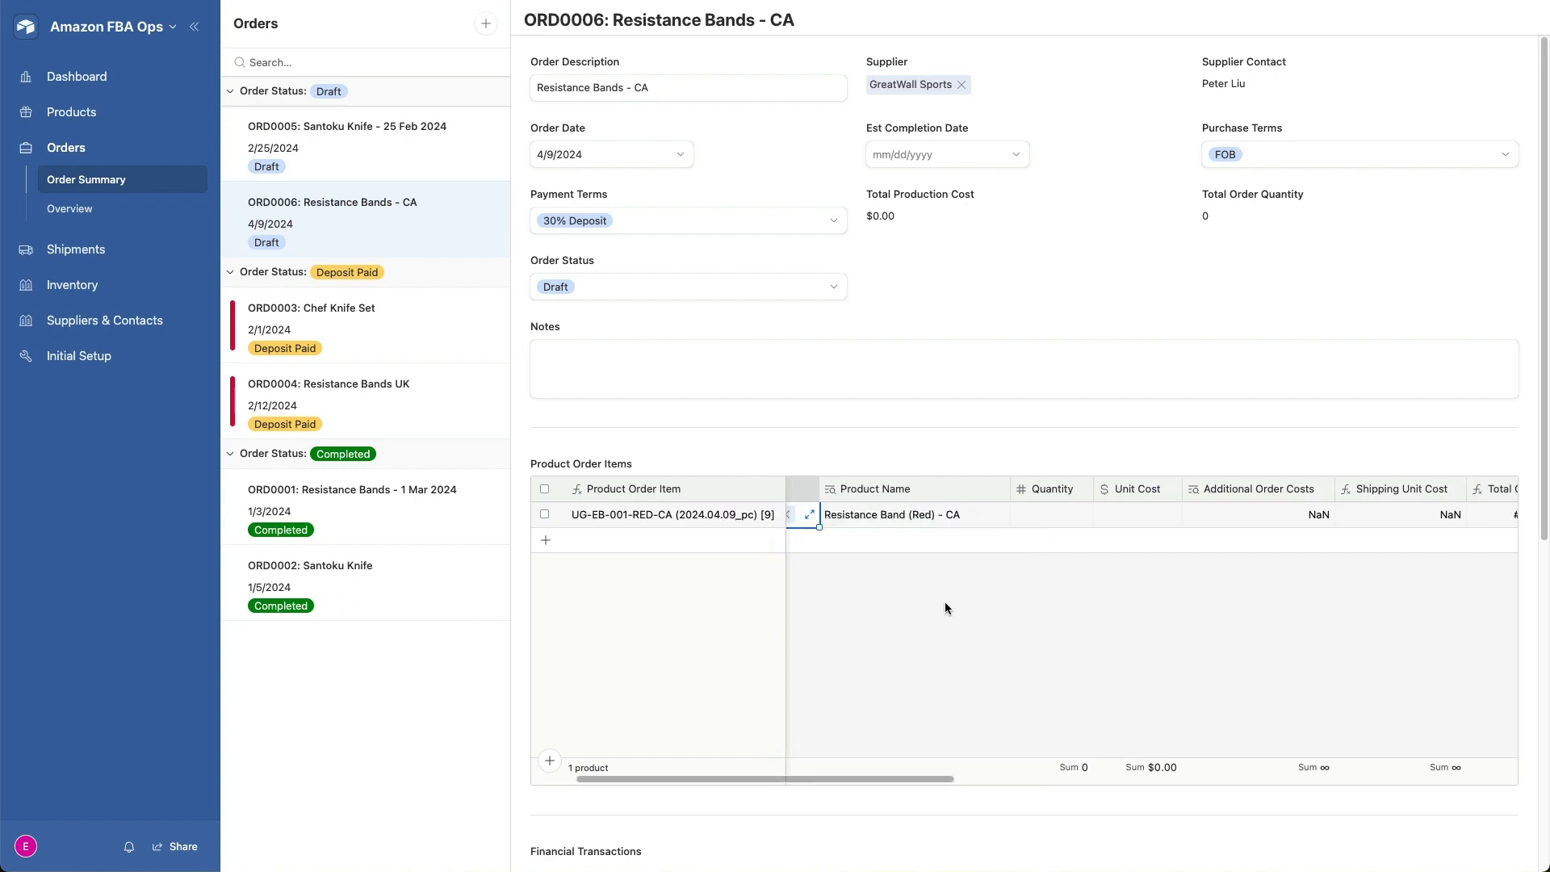
click(1044, 524)
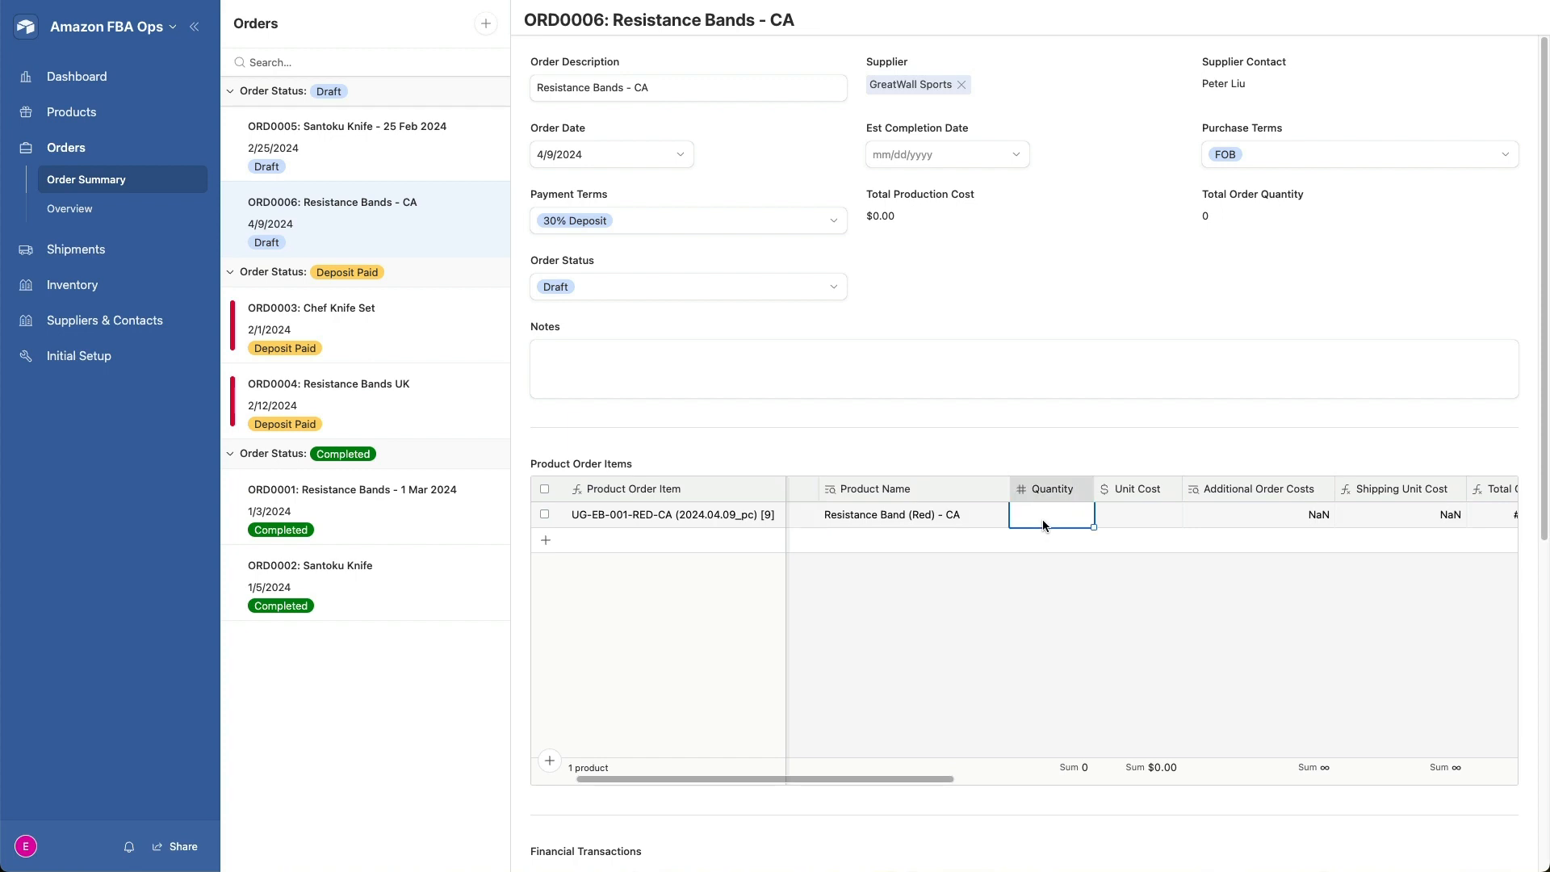
text(300)
key(Return)
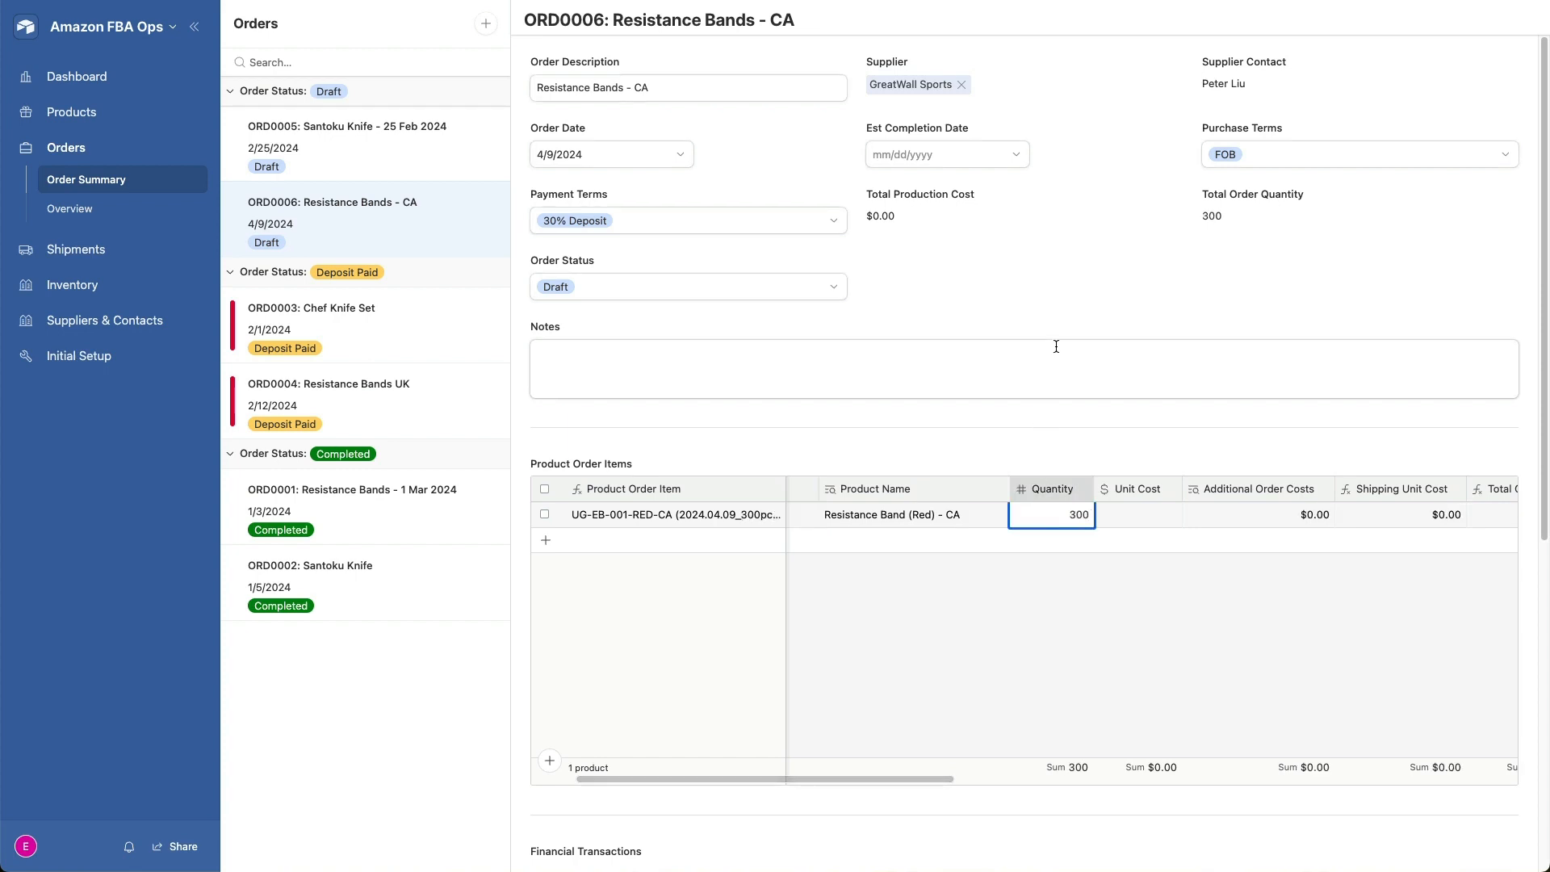
click(1129, 291)
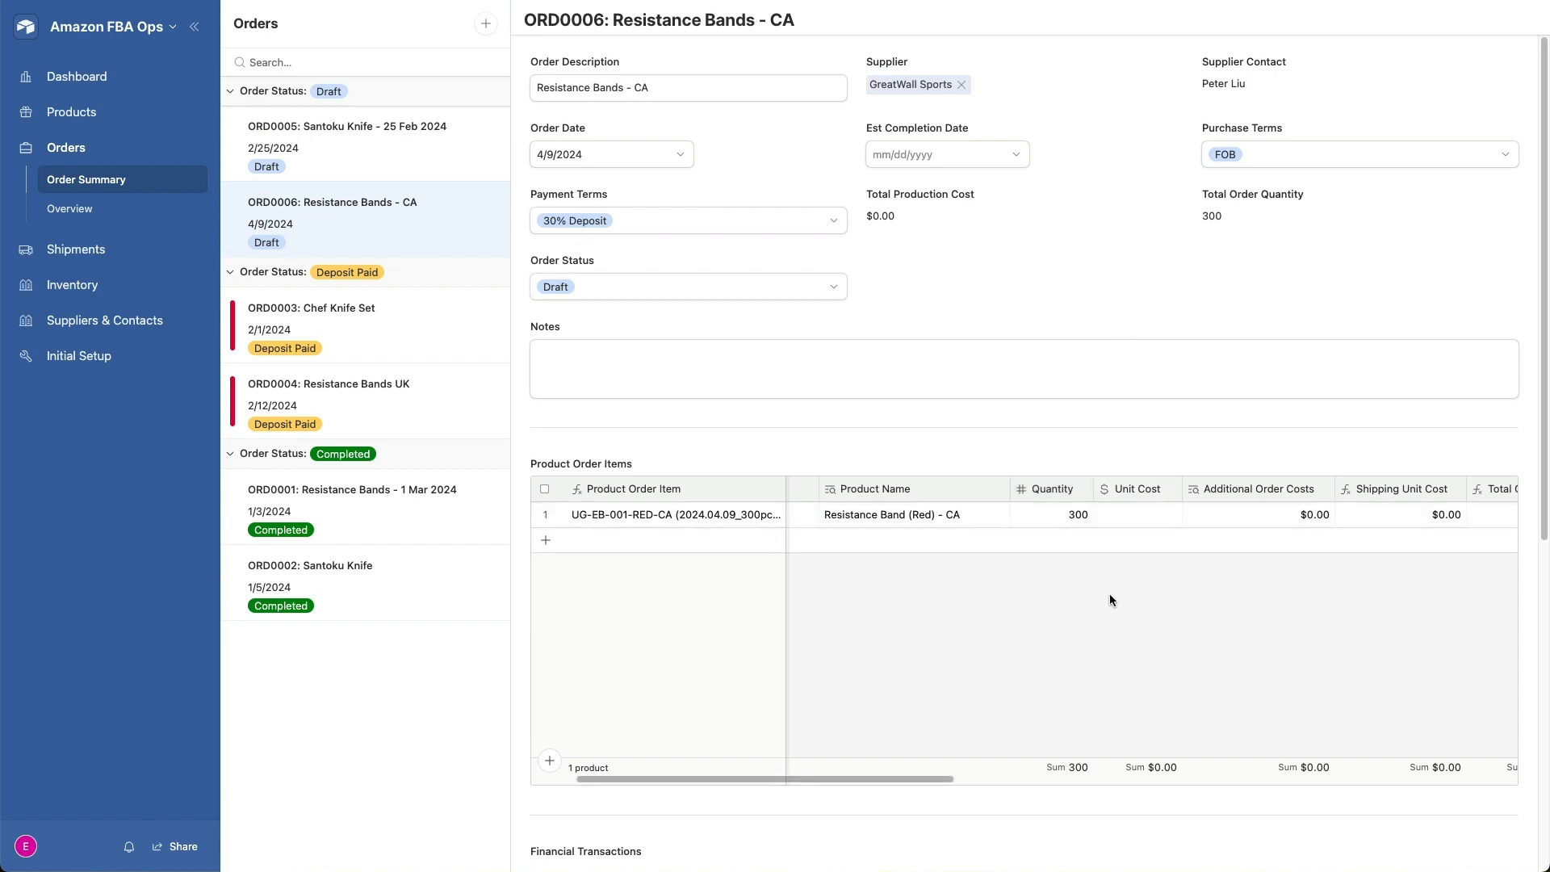
- Change the Resistance Bands - CA order's status to Email RFQ
scroll(1112, 600, right, 5)
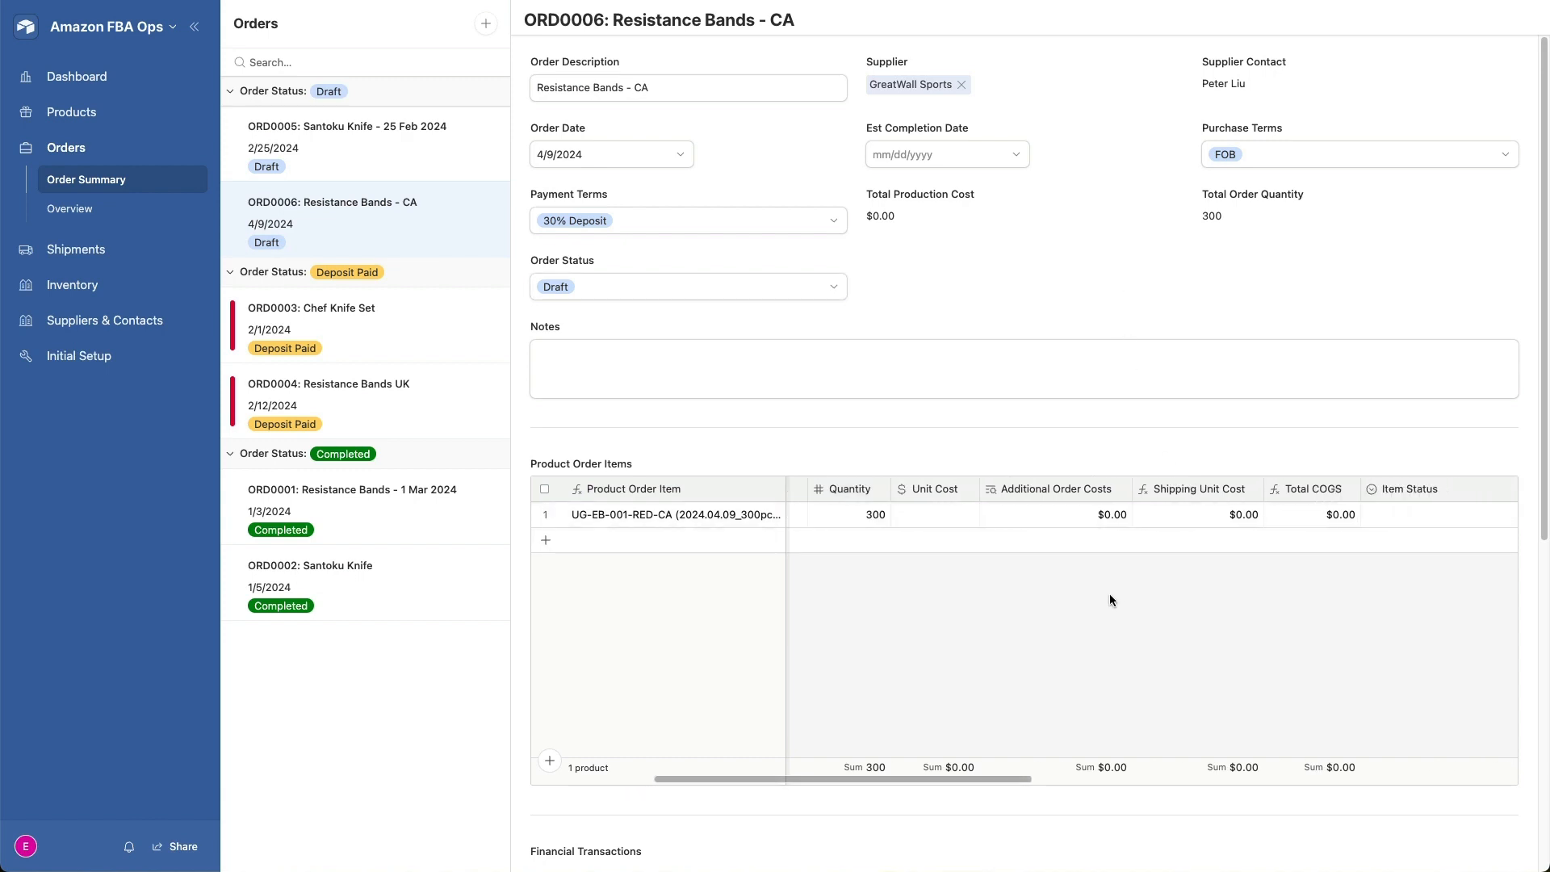
scroll(1110, 600, left, 5)
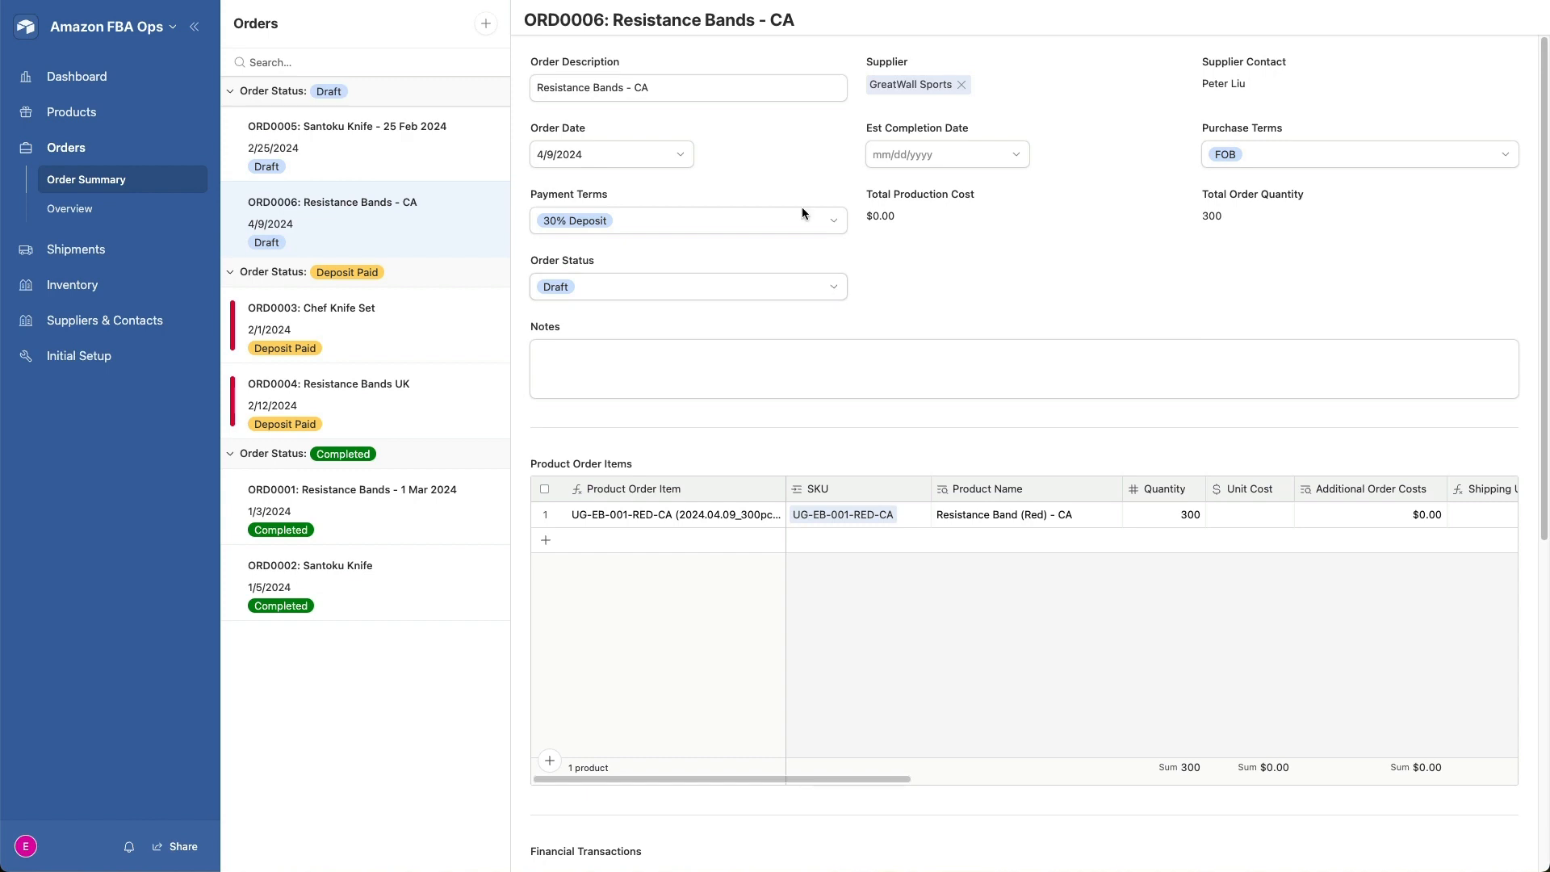
click(836, 288)
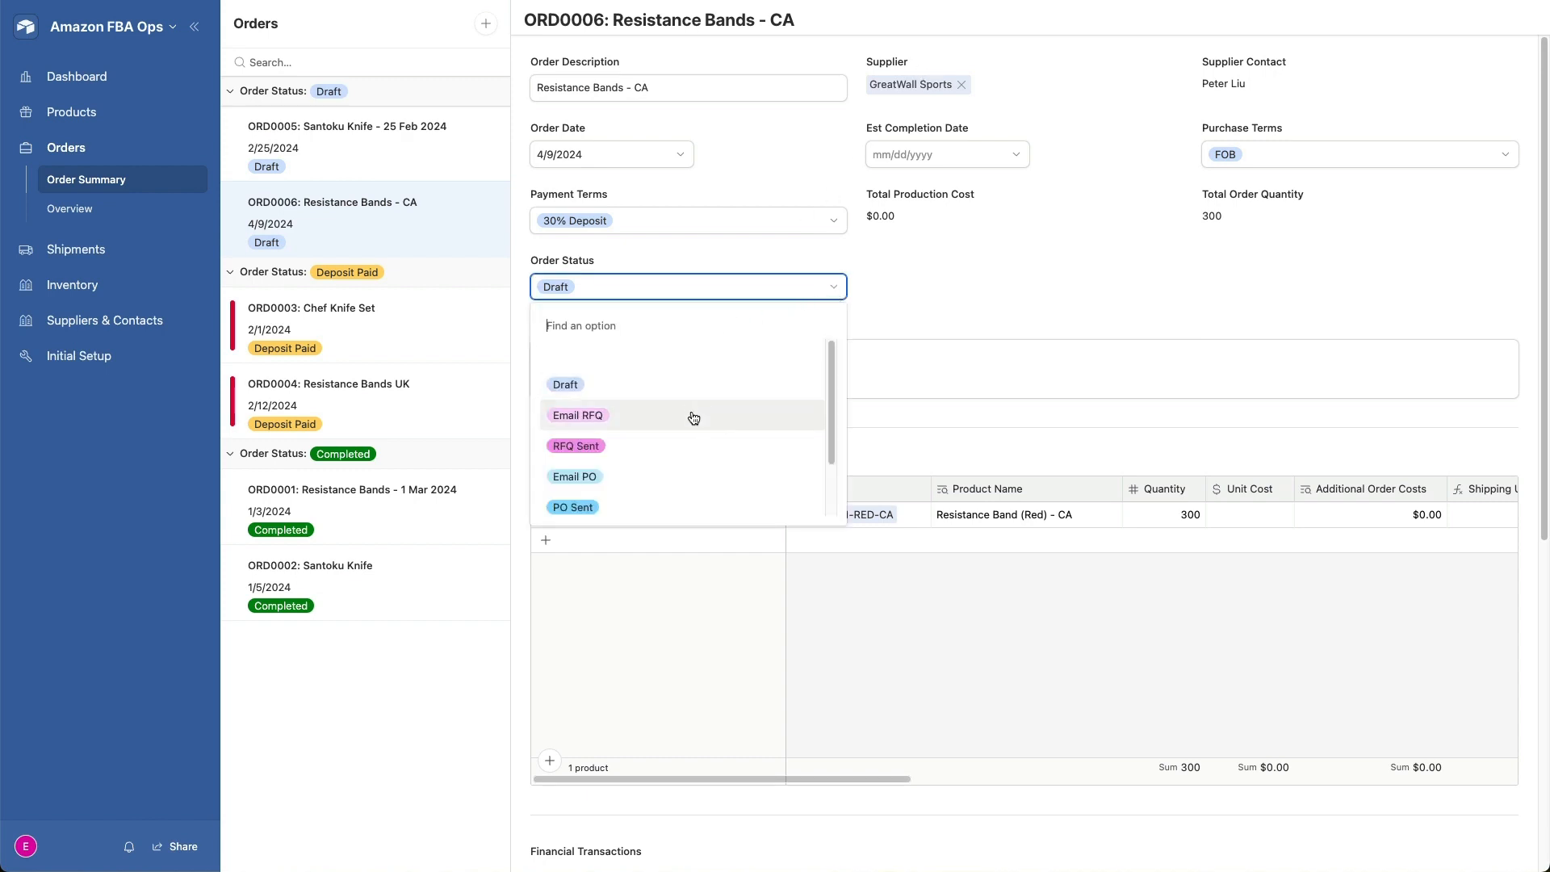
click(693, 416)
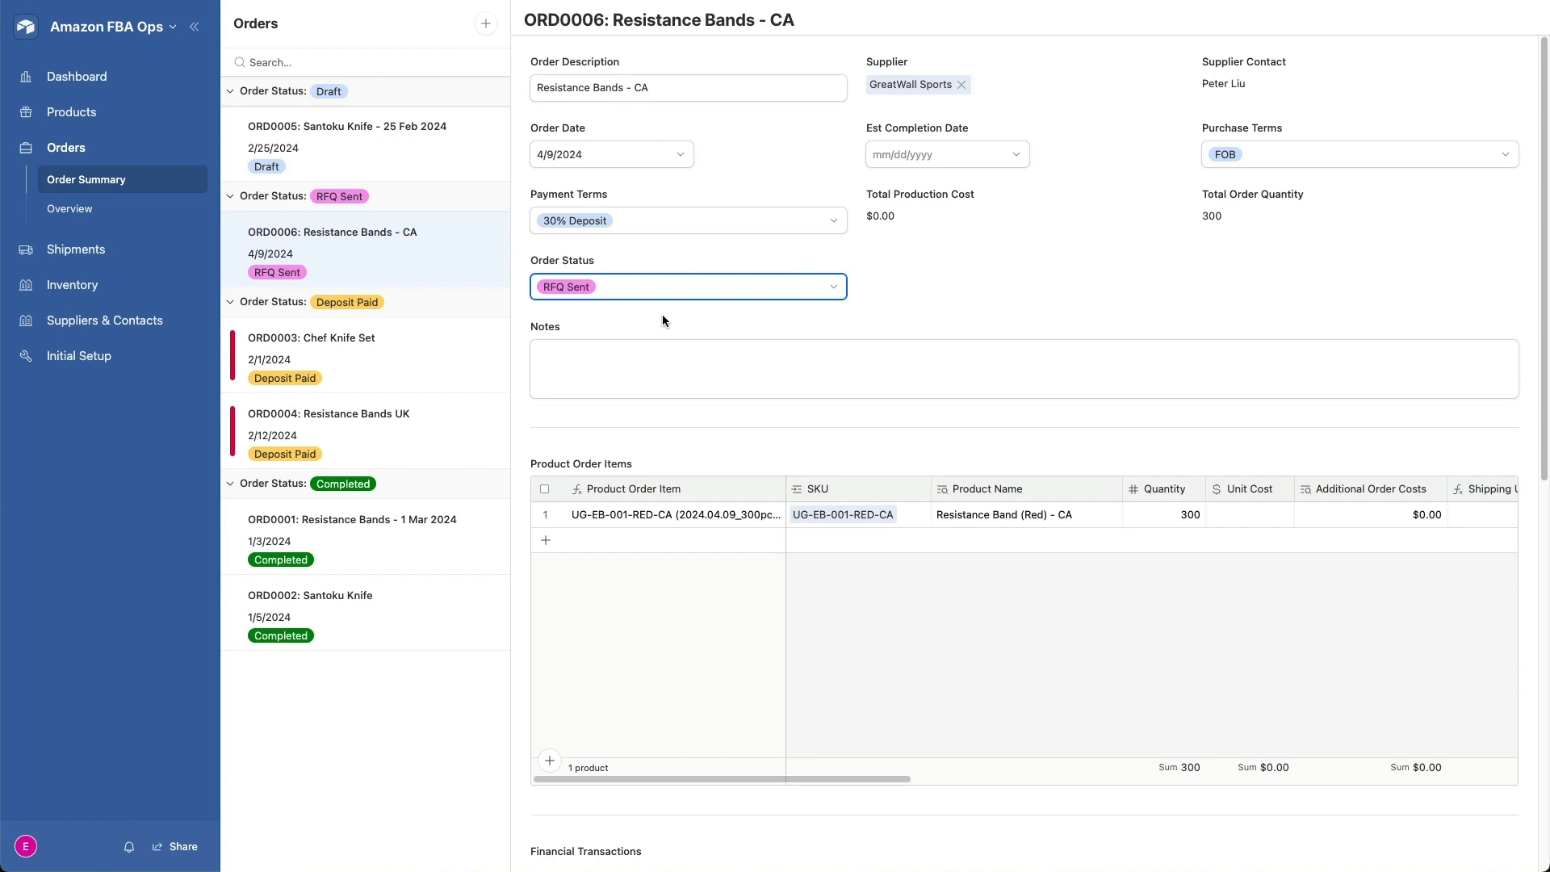
- Open the order's generated Quote PDF, review its terms, products and product specs, and close it
scroll(663, 318, down, 8)
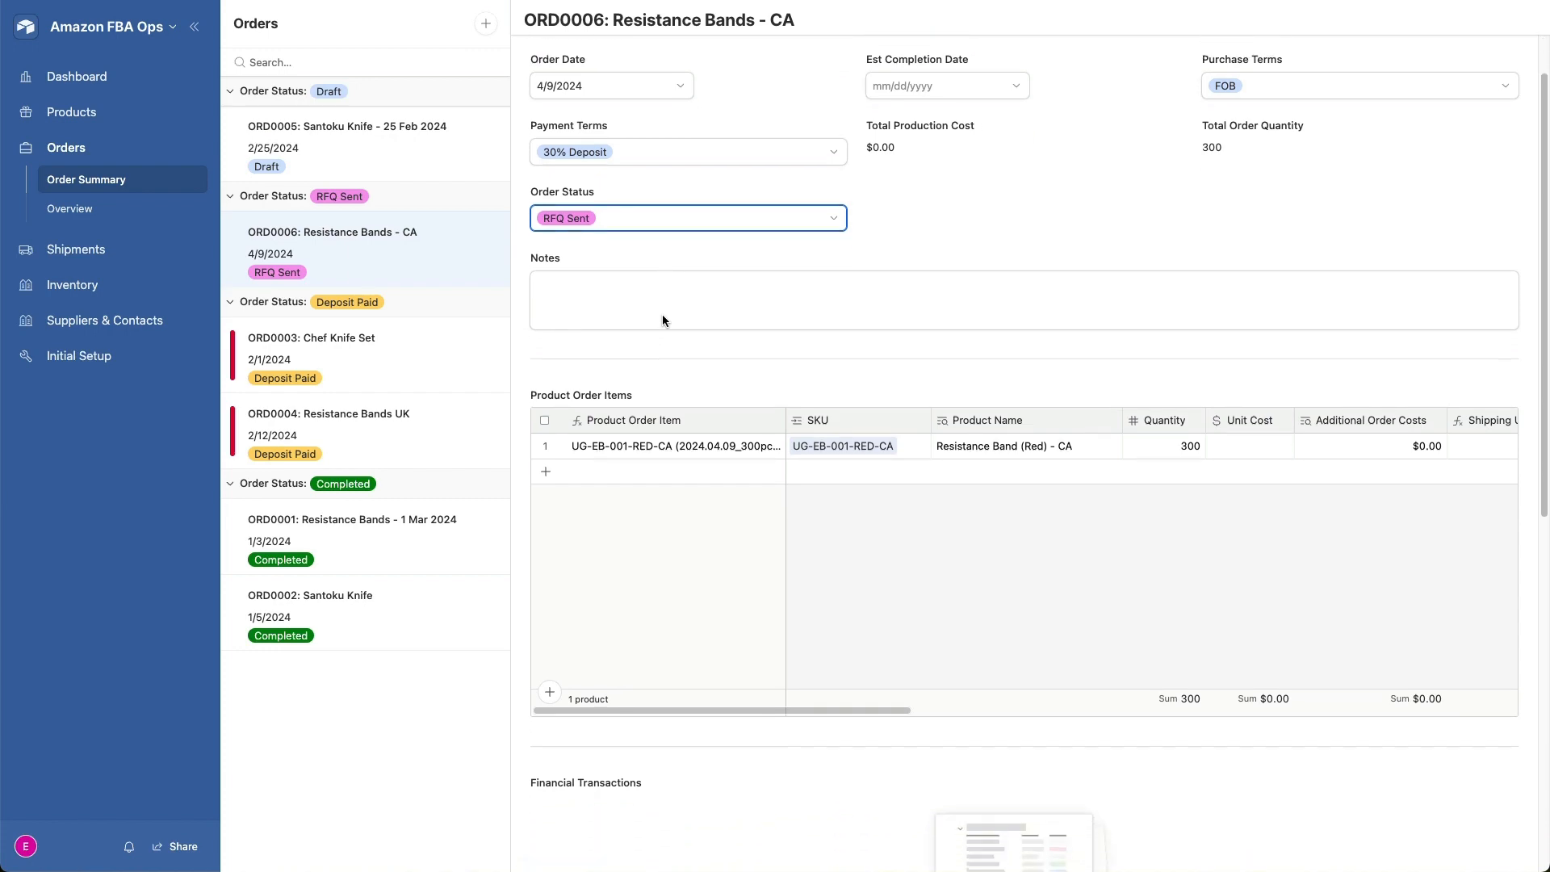
scroll(662, 319, down, 3)
mouse_move(623, 520)
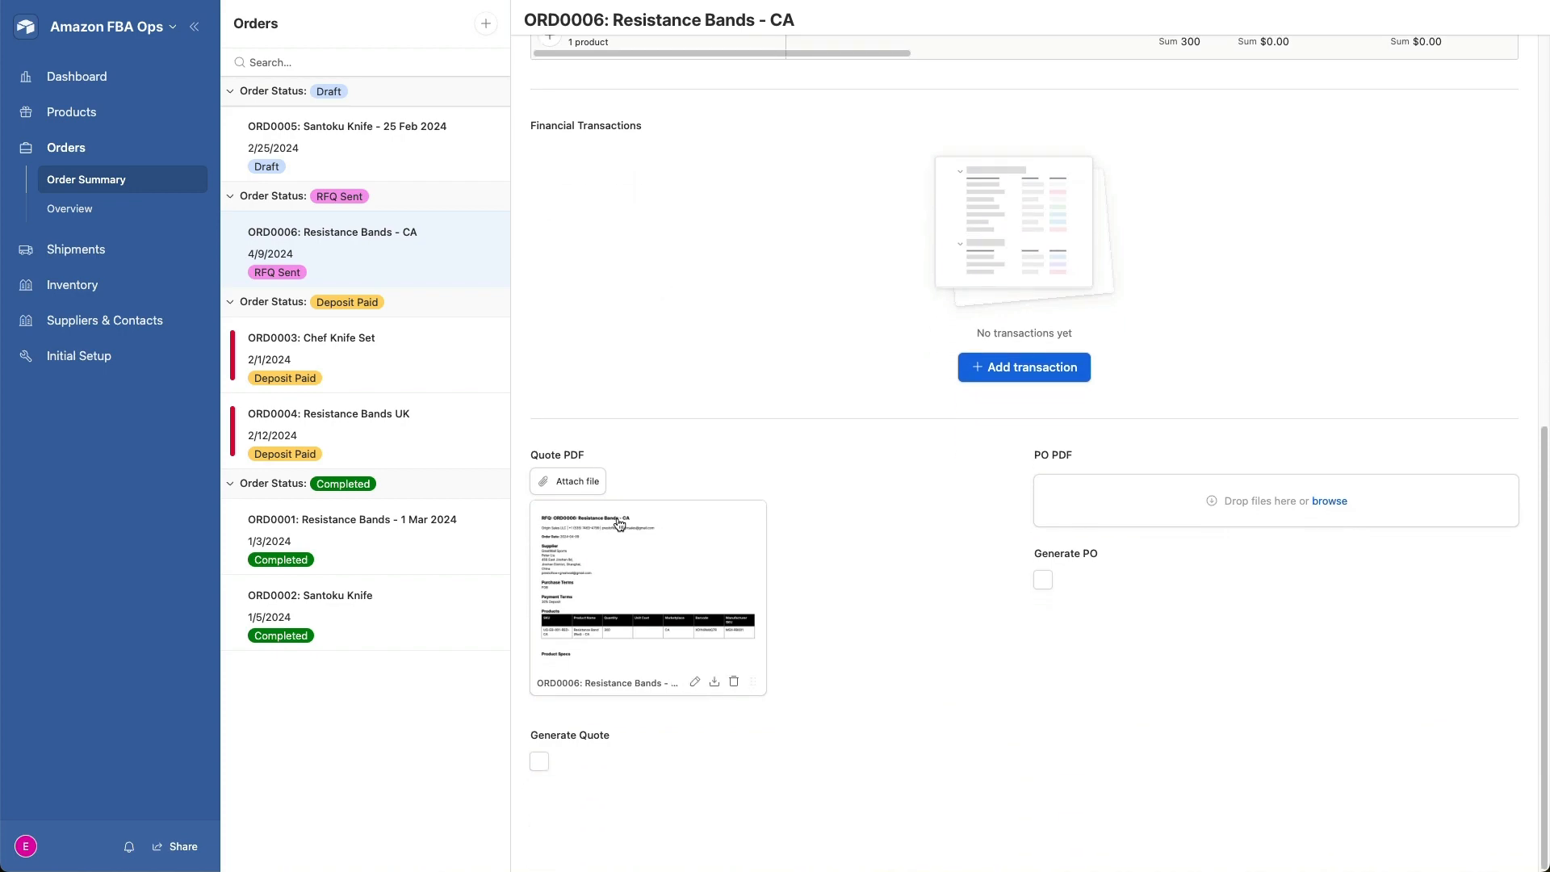
click(615, 589)
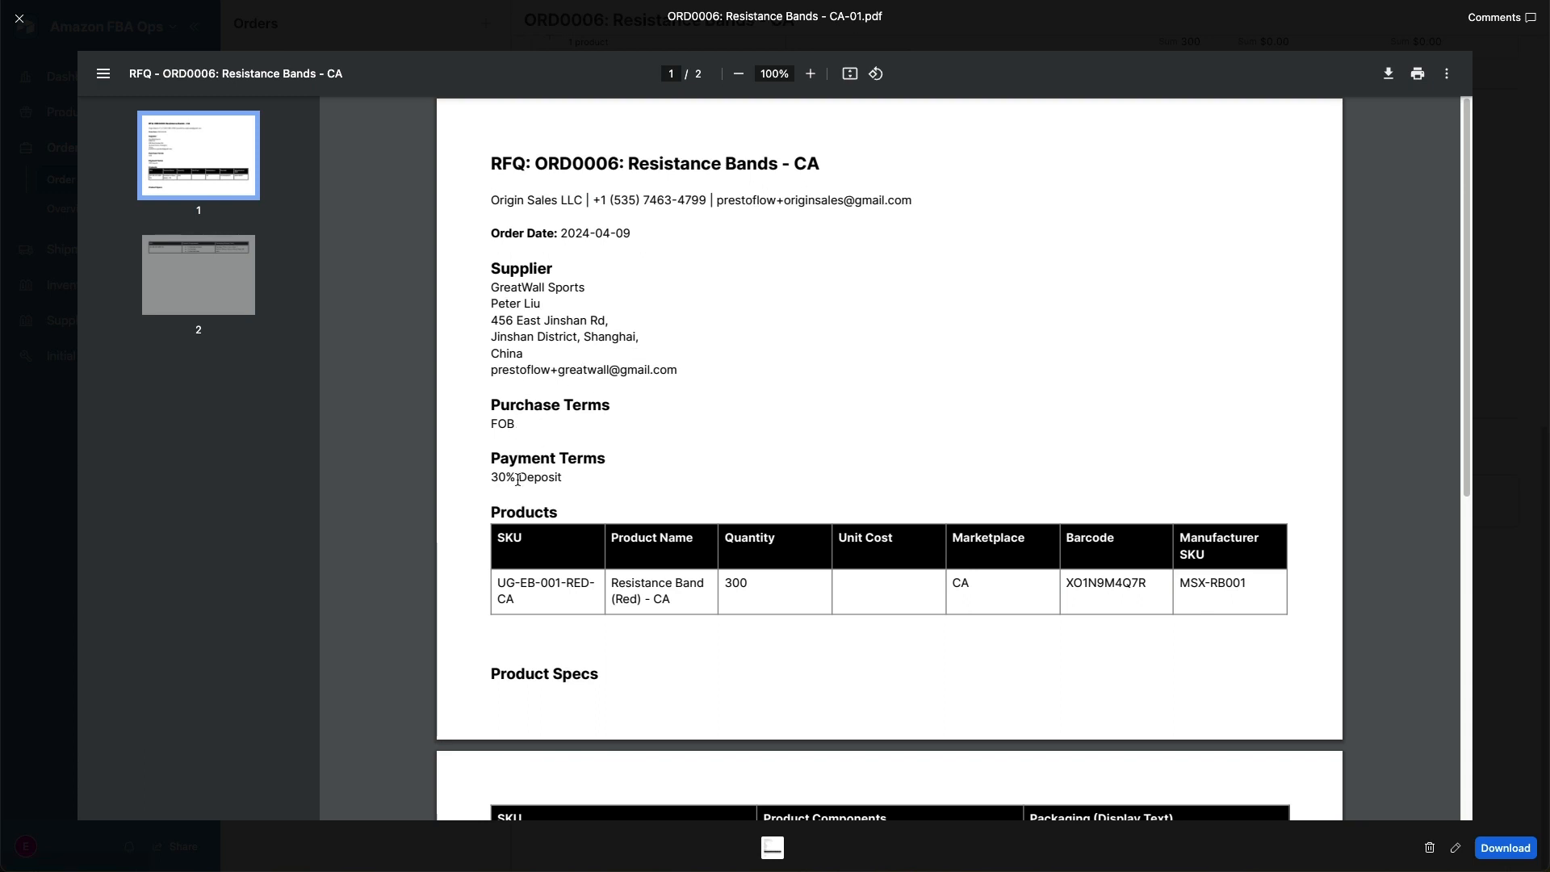
scroll(642, 380, down, 1)
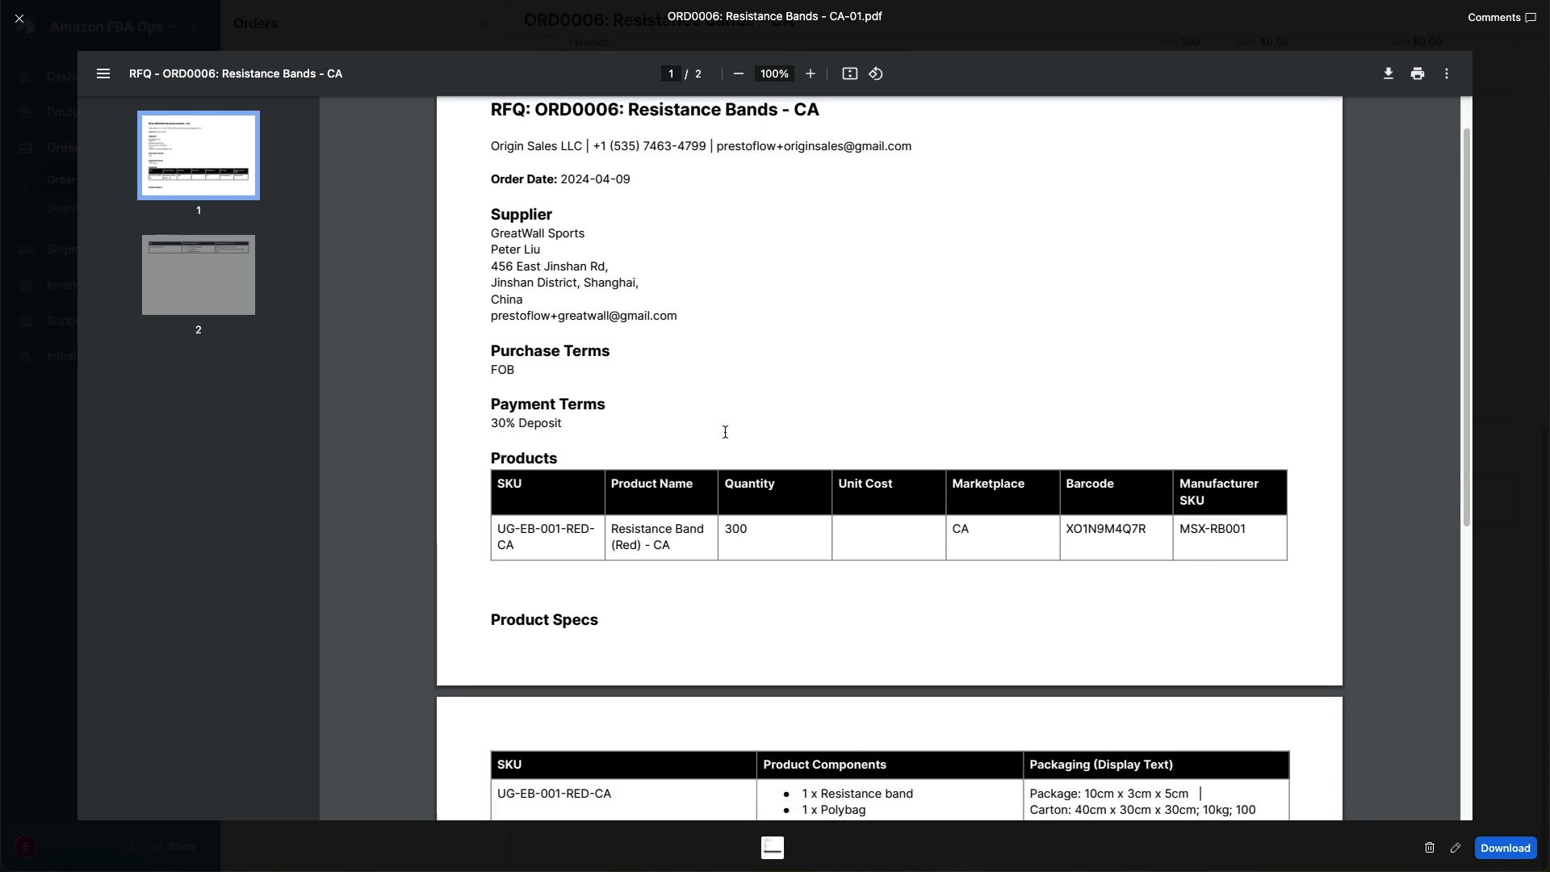
scroll(759, 331, down, 3)
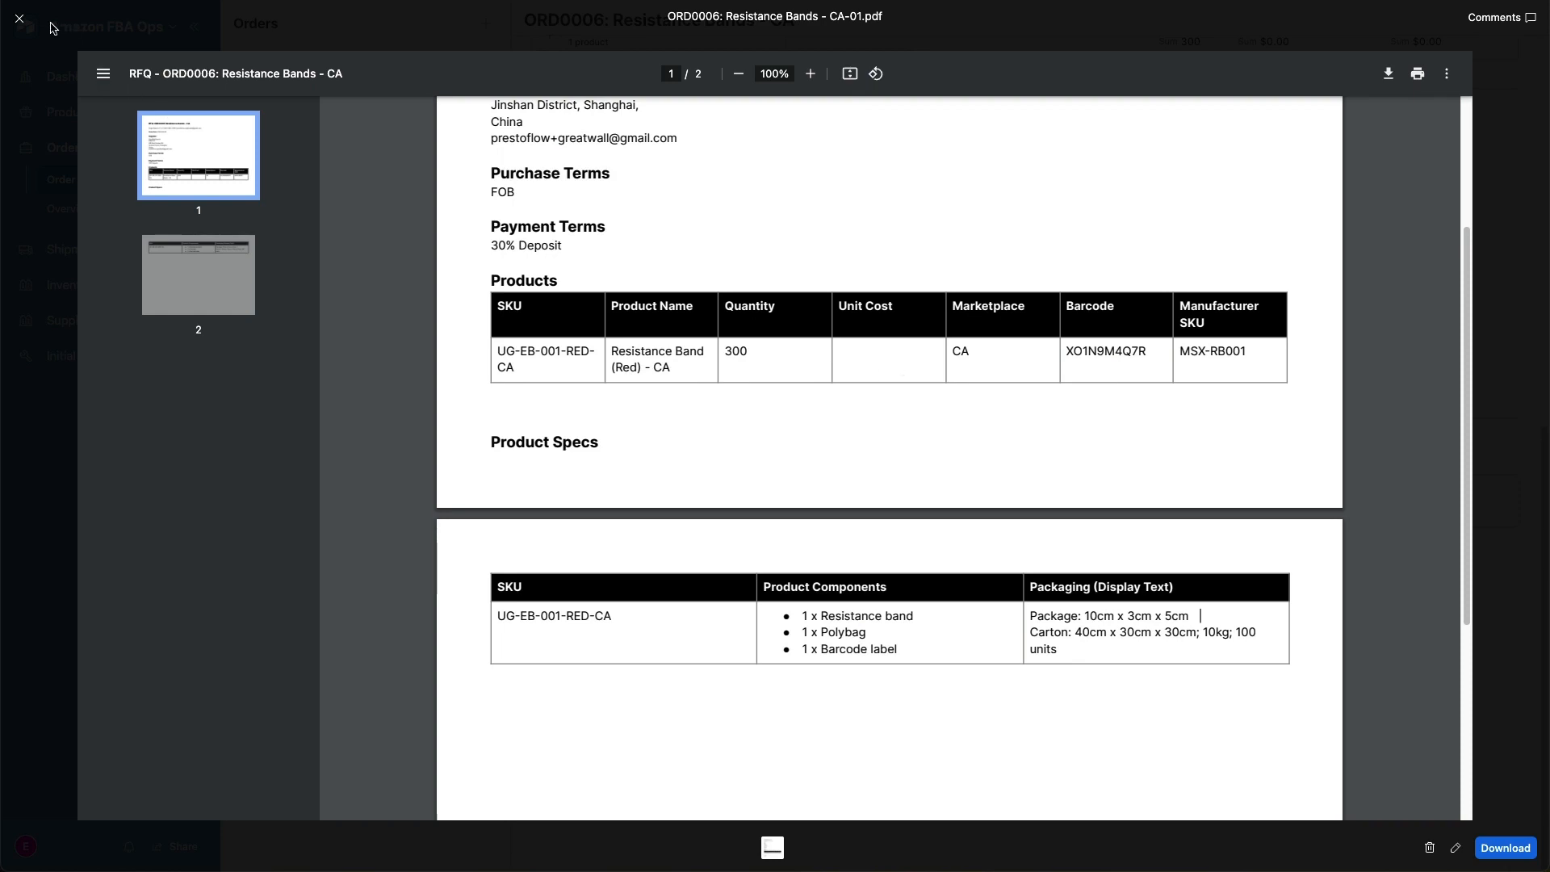
click(19, 22)
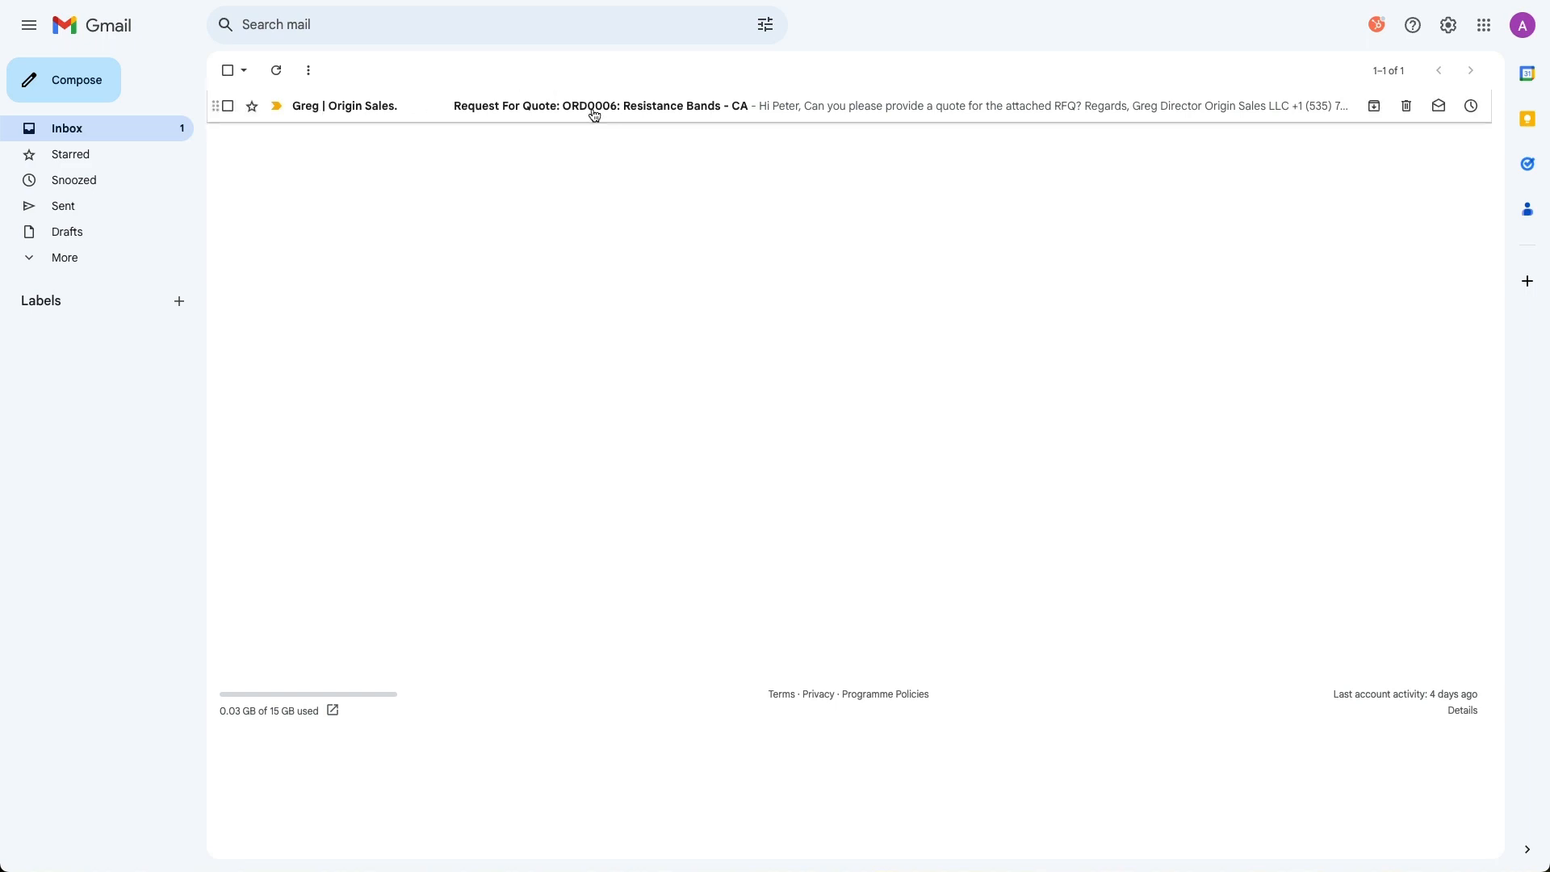
- In the supplier's Gmail inbox, open the Request For Quote email, view its attached RFQ PDF and return to the inbox
click(635, 113)
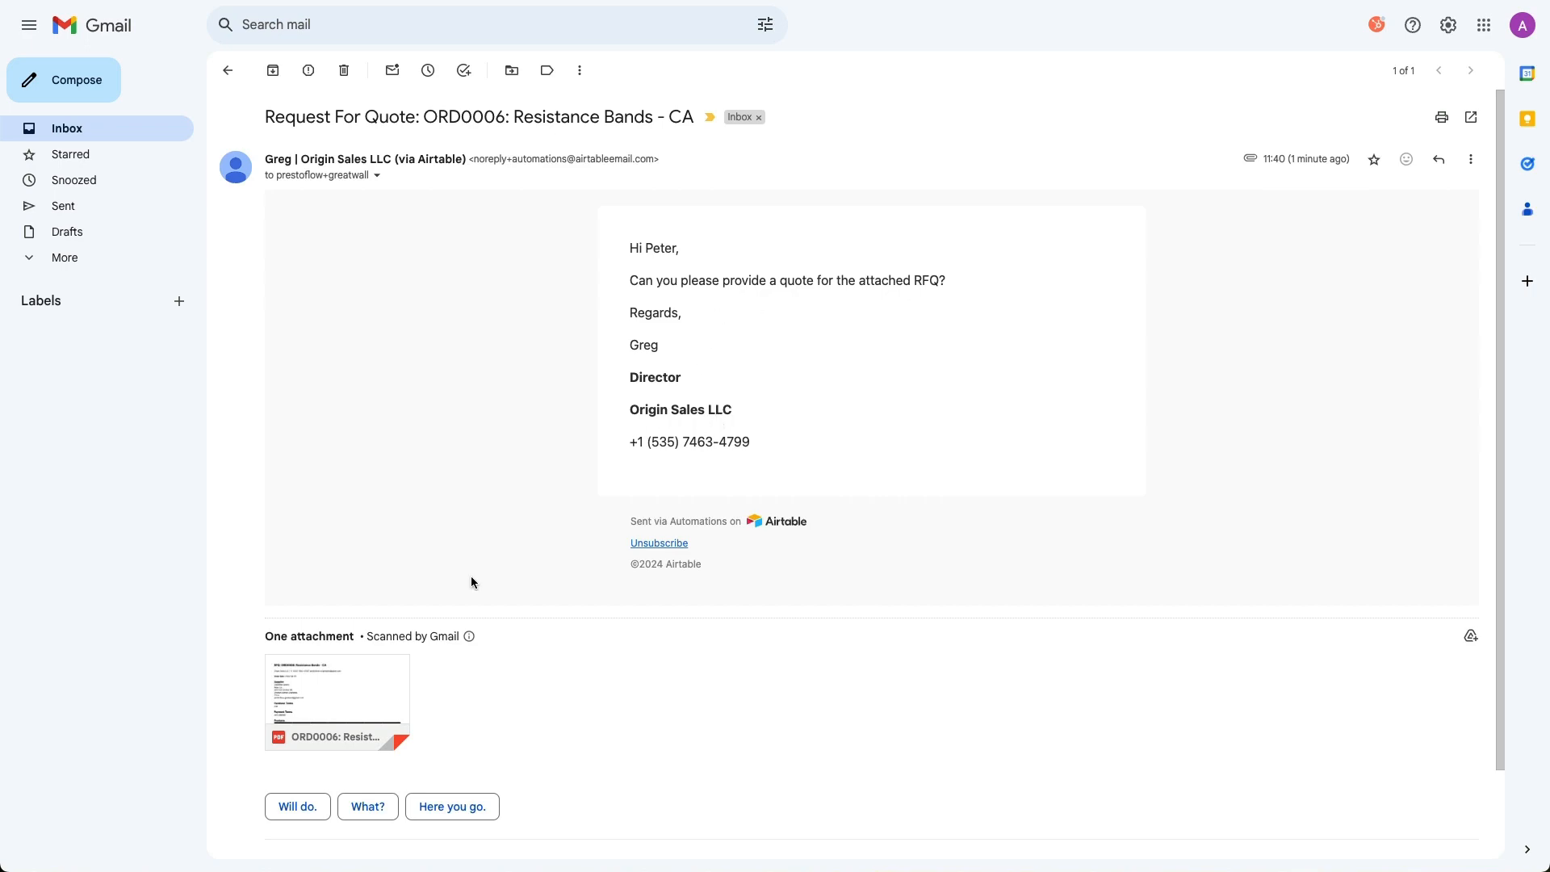
click(343, 693)
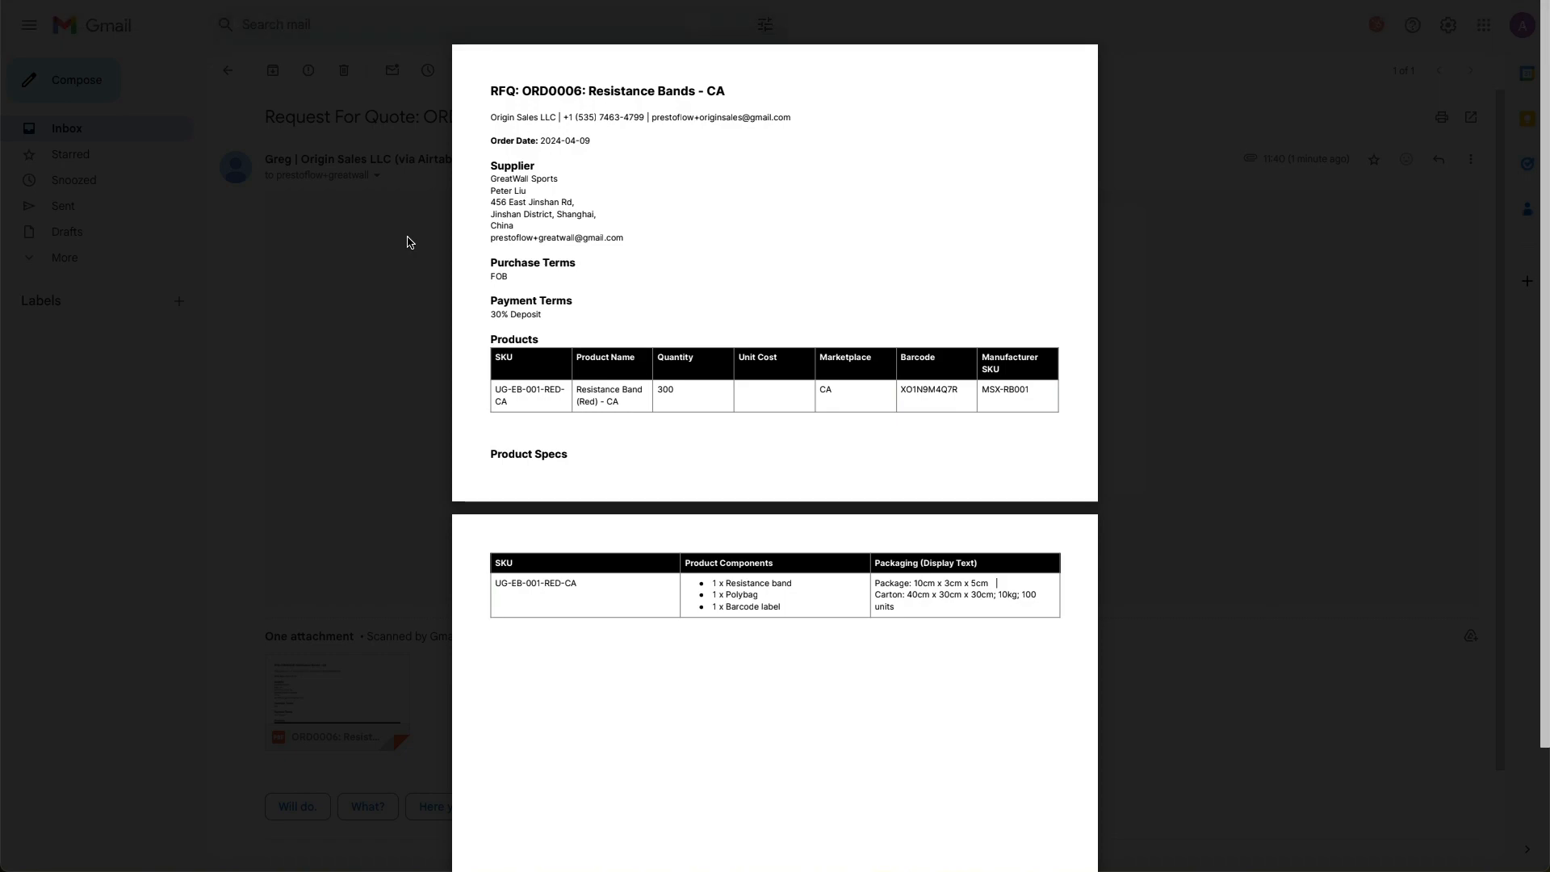
click(408, 242)
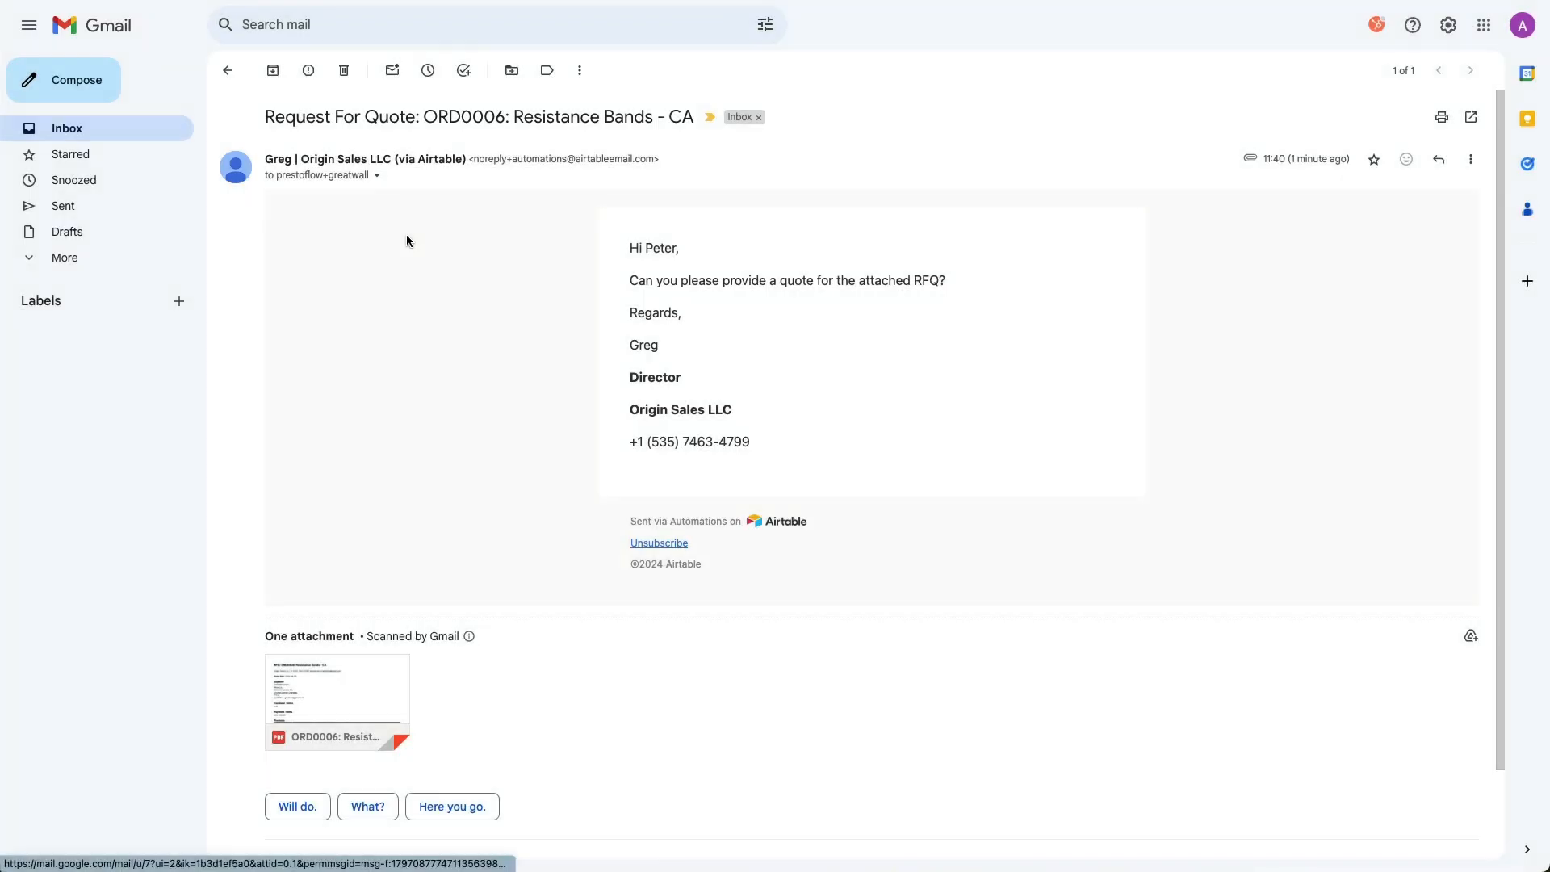
click(230, 71)
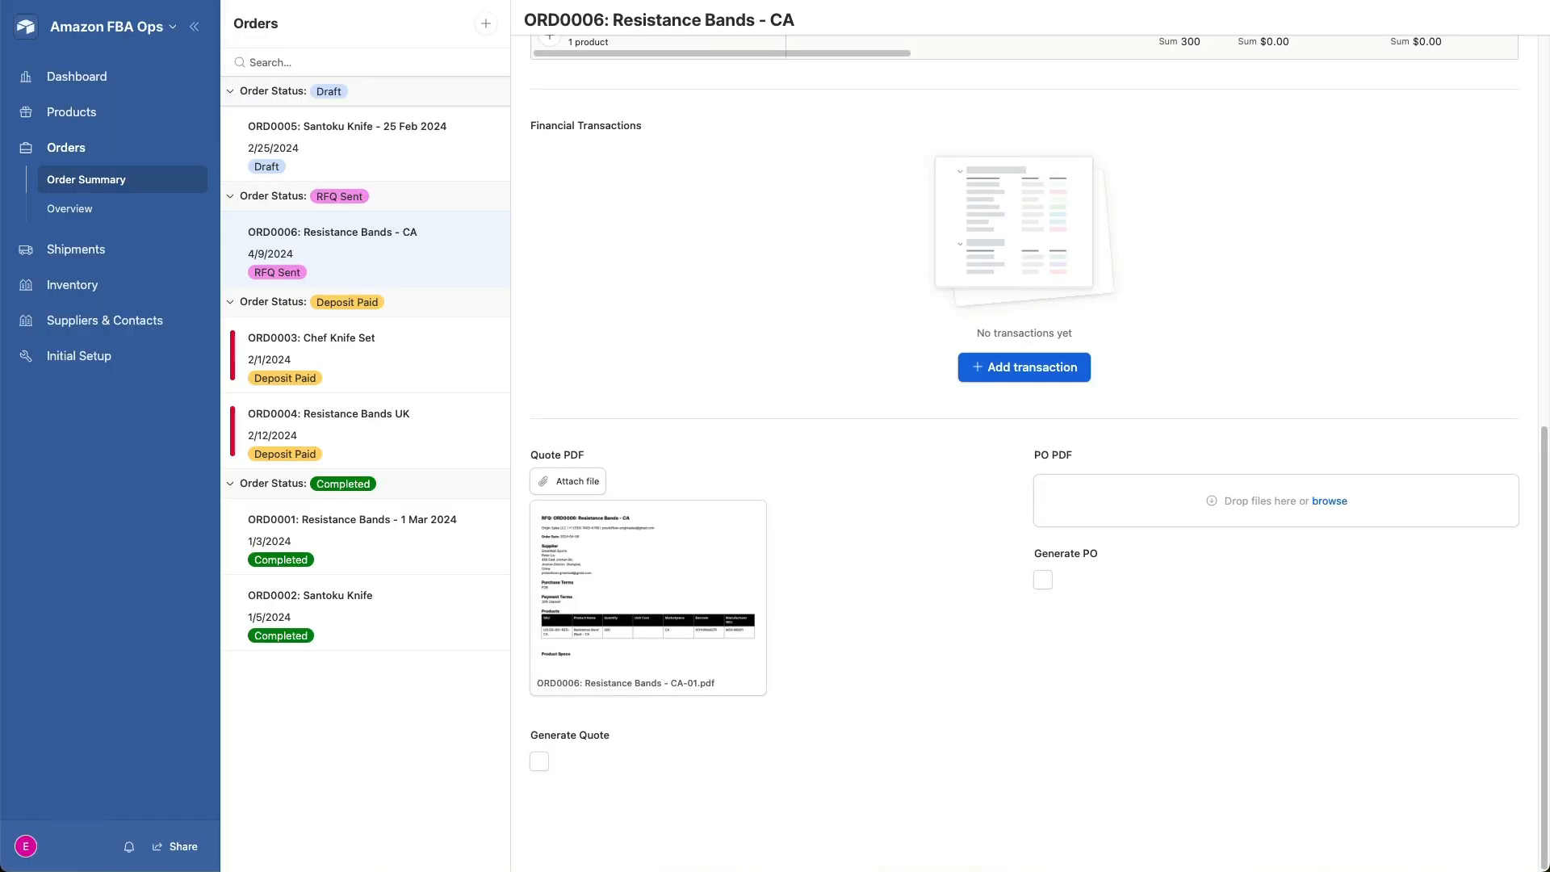
- Return to the order in Amazon FBA Ops and set the Resistance Band (Red) - CA item's unit cost to 4.5
scroll(679, 296, up, 10)
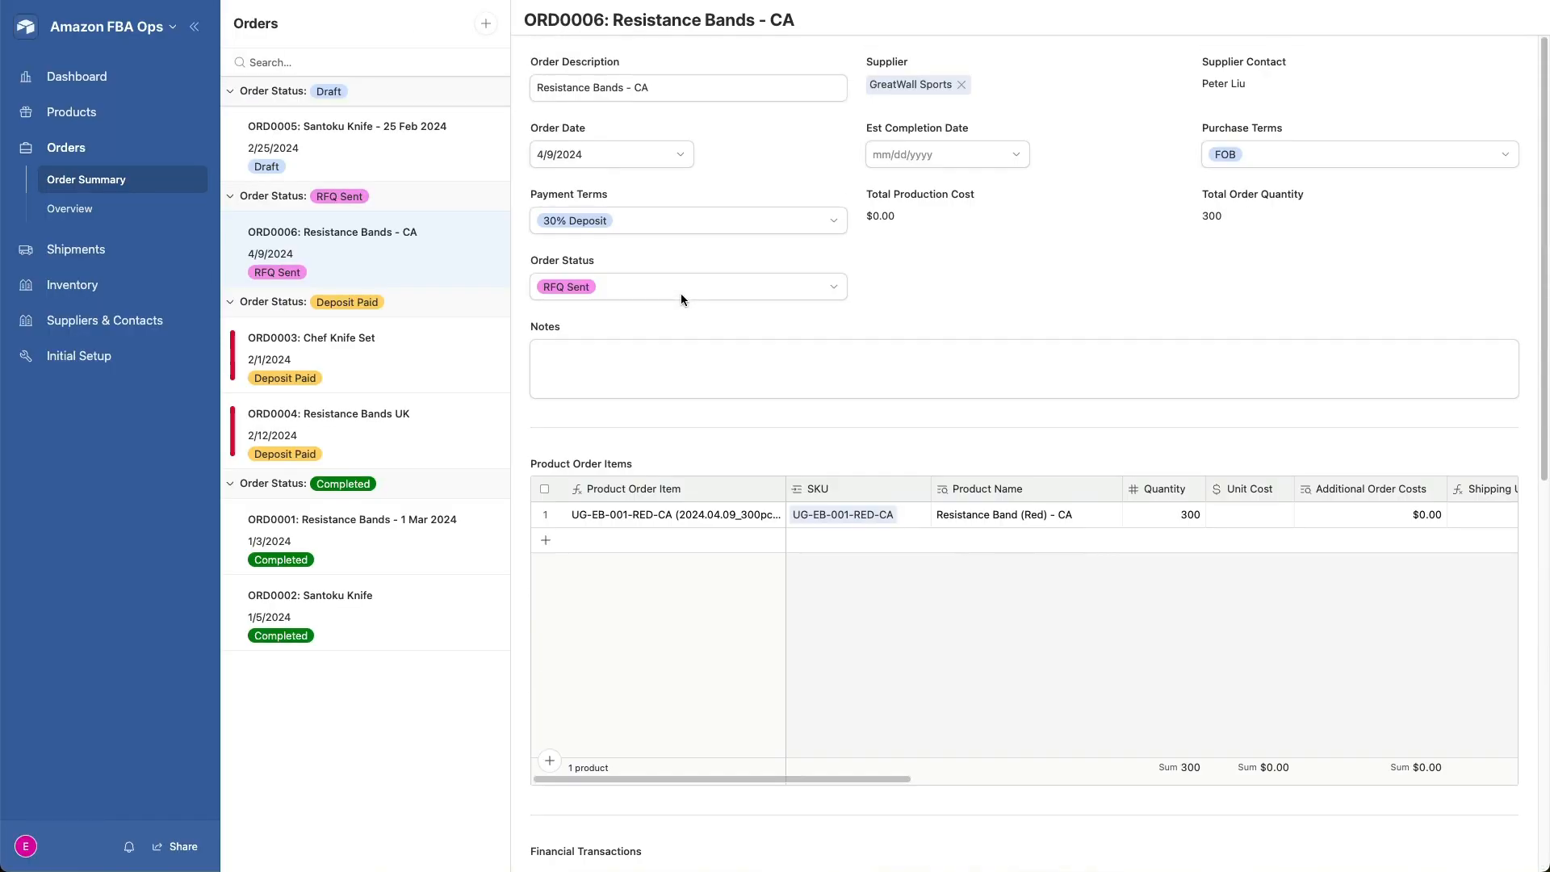
click(1247, 513)
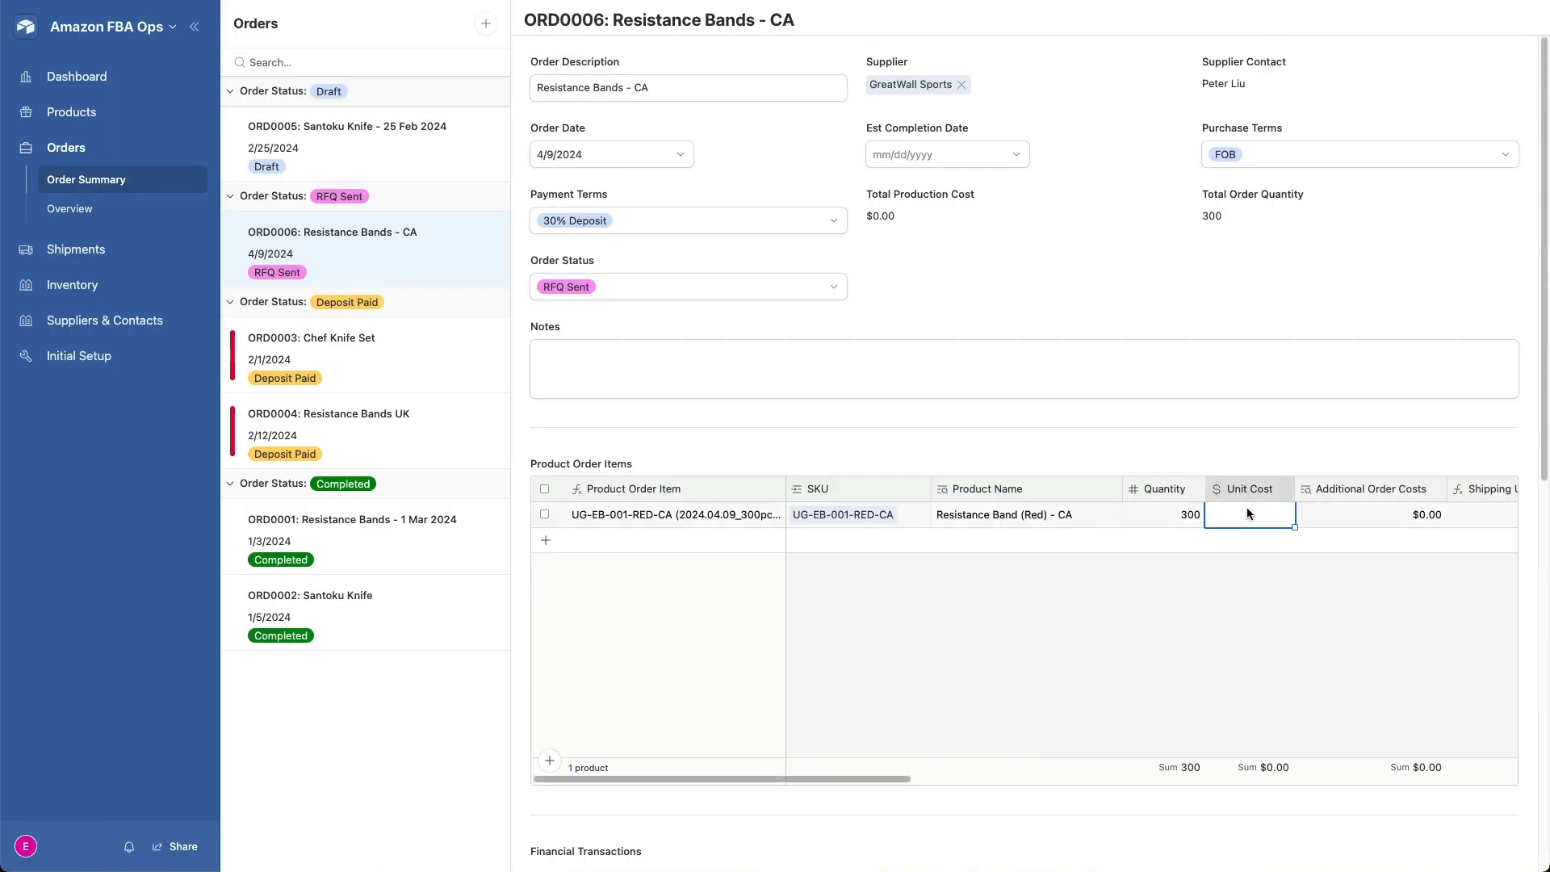
text(4.5)
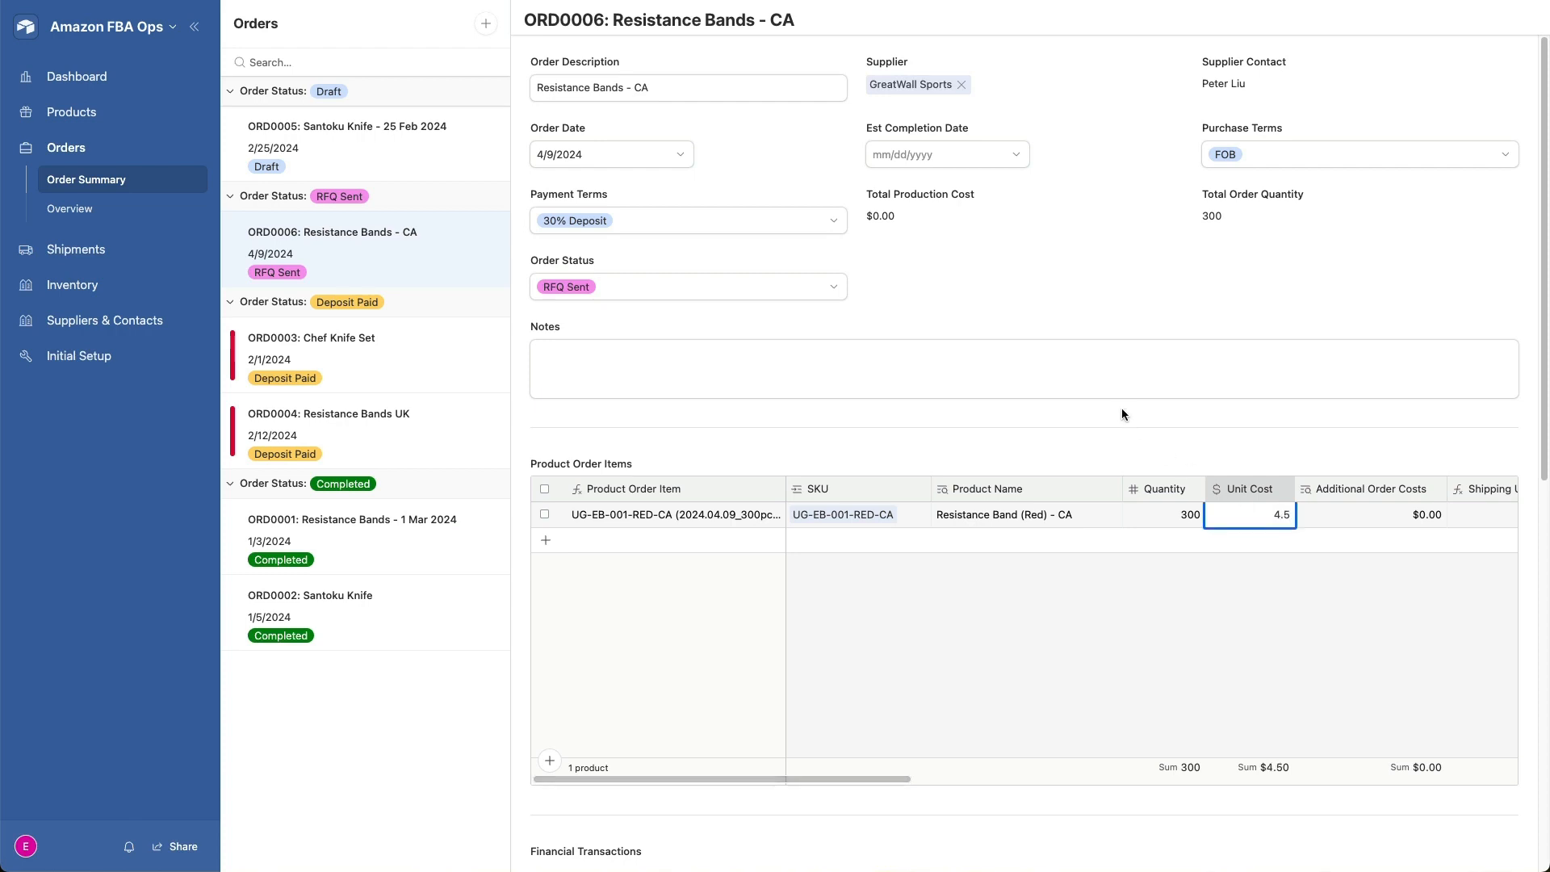
click(1120, 322)
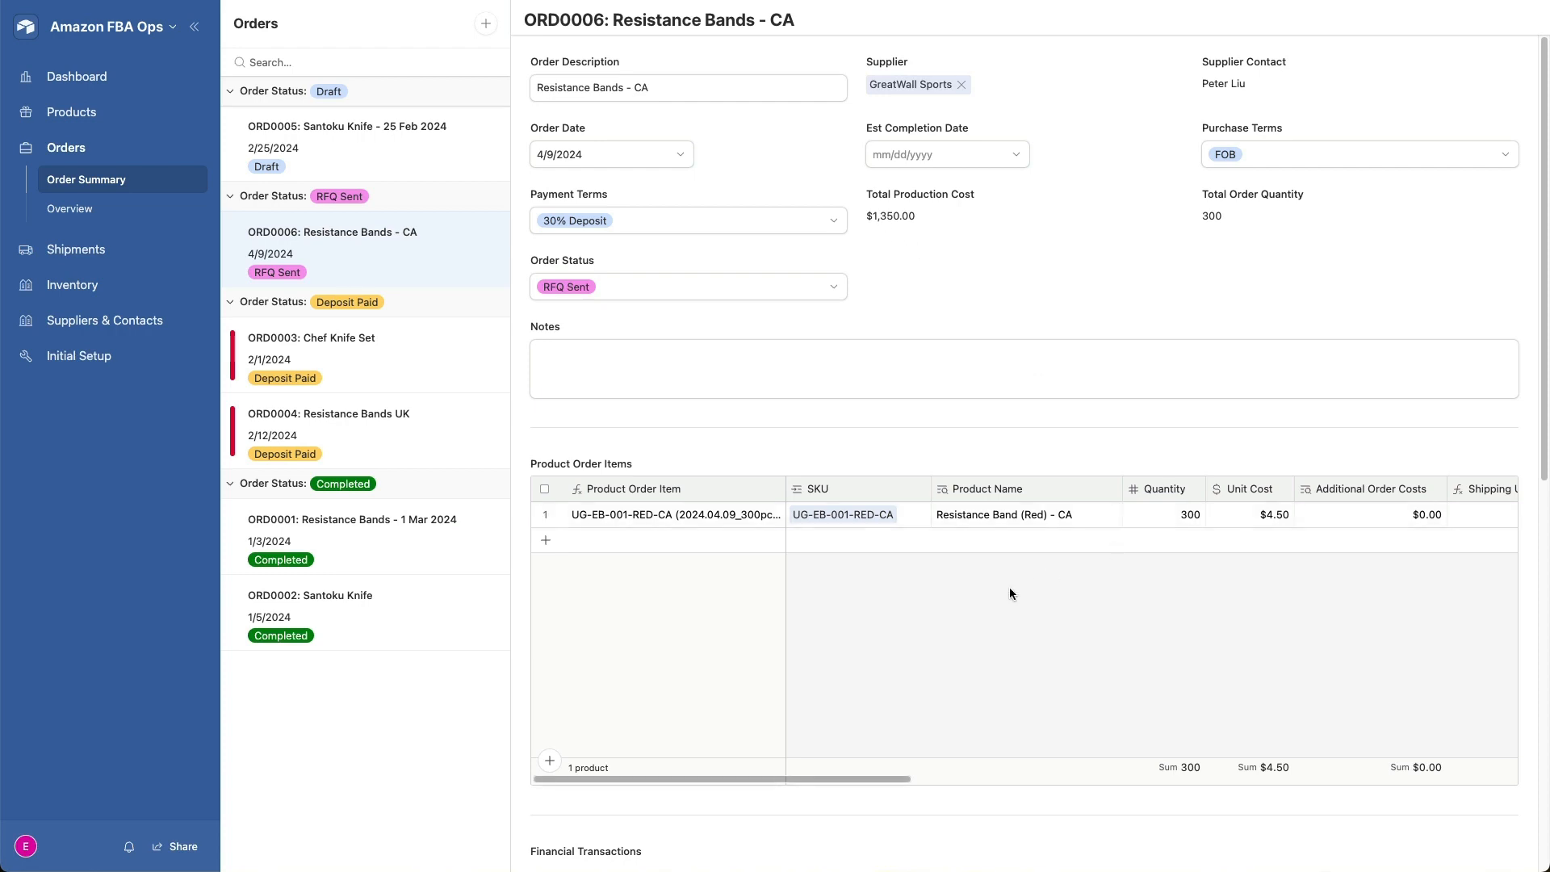
- Change the Resistance Bands - CA order's status to Email PO
scroll(1001, 588, down, 3)
scroll(1001, 588, up, 3)
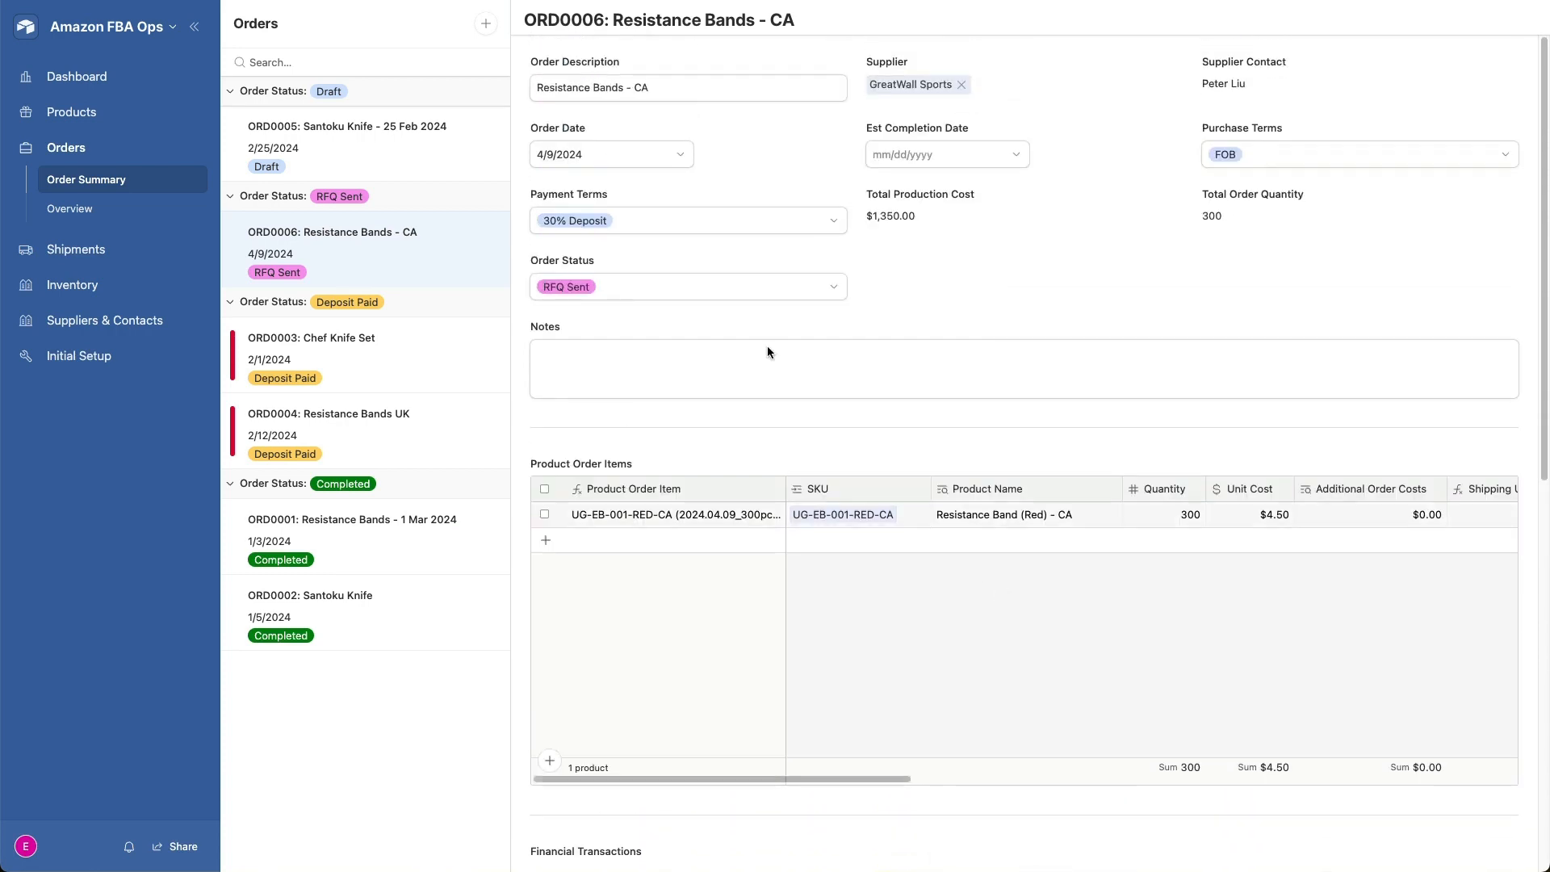
click(716, 289)
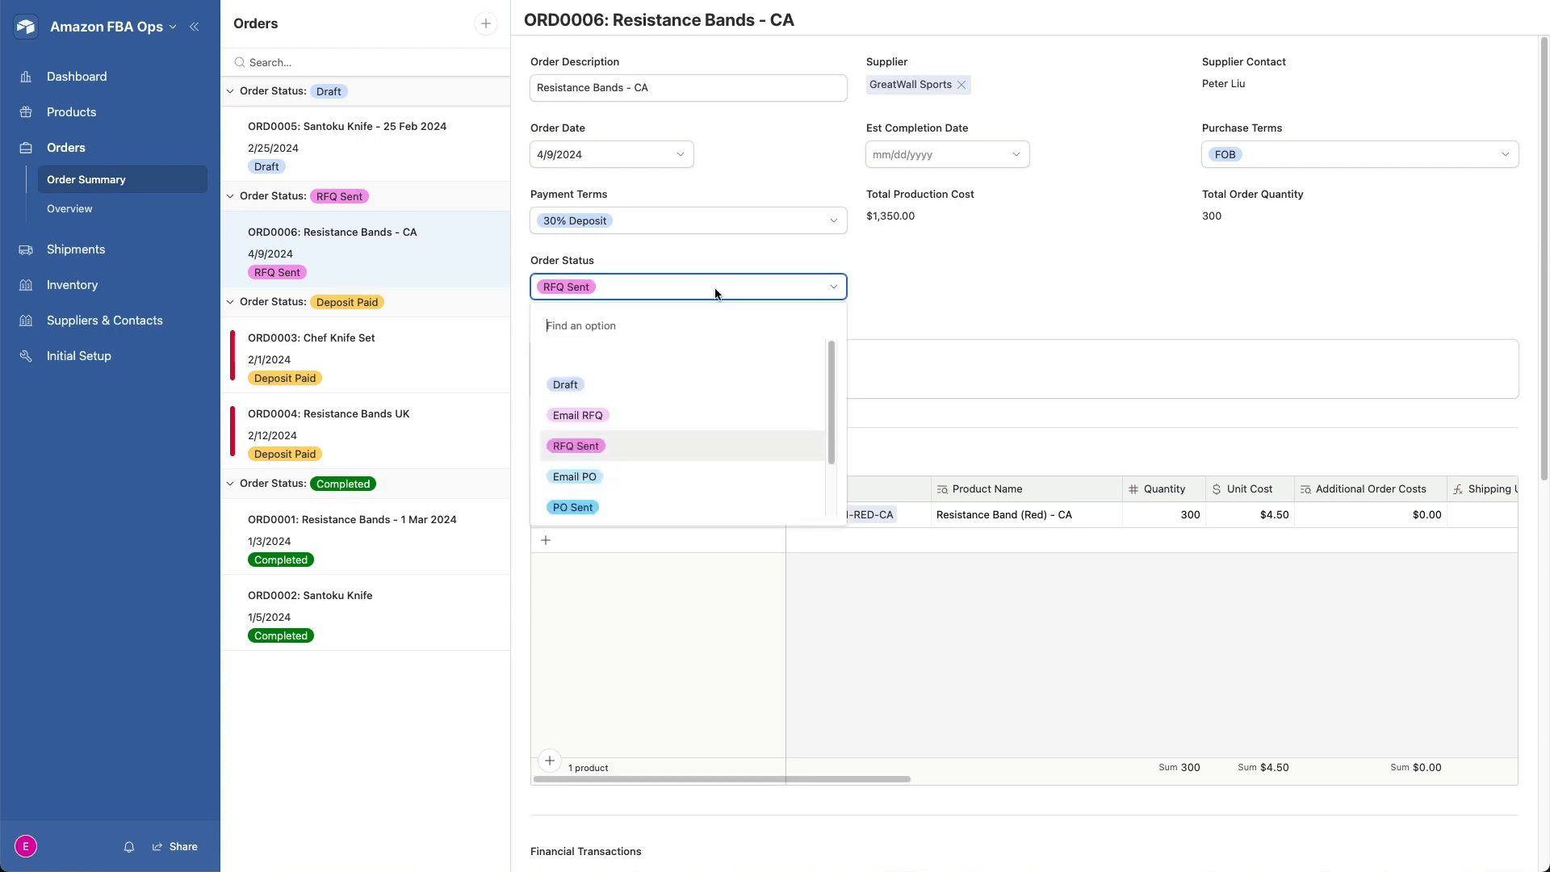
click(635, 483)
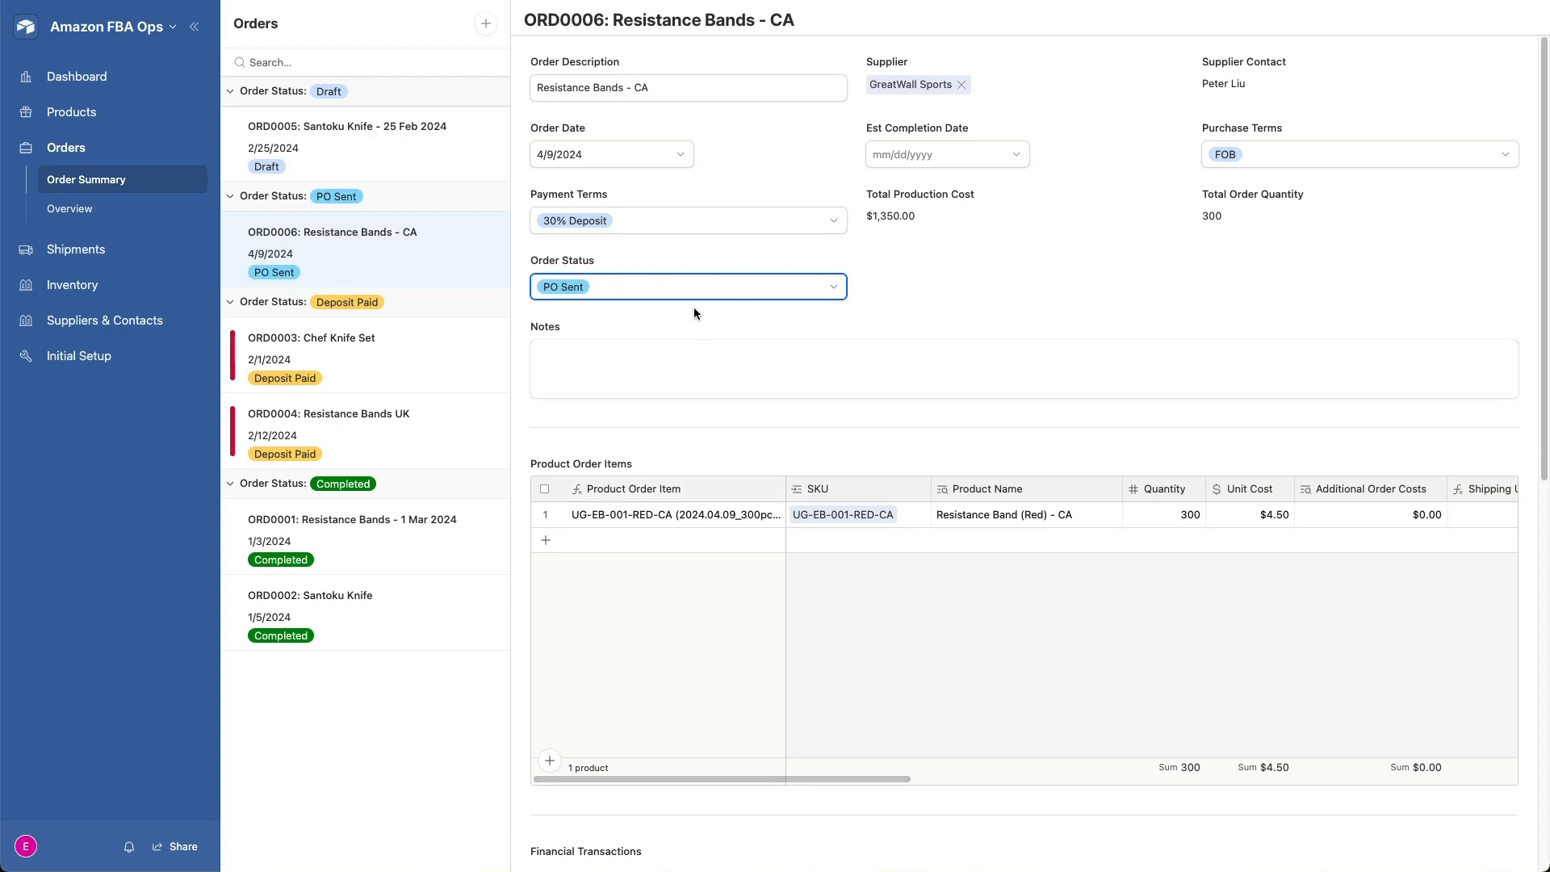
- Open the order's generated PO PDF, review its product table, specs and file list, and close it
scroll(711, 319, down, 2)
scroll(712, 324, down, 8)
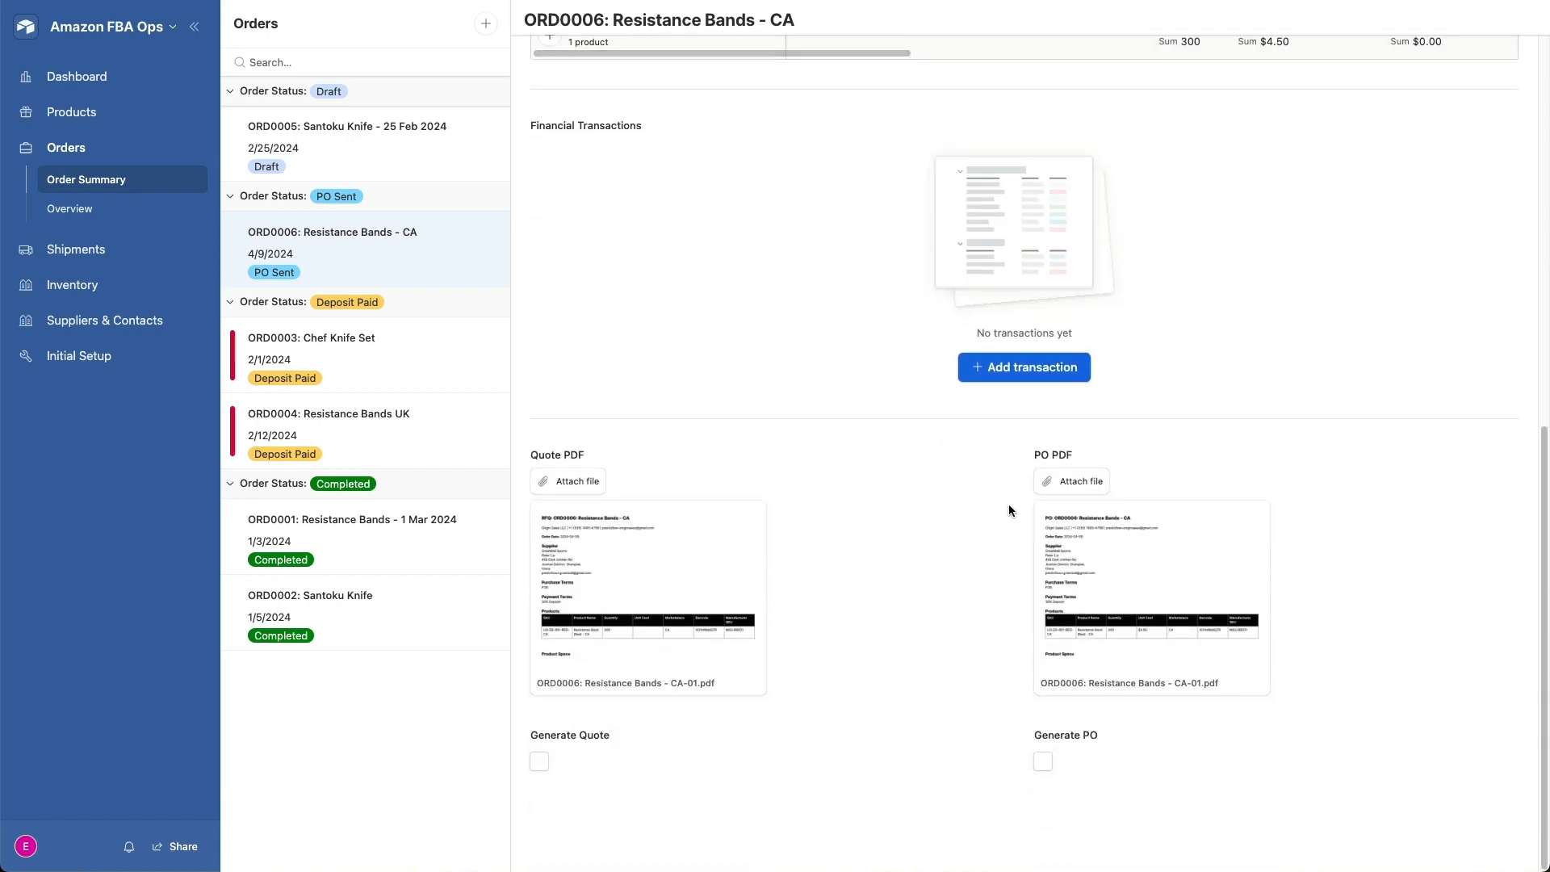
click(1112, 526)
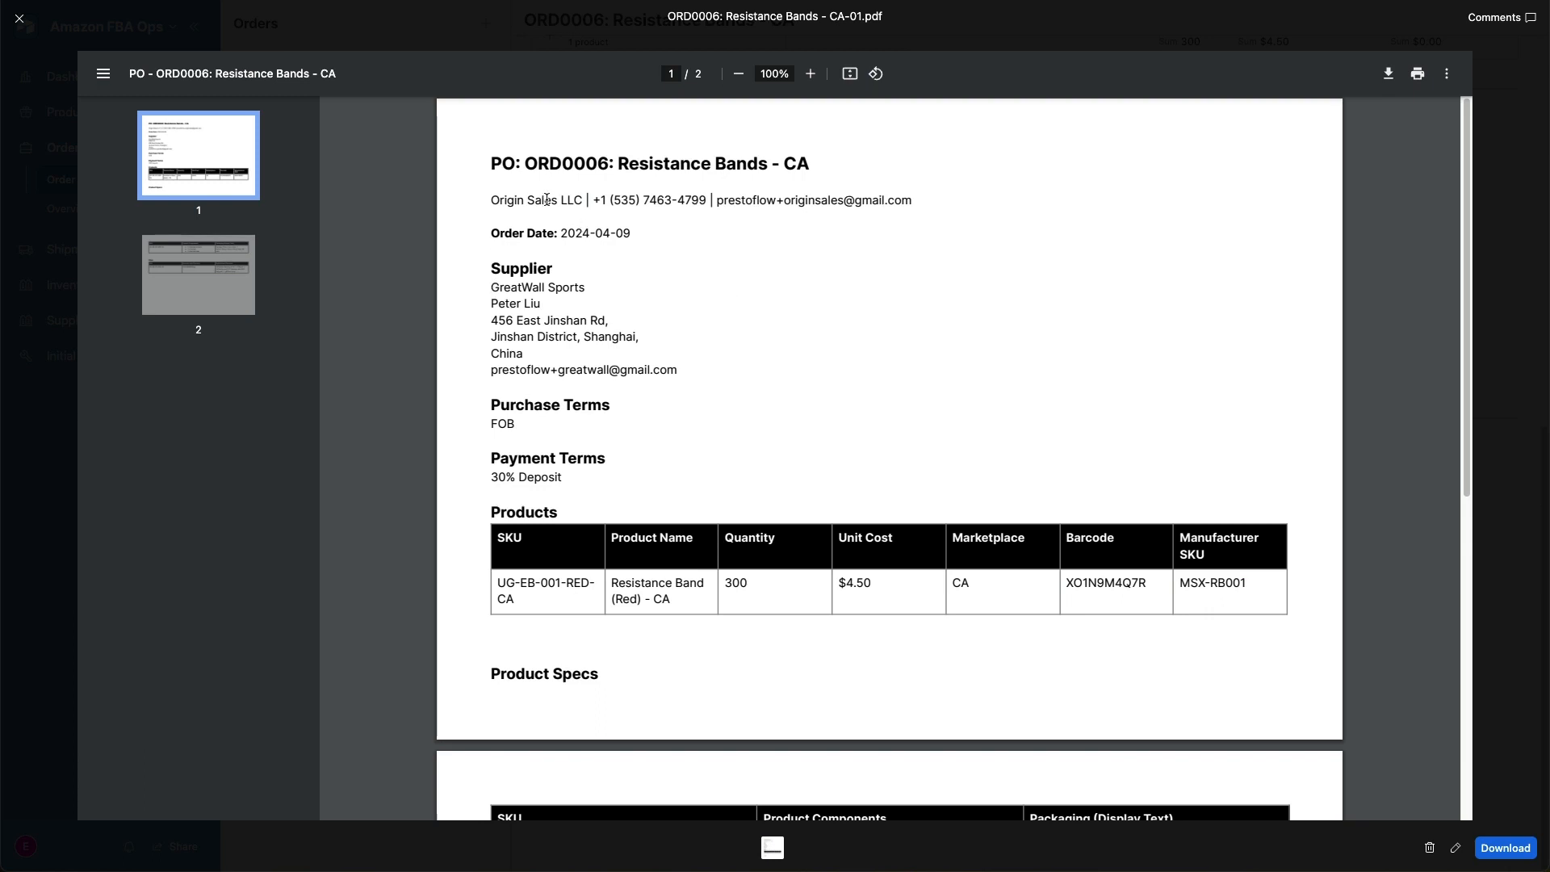
scroll(692, 264, down, 5)
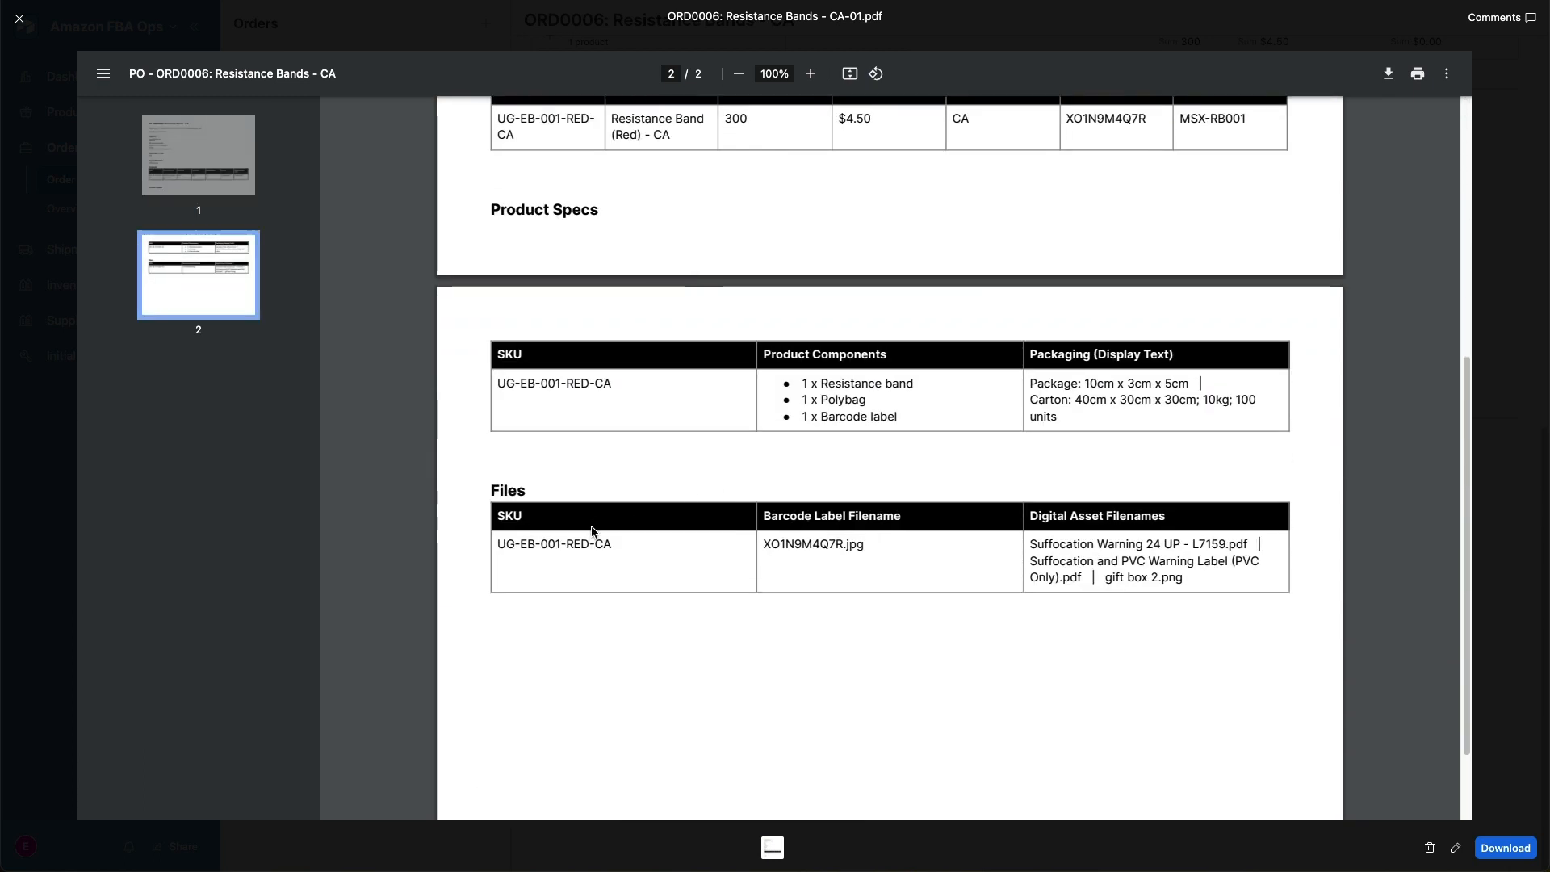
scroll(691, 525, up, 5)
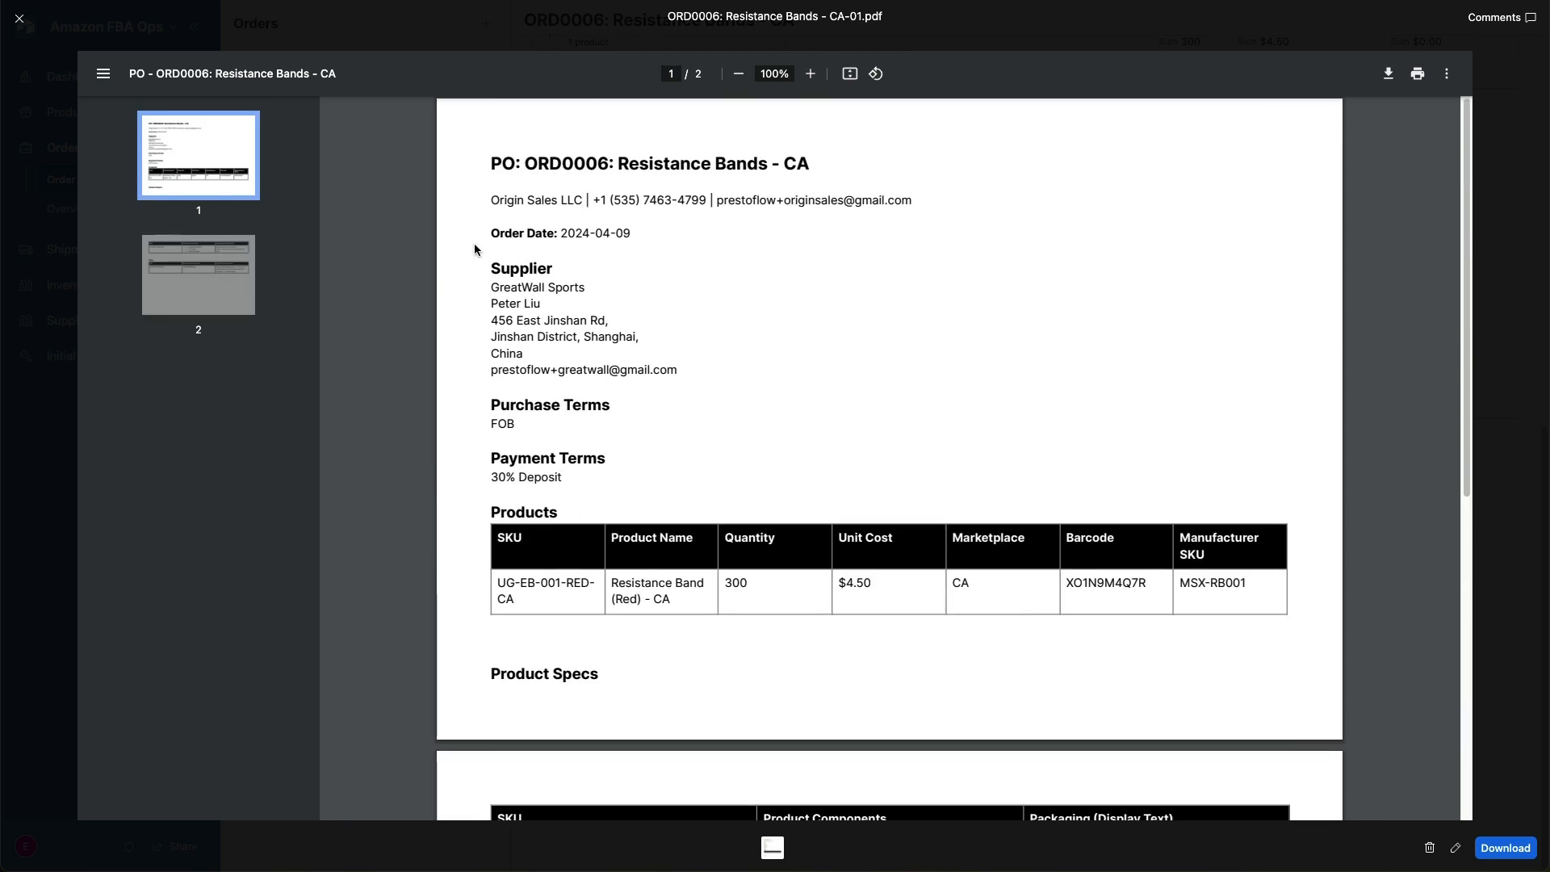
scroll(567, 409, down, 4)
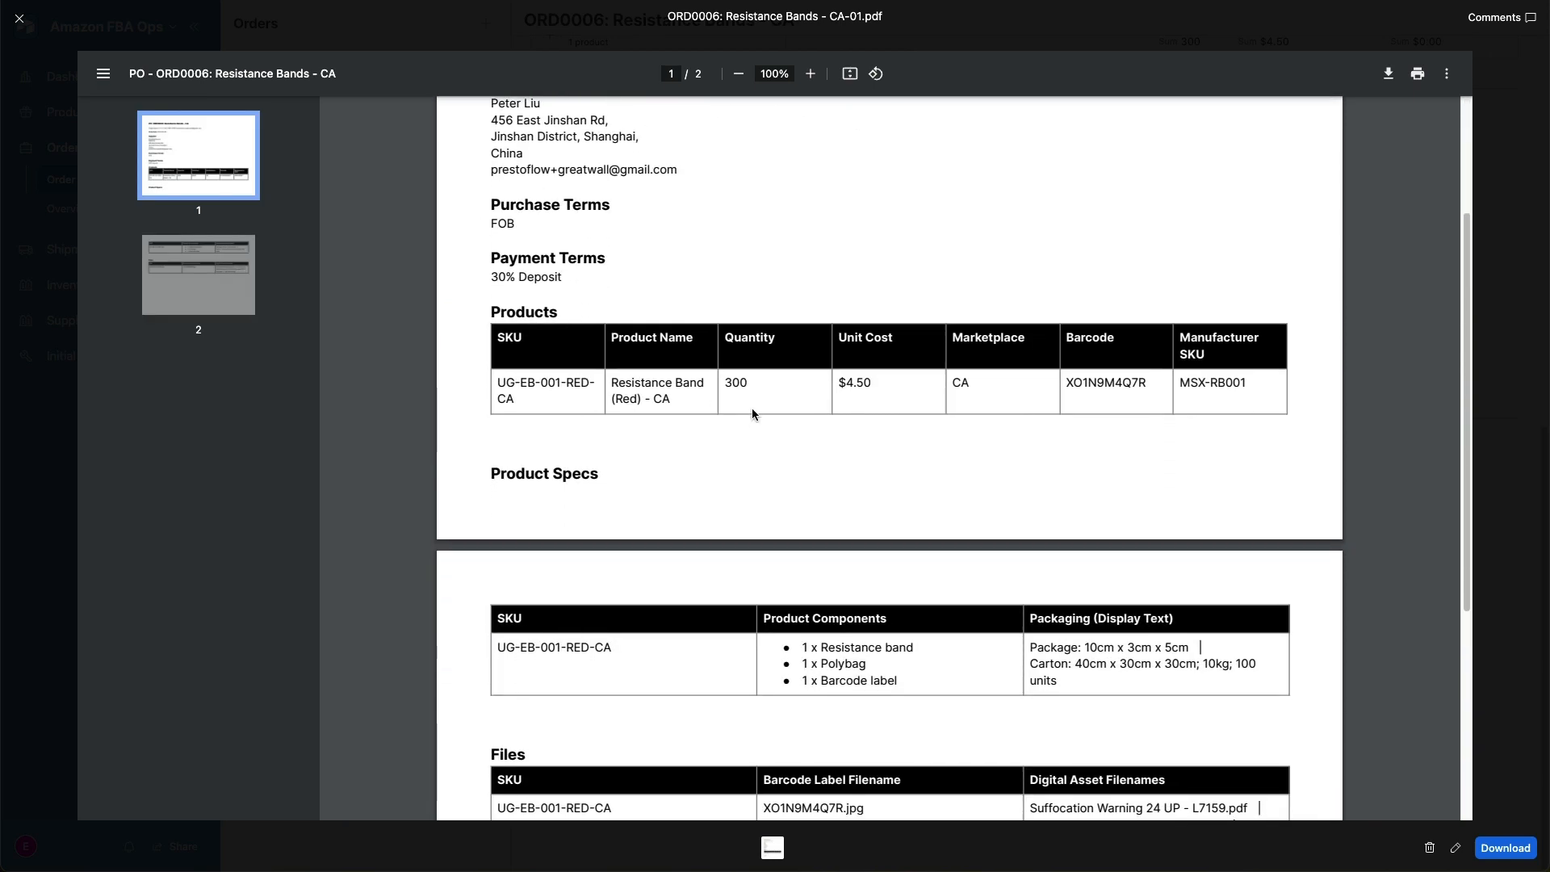
scroll(735, 444, down, 2)
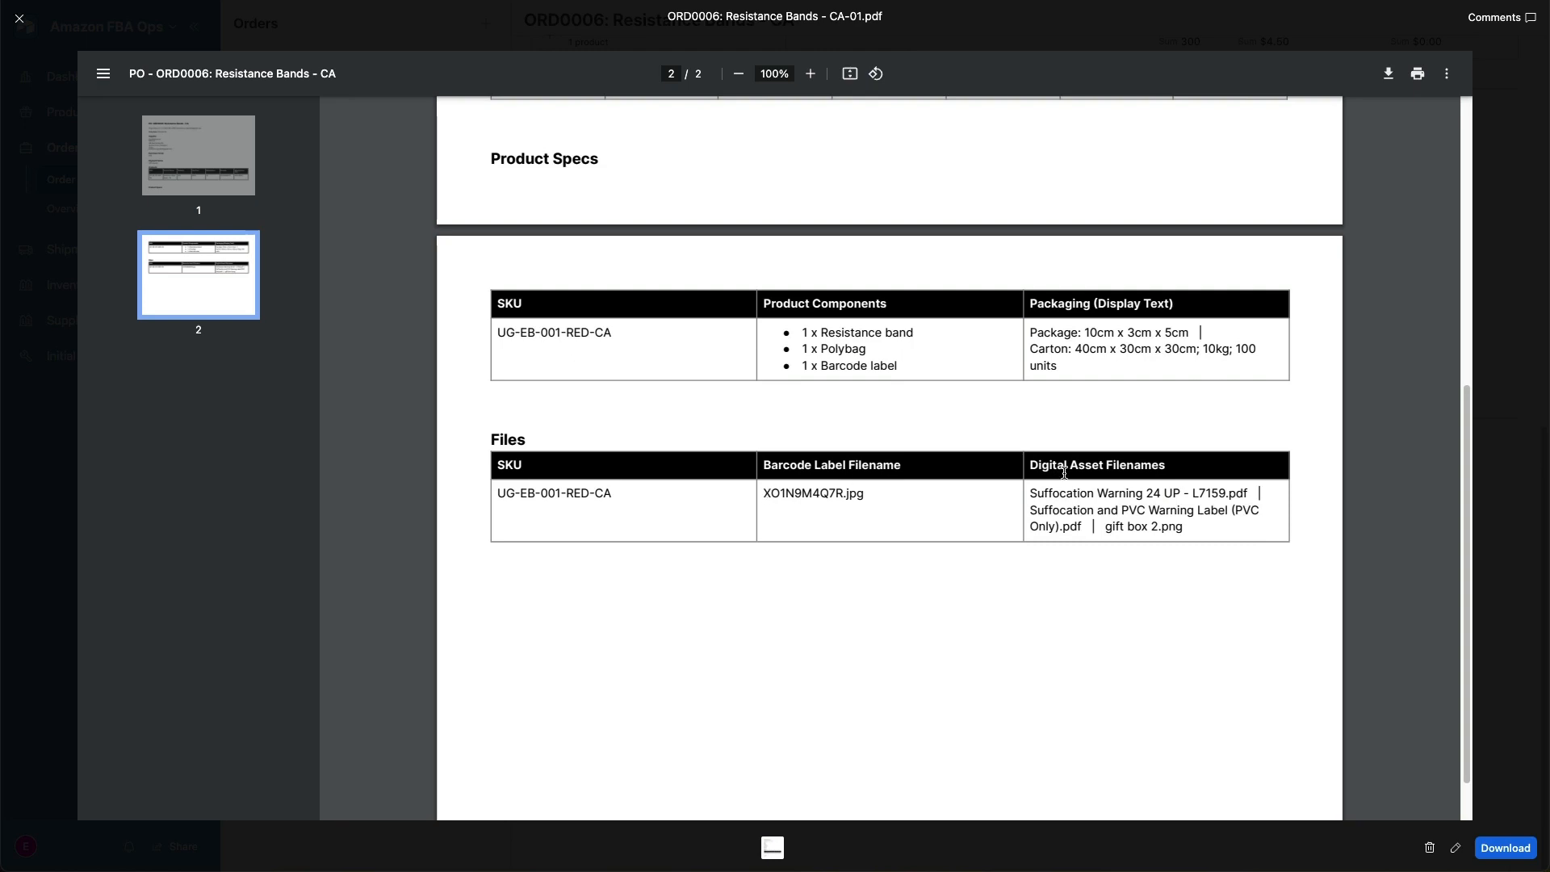
click(20, 18)
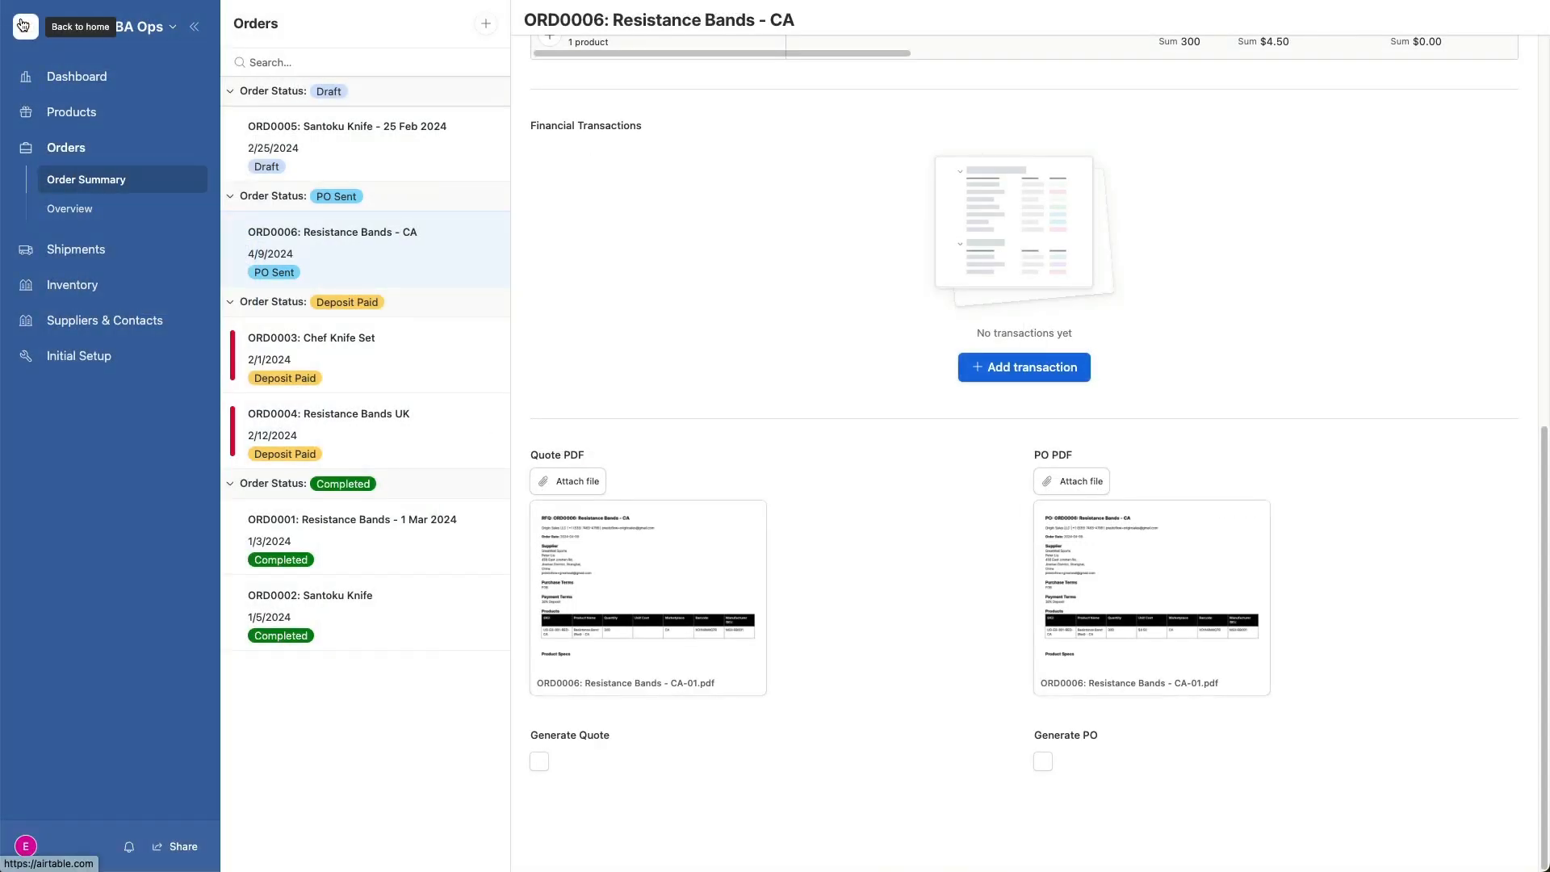
- Switch to the supplier's Gmail inbox, open the Purchase Order email and view its attached PO PDF
key(ctrl+Tab)
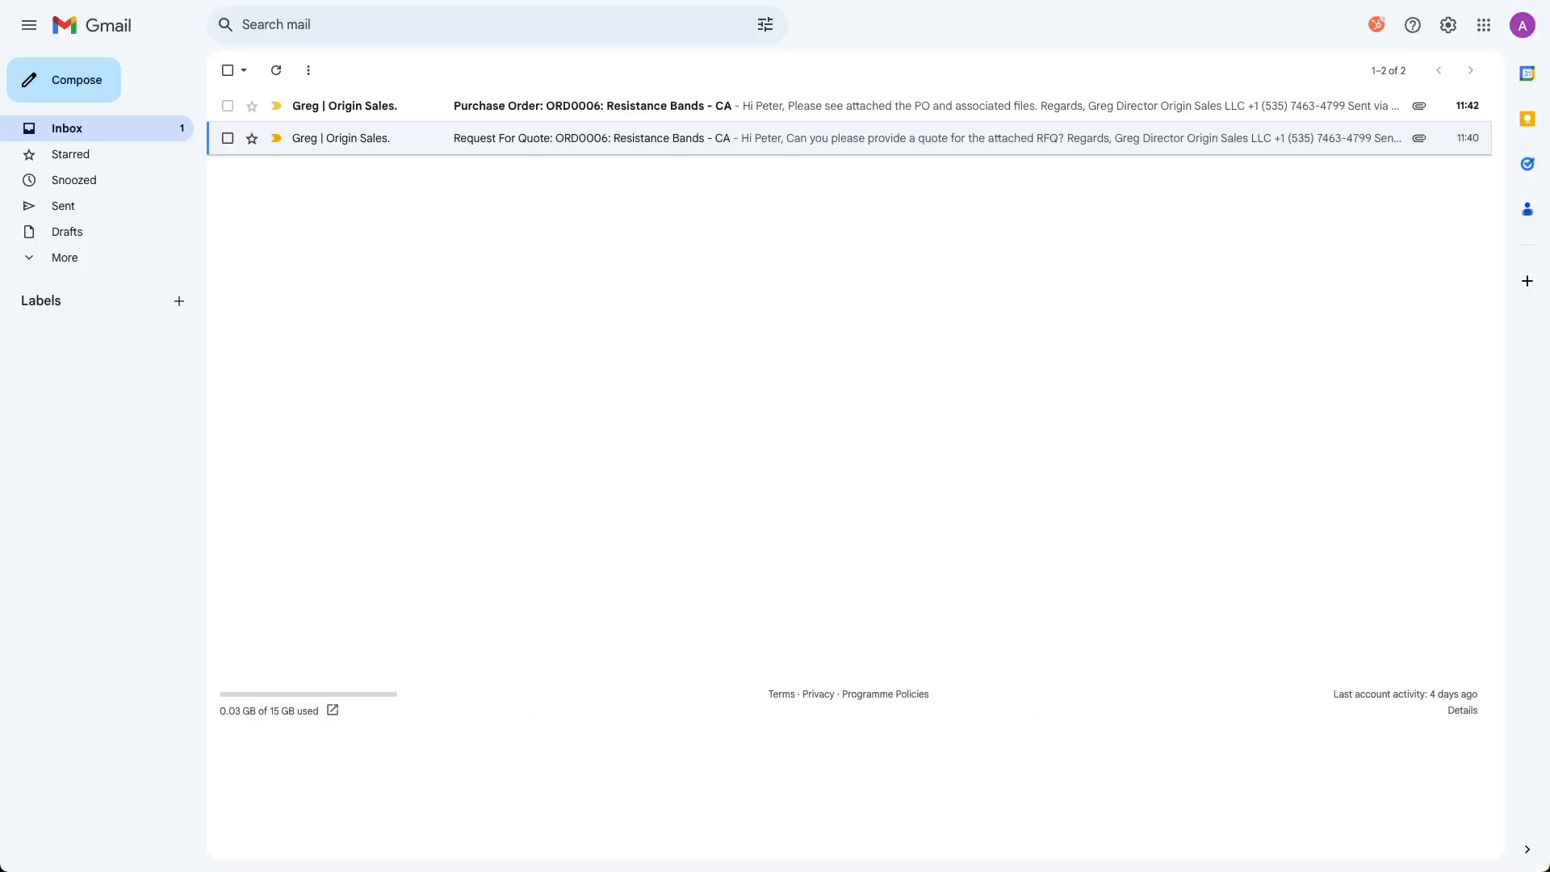
click(528, 109)
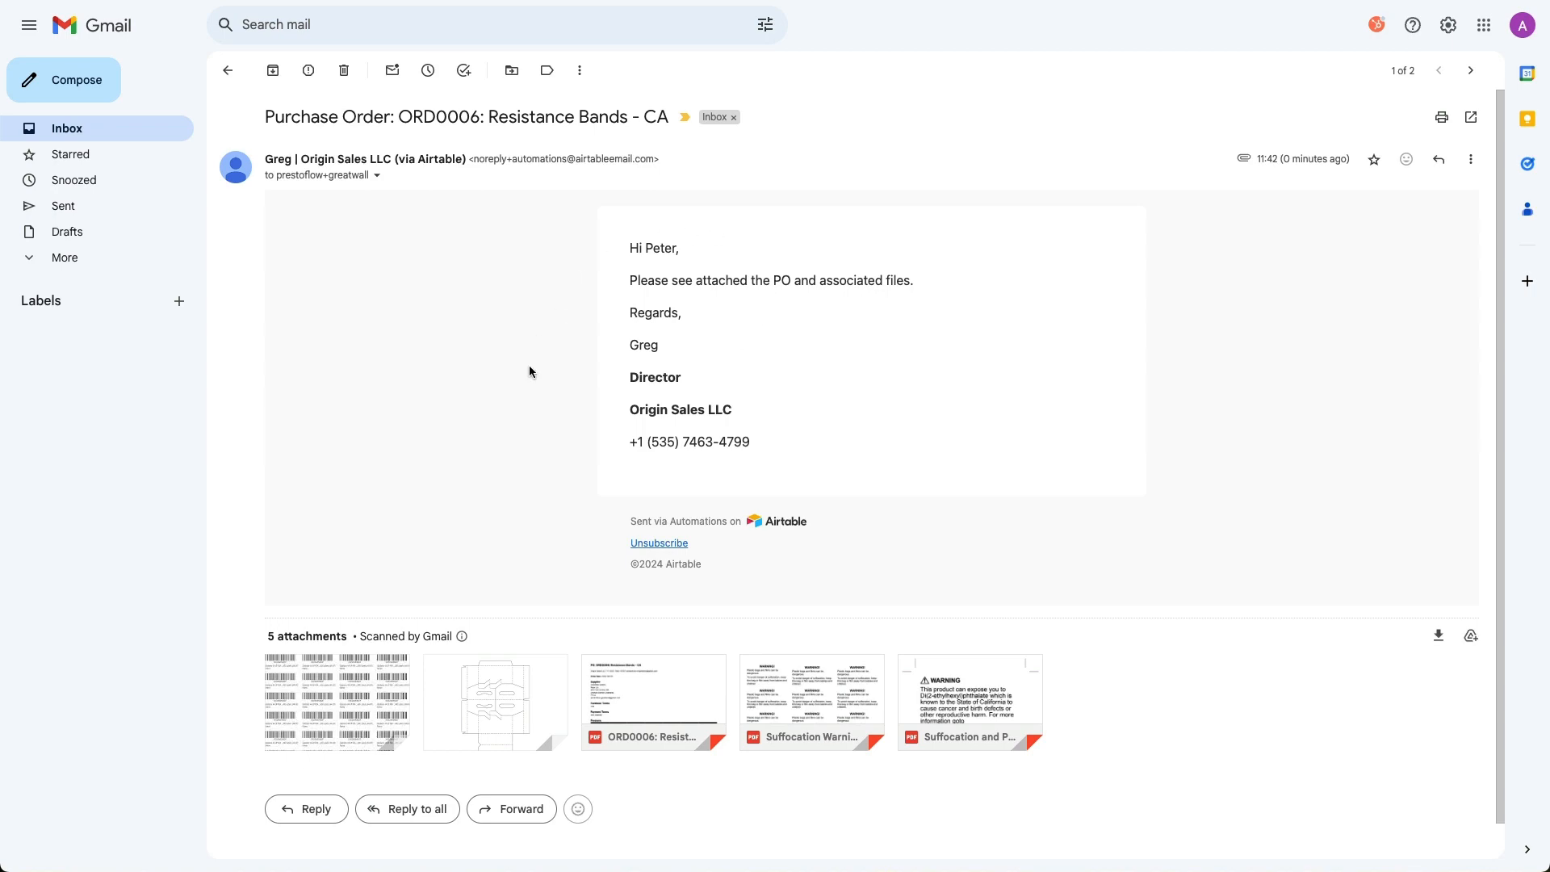
click(650, 678)
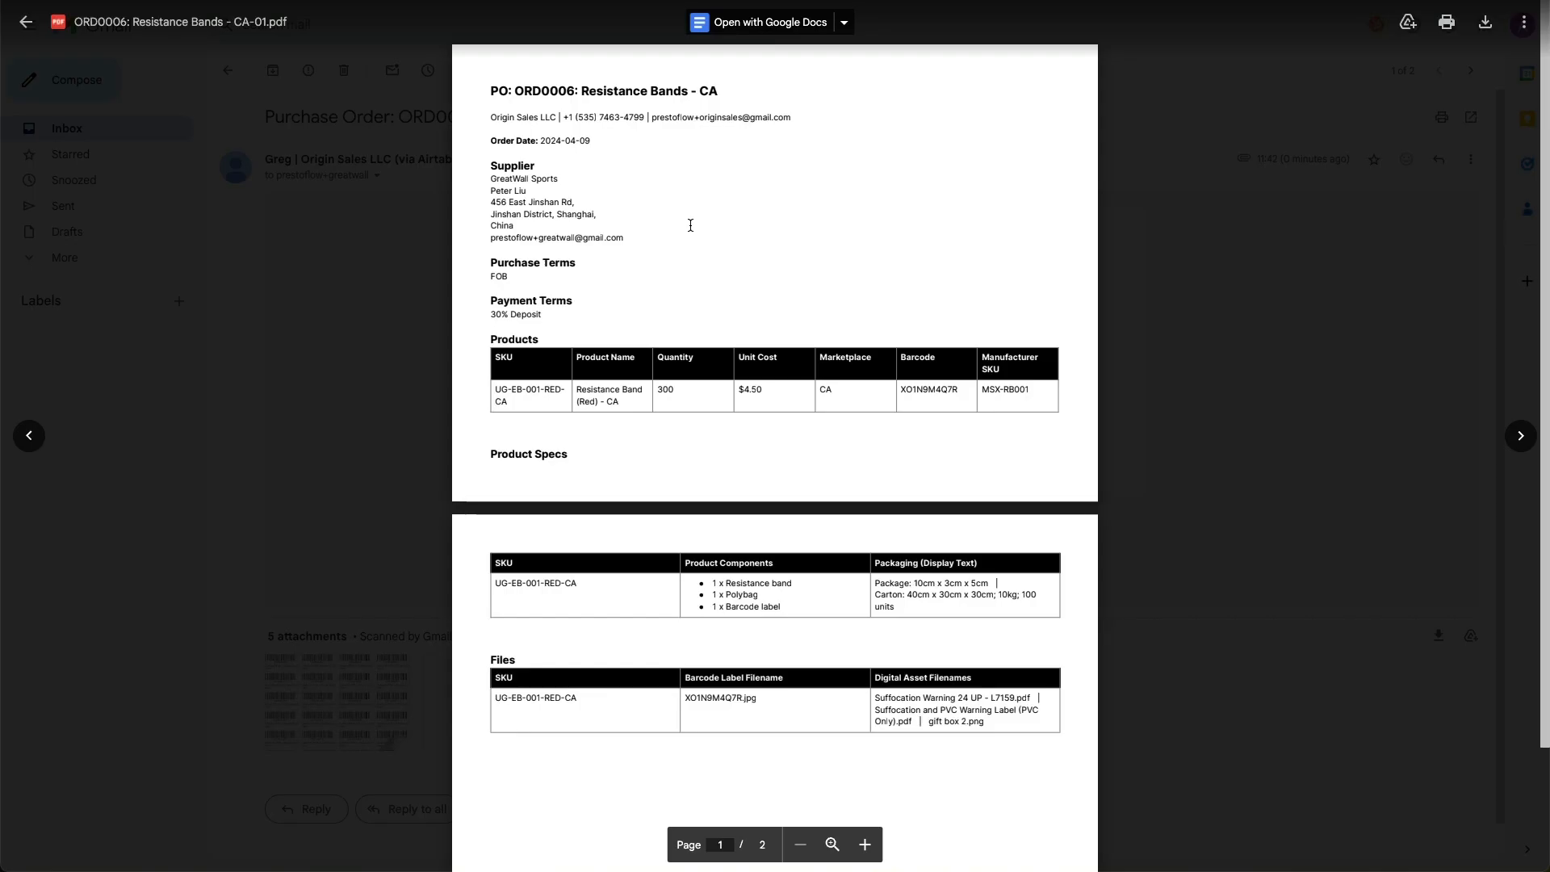
- Close the PO PDF and view the email's attached barcode label image and gift box 2.png, closing each preview
click(322, 251)
click(337, 689)
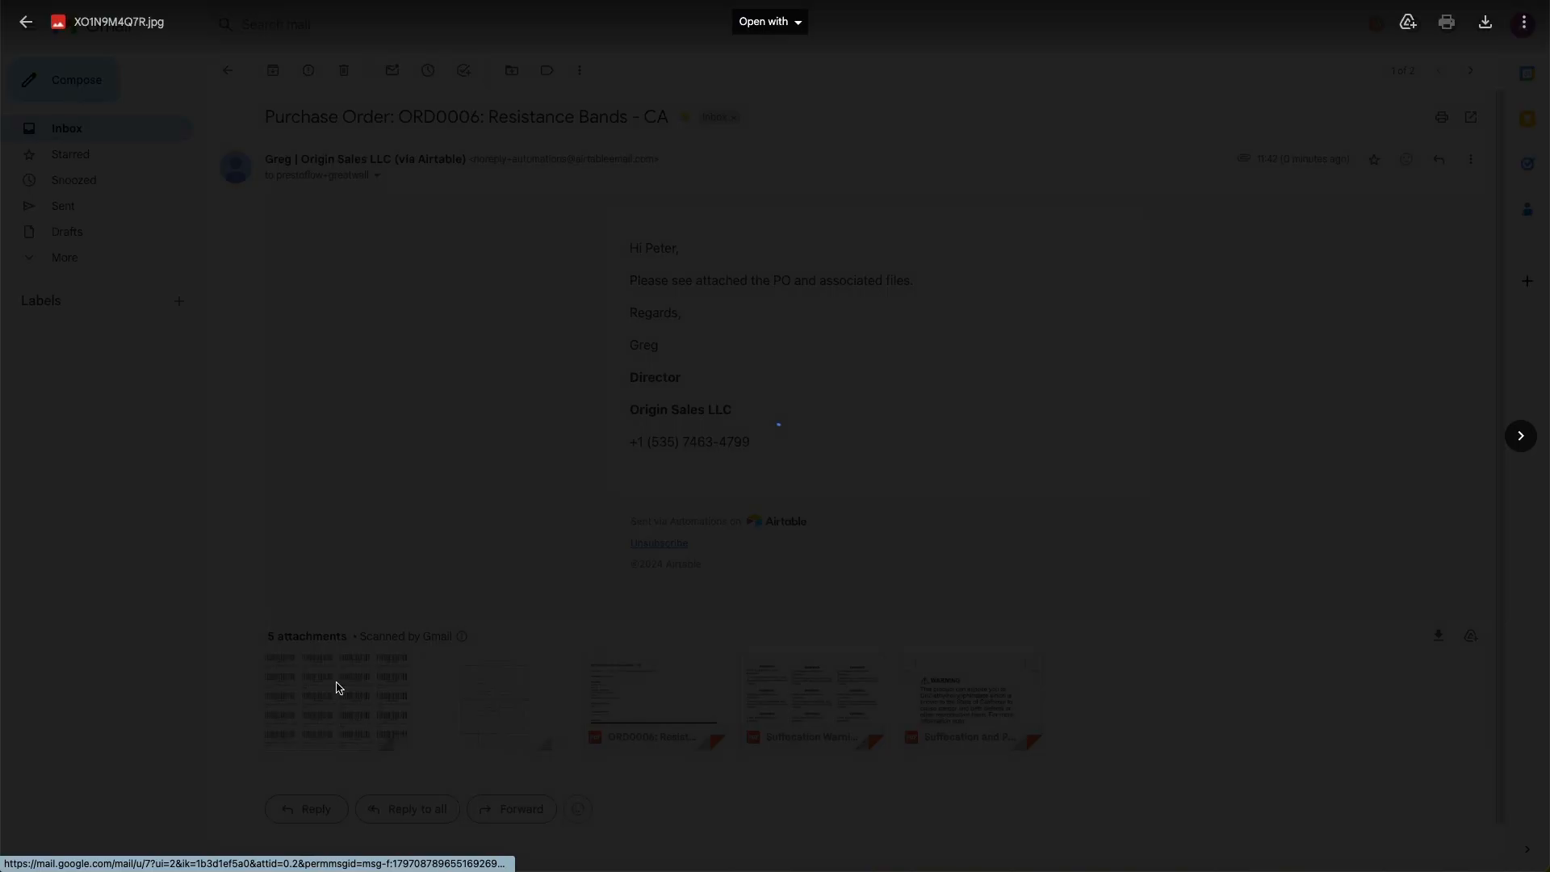
click(33, 21)
mouse_move(449, 704)
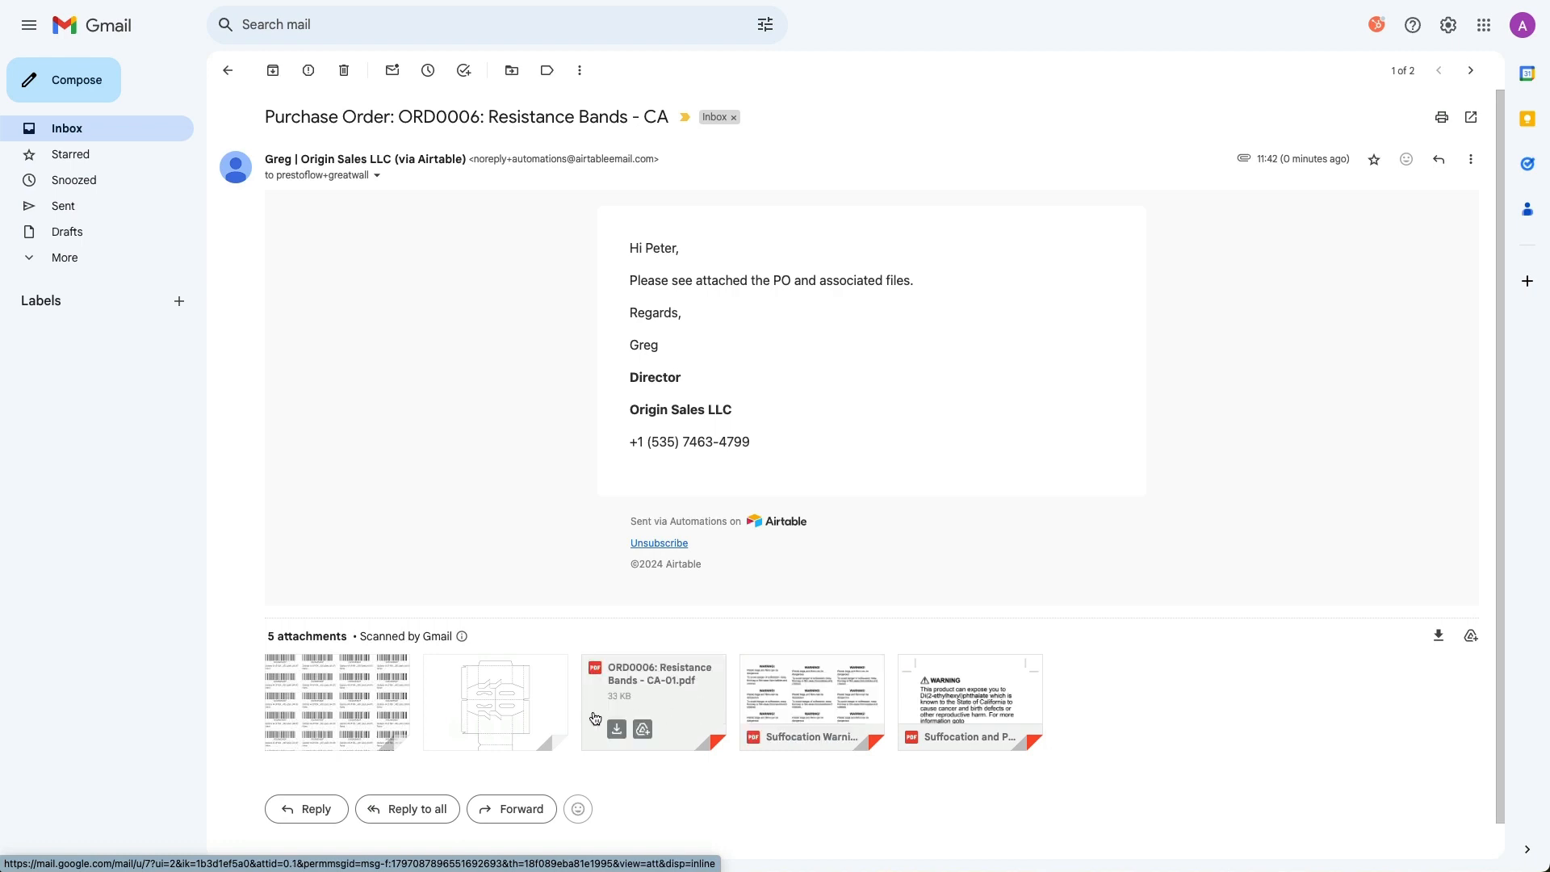
click(512, 705)
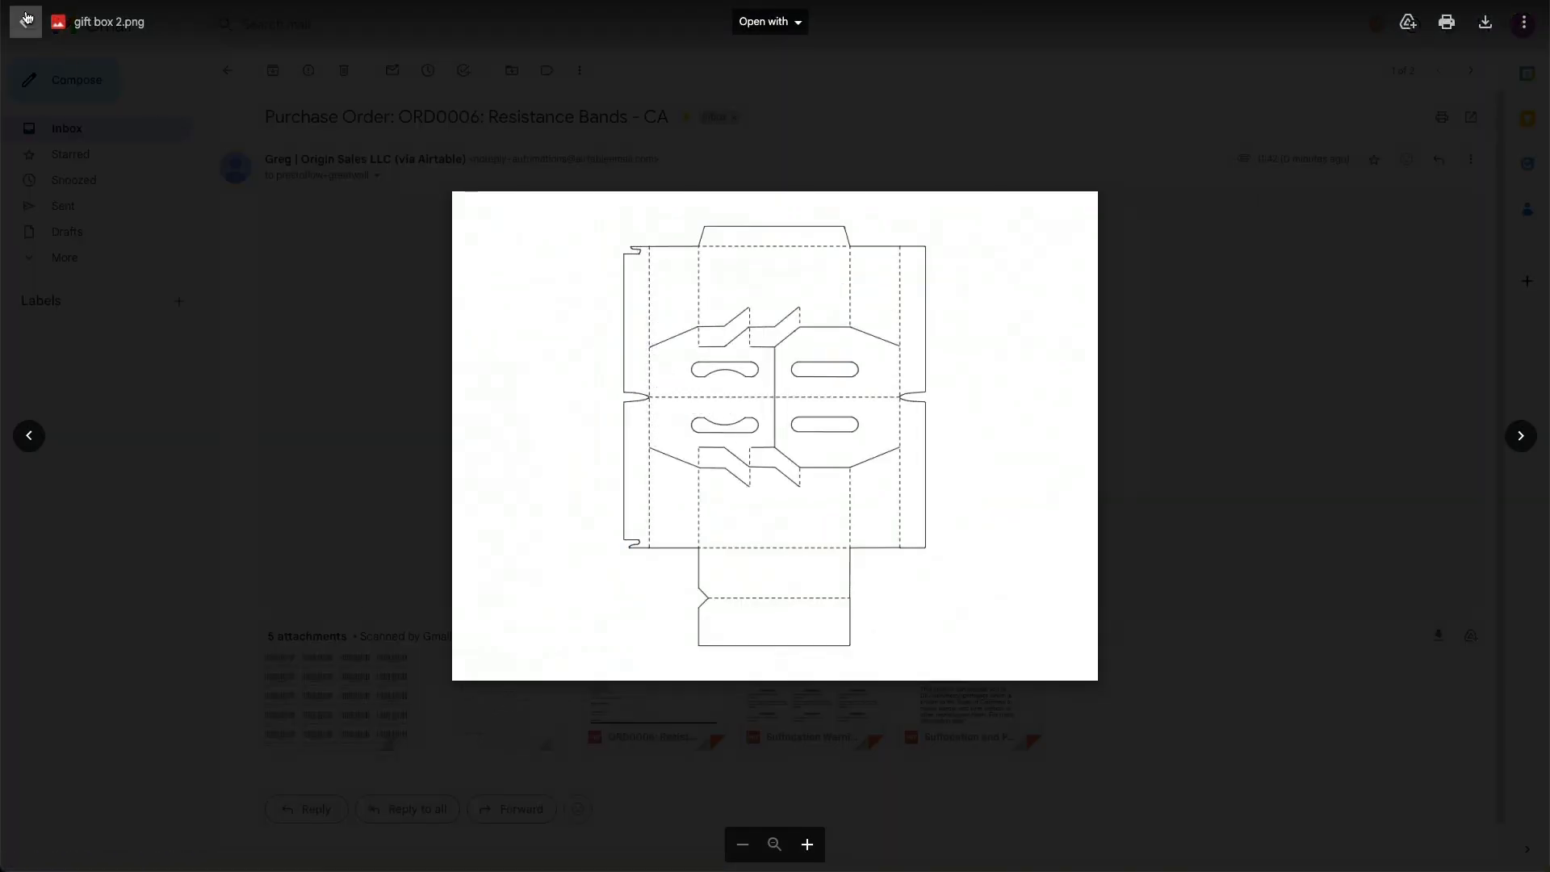
click(26, 22)
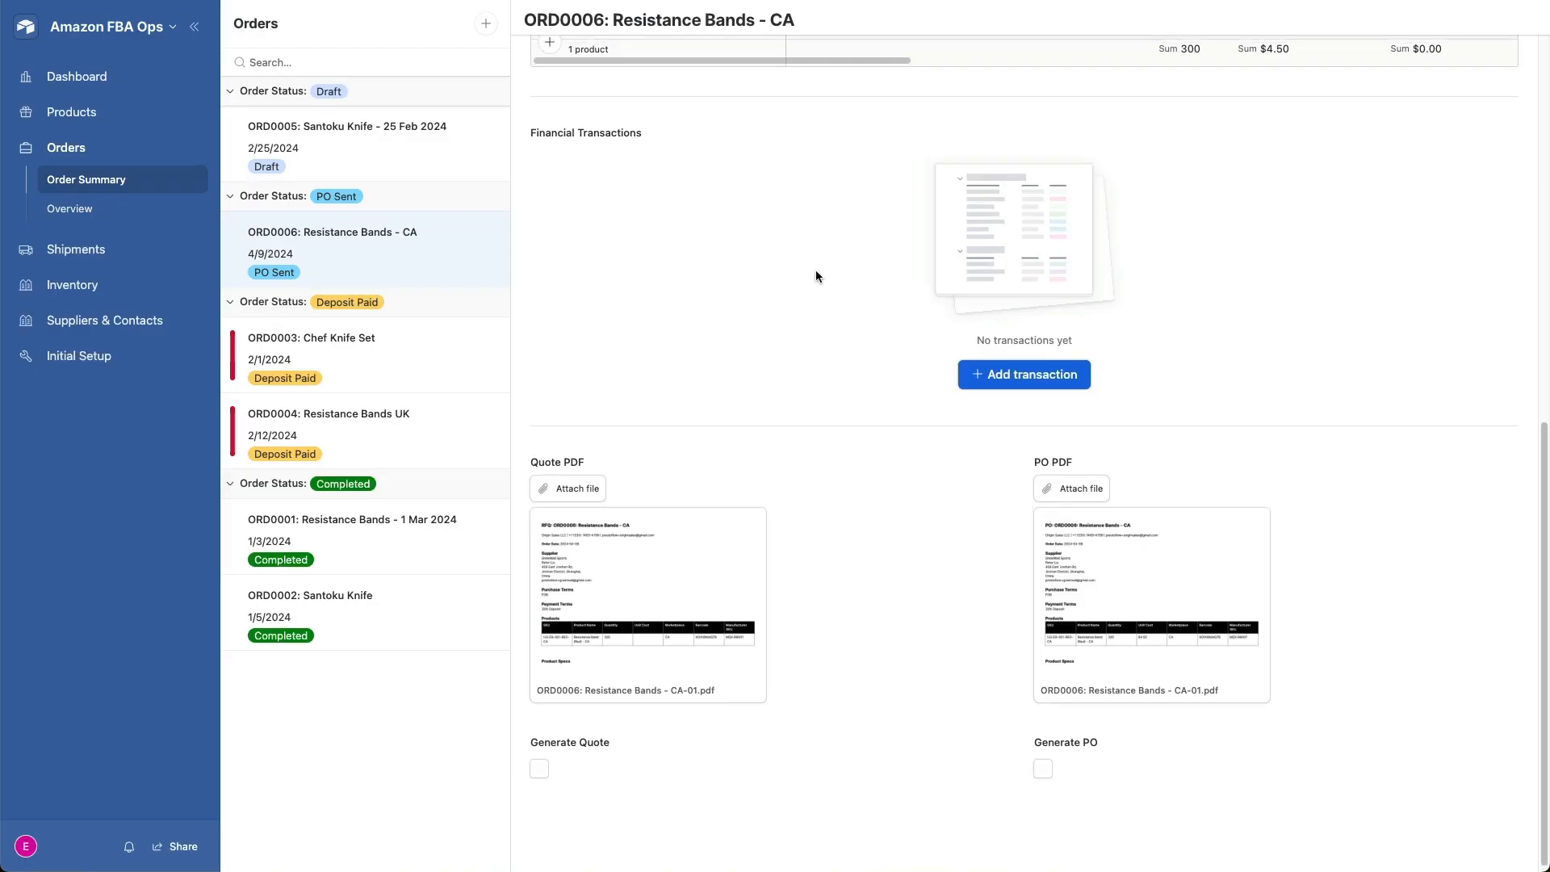
- Back in Amazon FBA Ops, set the Resistance Bands - CA order's status to Deposit Paid and its estimated completion date to 4/16/2024
scroll(815, 275, up, 10)
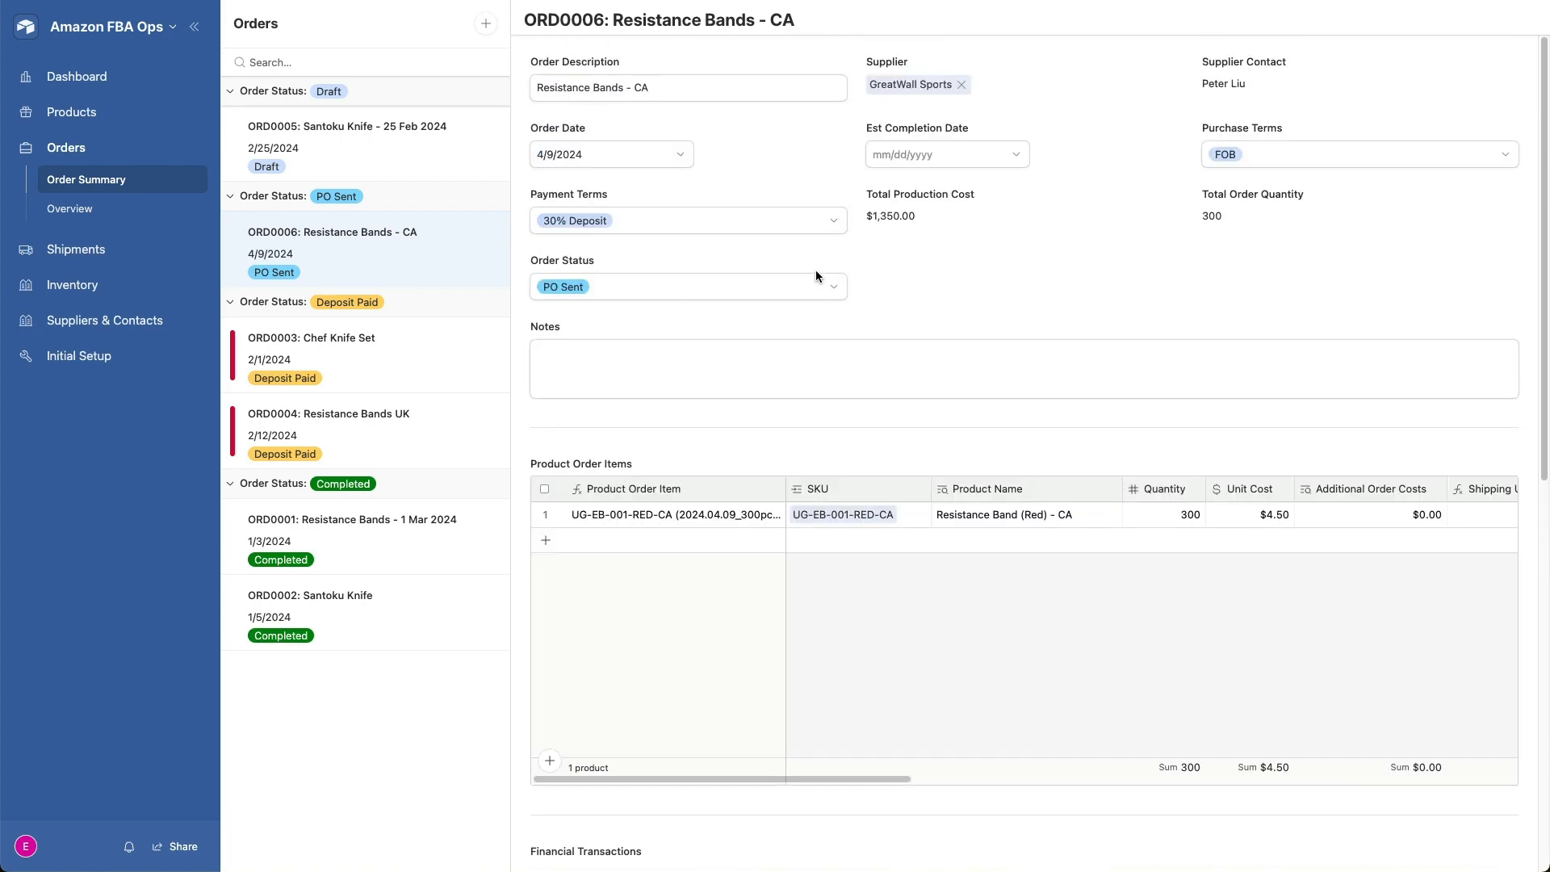
click(722, 286)
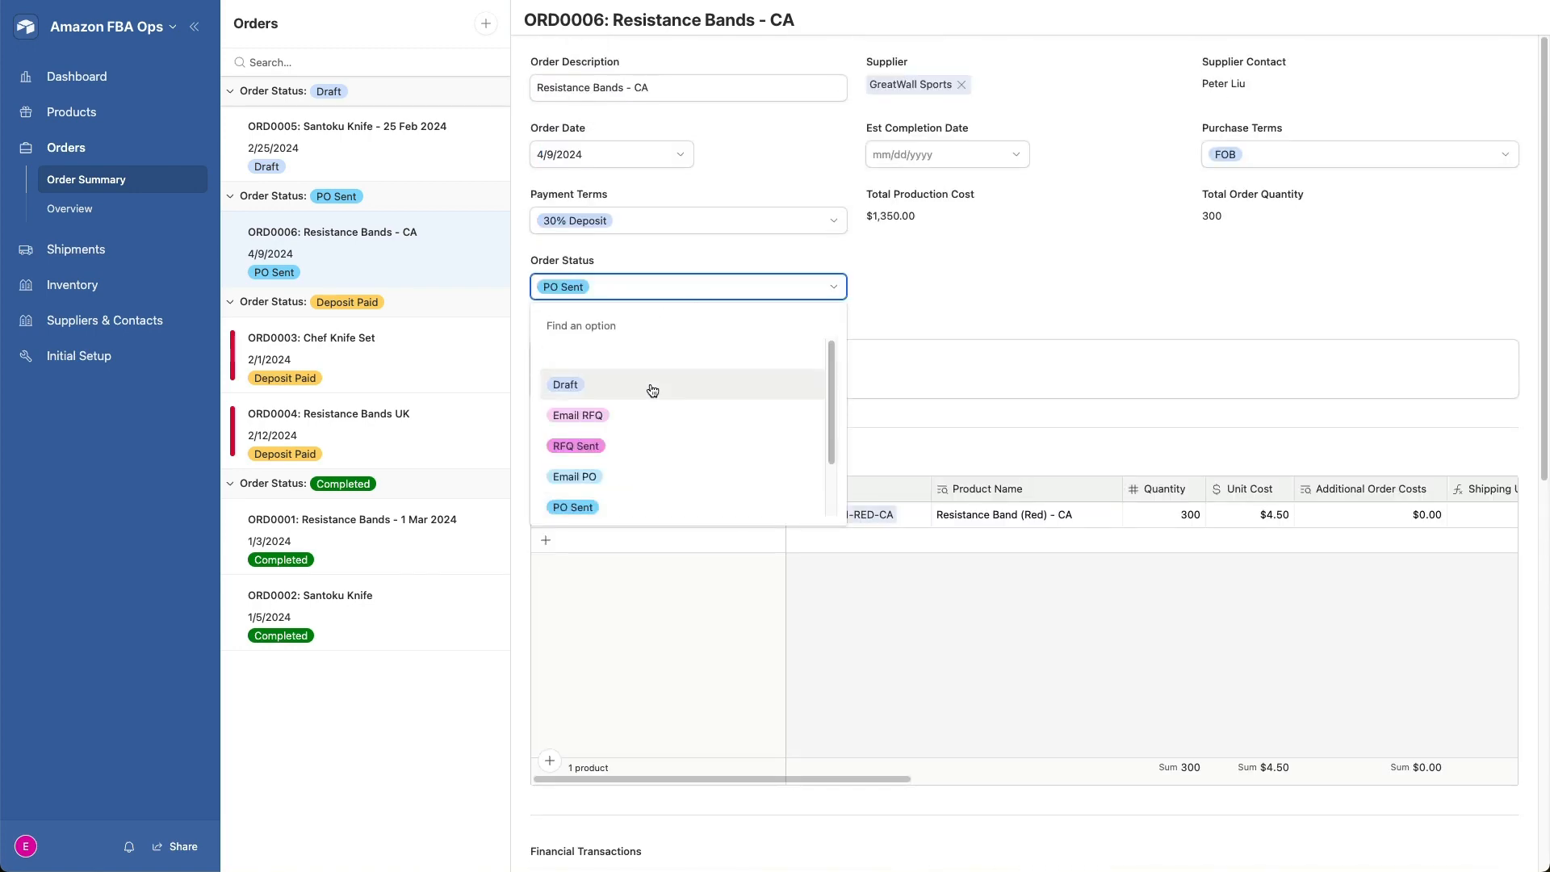
scroll(646, 392, down, 2)
click(635, 468)
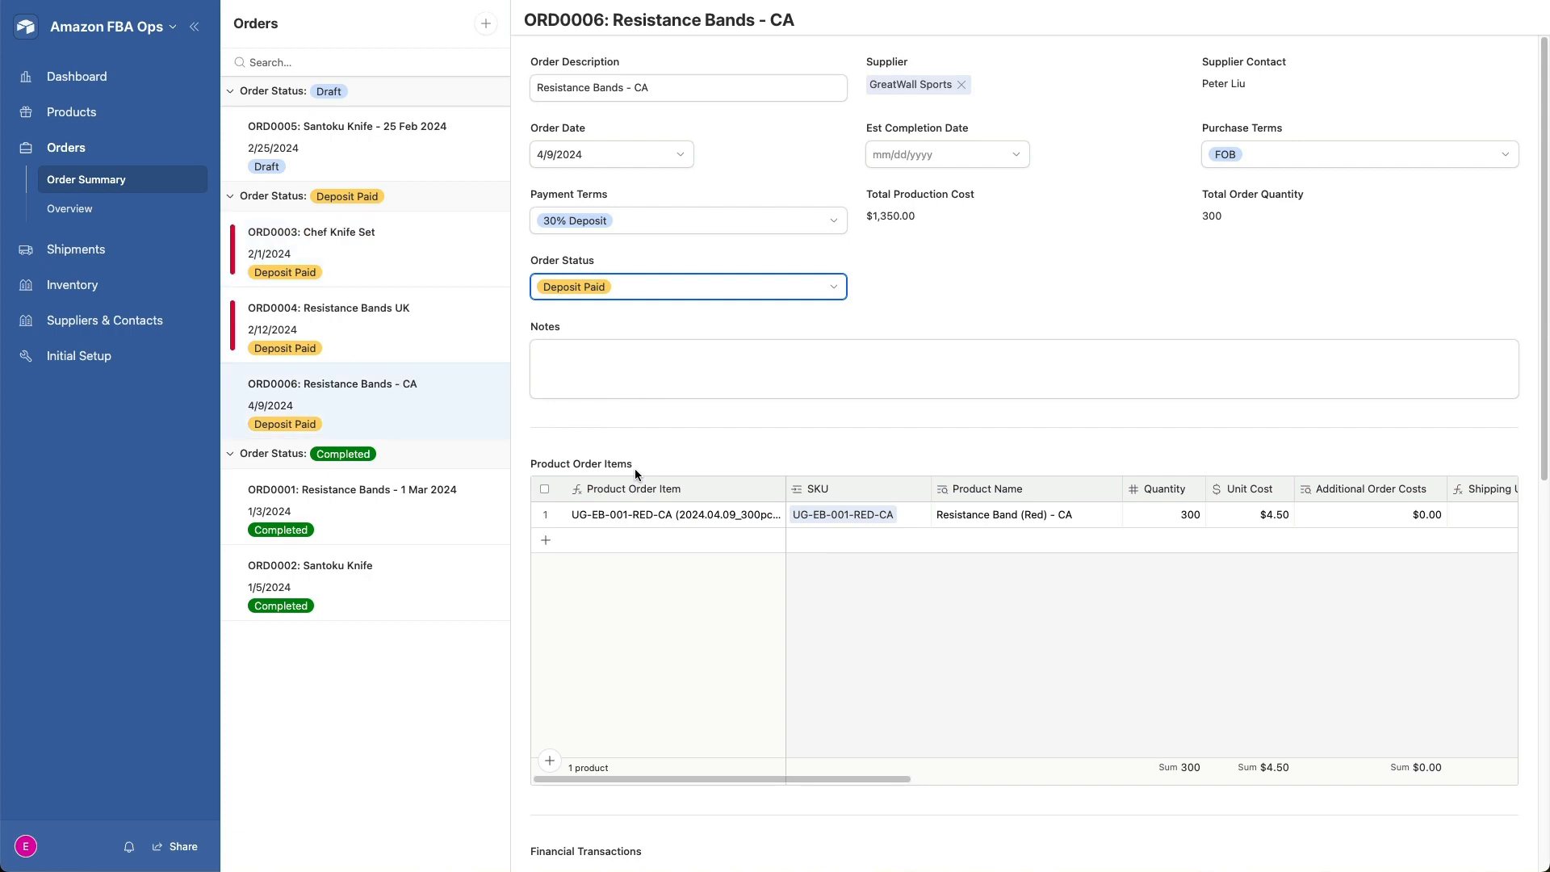
click(970, 153)
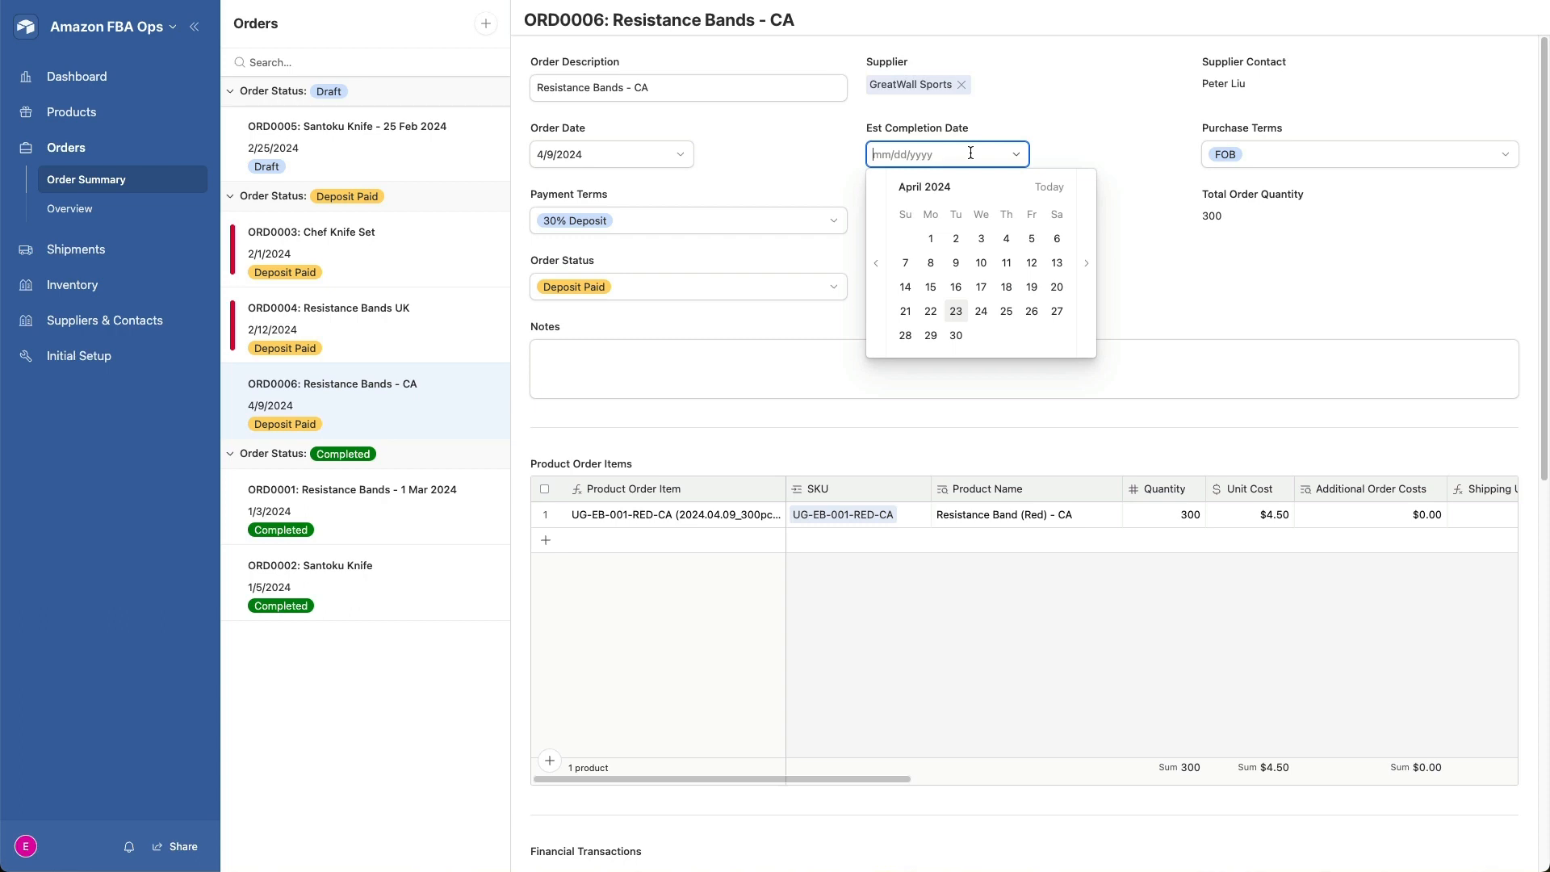
click(958, 284)
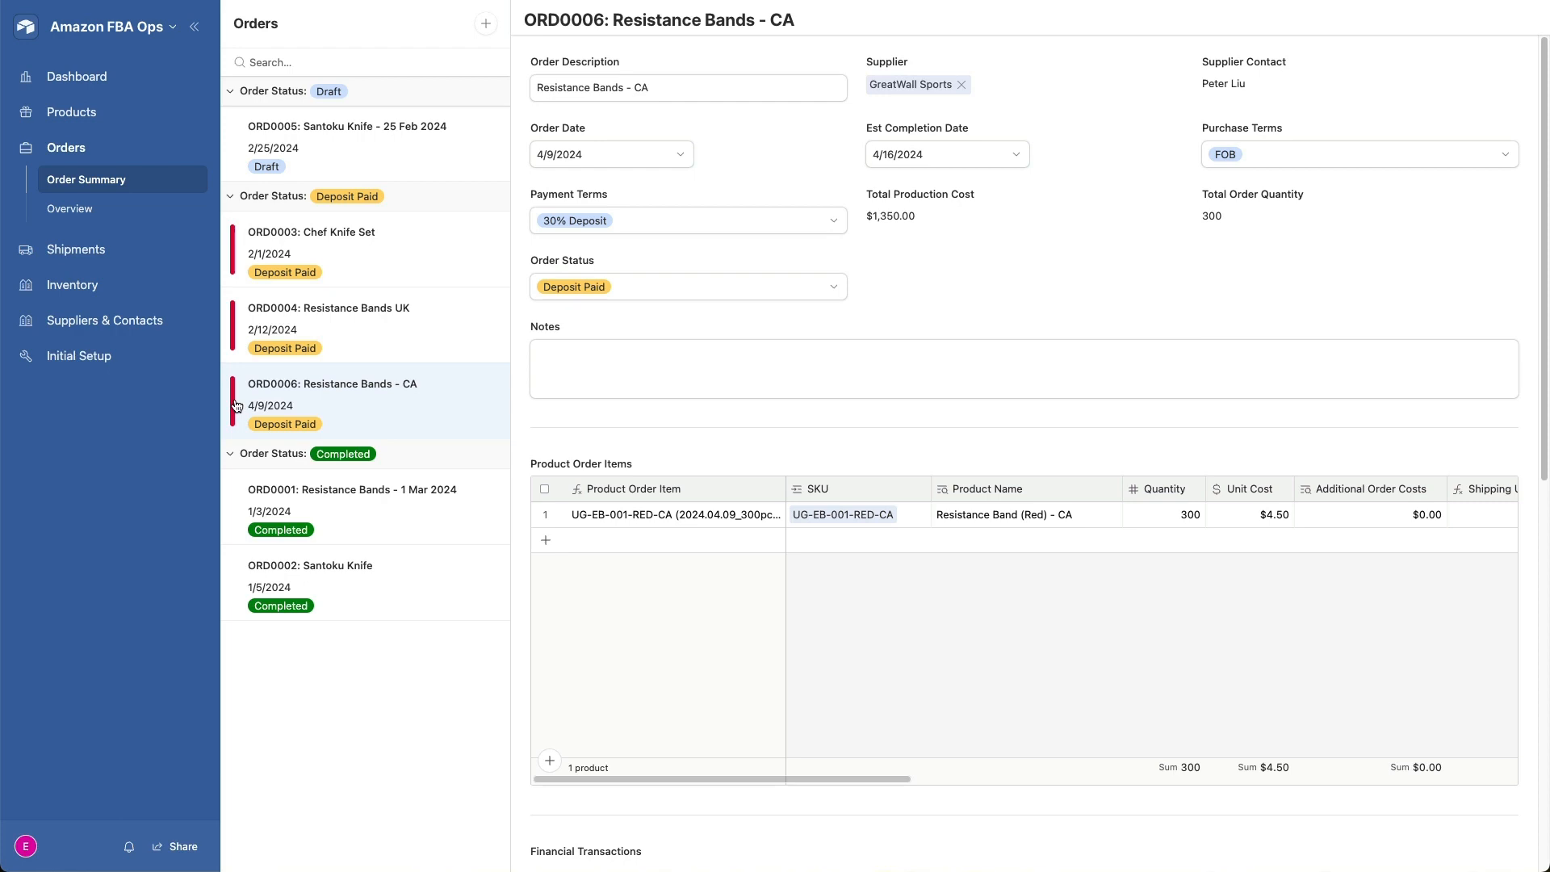
- Change the Resistance Bands - CA order's status to Completed
click(749, 293)
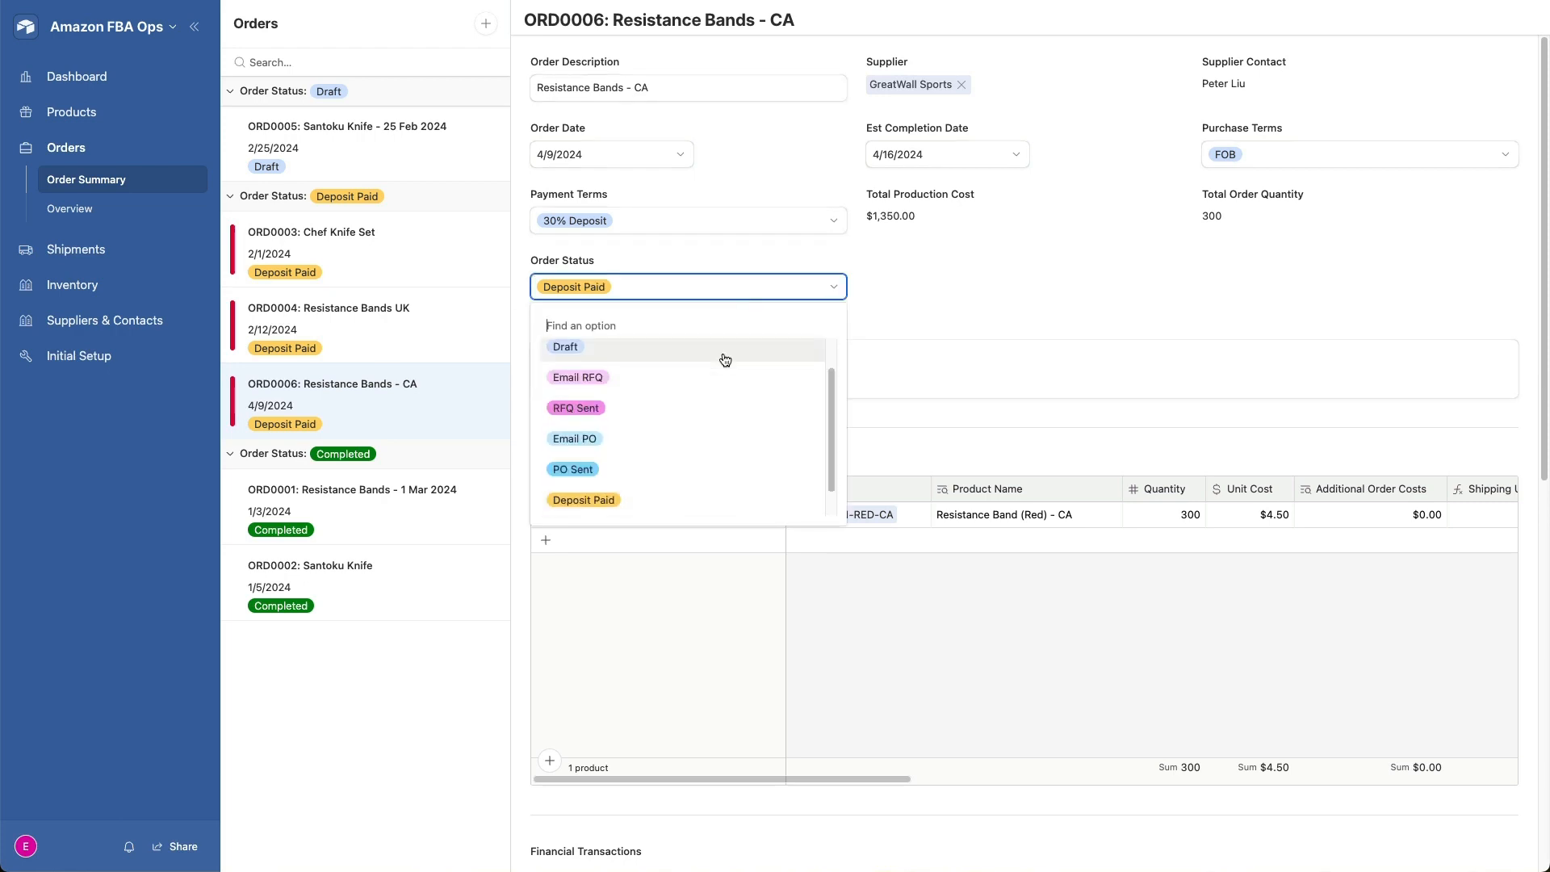
scroll(723, 352, down, 1)
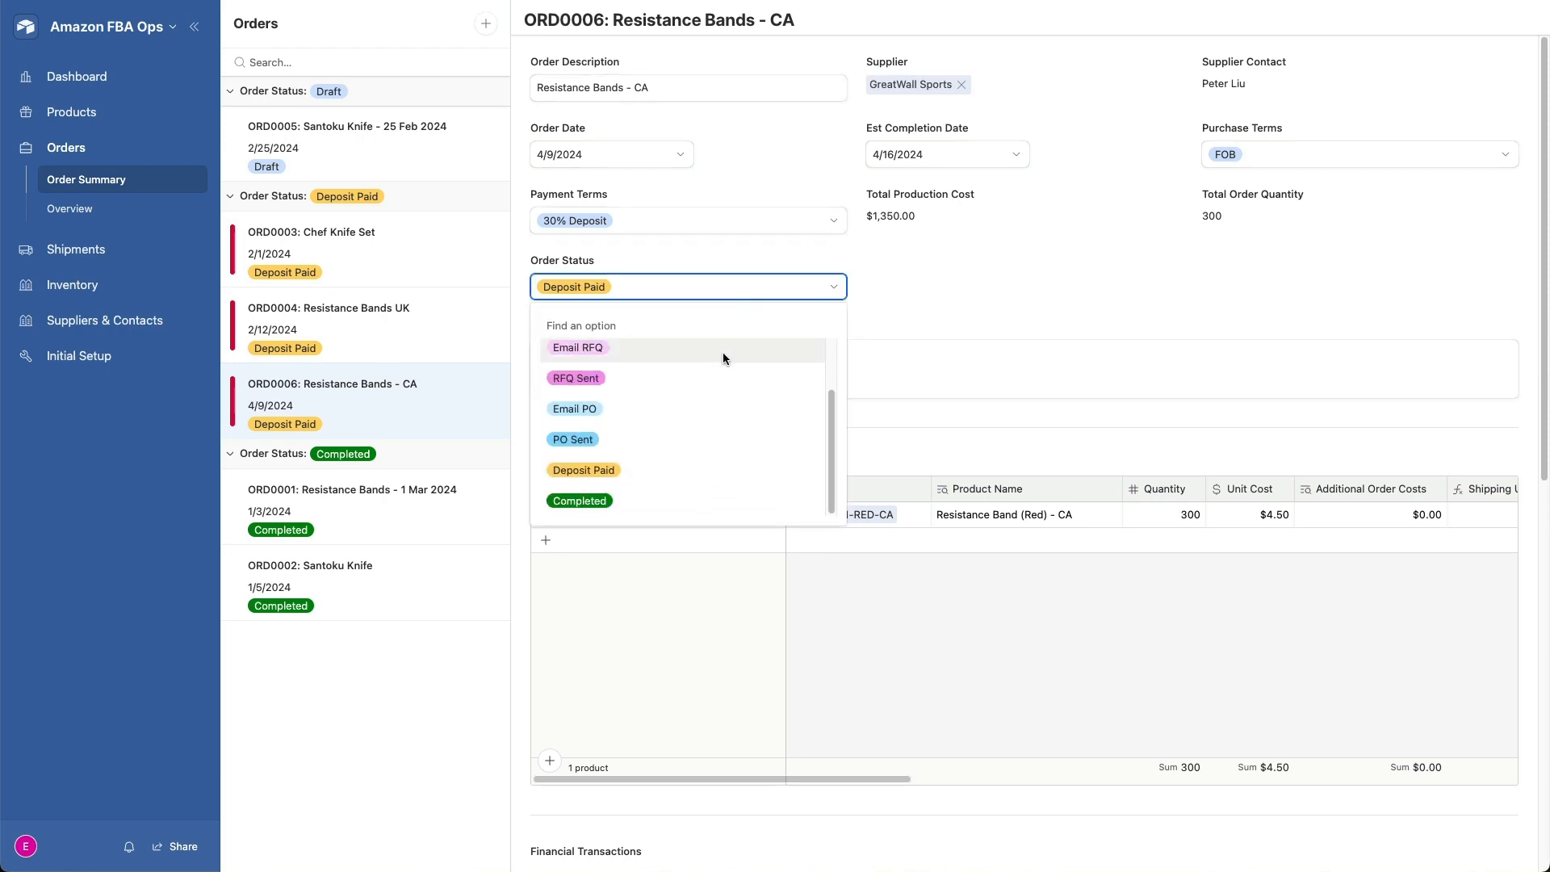
click(655, 504)
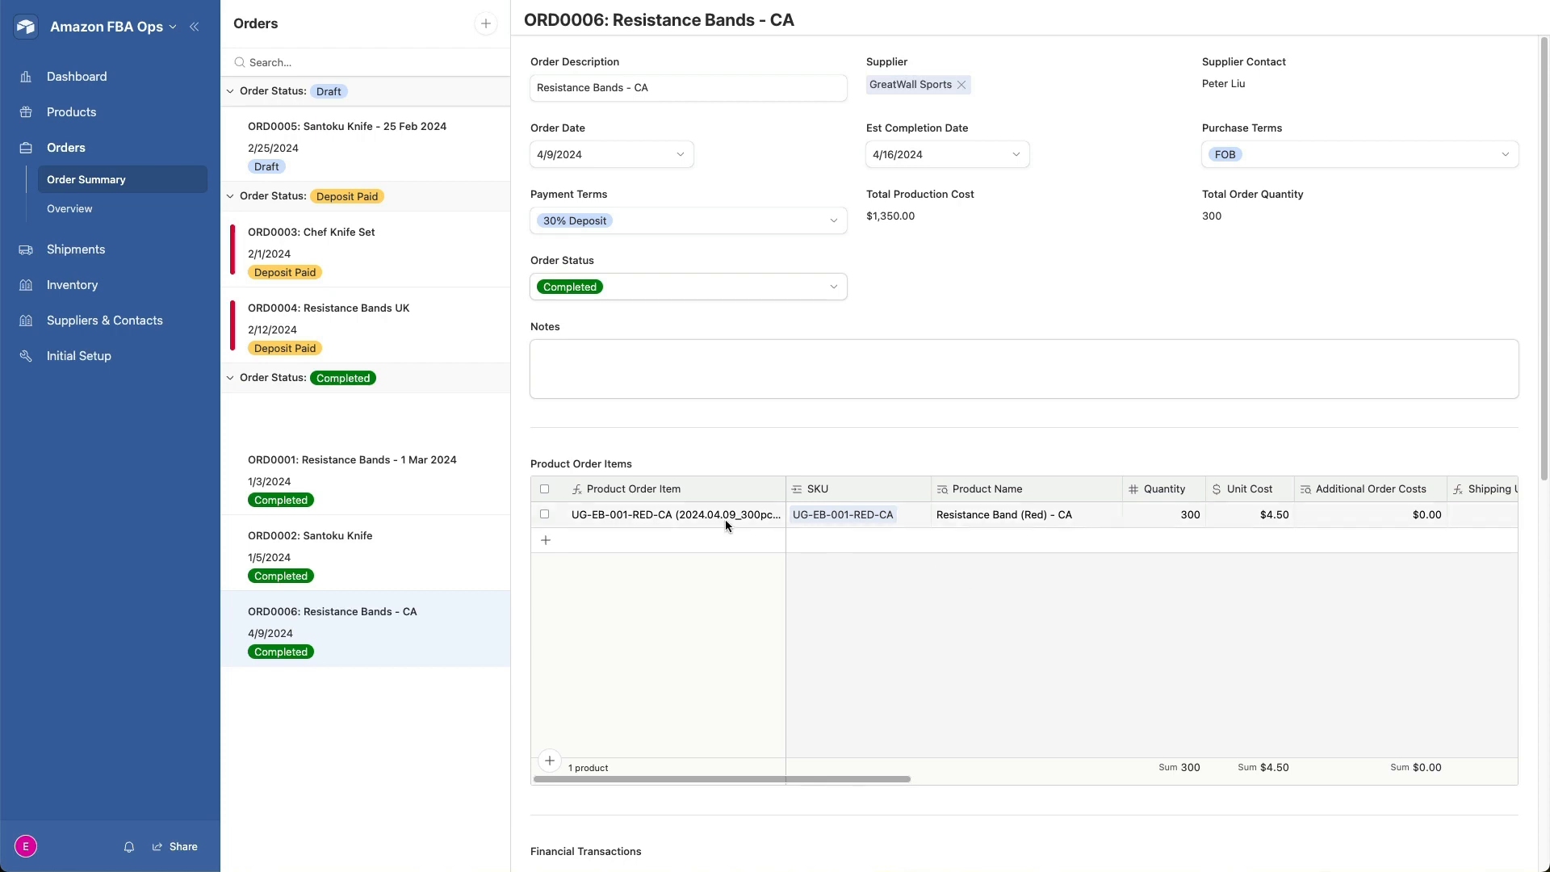
- Assign EastGate Logistics as the UG-EB-001-RED-CA order item's freight forwarder and set its item status to Sent to Freight Forwarder
scroll(909, 602, right, 10)
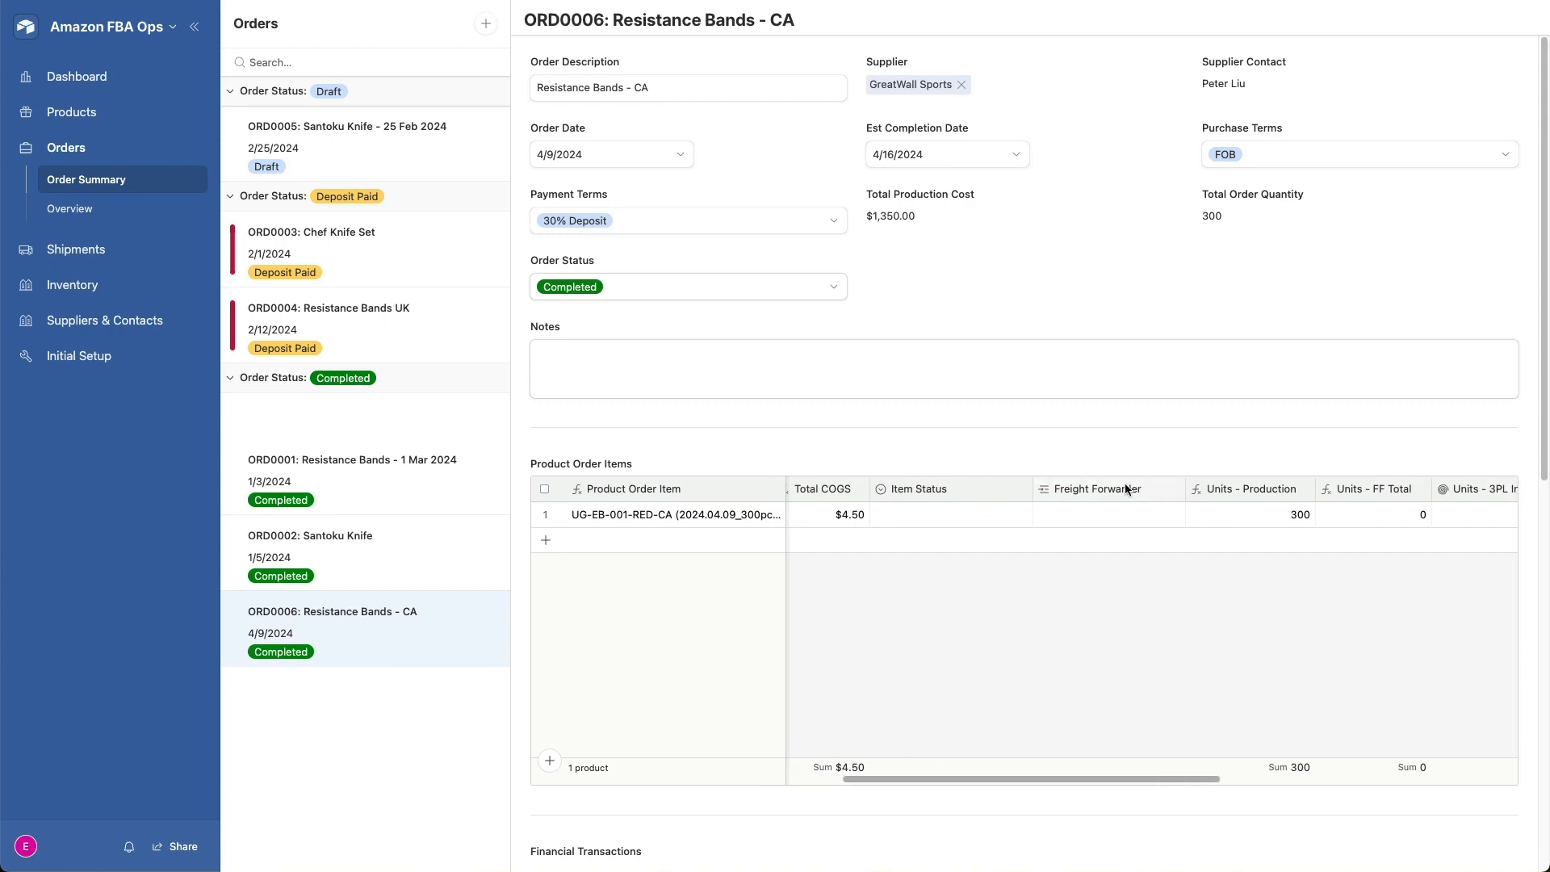
click(1092, 511)
click(1046, 514)
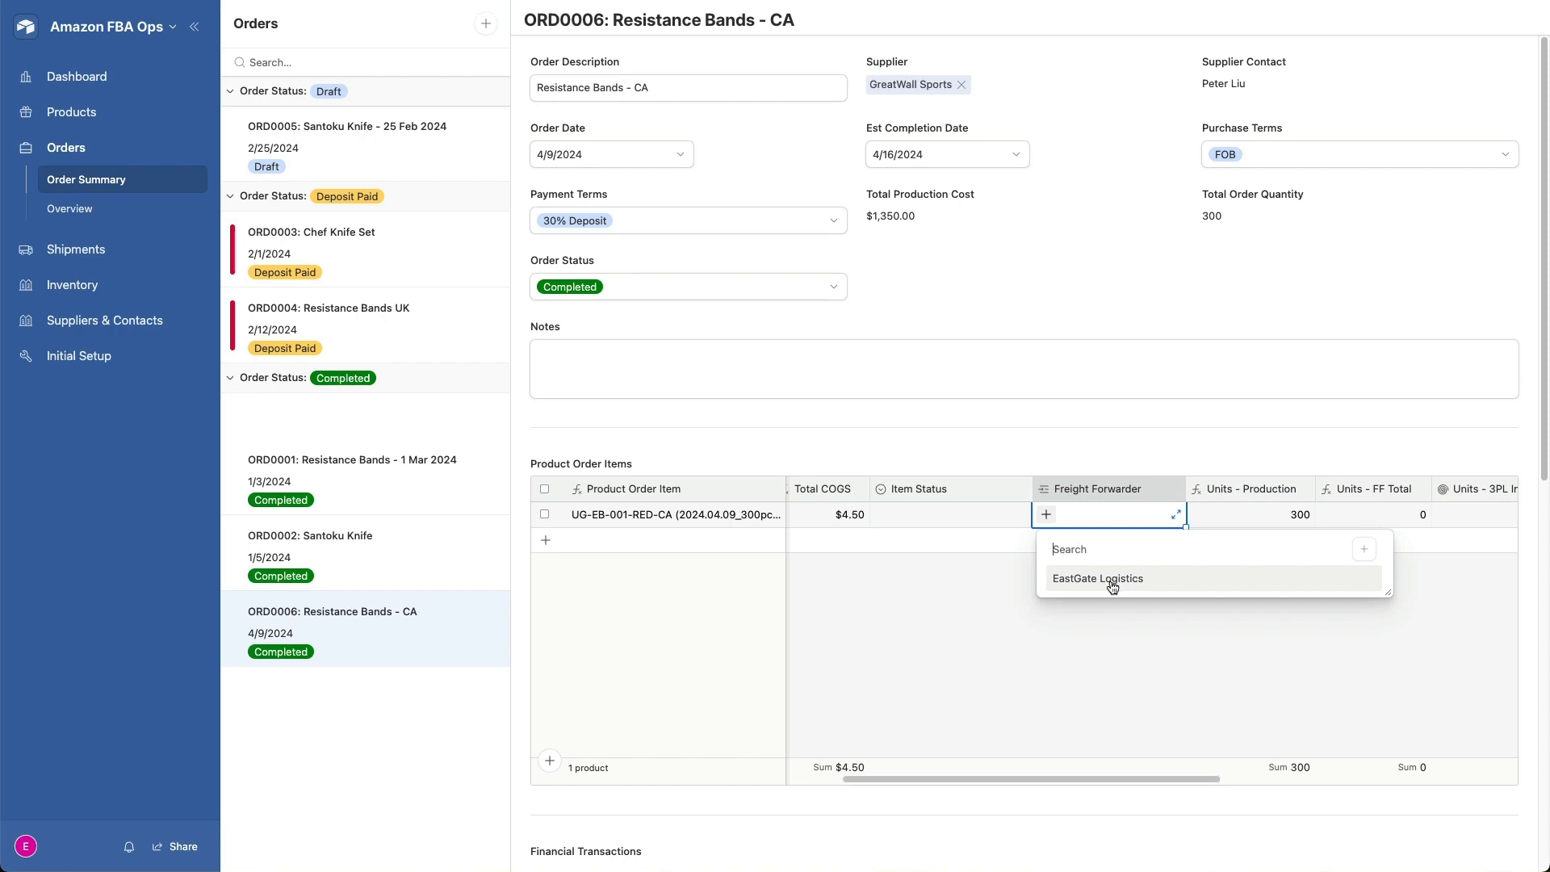
click(1112, 580)
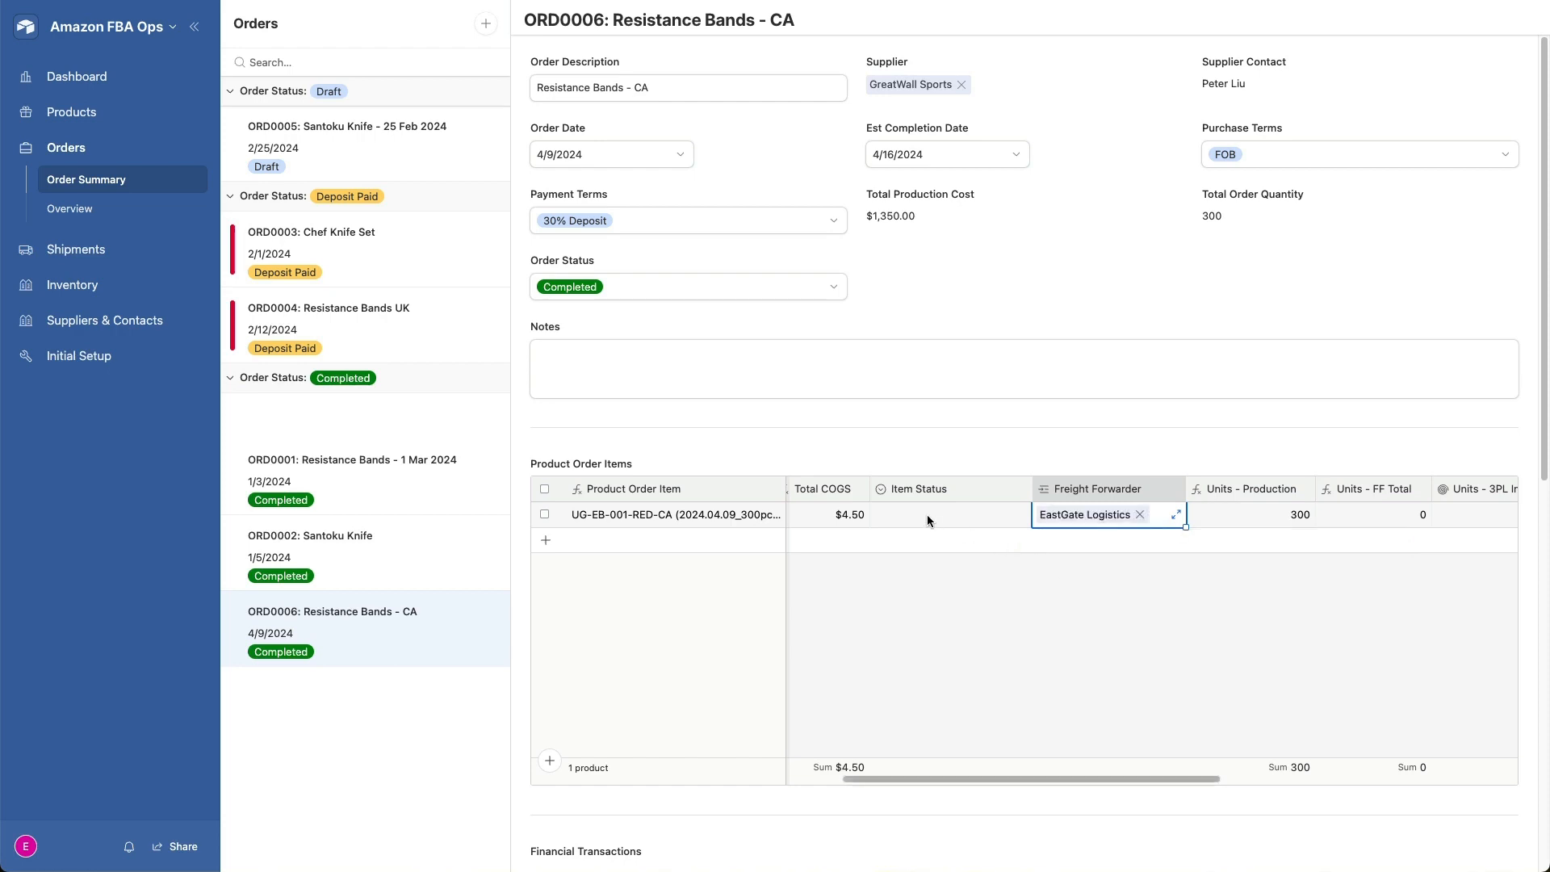
click(927, 521)
click(1015, 514)
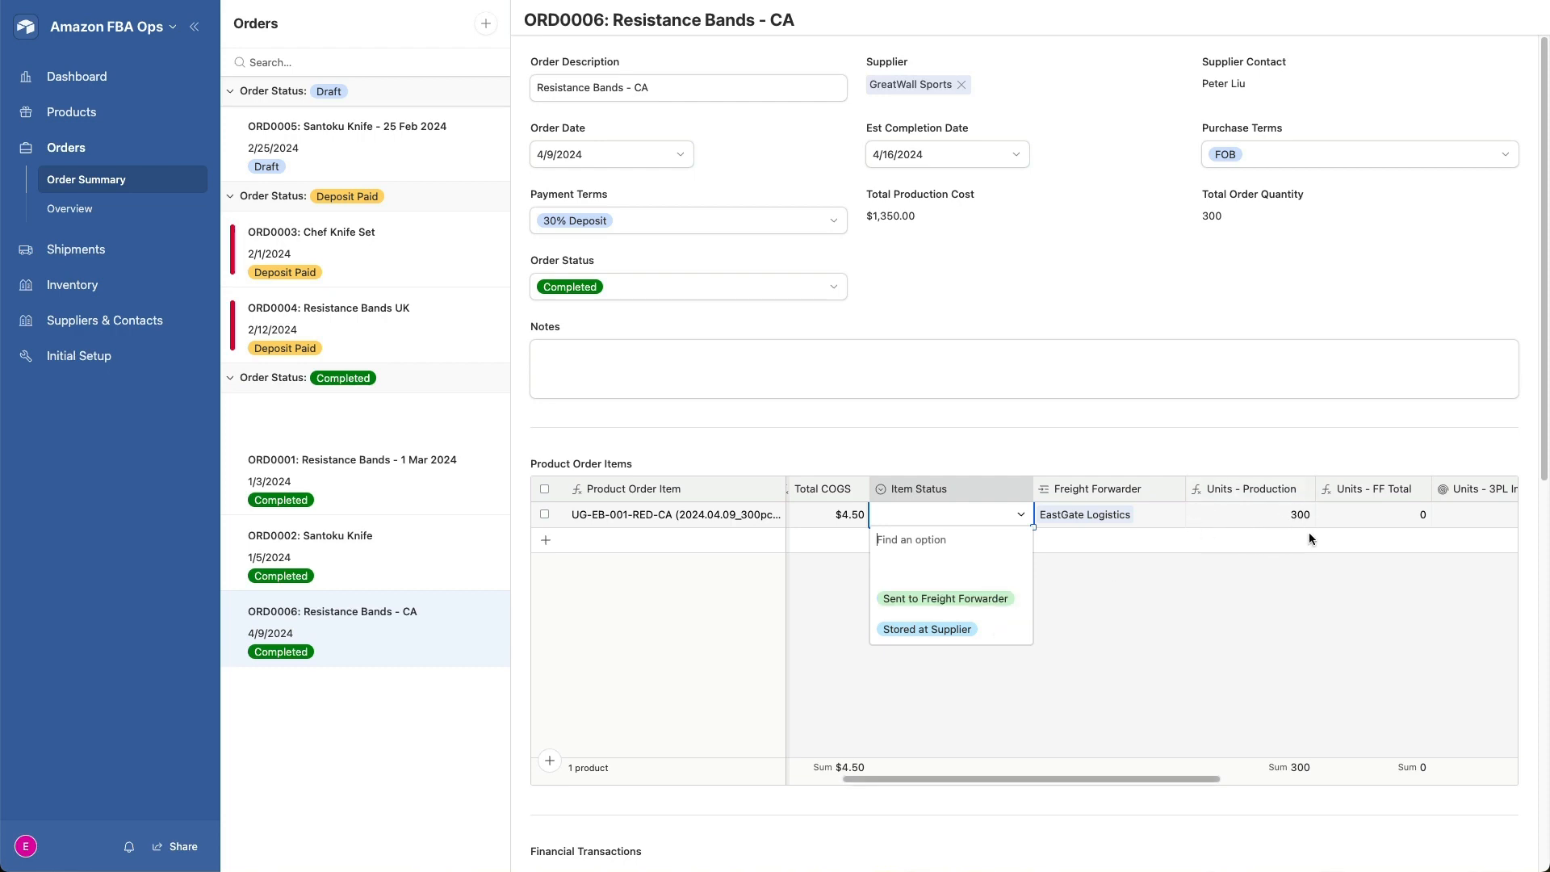
click(939, 600)
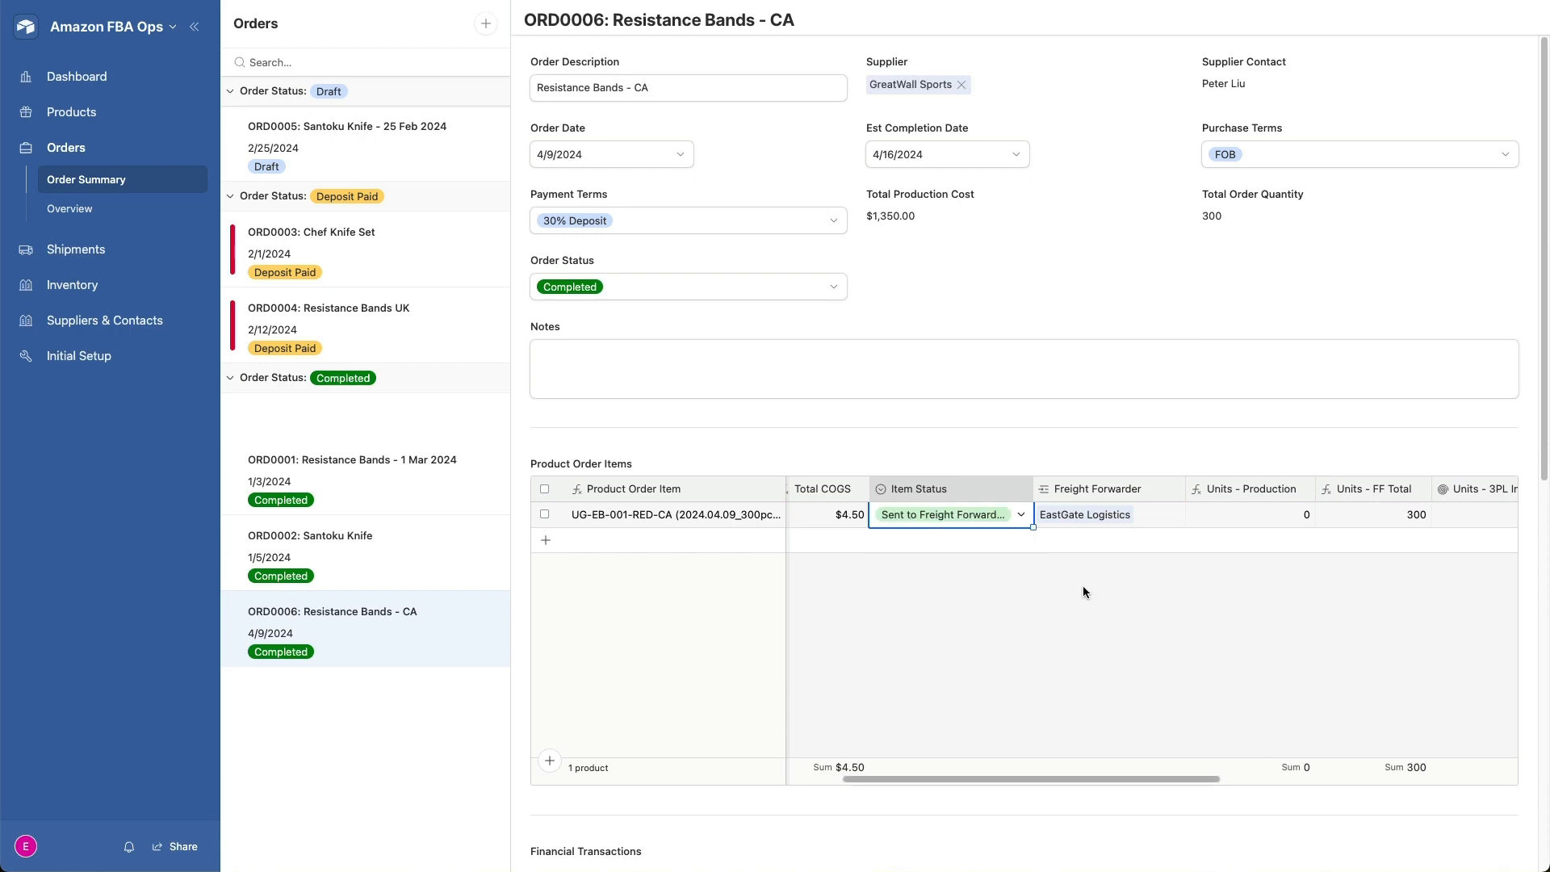
scroll(1083, 585, right, 3)
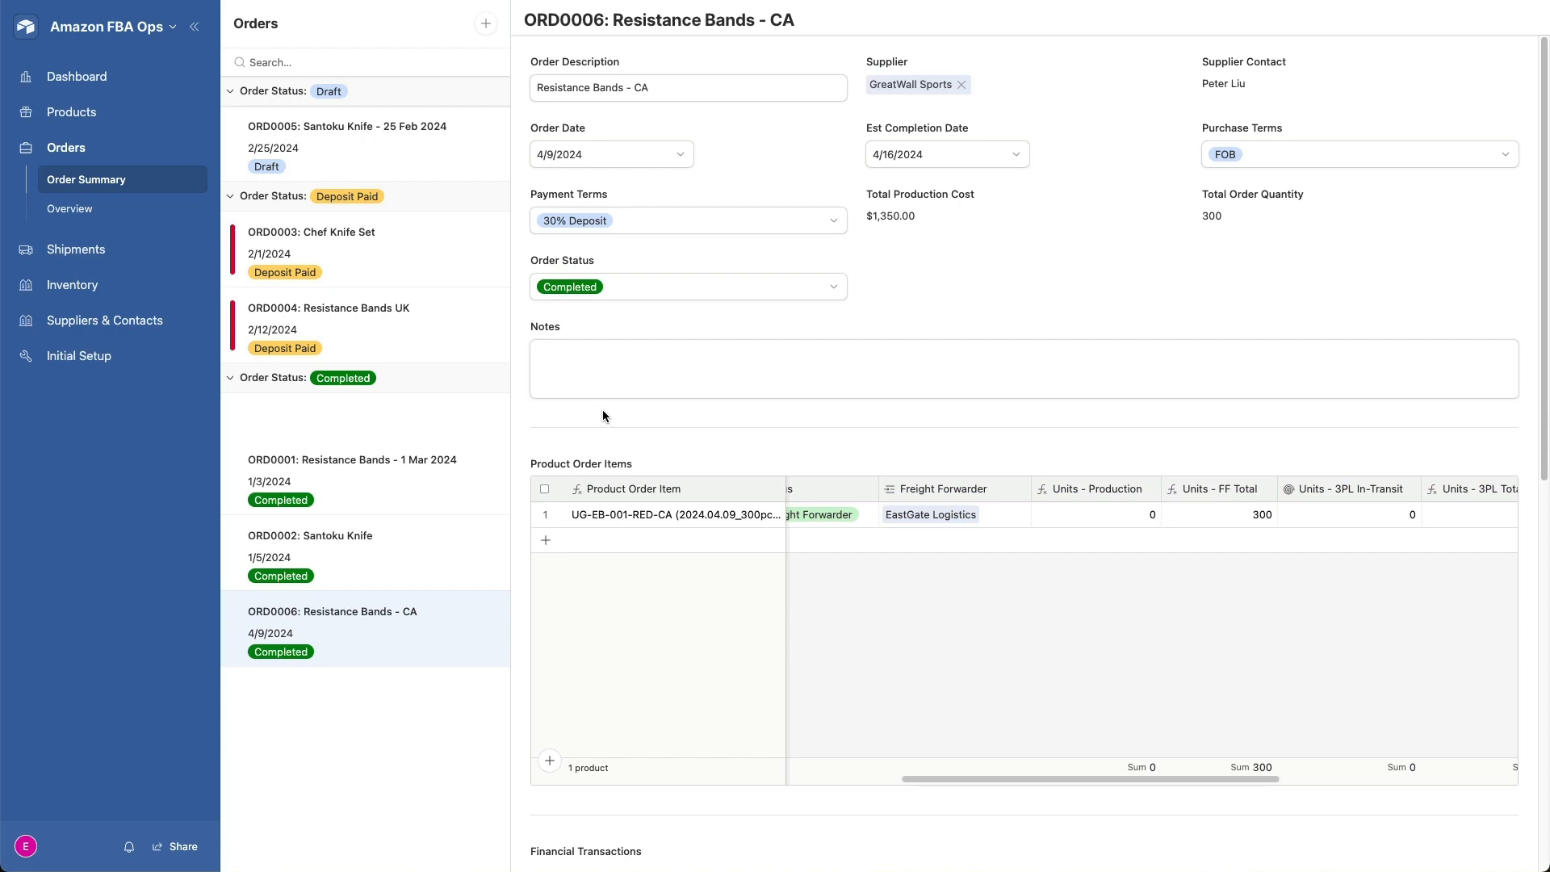
- Start a new shipment of type Freight named "Bands to Canada - 23 Apr 2024"
click(89, 250)
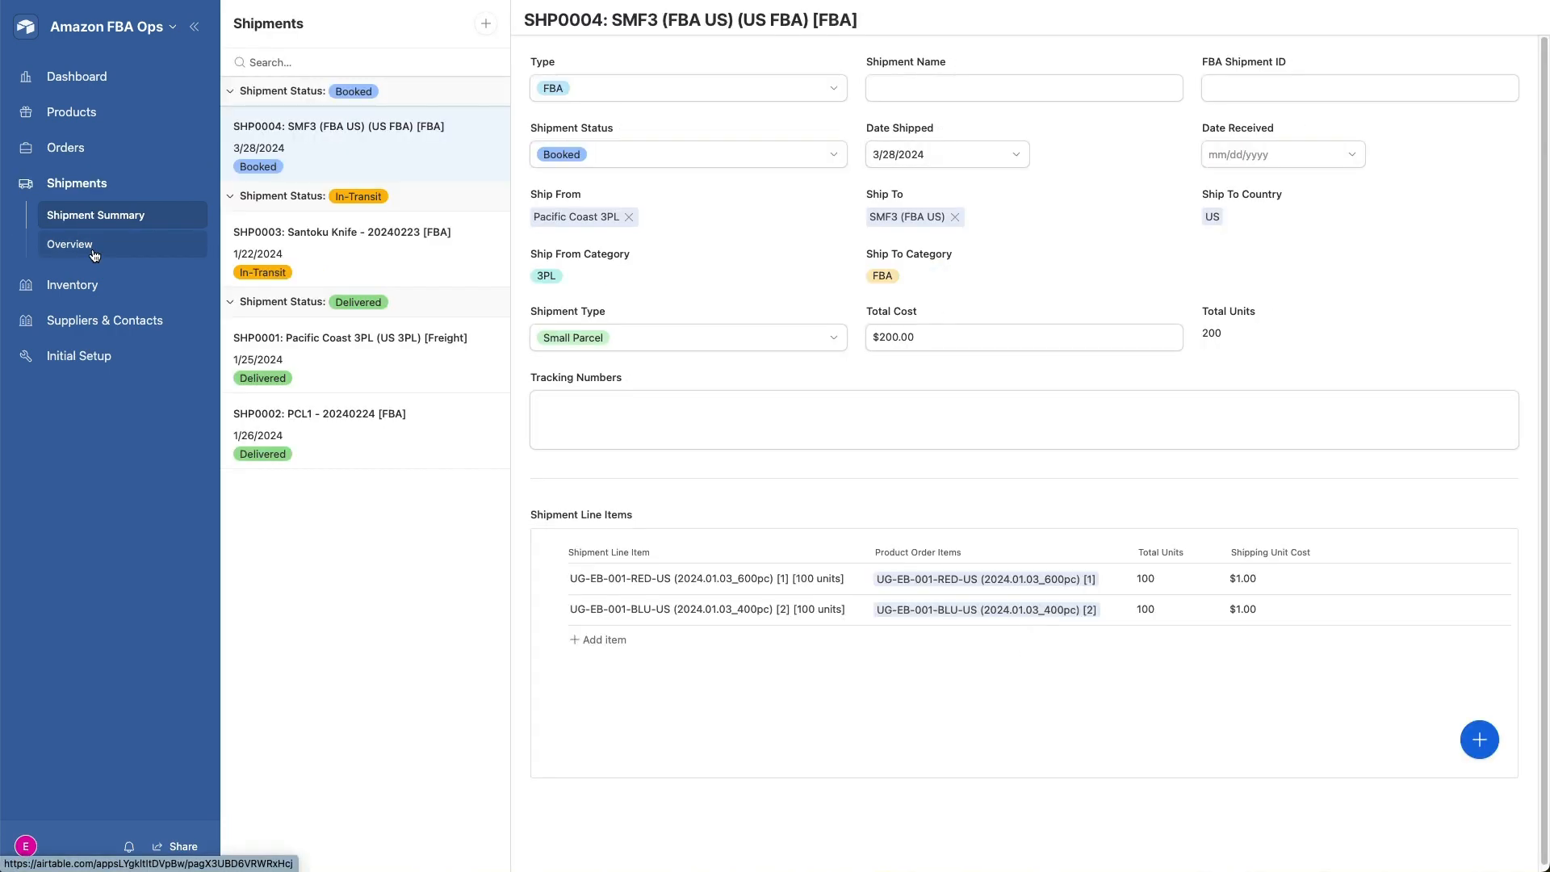
click(487, 25)
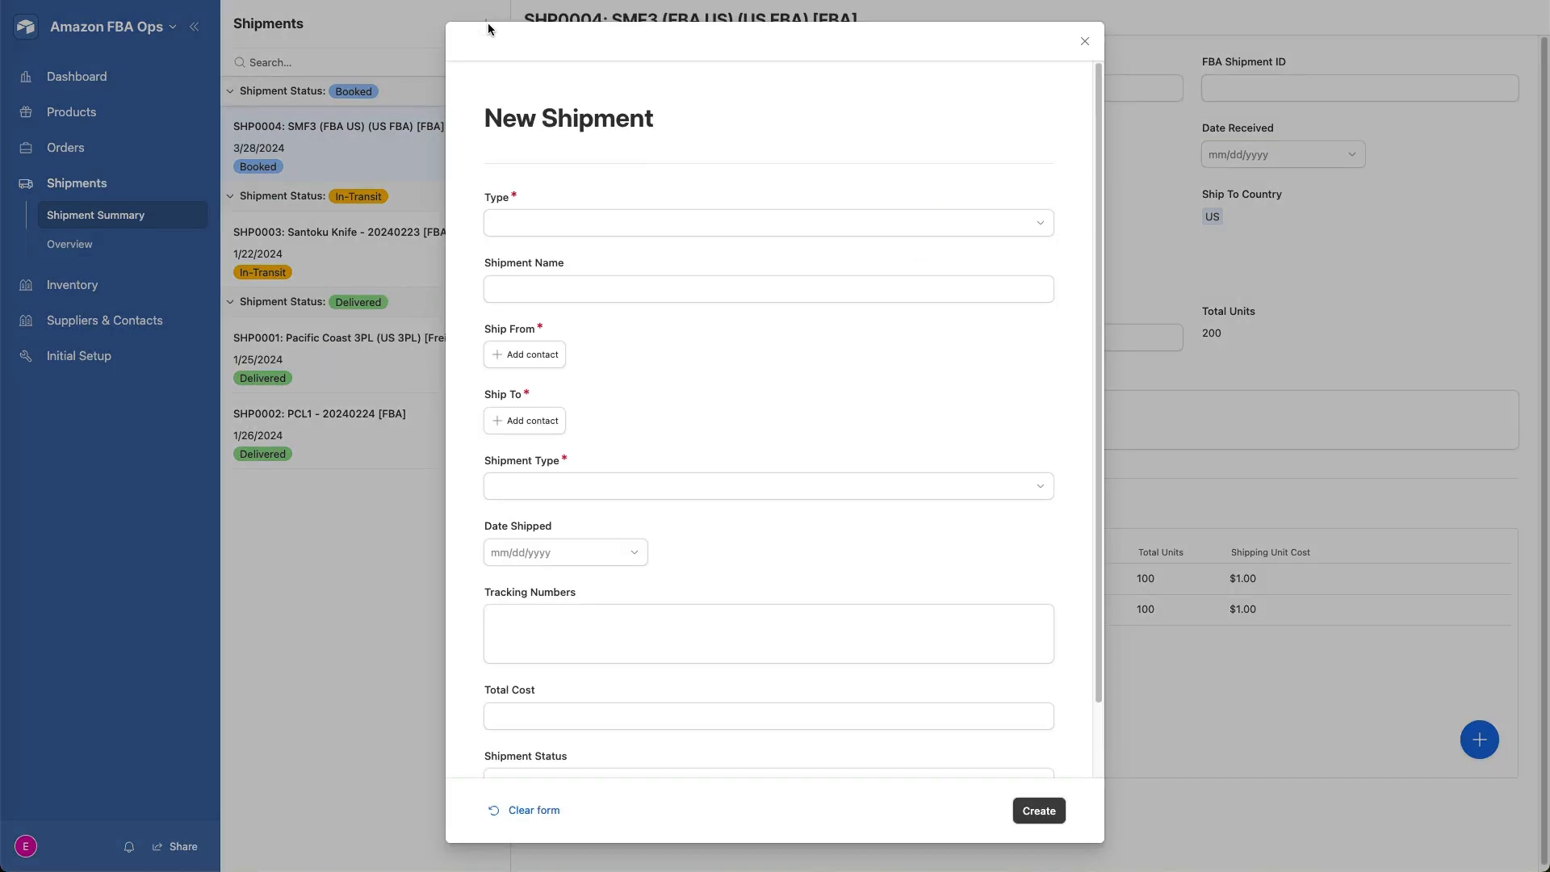
click(752, 227)
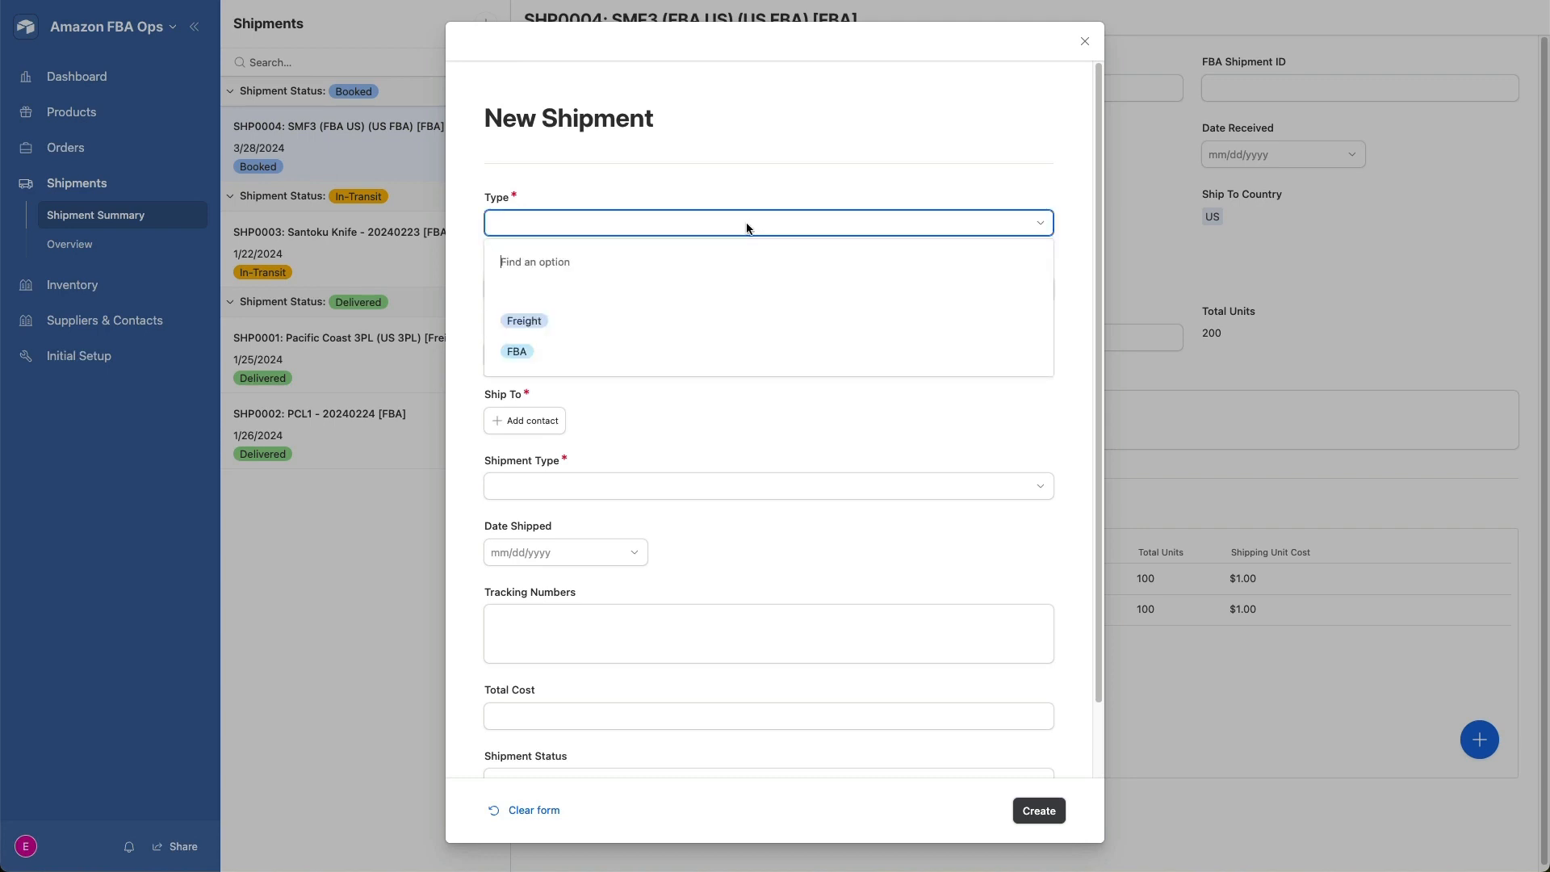
click(591, 324)
click(722, 290)
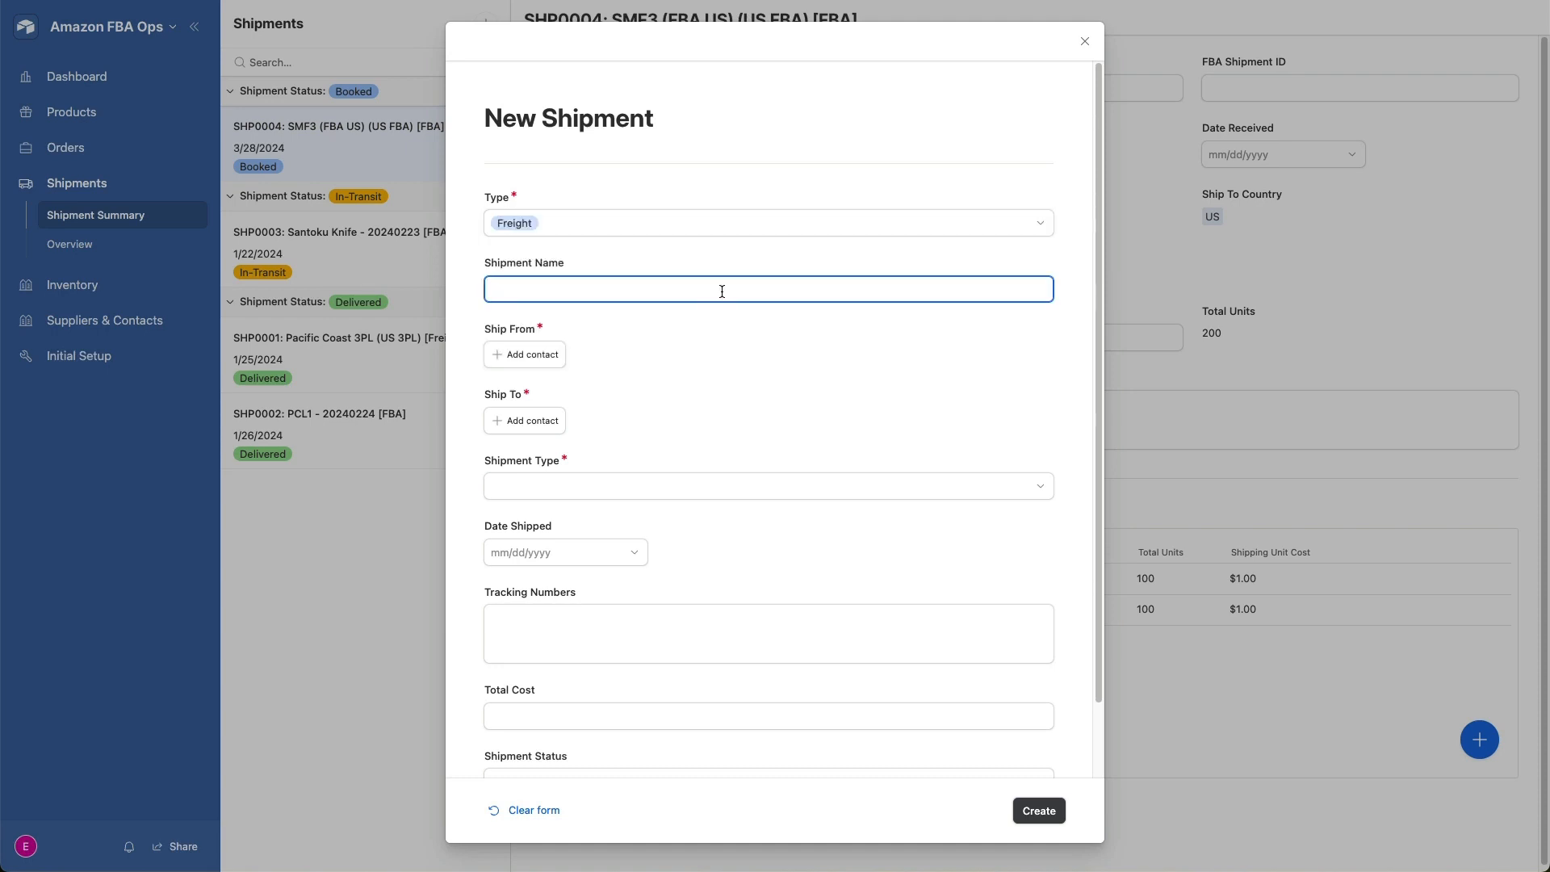
text(Bands to Canada - 23 Apr 2024)
- Set the new shipment to ship from EastGate Logistics and ship to MapleLeaf 3PL
click(529, 355)
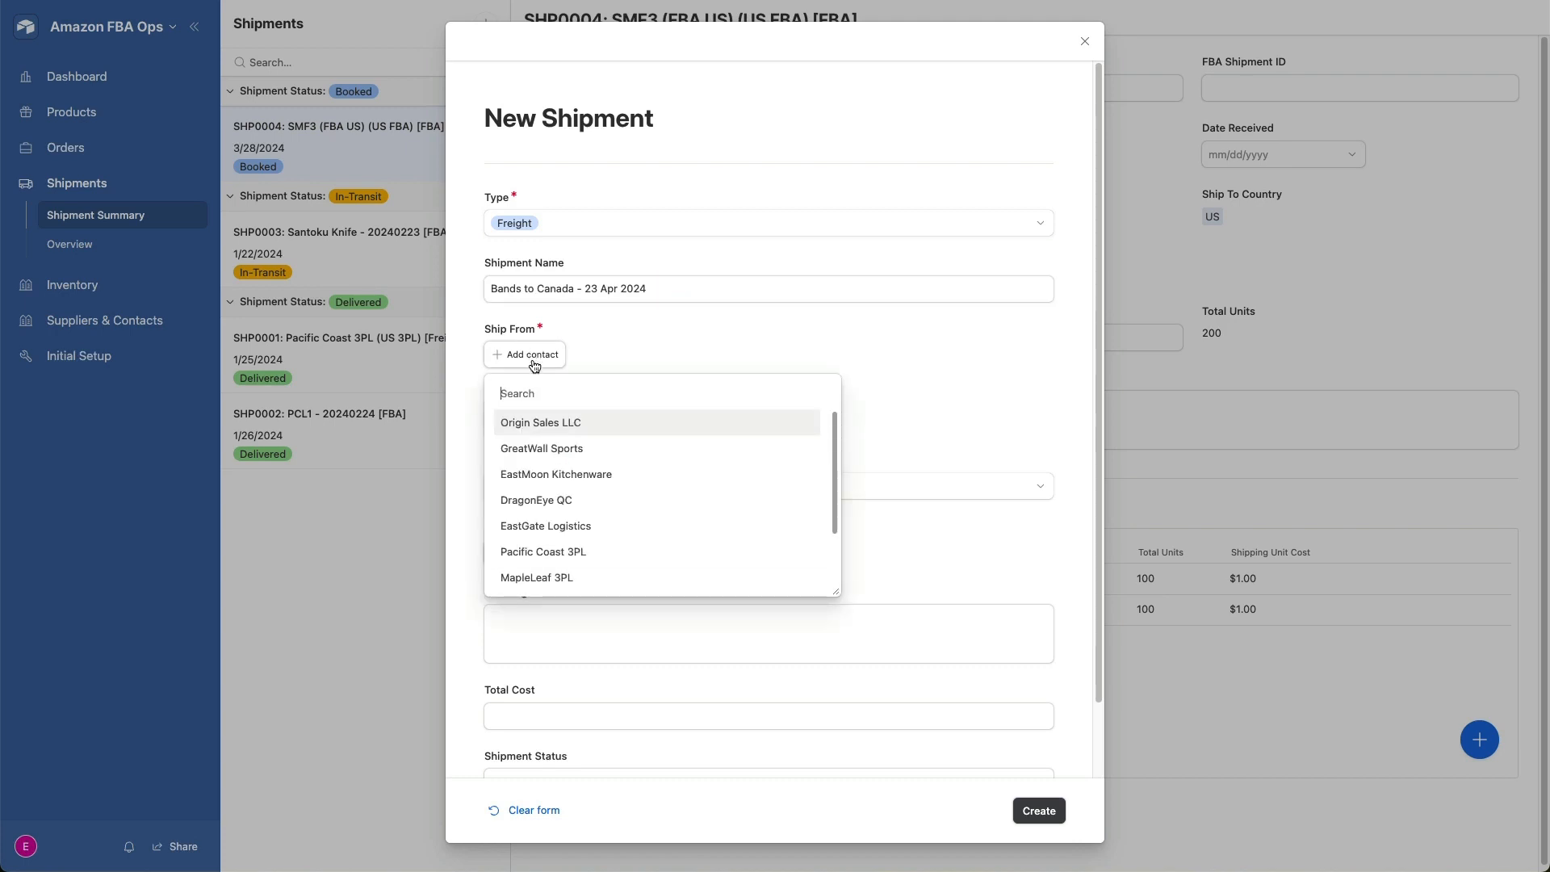
click(575, 528)
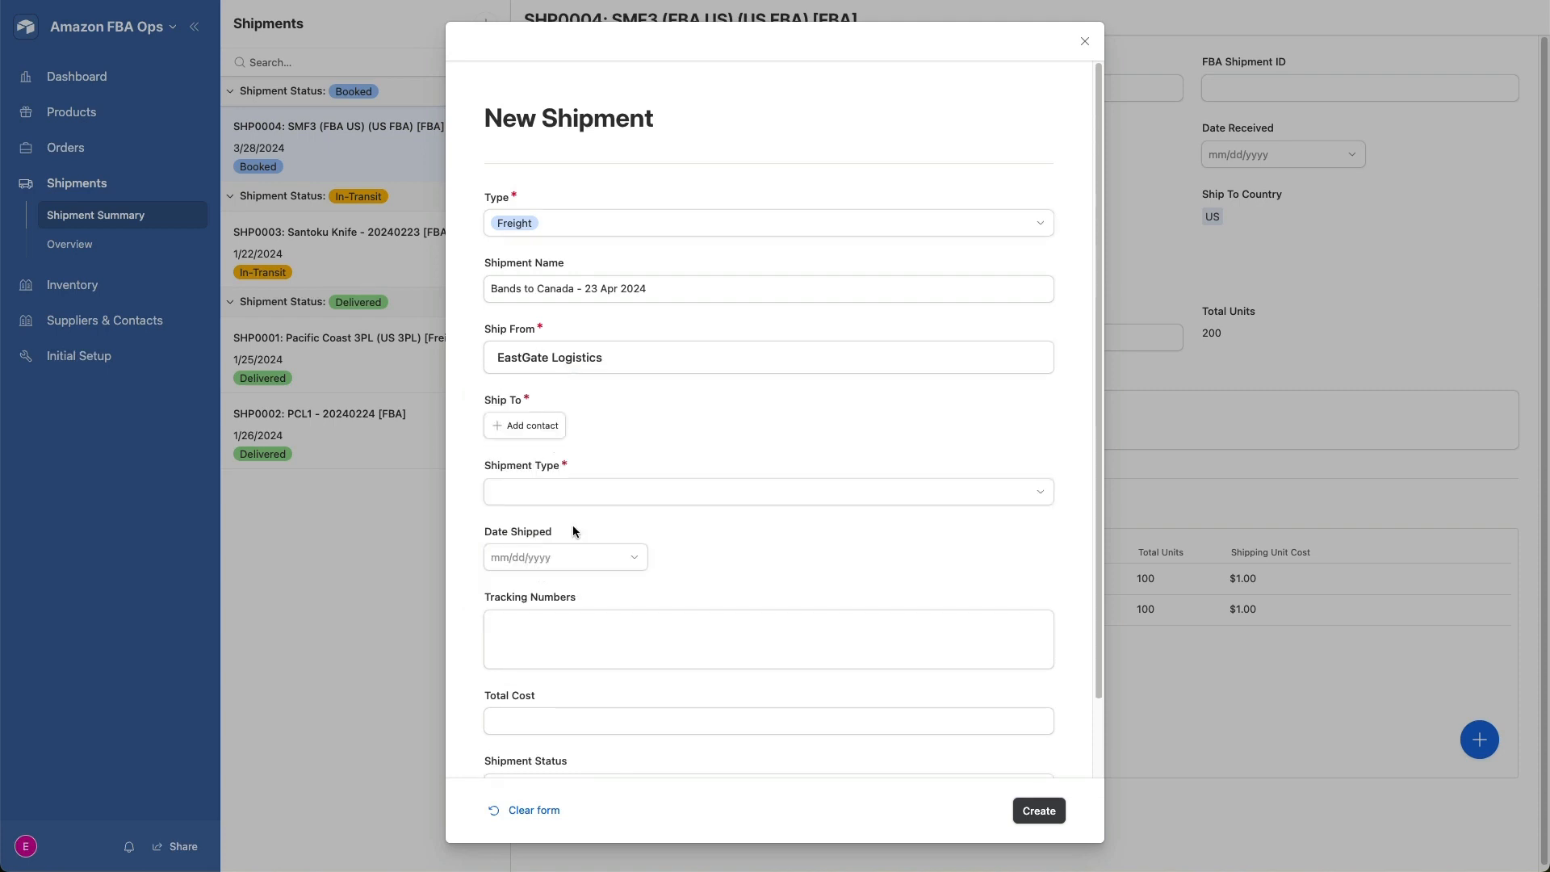
click(525, 426)
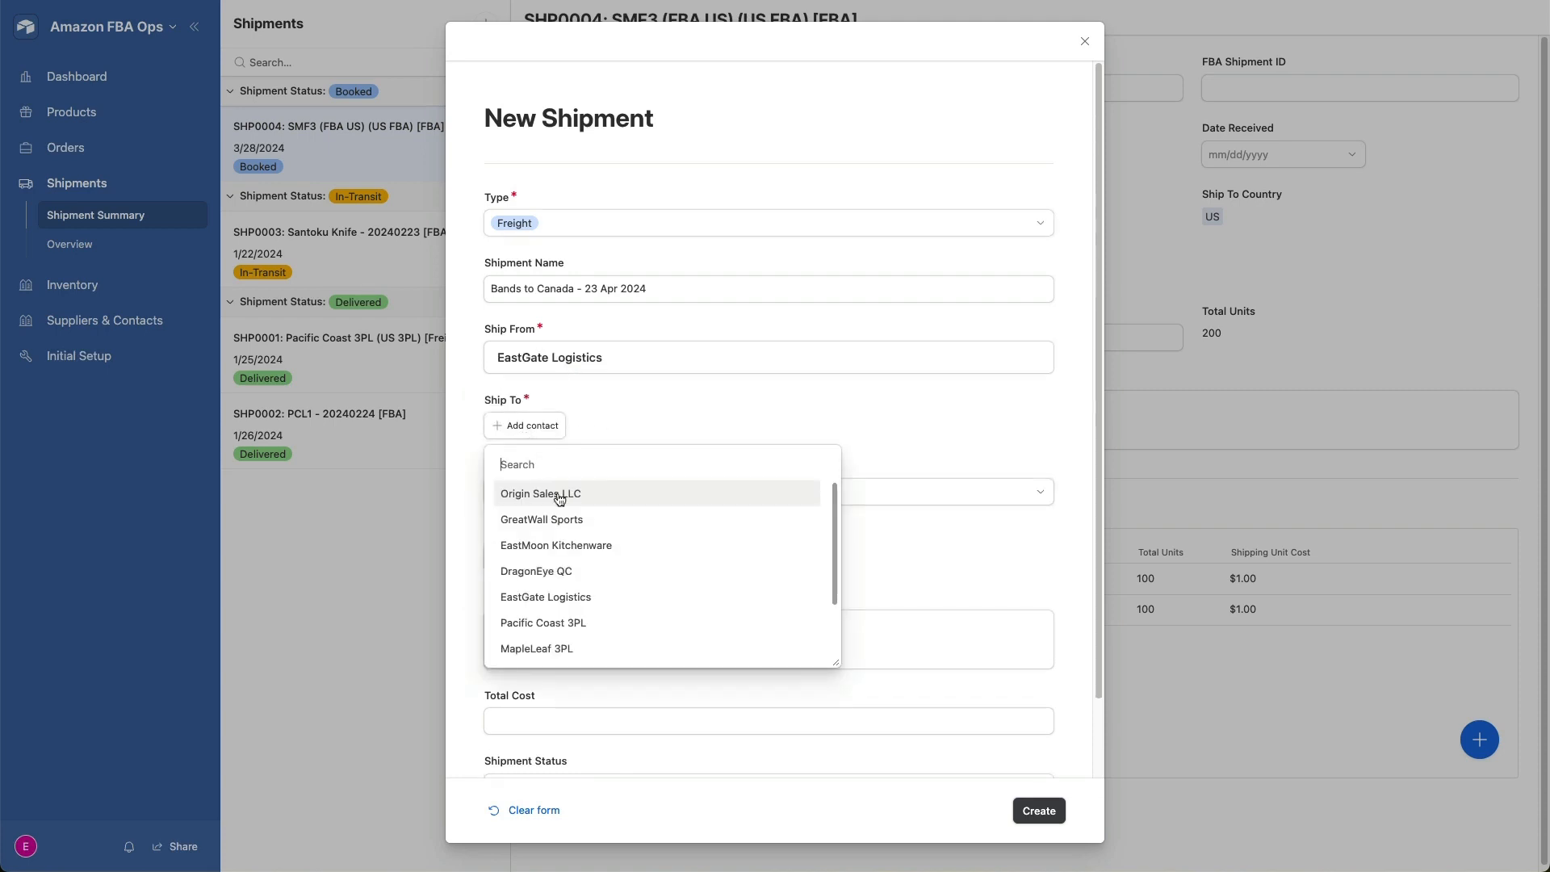
click(551, 650)
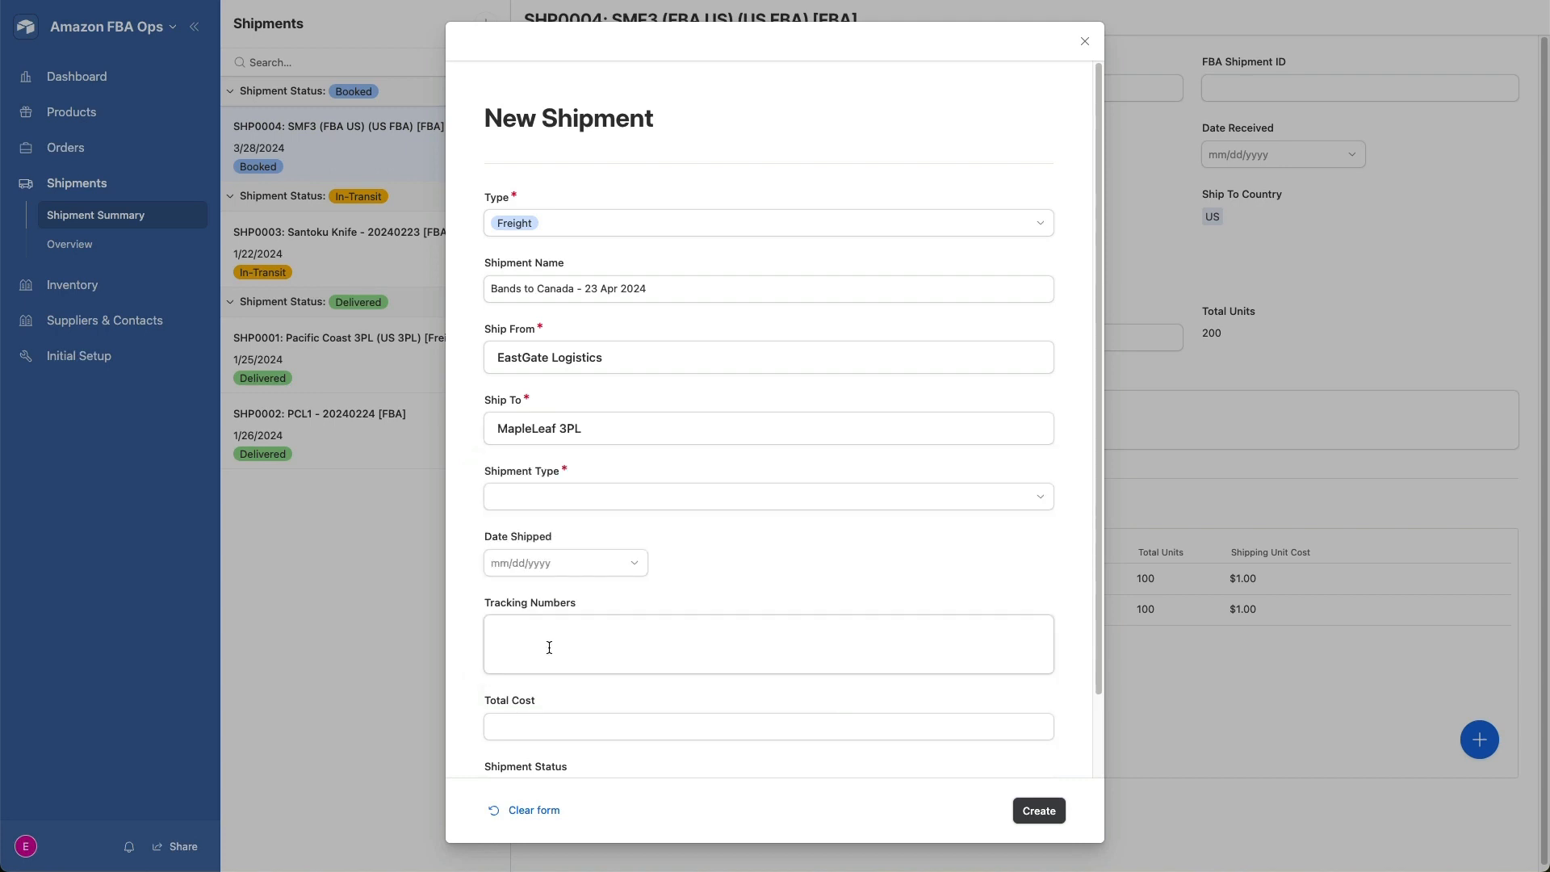
- Choose Sea as the shipment type and create the Bands to Canada shipment
click(710, 501)
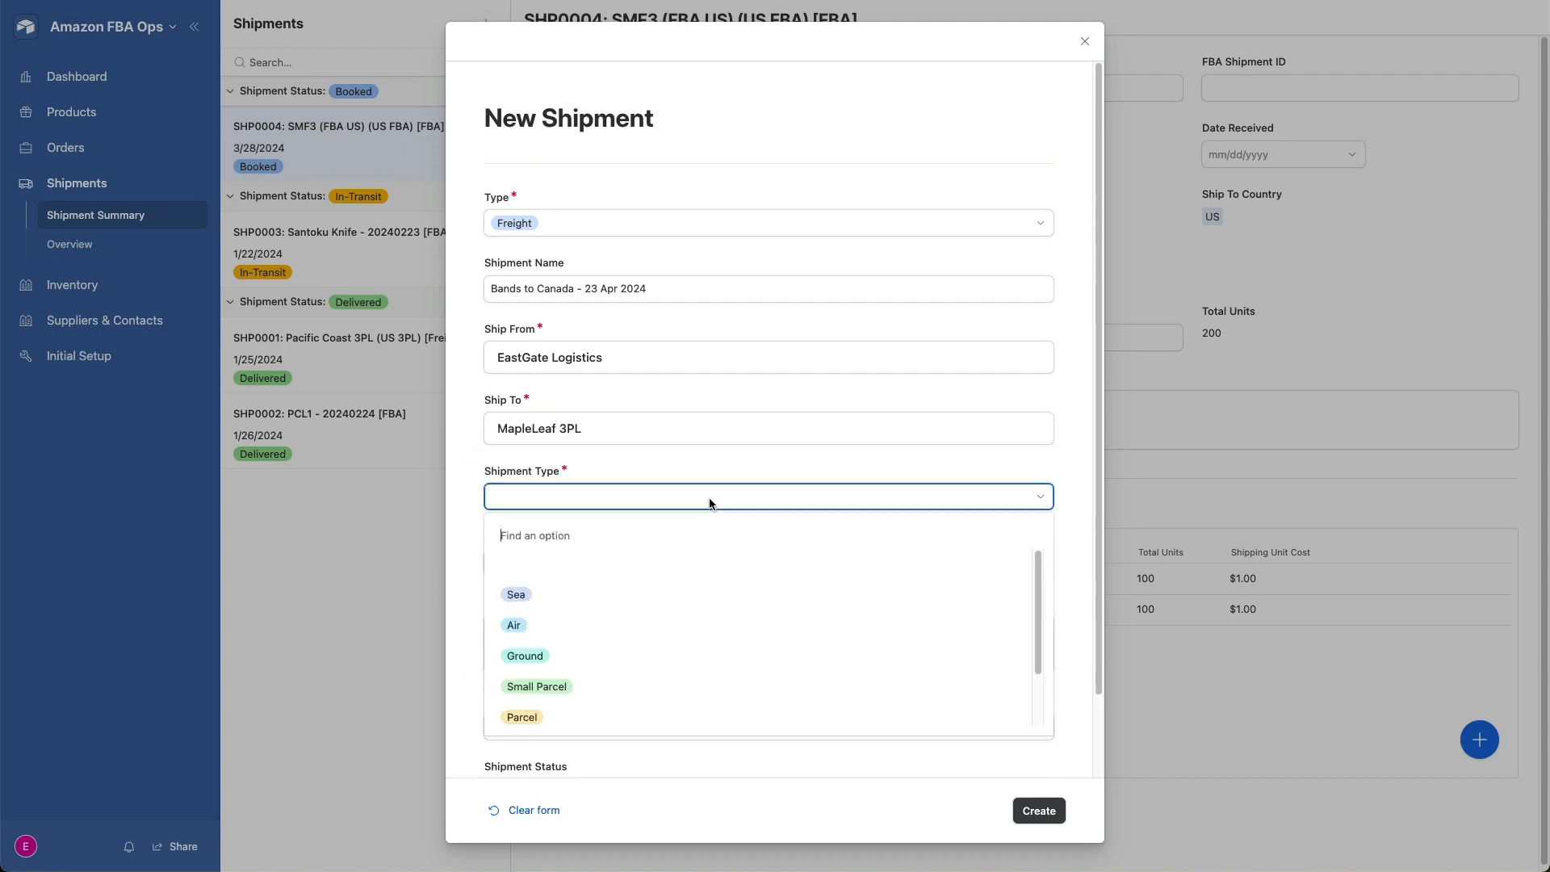
click(522, 598)
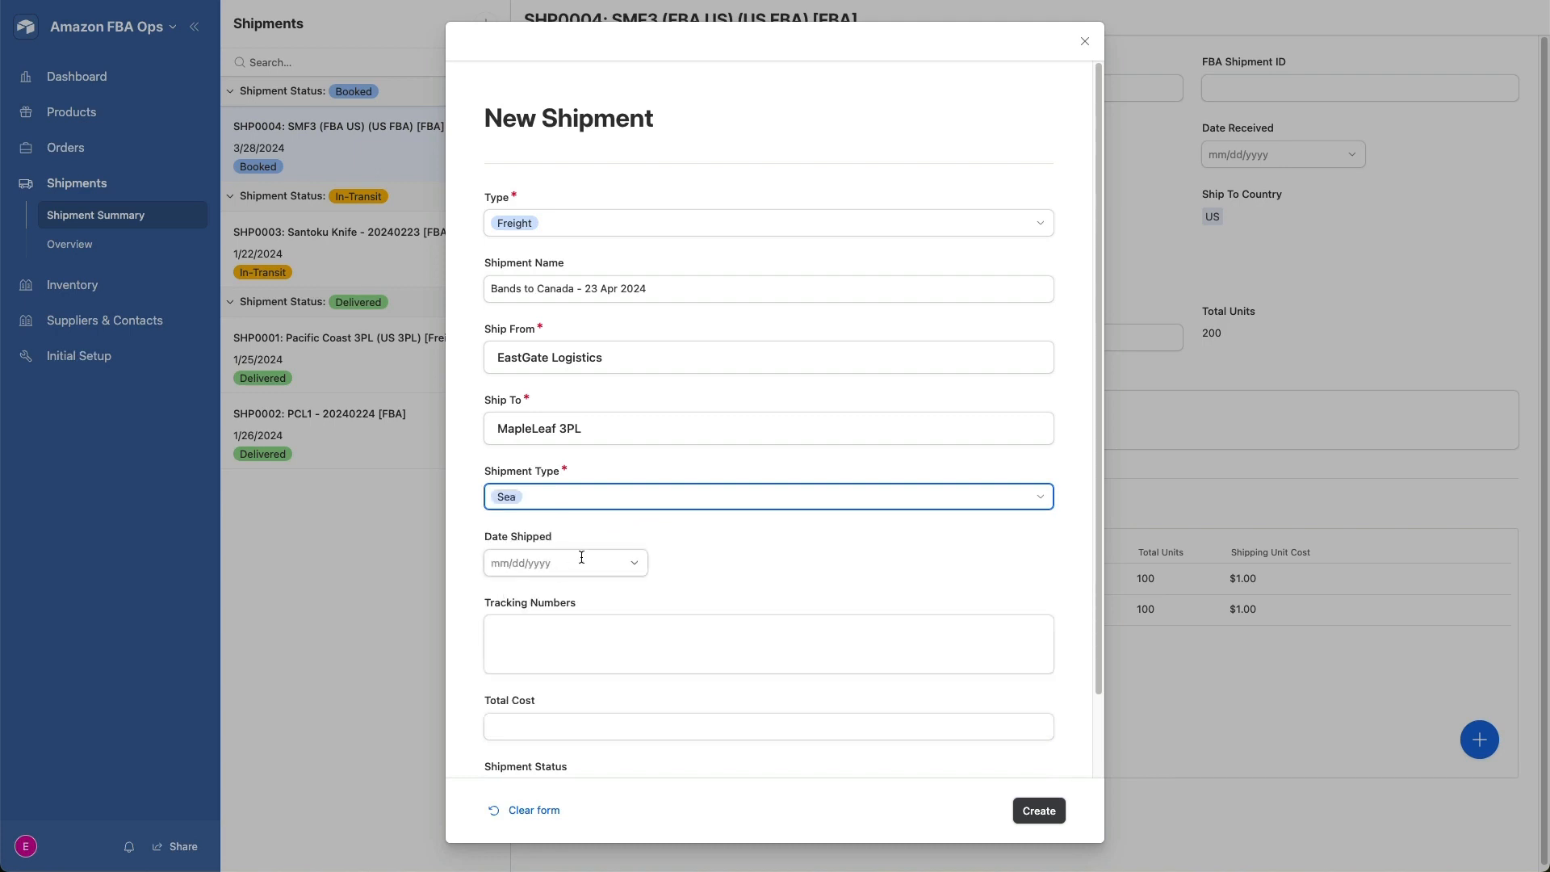
scroll(646, 428, down, 2)
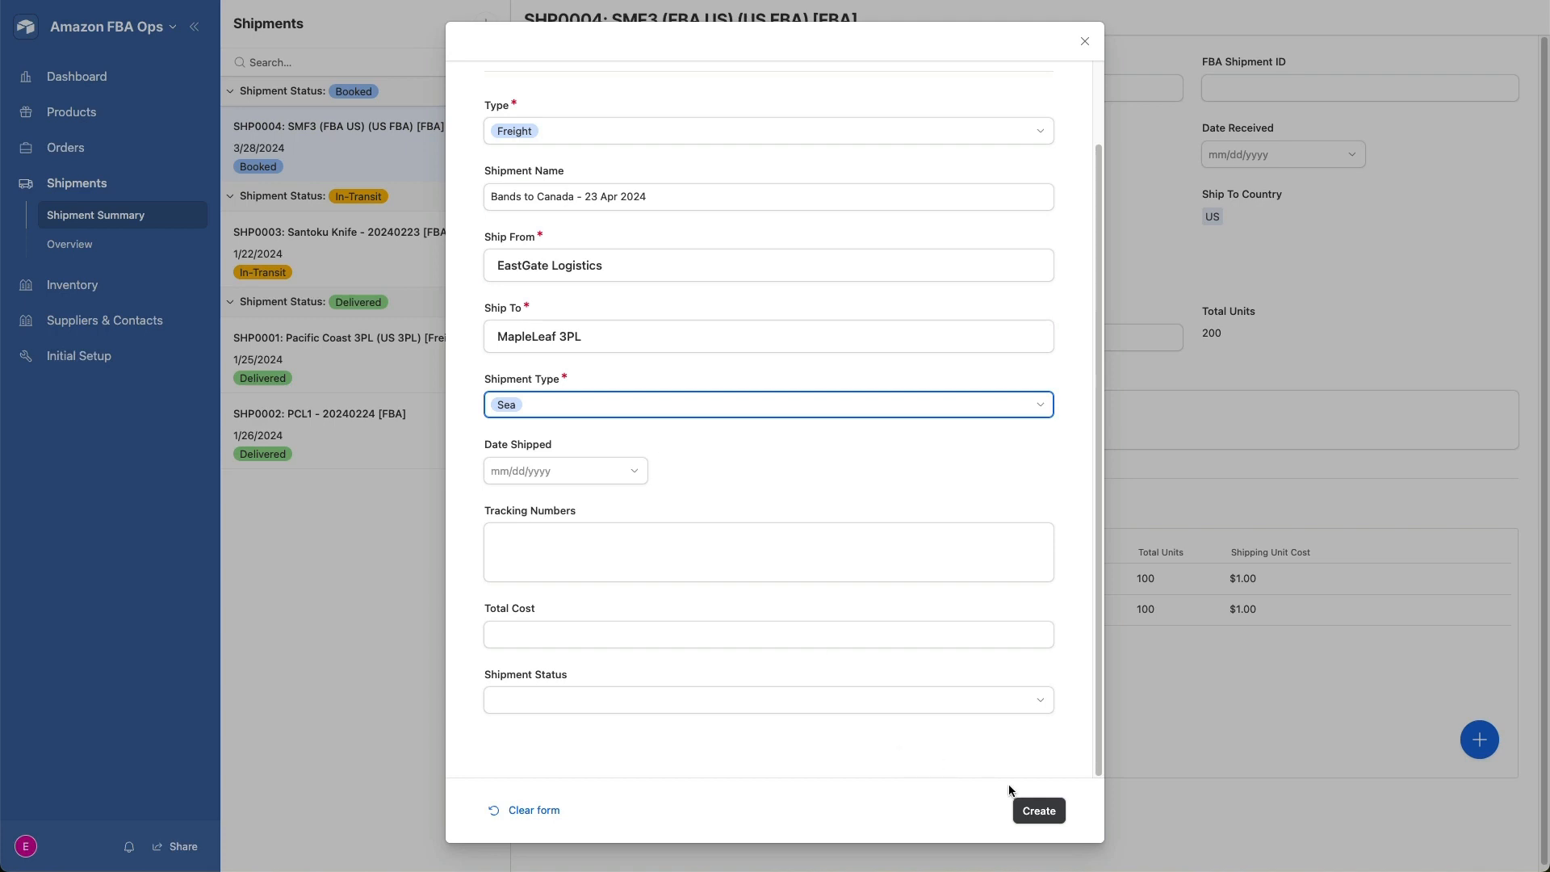
click(1042, 812)
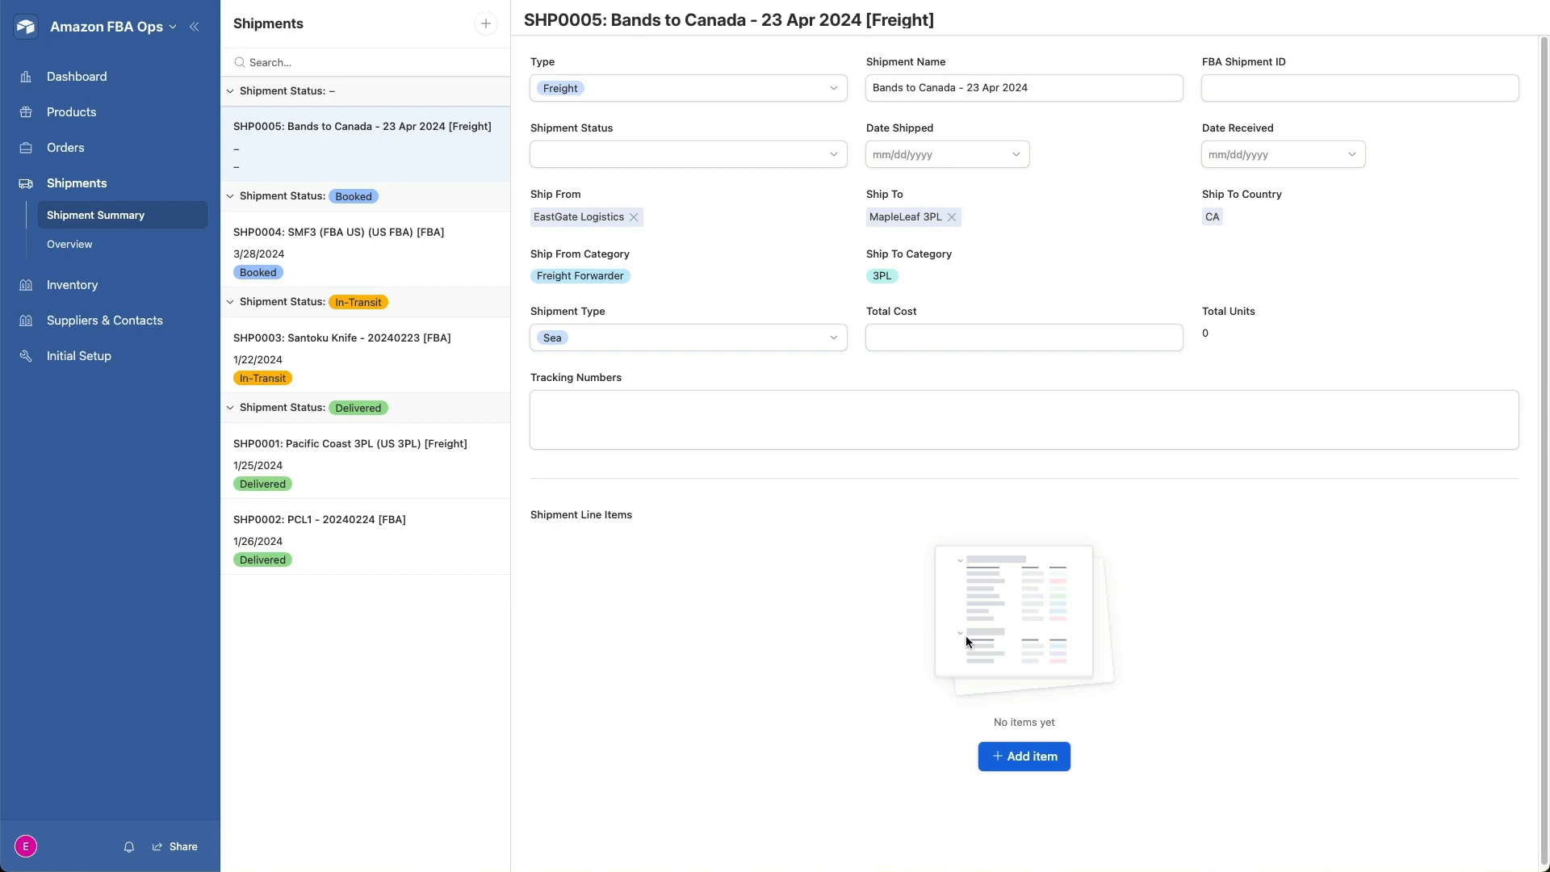
- Add a line item to the shipment for UG-EB-001-RED-CA (2024.04.09_300pc) [9] with 300 total units
click(1029, 759)
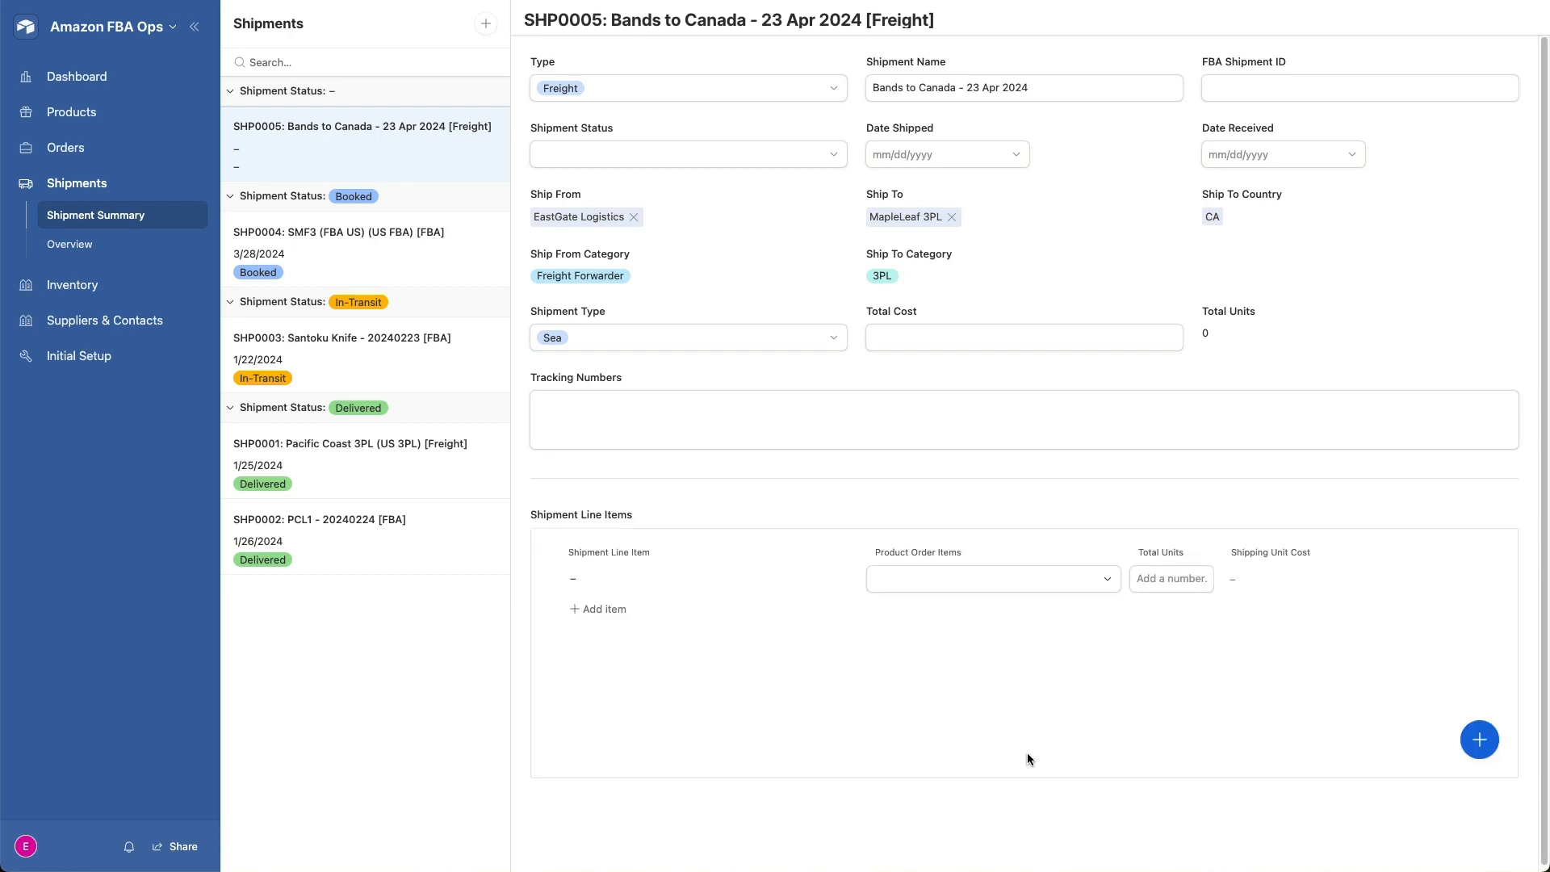
click(982, 581)
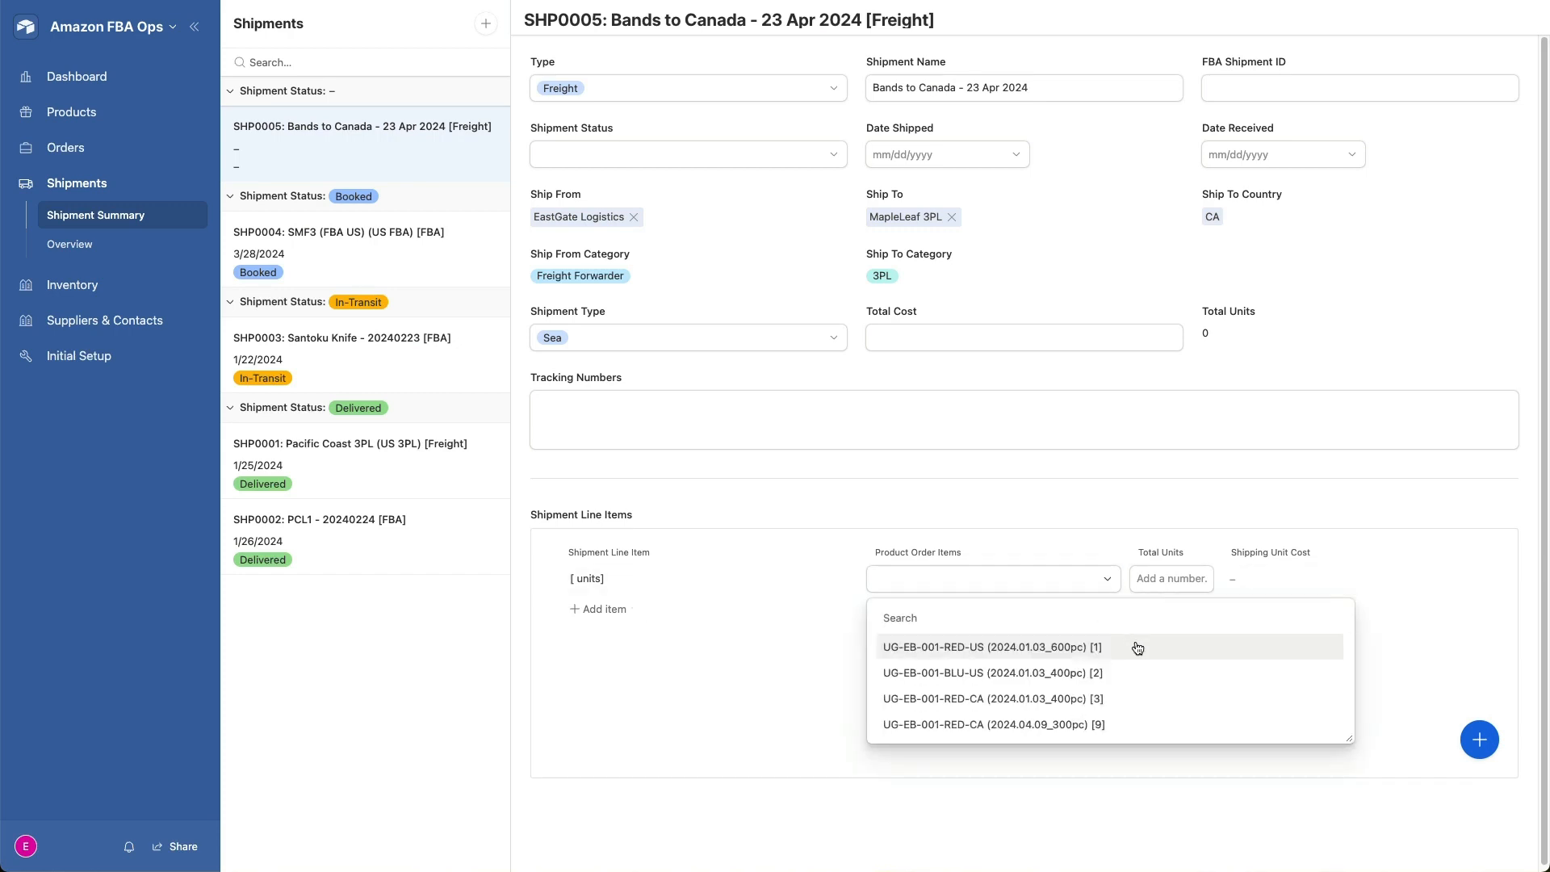
click(1019, 727)
click(1150, 585)
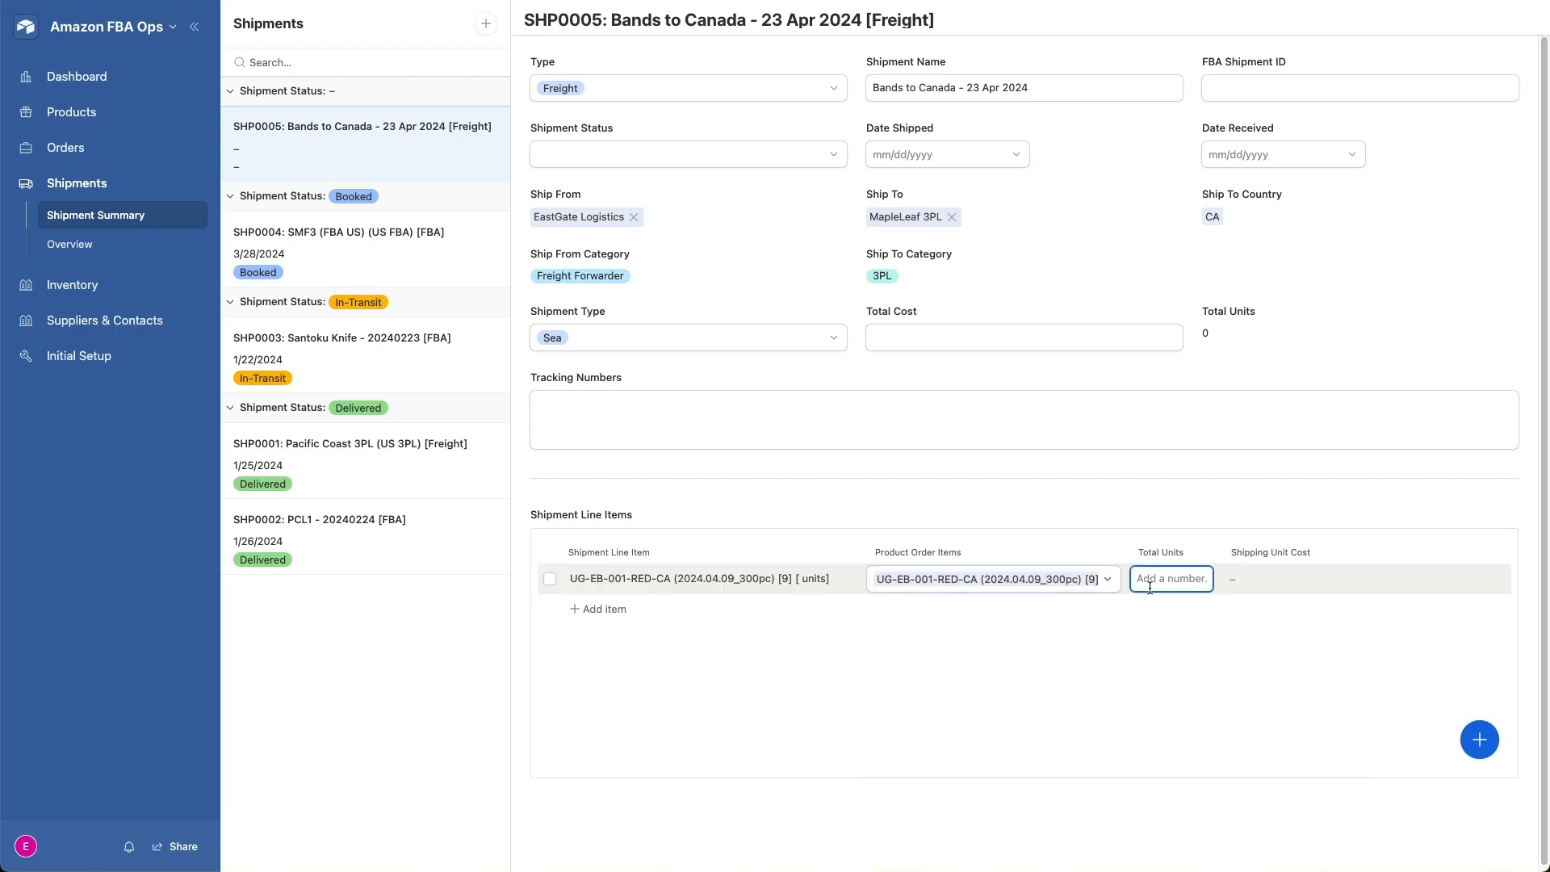
text(300)
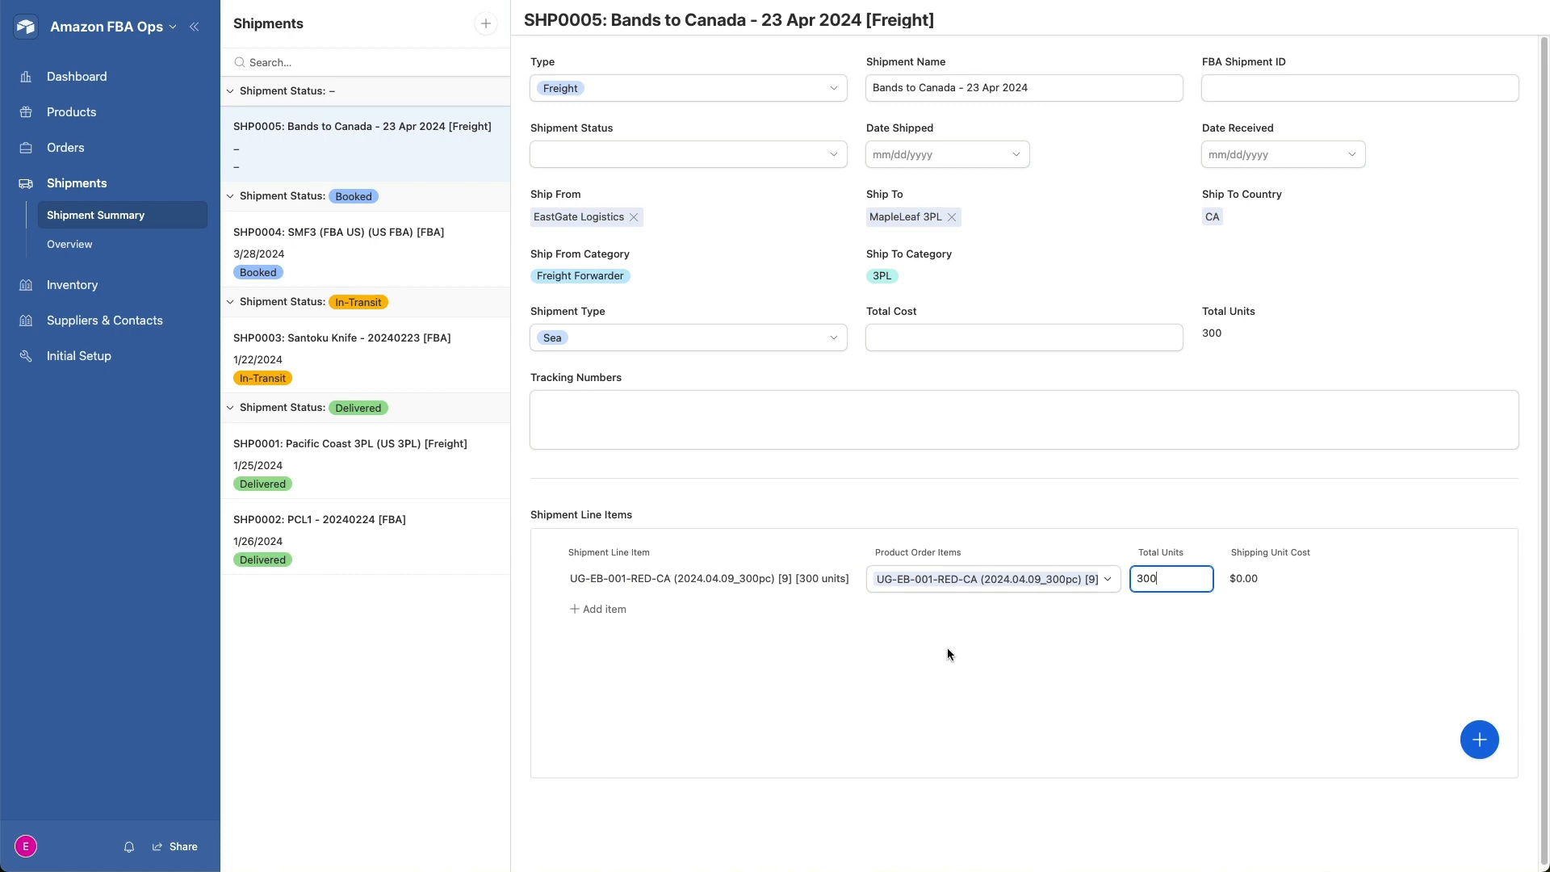
- Set the Bands to Canada shipment's status to Booked and its total cost to $600
click(947, 649)
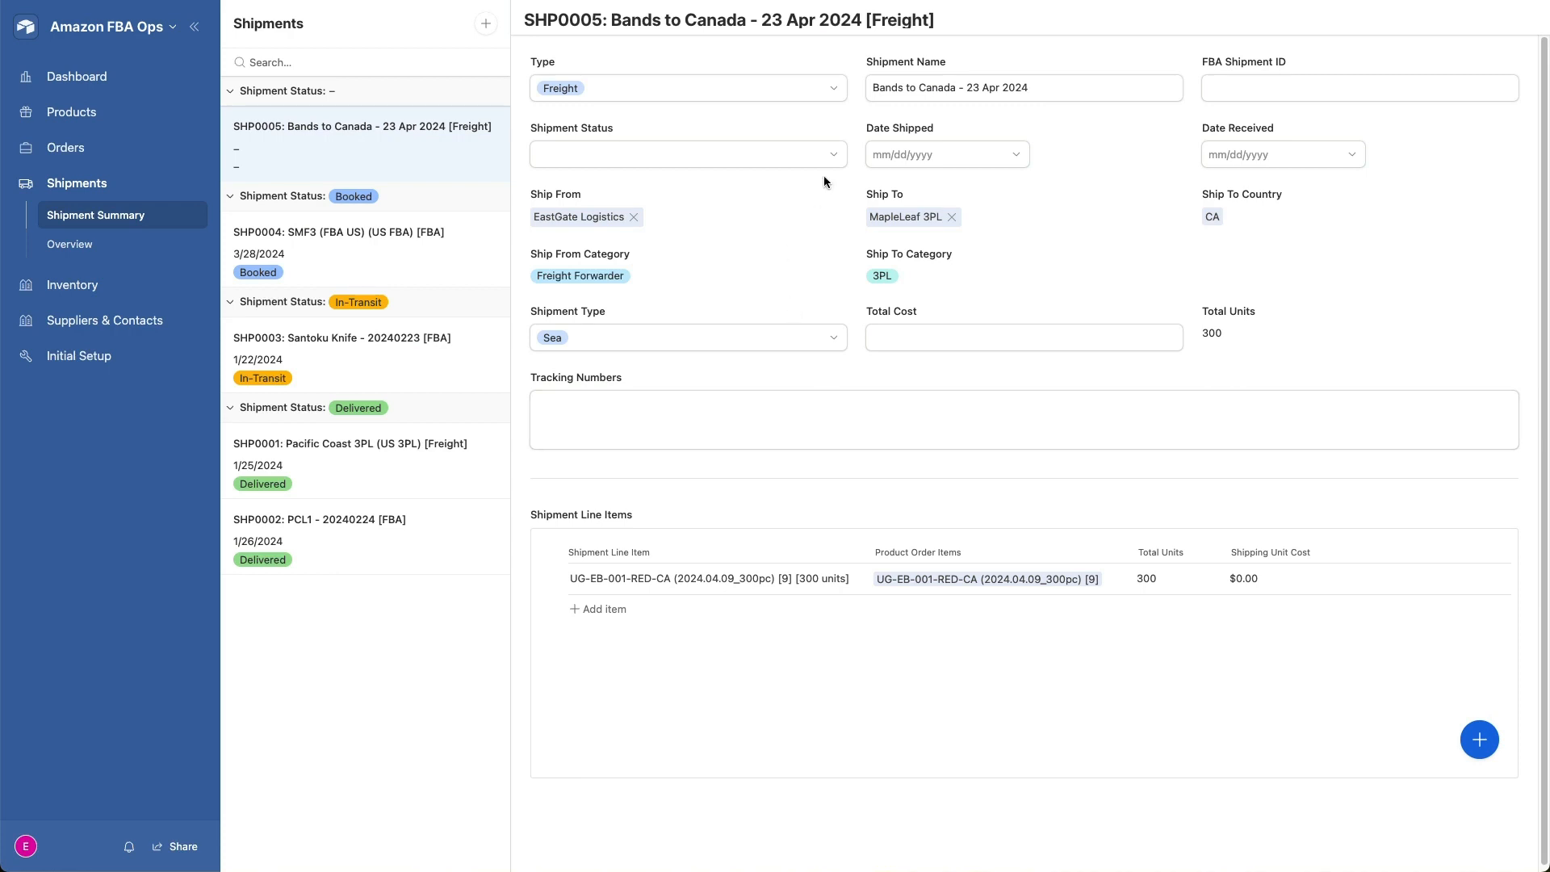
click(834, 154)
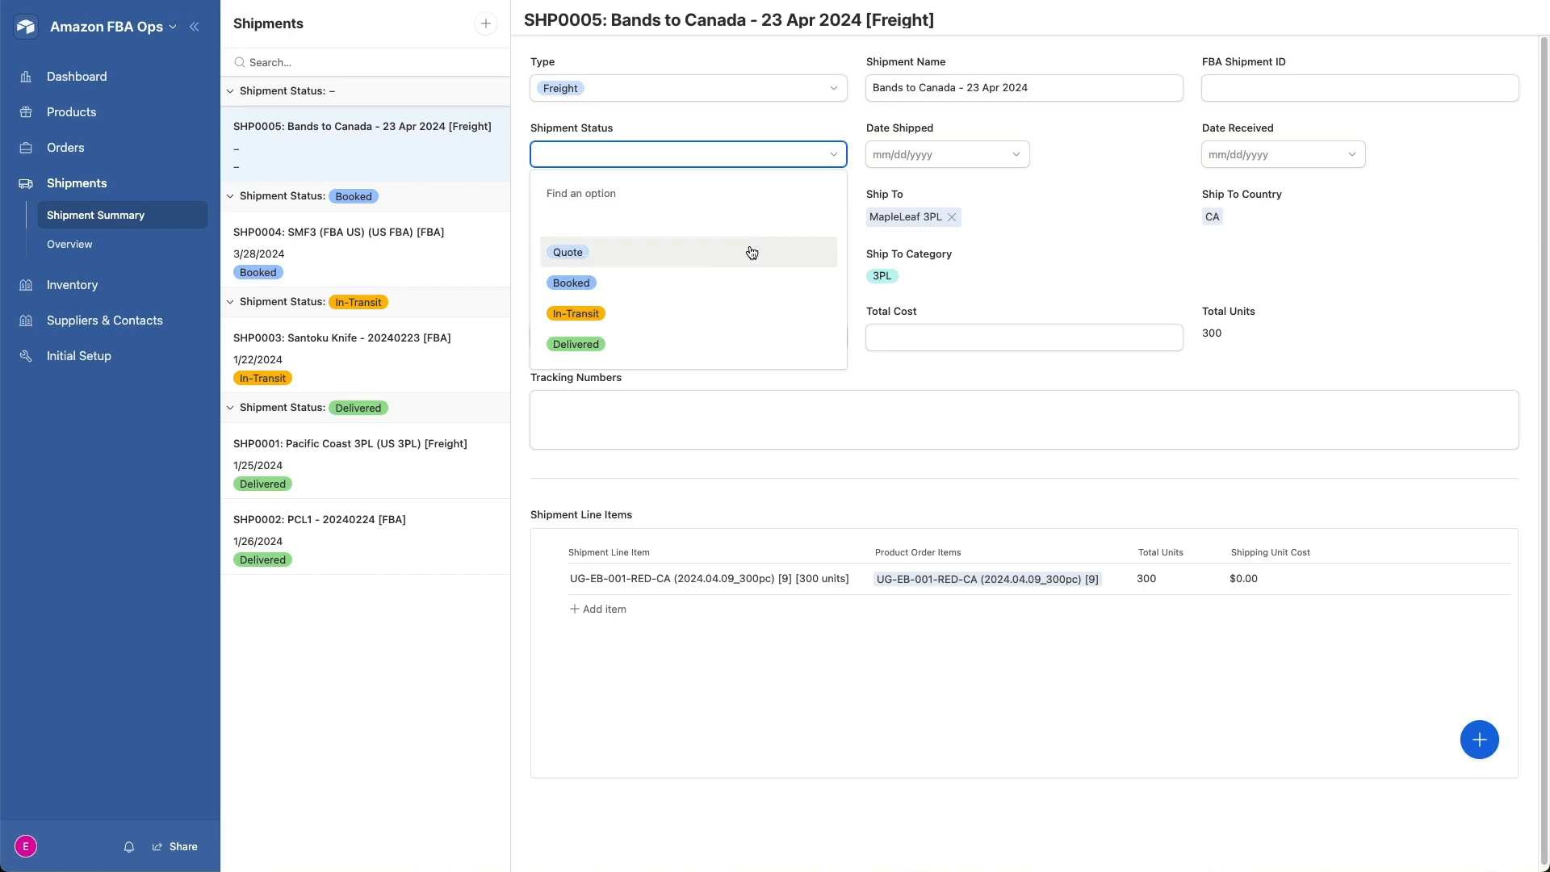
click(739, 279)
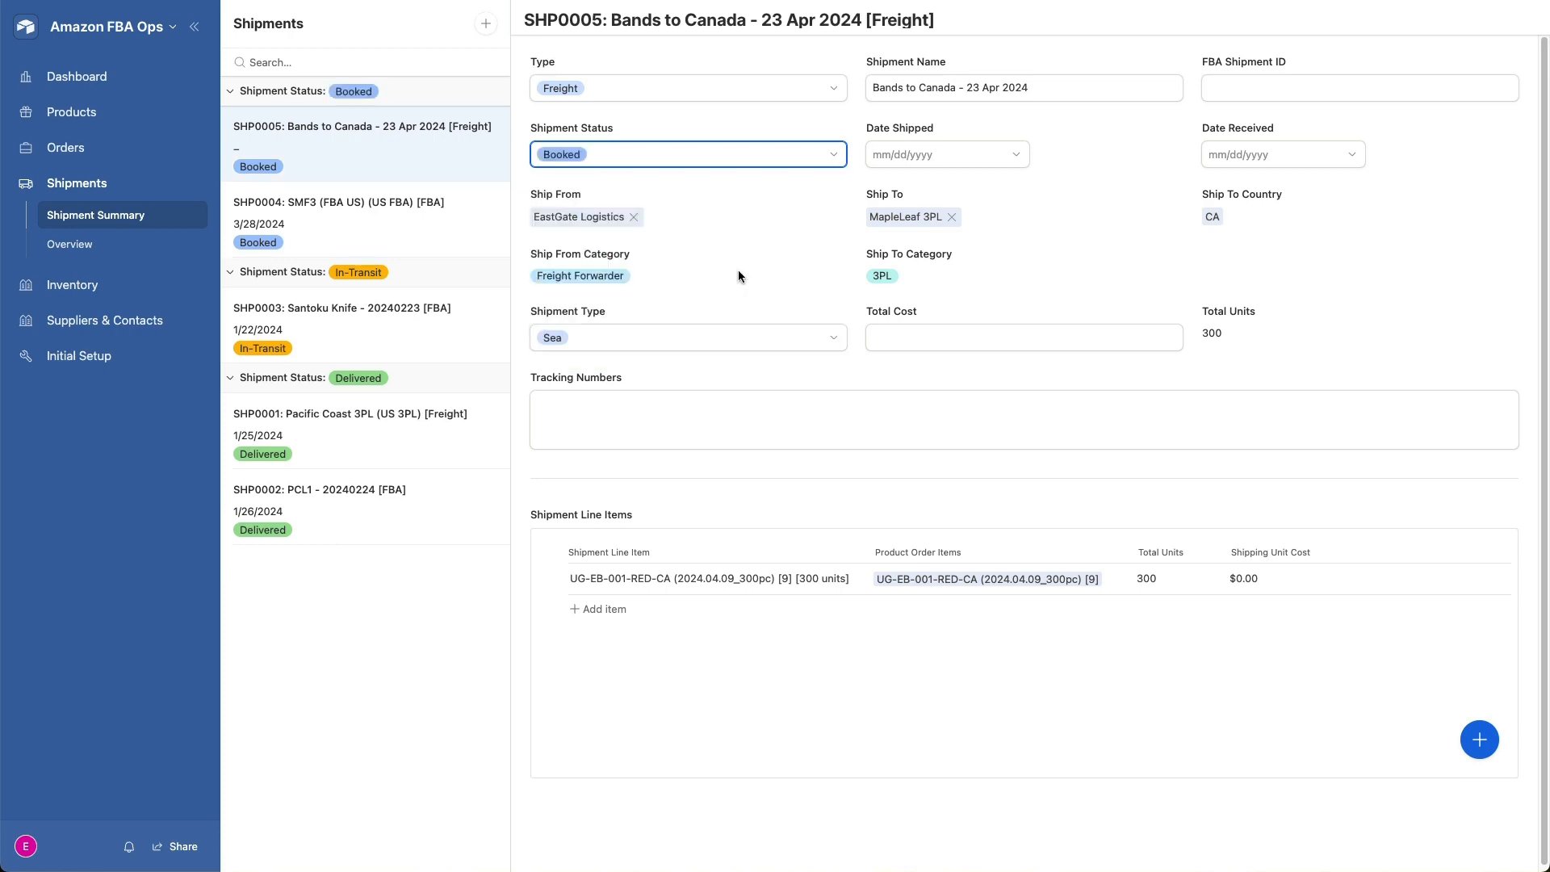
click(831, 158)
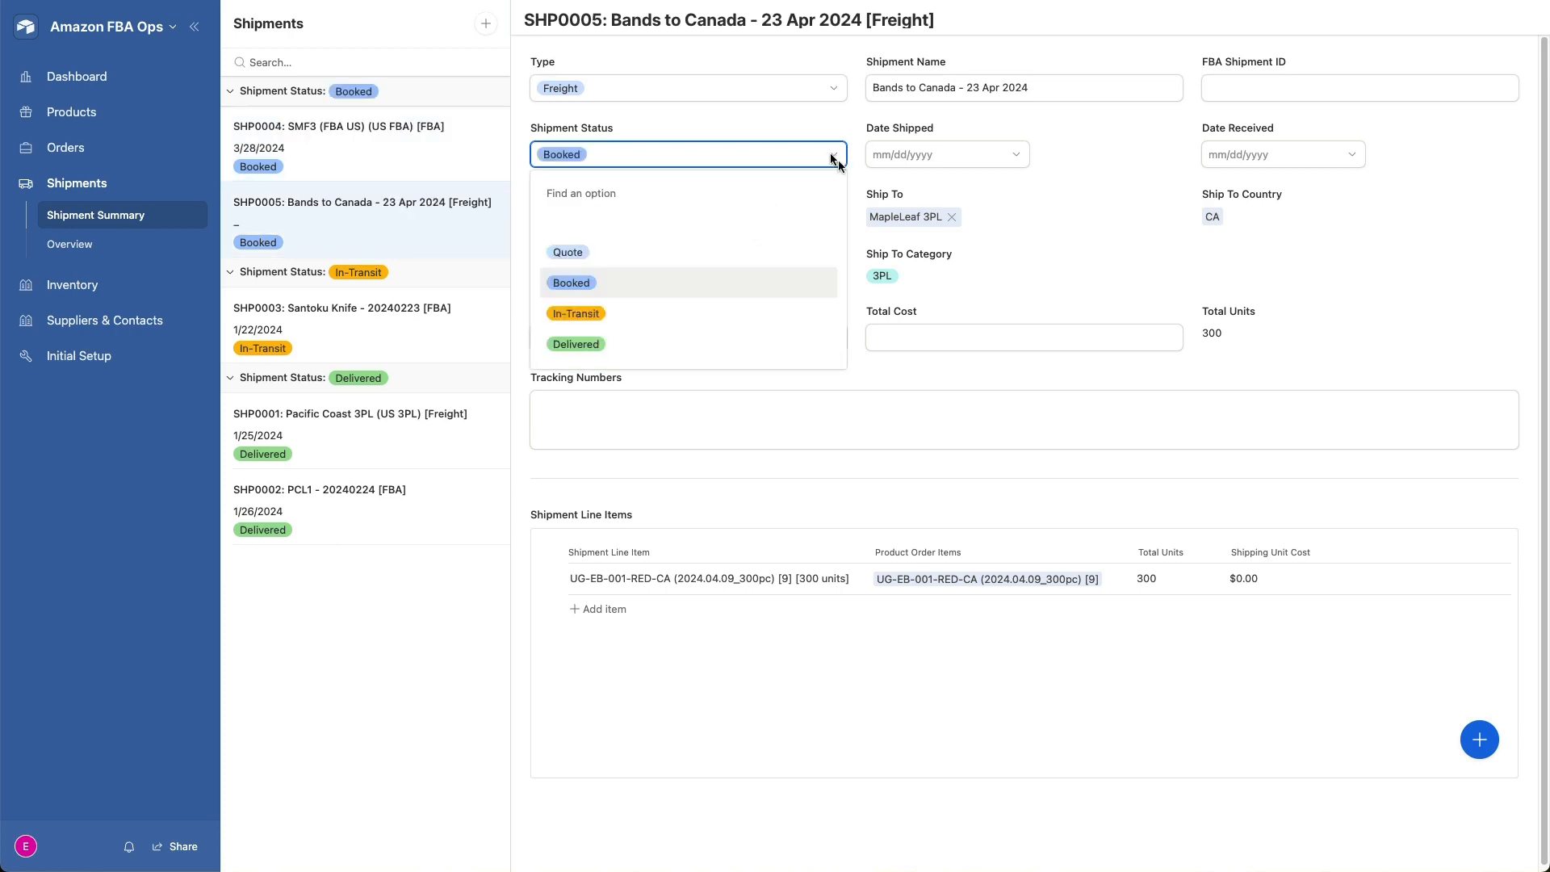
click(957, 335)
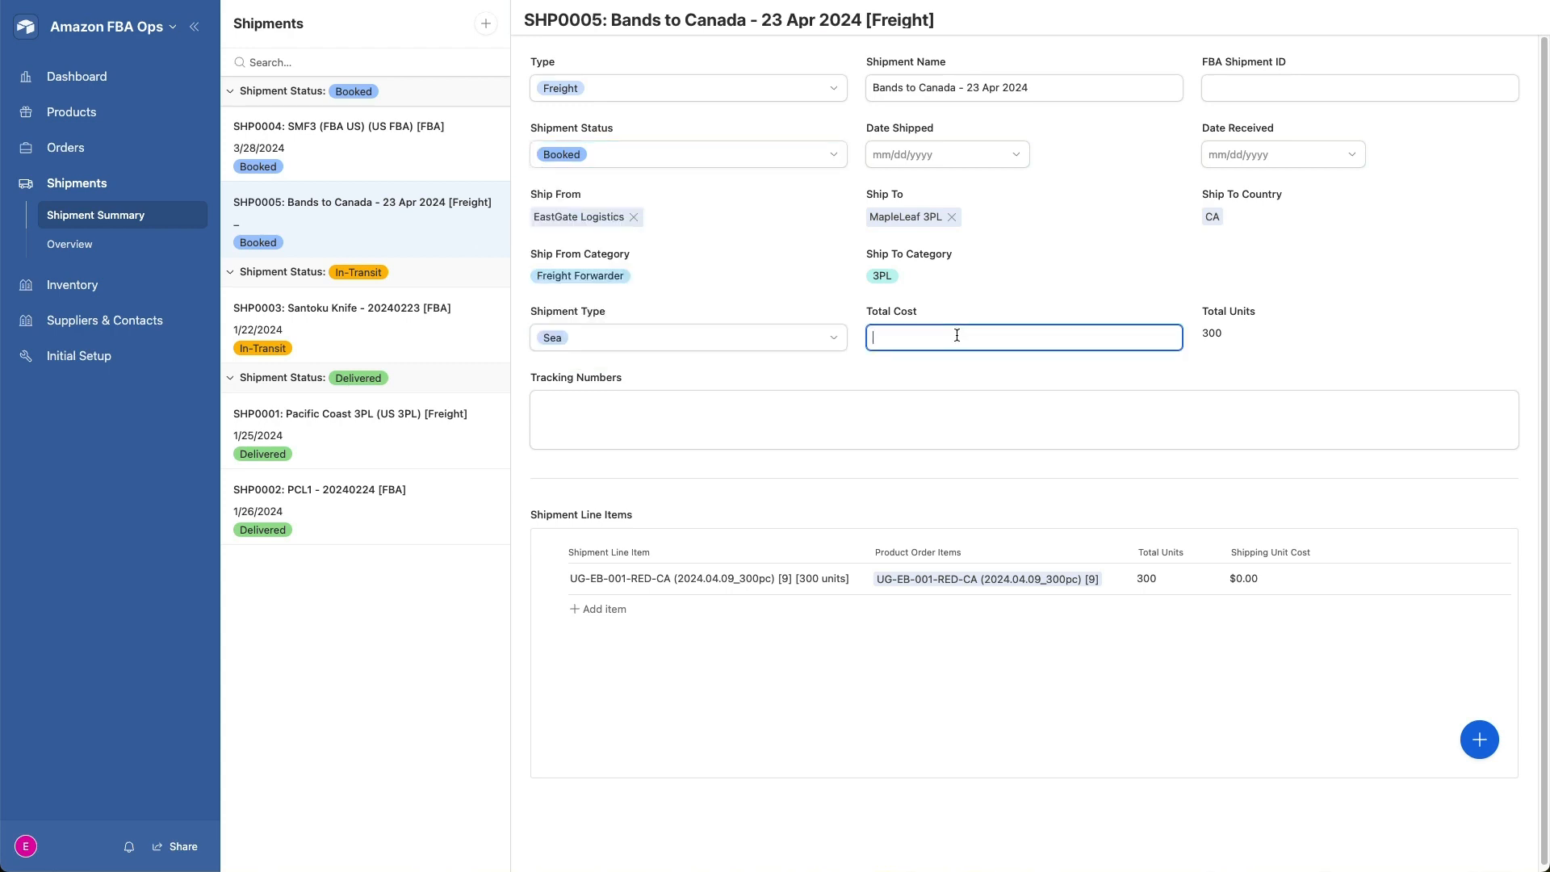
text(600)
click(843, 365)
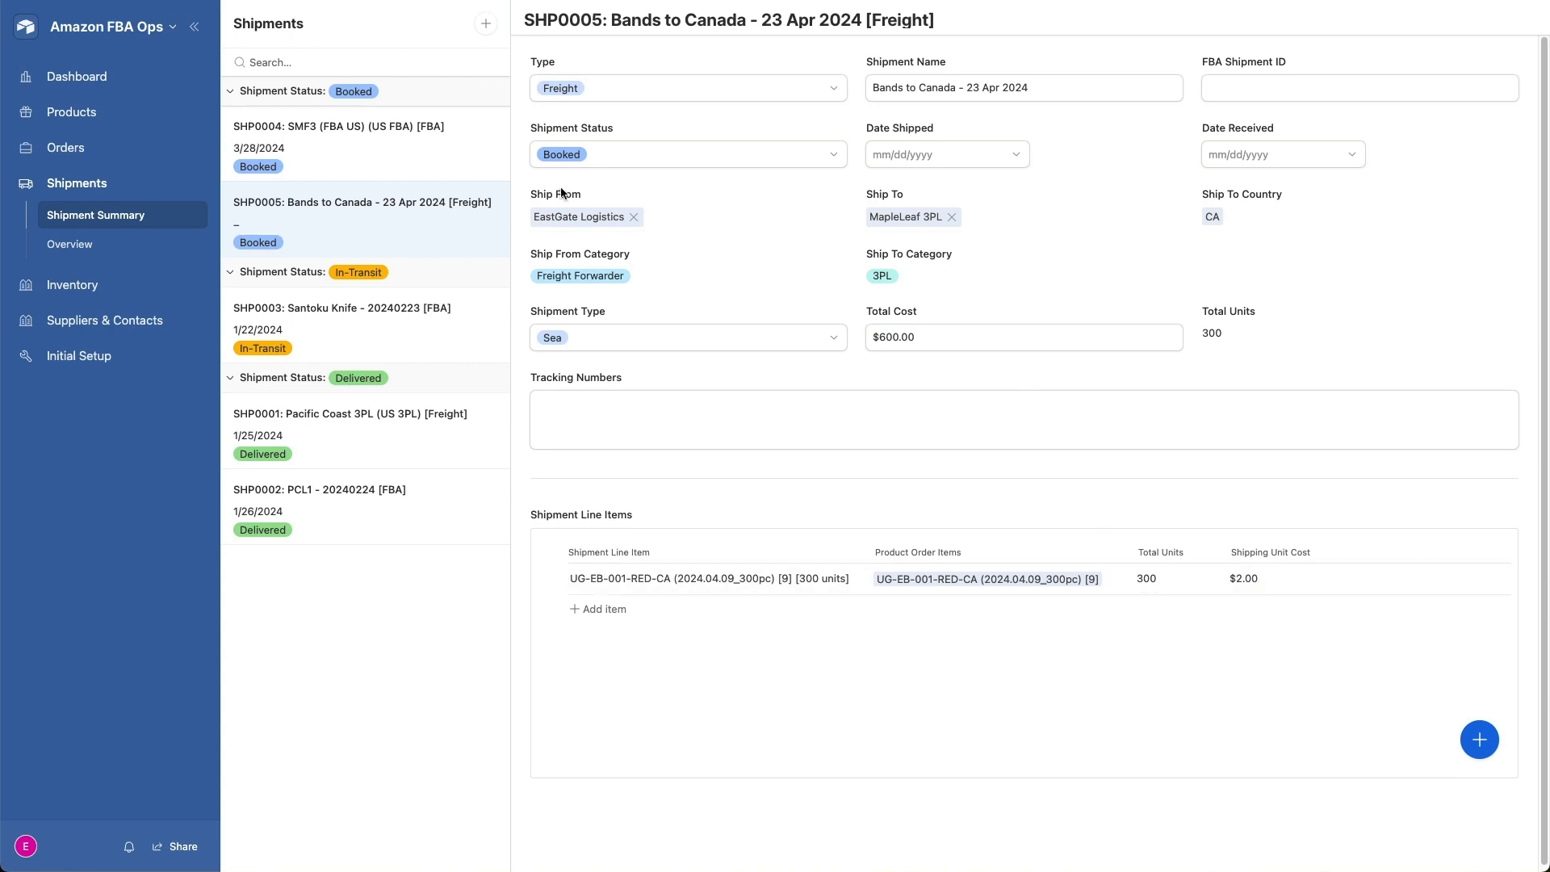
- Change the Bands to Canada shipment's status to In-Transit and set its shipped date to 4/17/2024
click(711, 152)
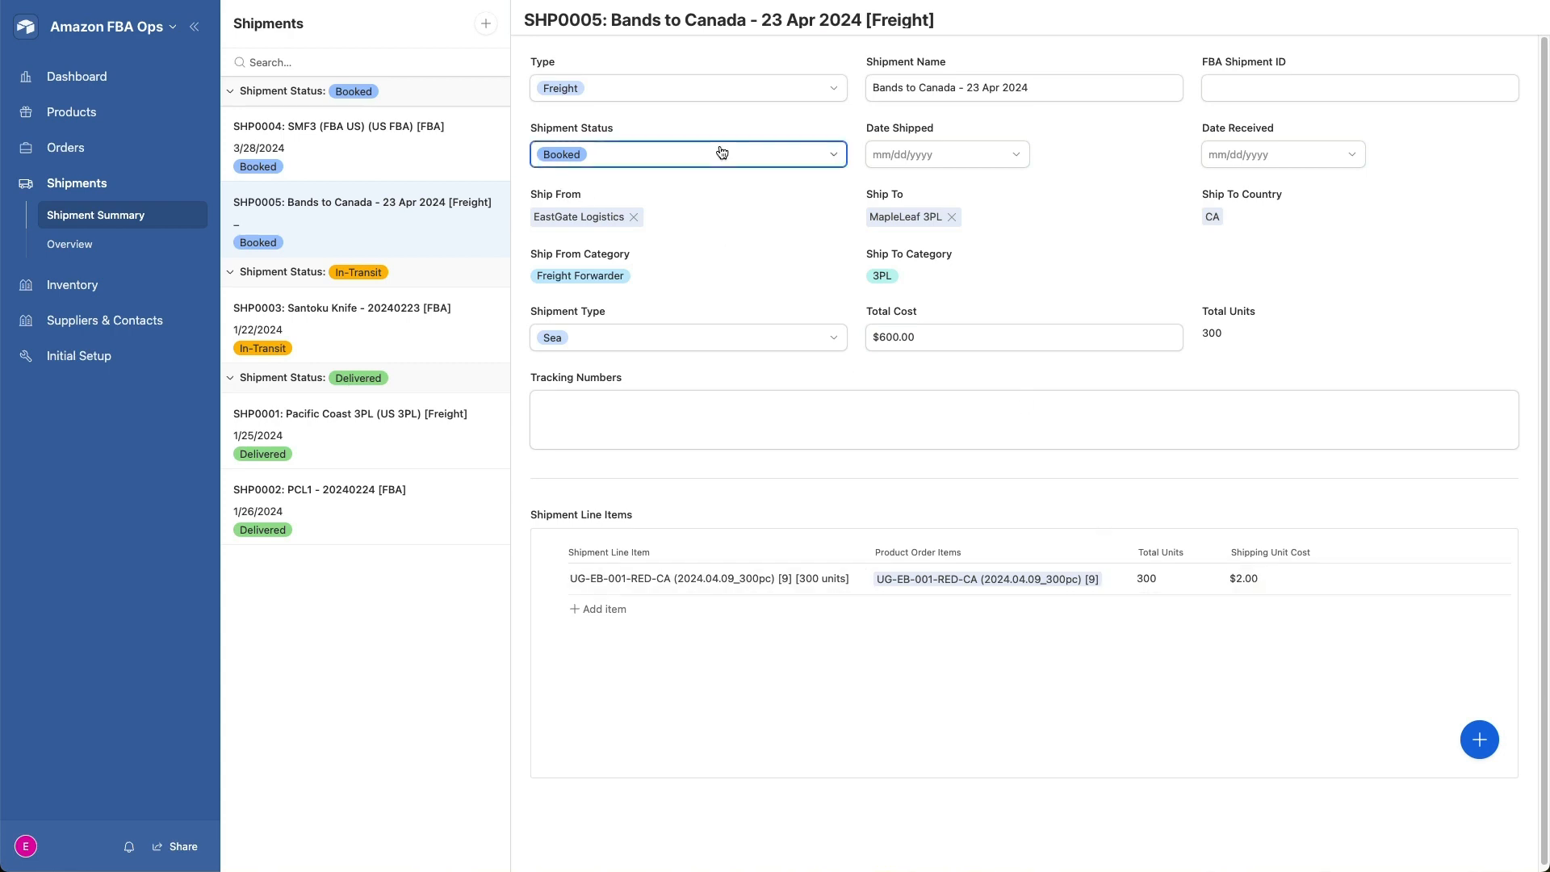
click(649, 315)
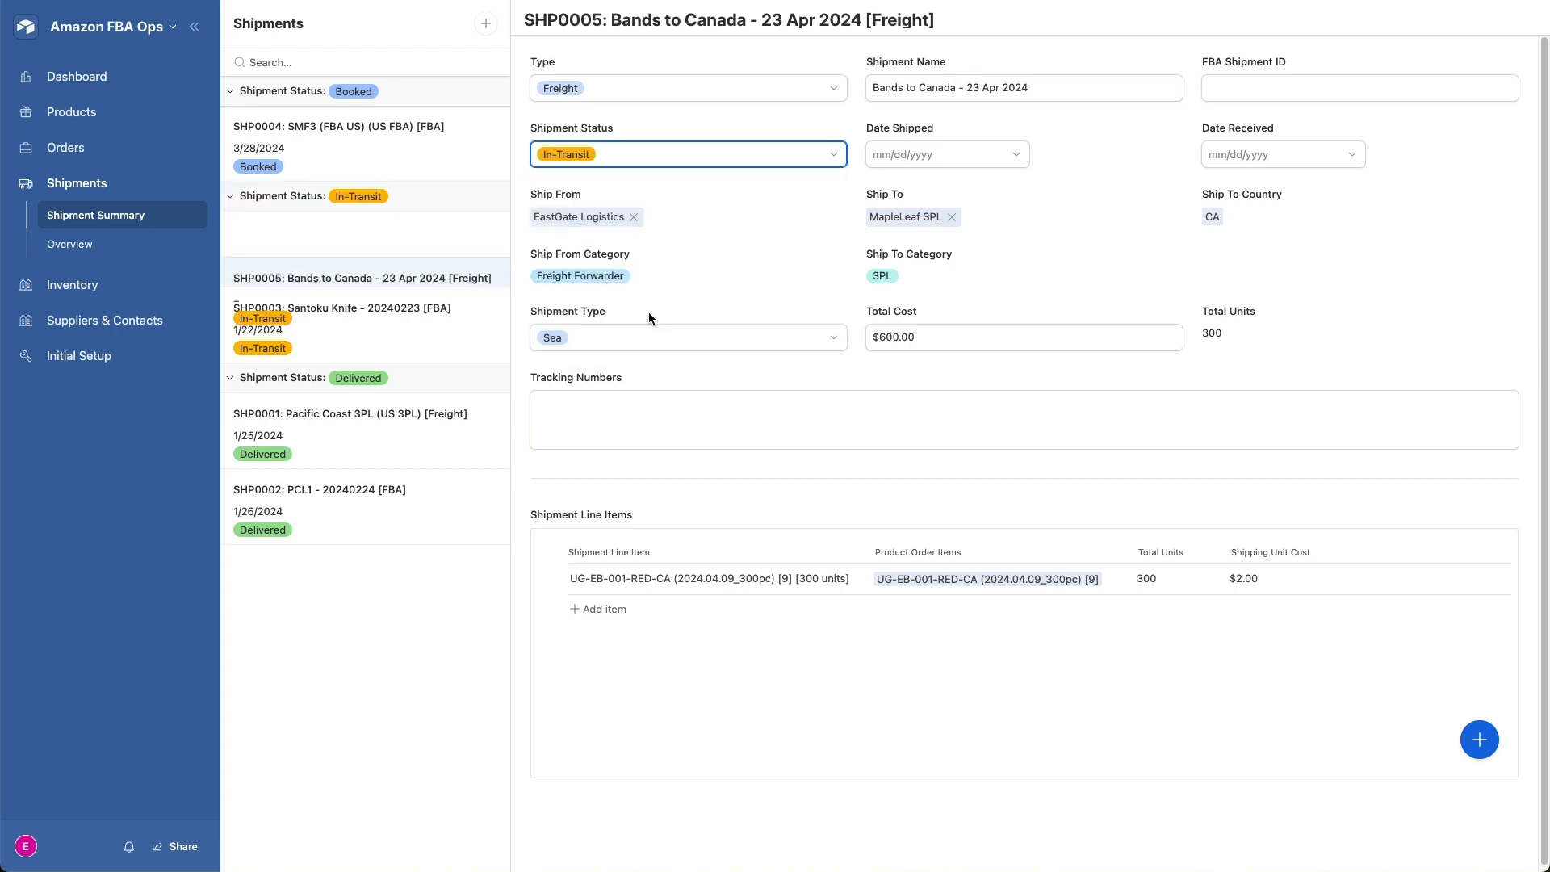
click(993, 152)
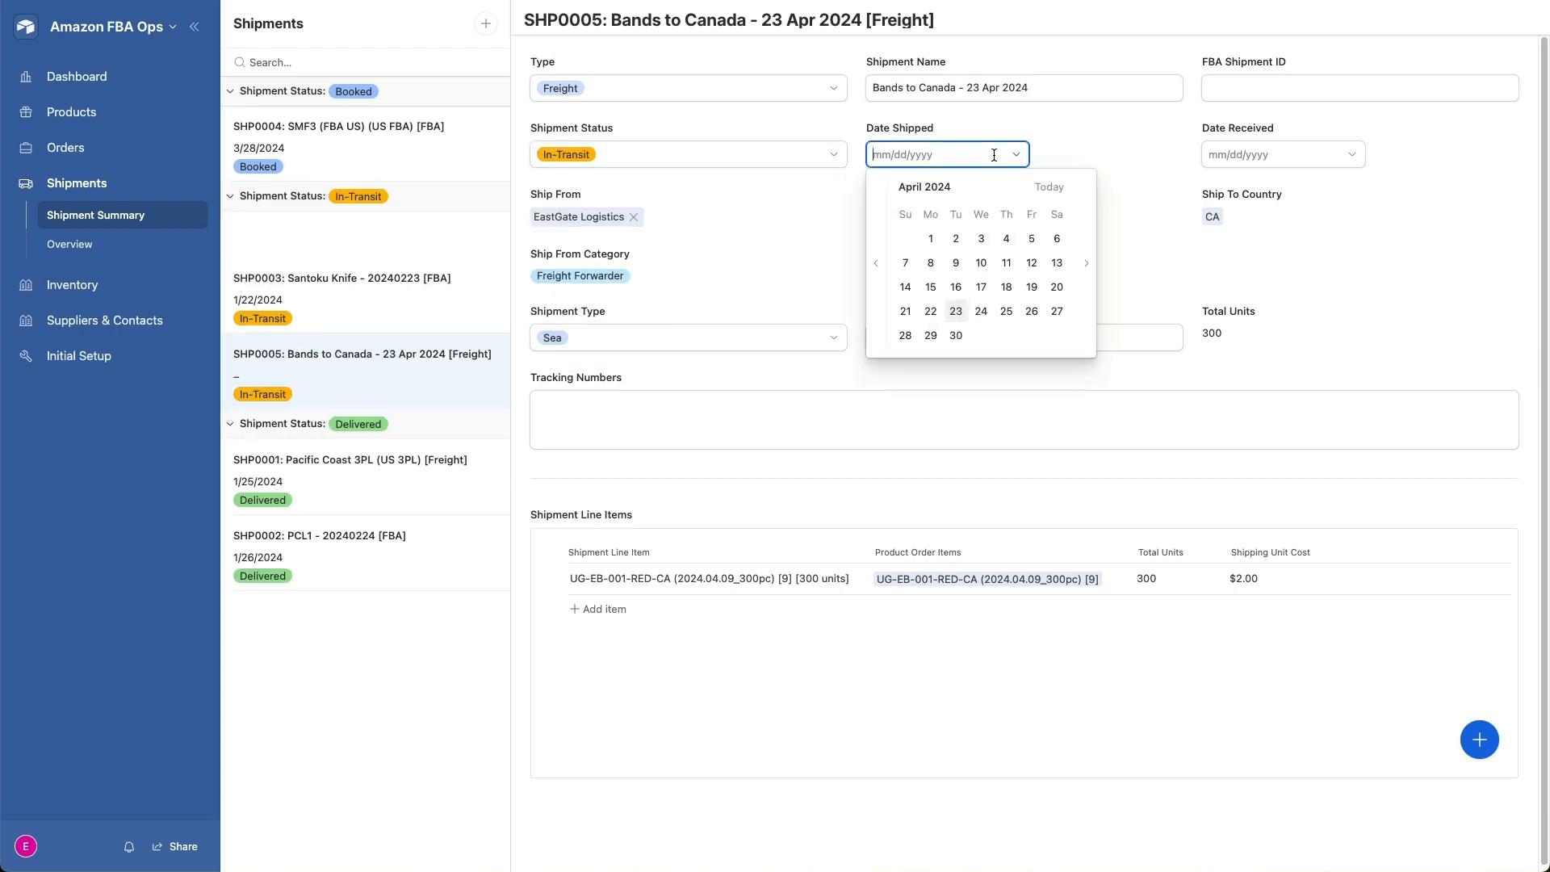
click(981, 287)
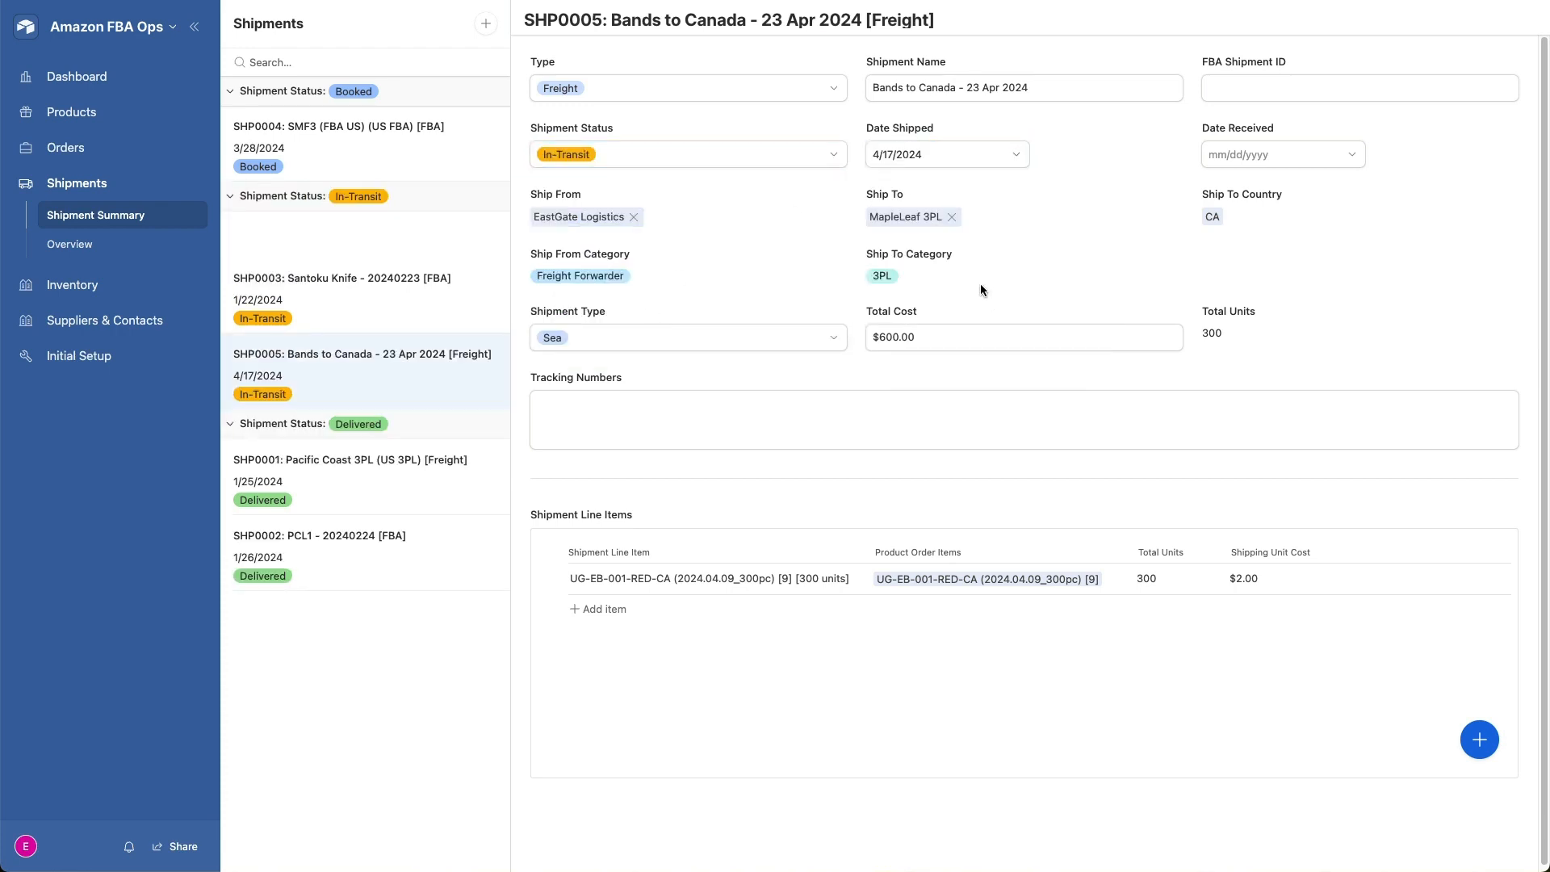
- Enter UPS1234567 as the tracking number of the Bands to Canada shipment
click(700, 411)
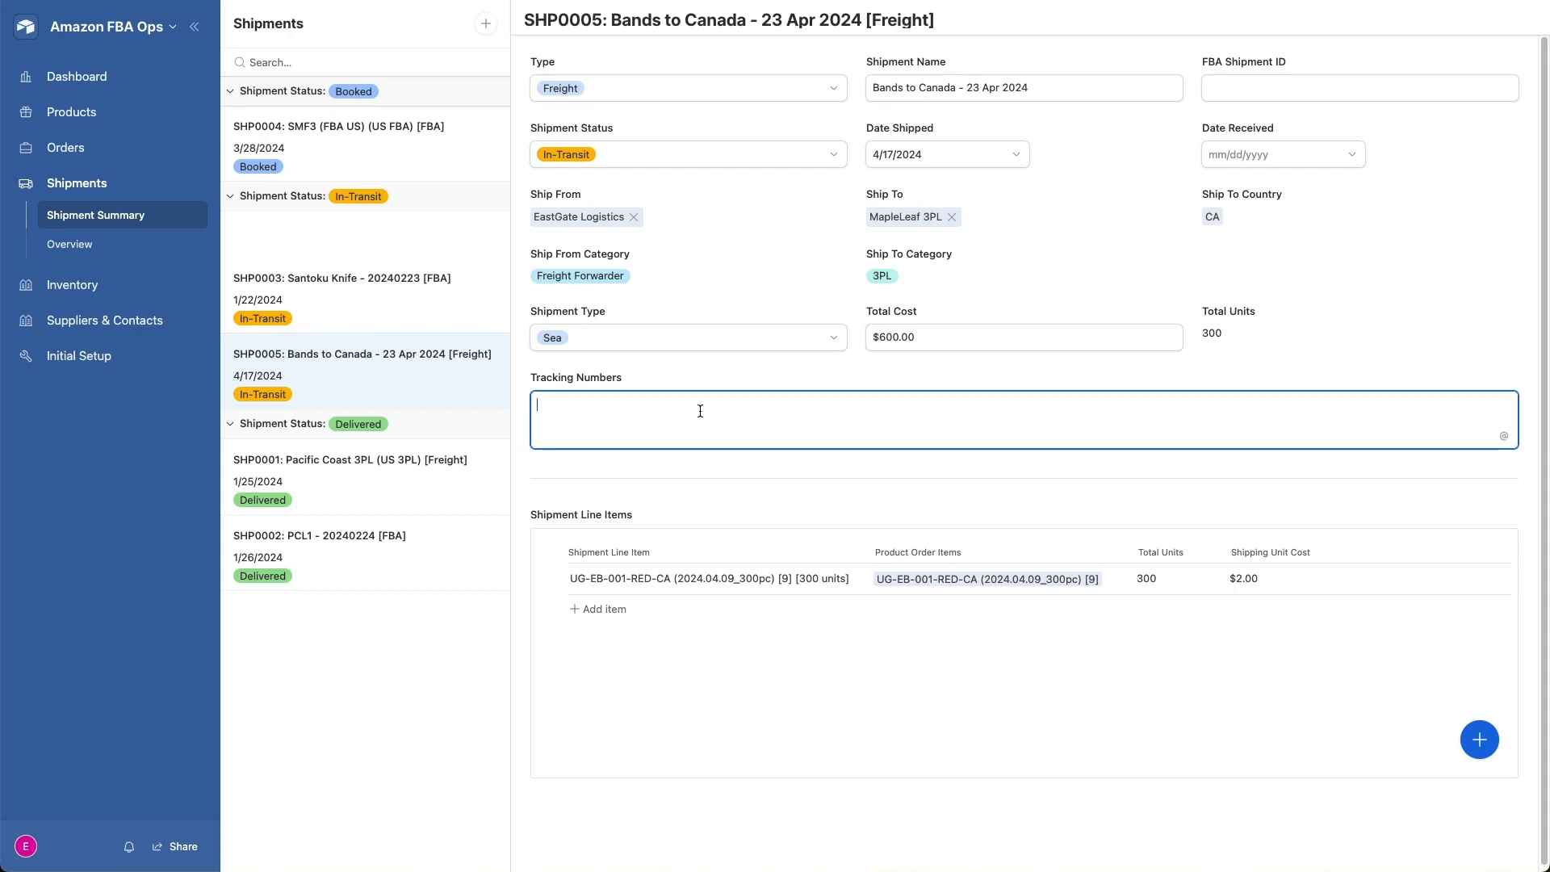
text(UPS123)
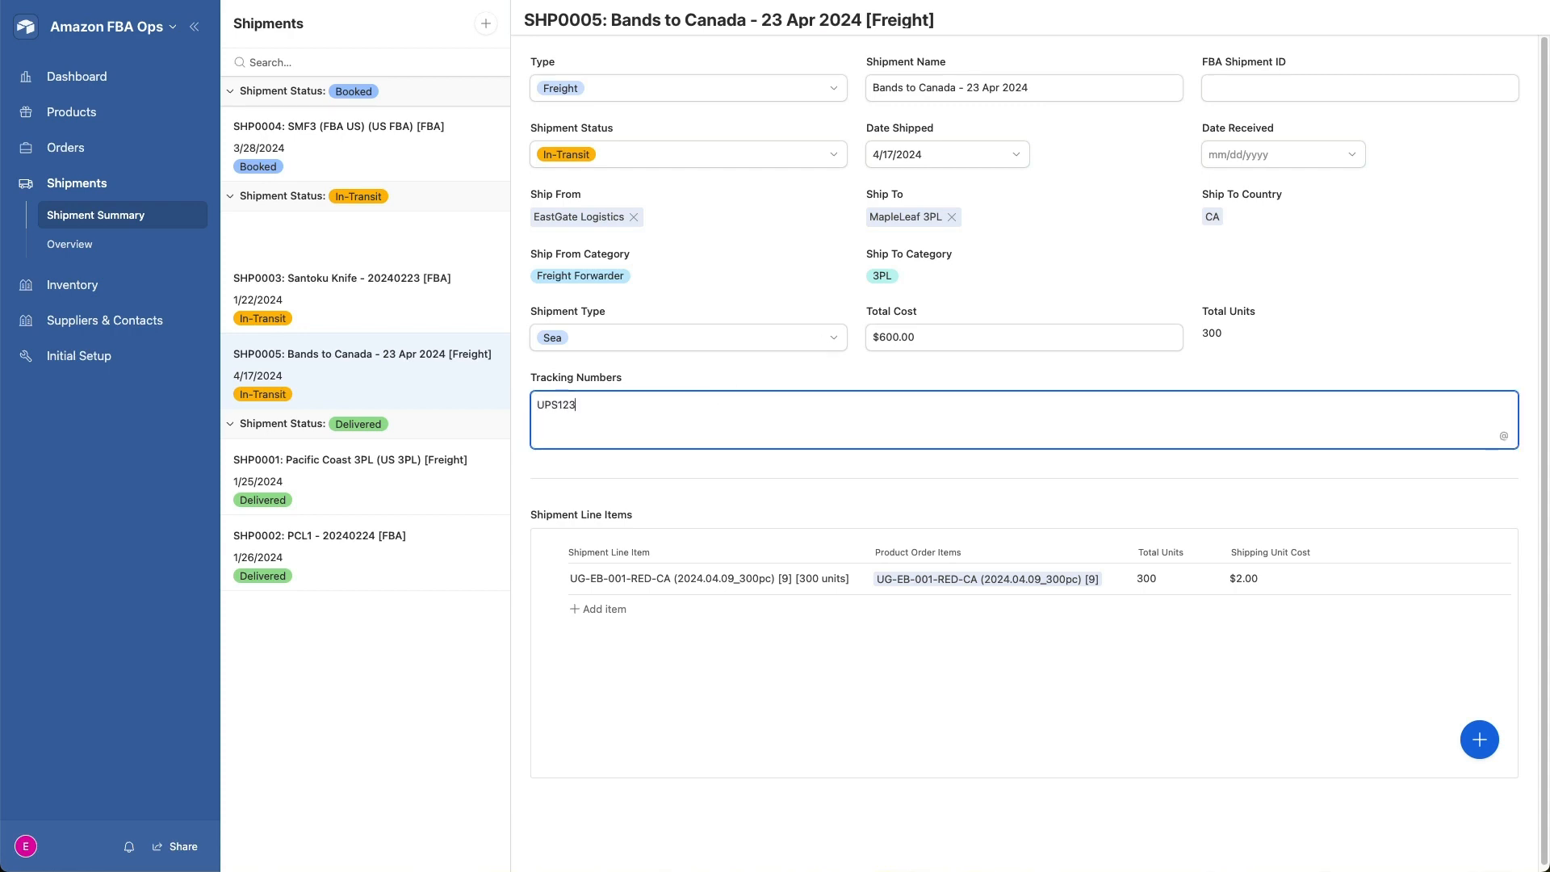
text(4567)
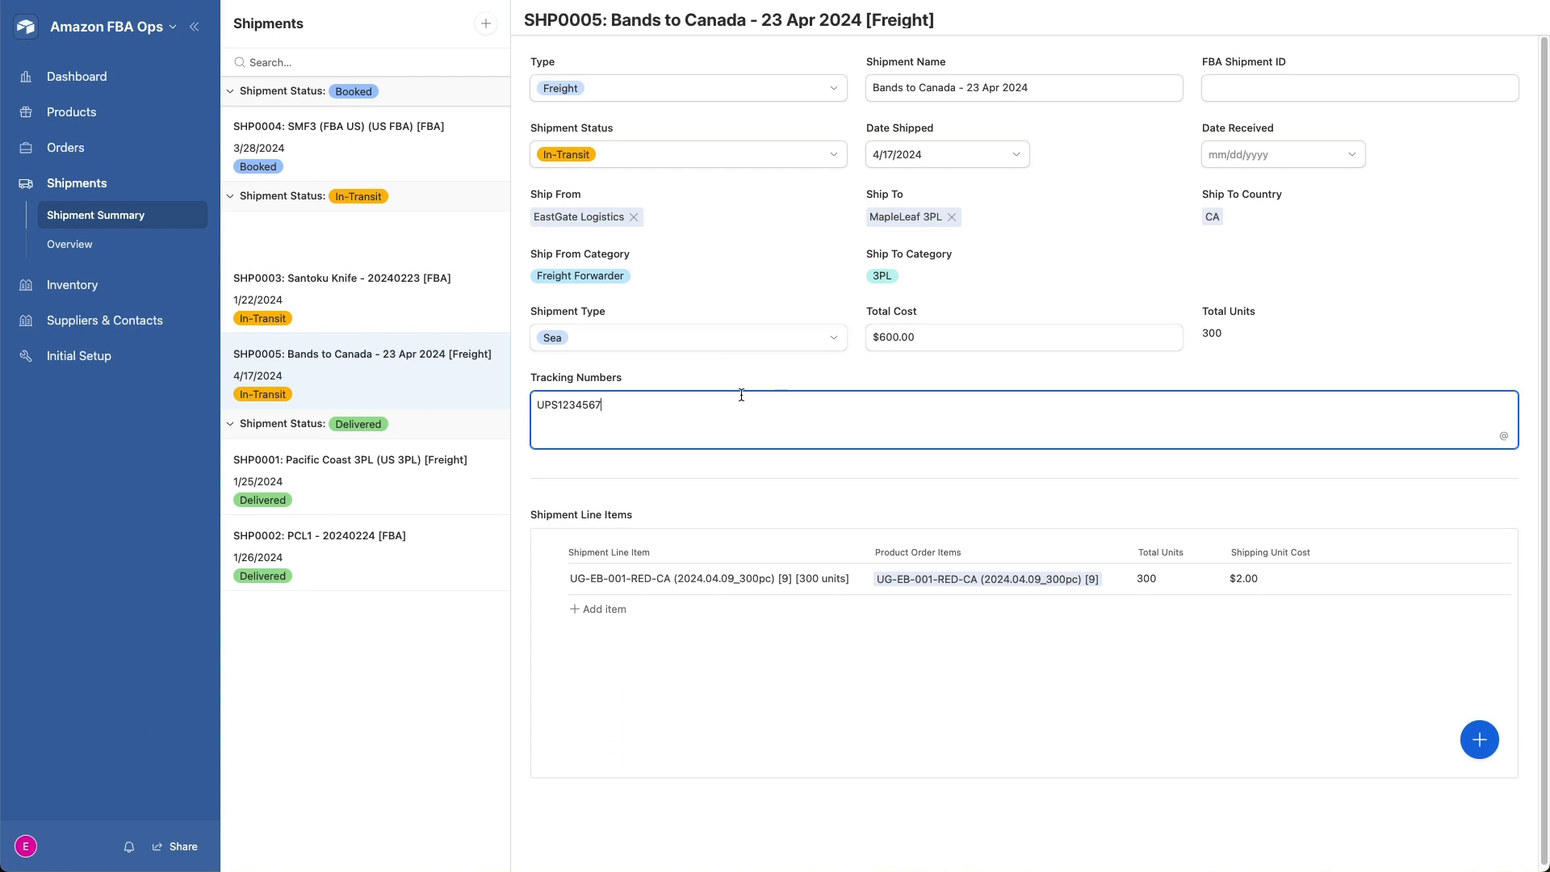
click(773, 384)
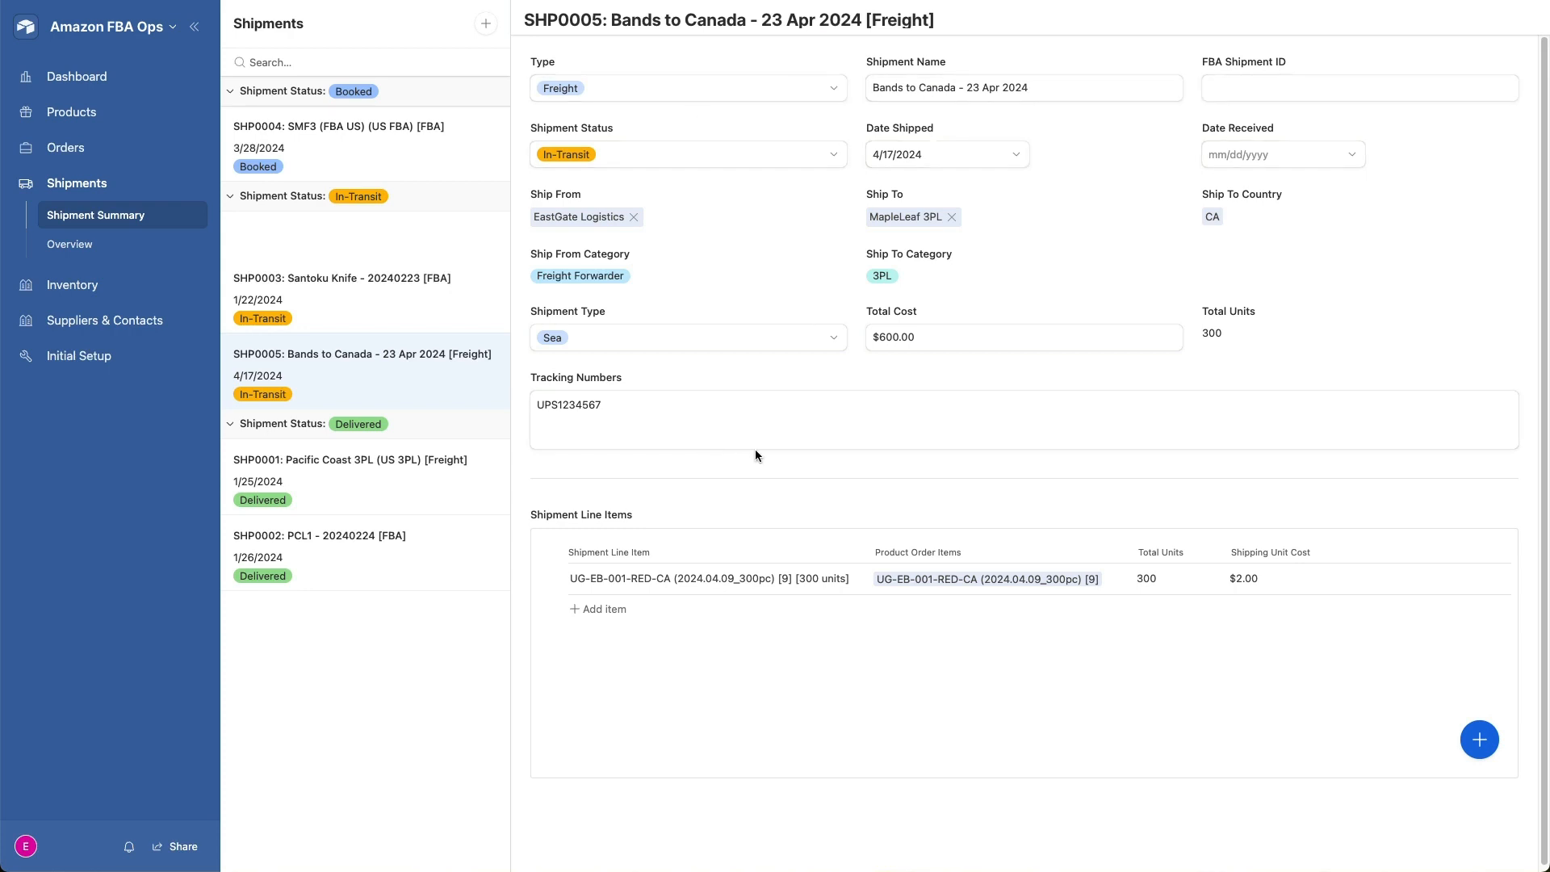
- Mark the Bands to Canada shipment as Delivered with 4/20/2024 as the date received
click(834, 156)
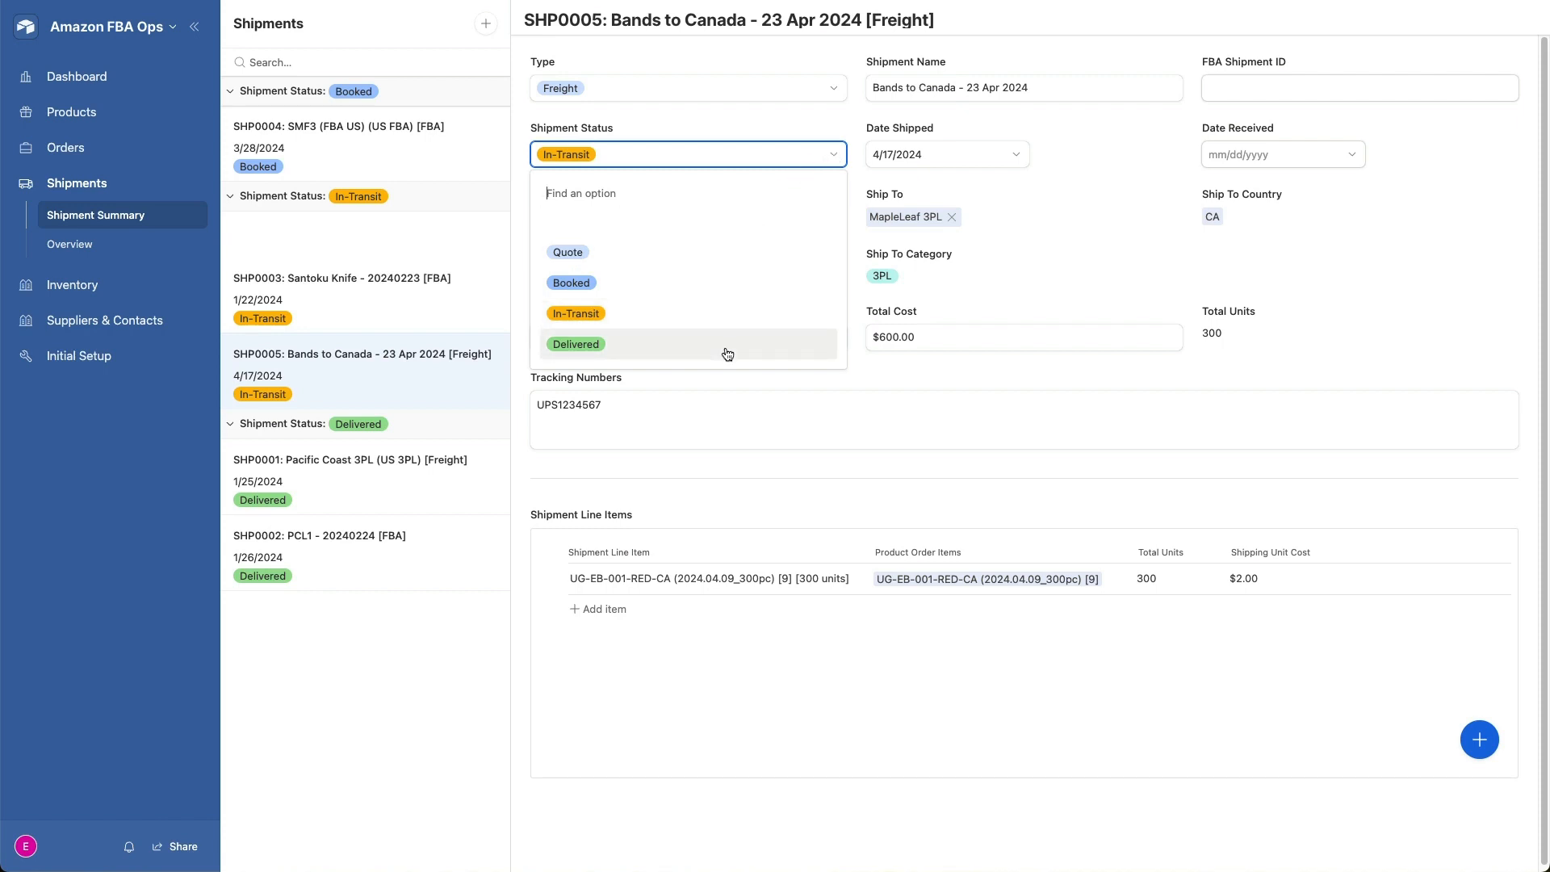
click(728, 355)
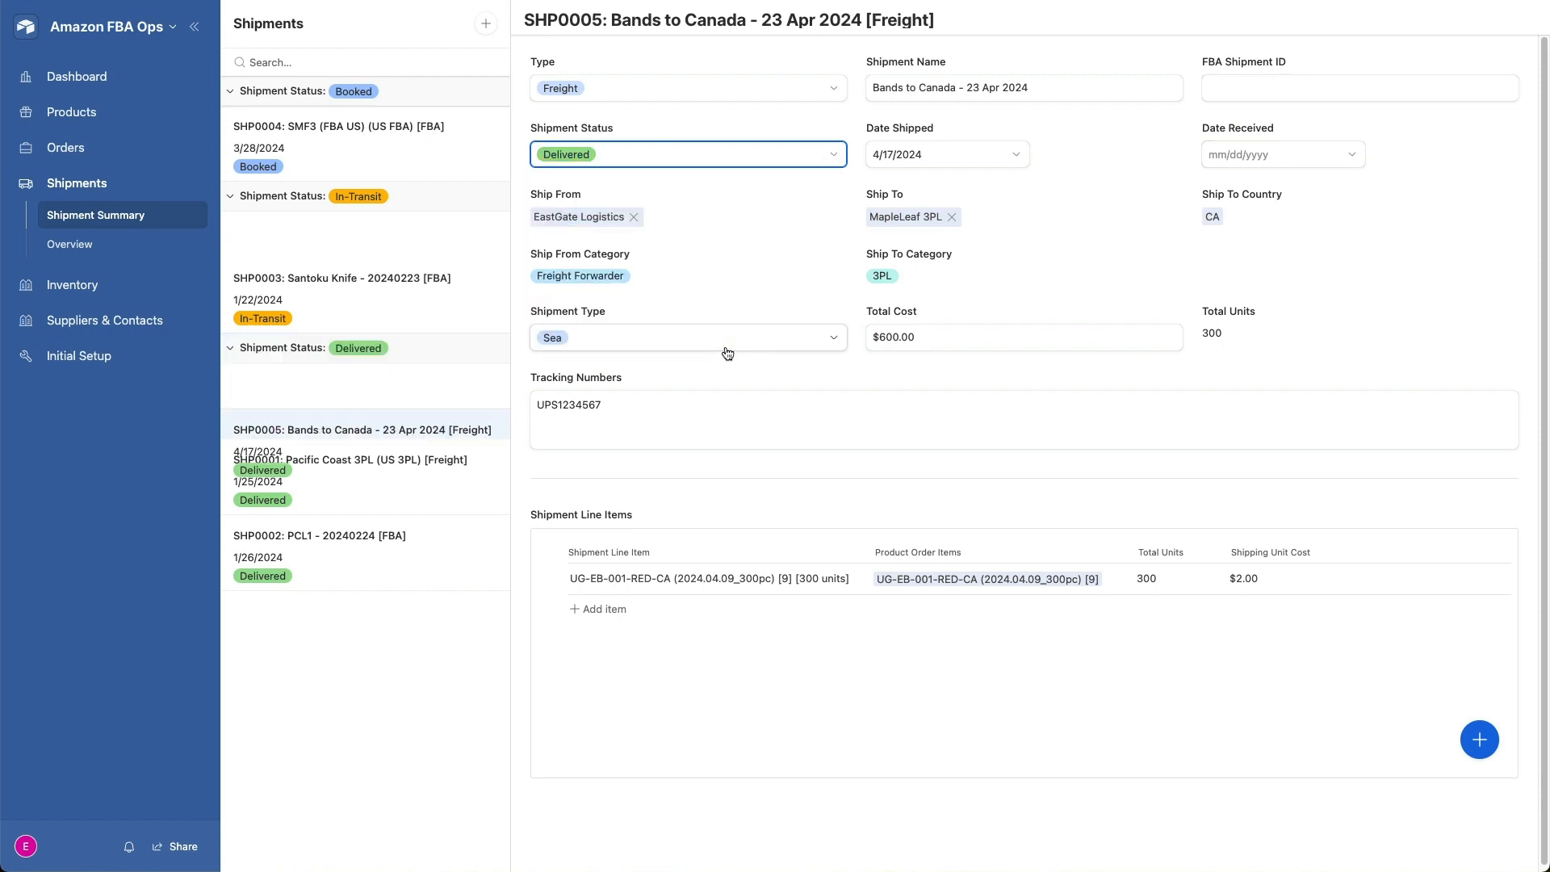
click(1351, 155)
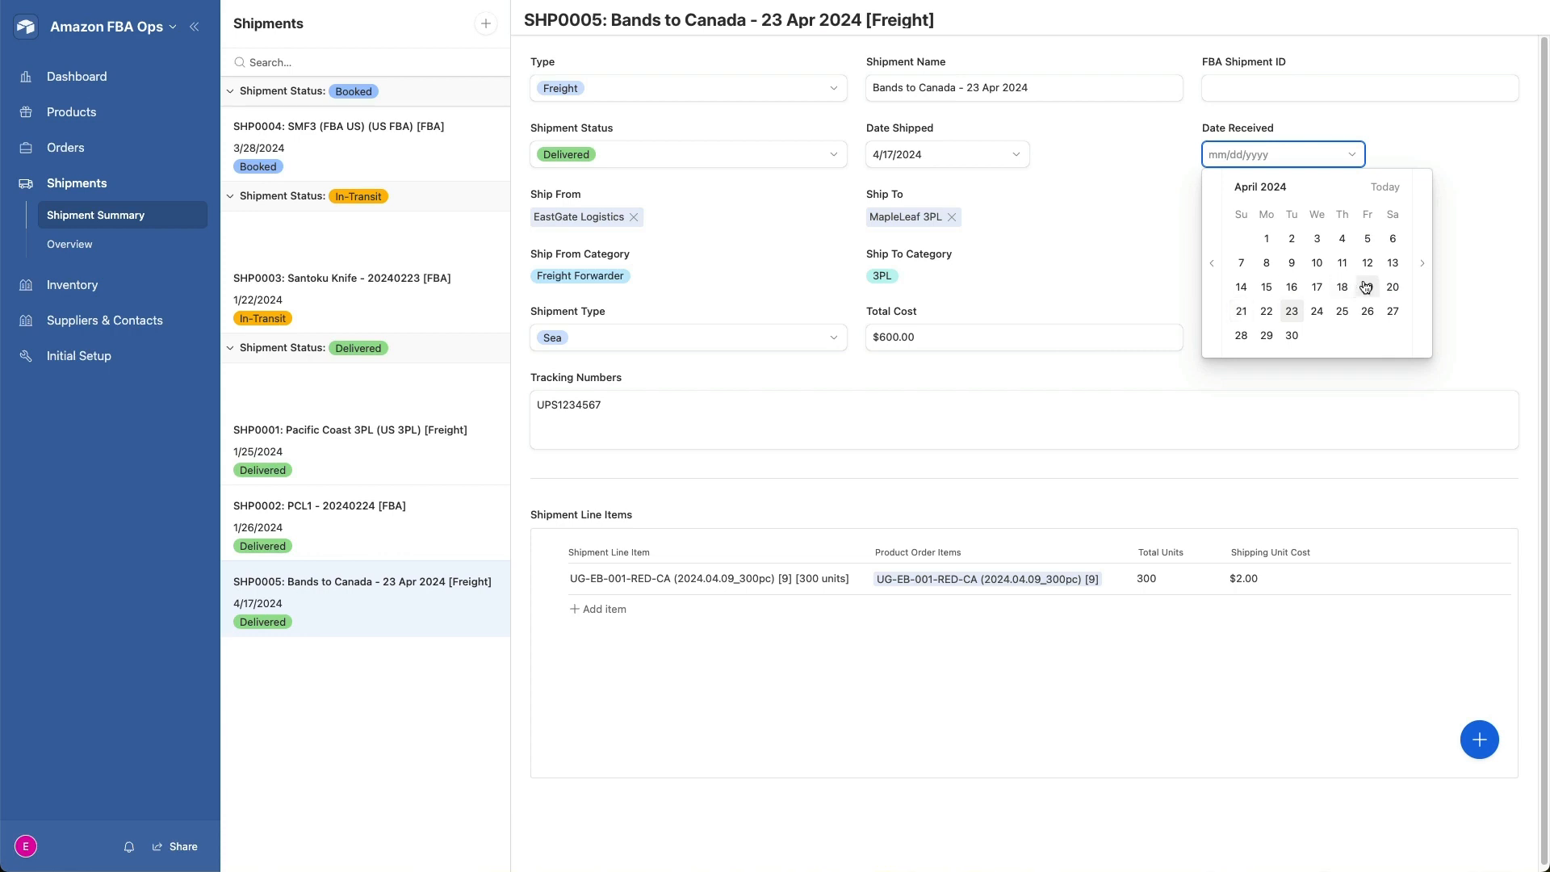
click(1392, 285)
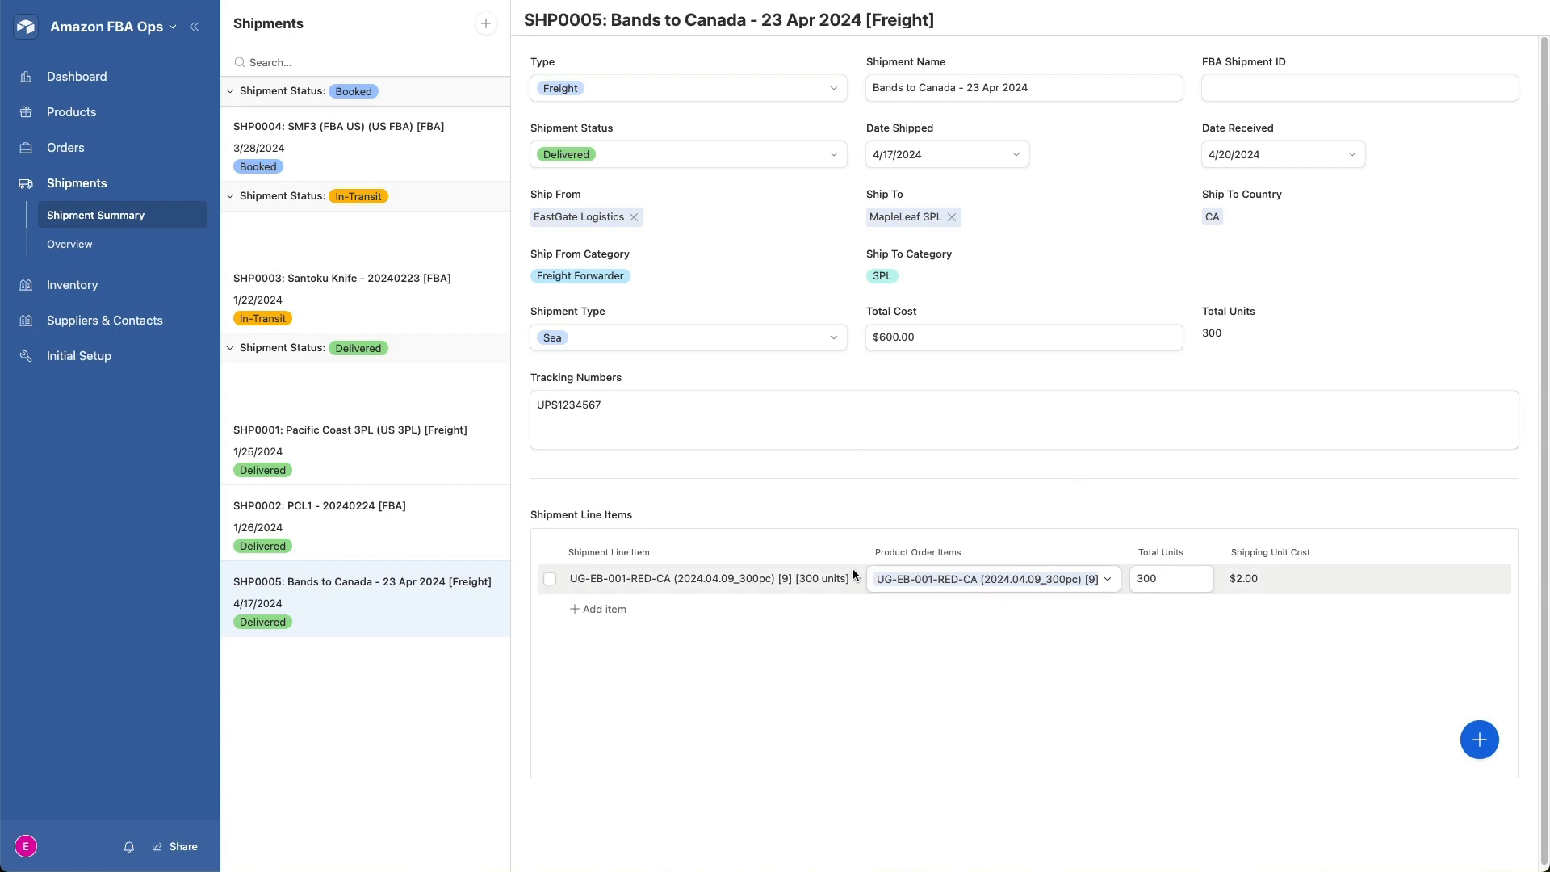
- Review the inventory summary and SKU by Location, collapsing all groups and expanding only MapleLeaf 3PL to check its stock
click(72, 286)
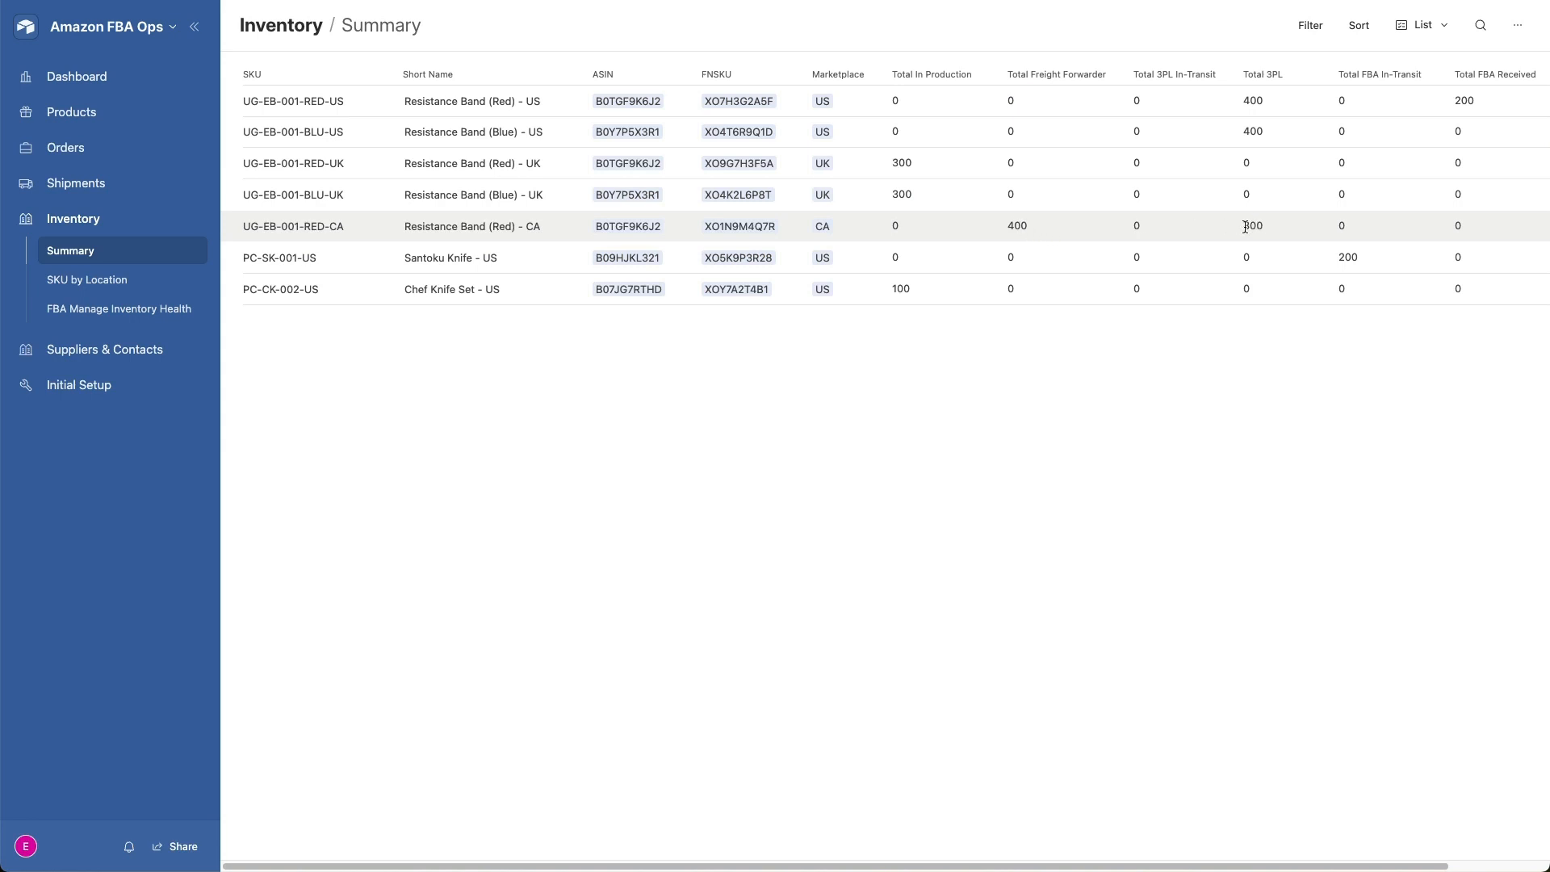
click(110, 286)
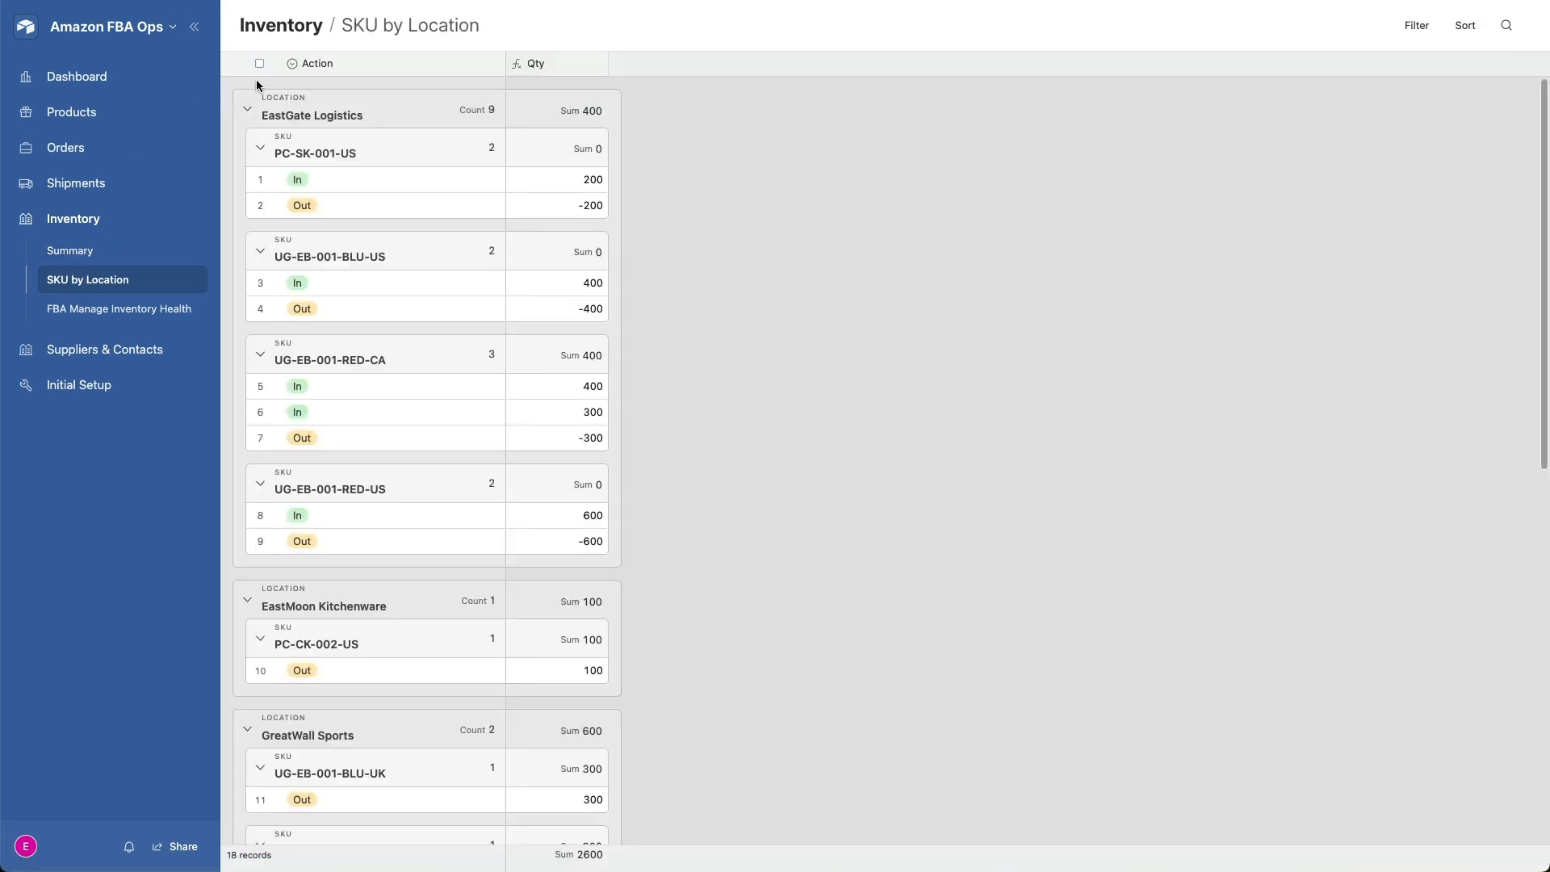
click(487, 109)
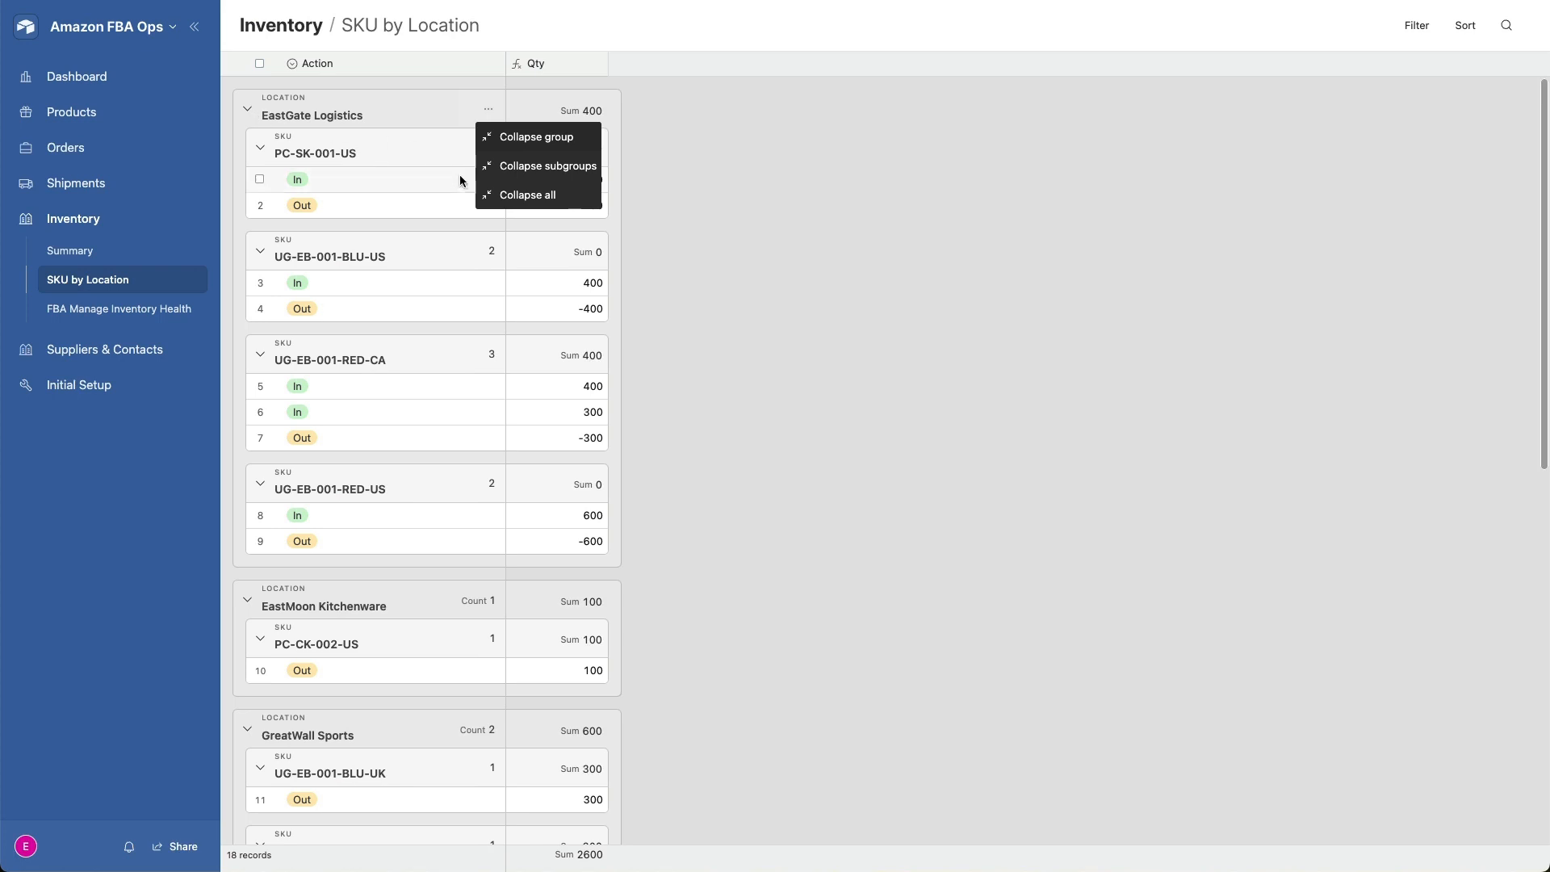
click(502, 194)
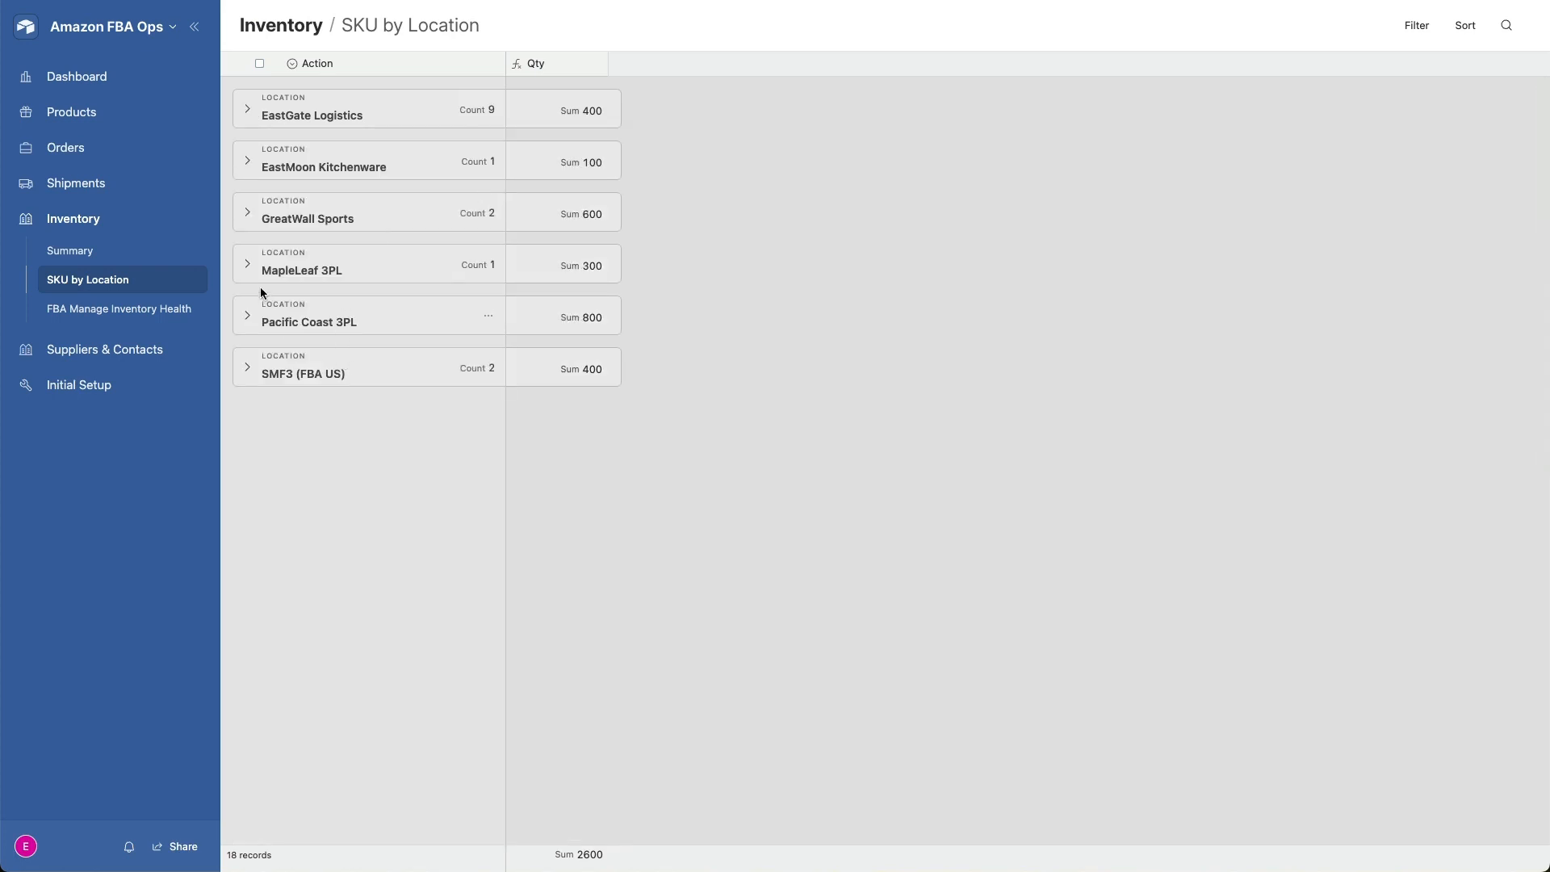
click(247, 265)
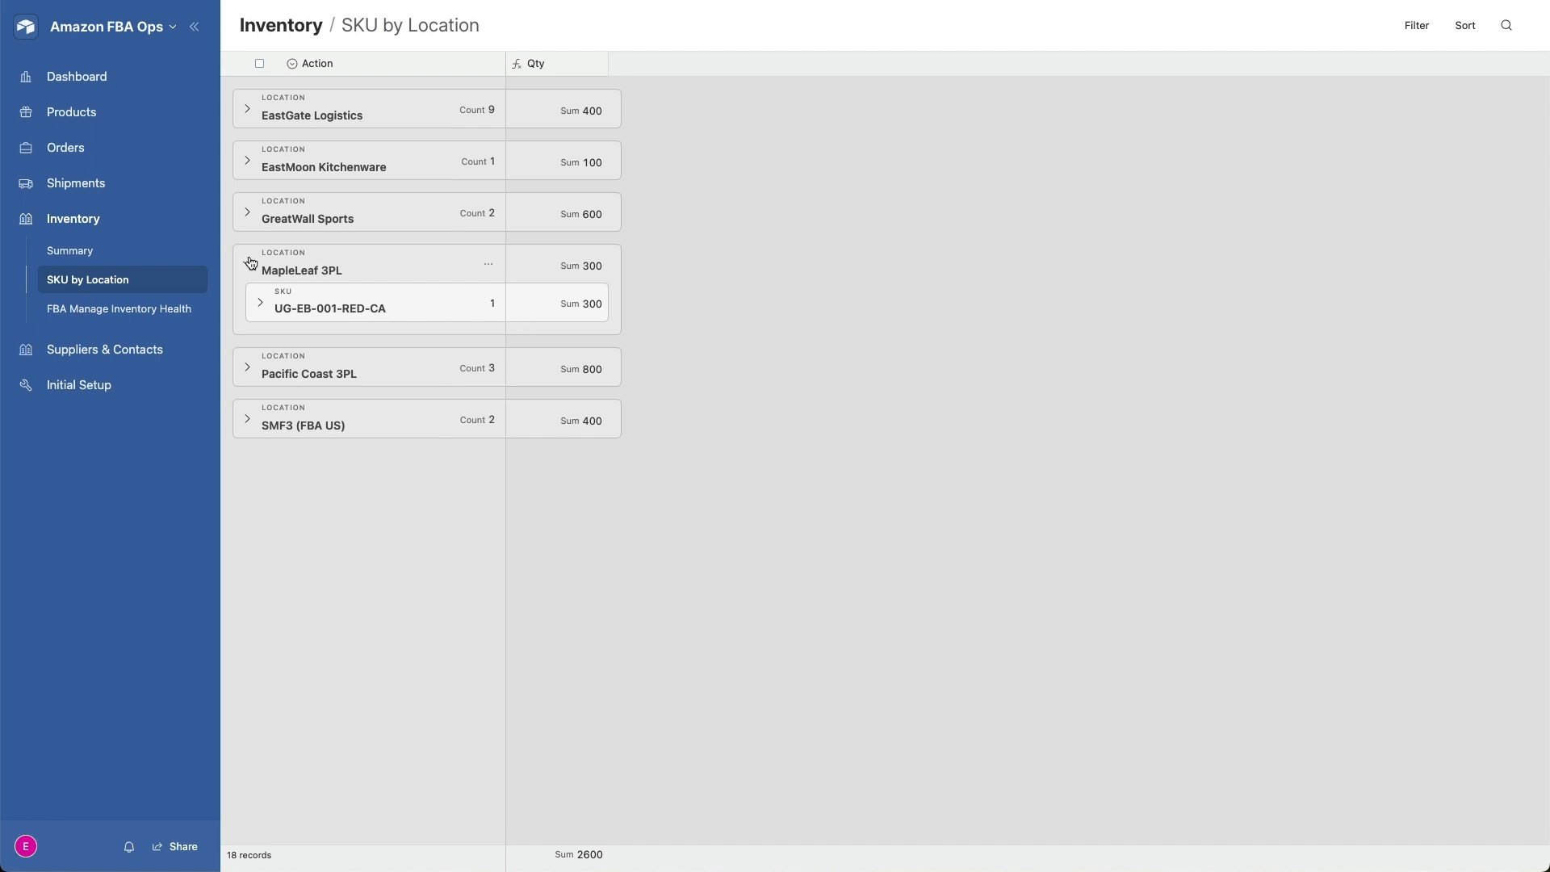
- Start a new shipment of type FBA named "FBA1234 - 23 Apr 2024"
click(72, 186)
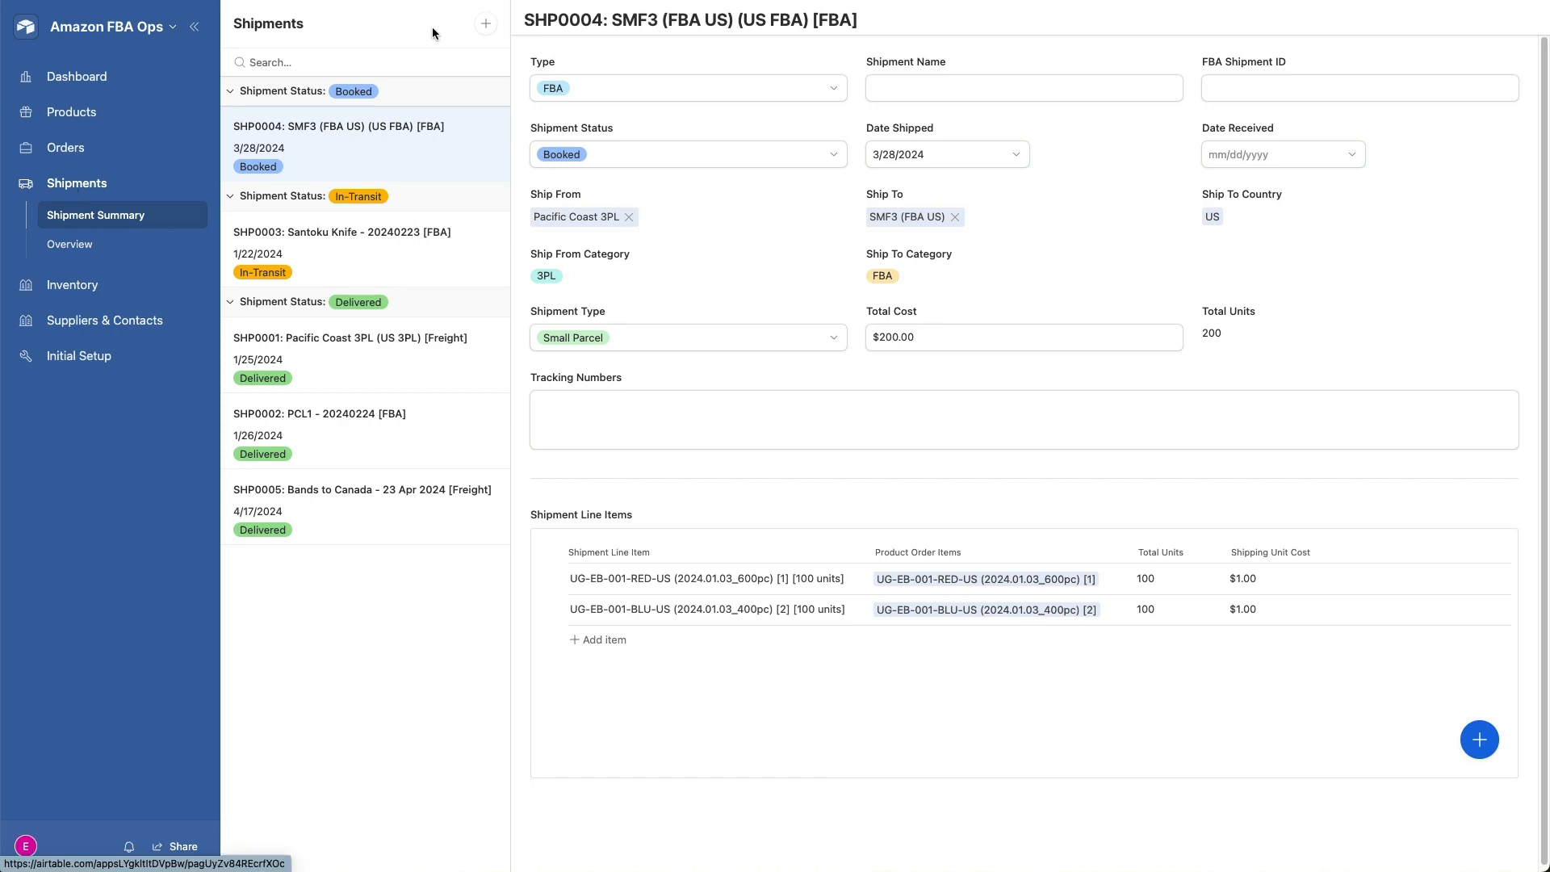
click(487, 25)
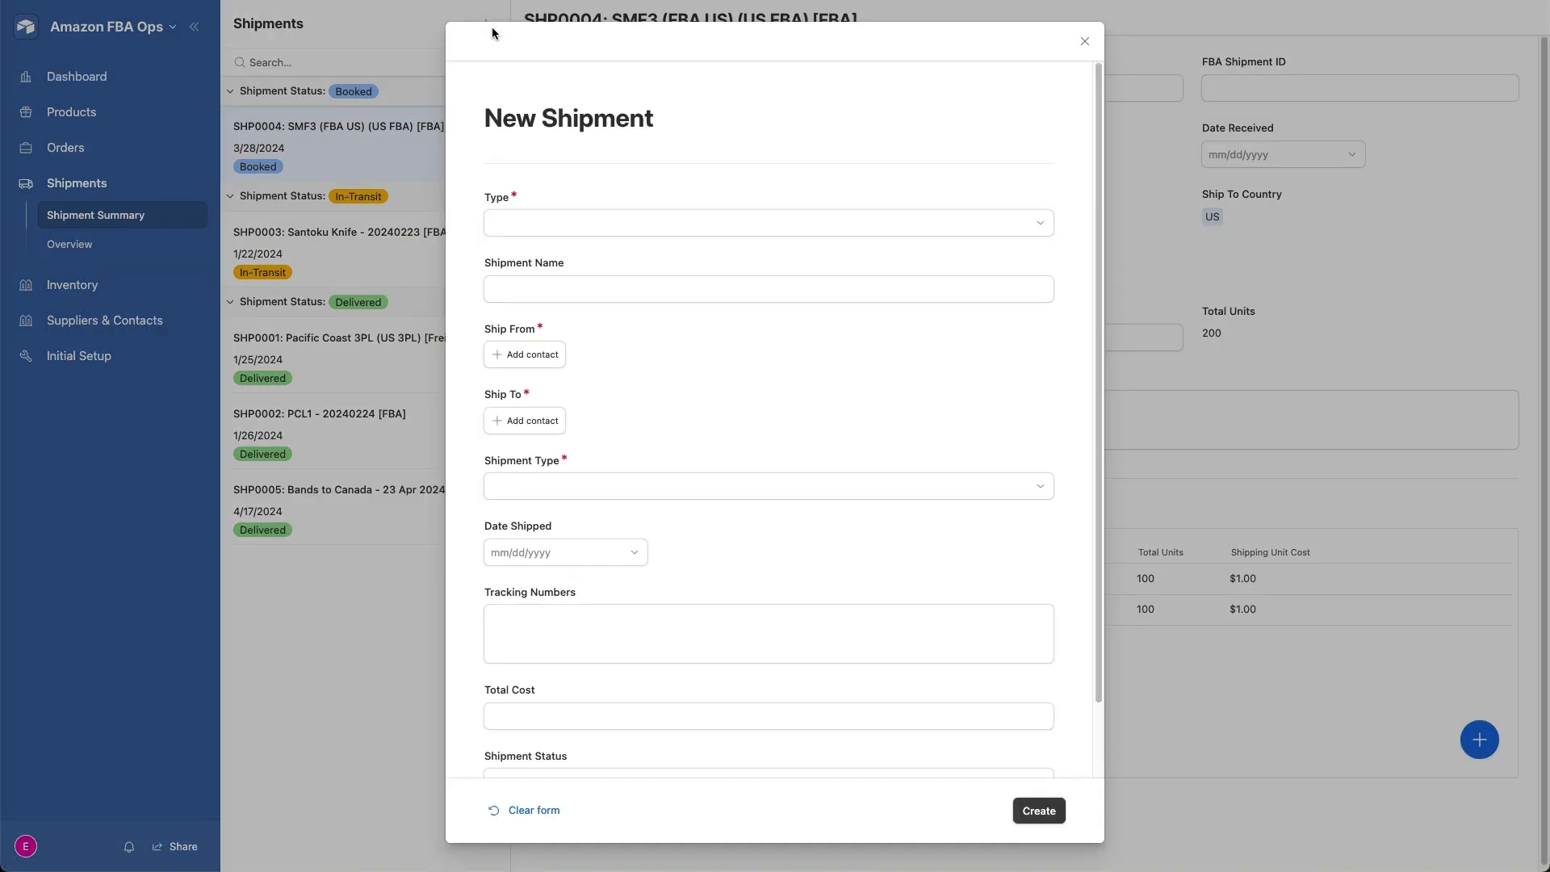
click(597, 224)
click(546, 349)
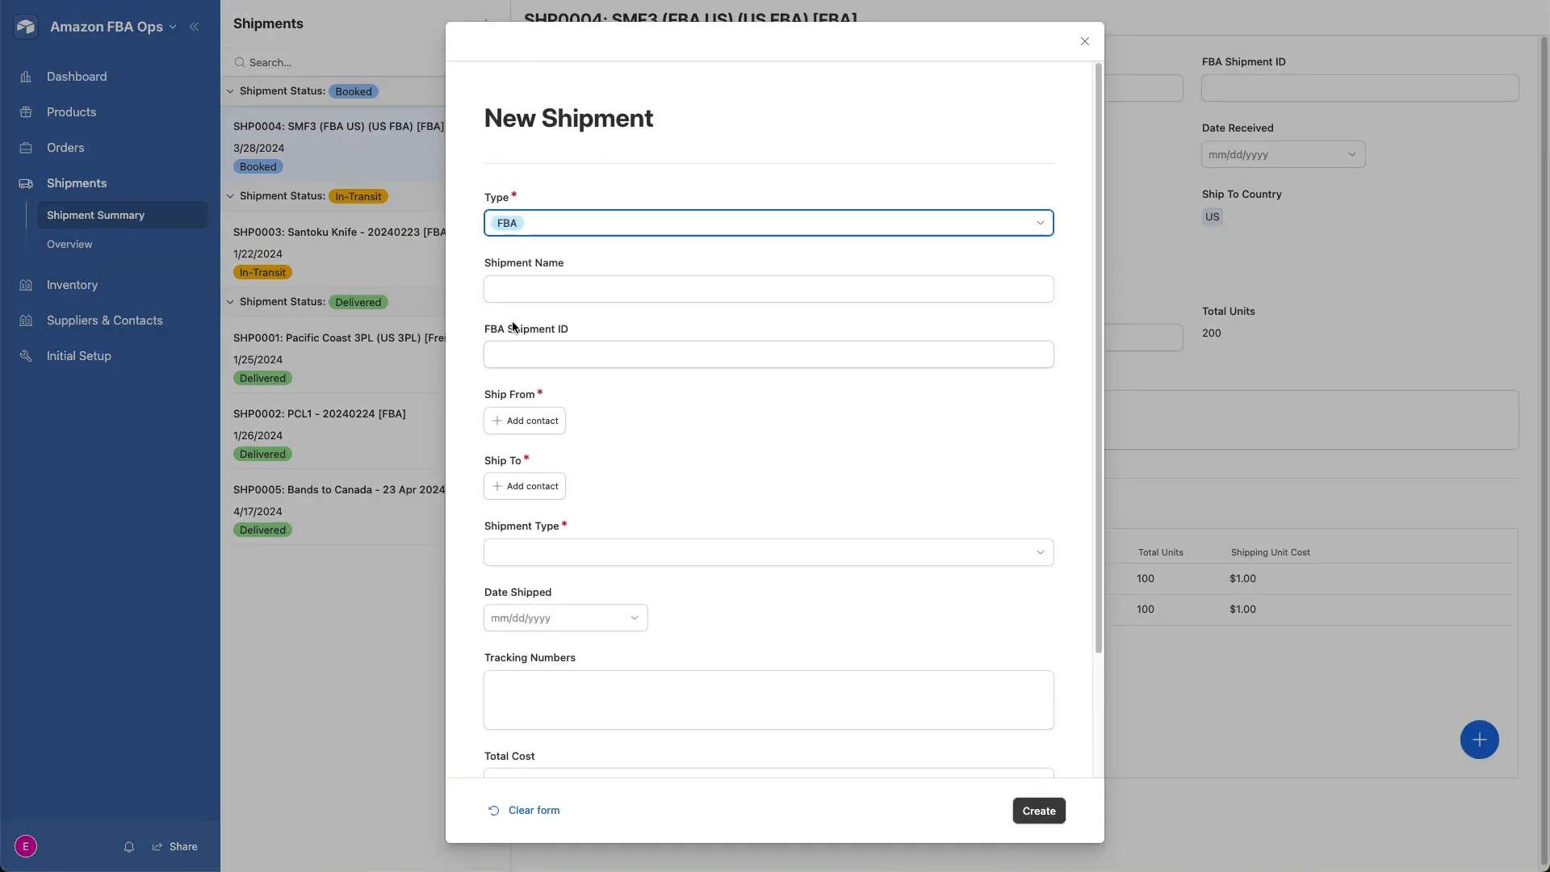
click(660, 289)
text(FBA)
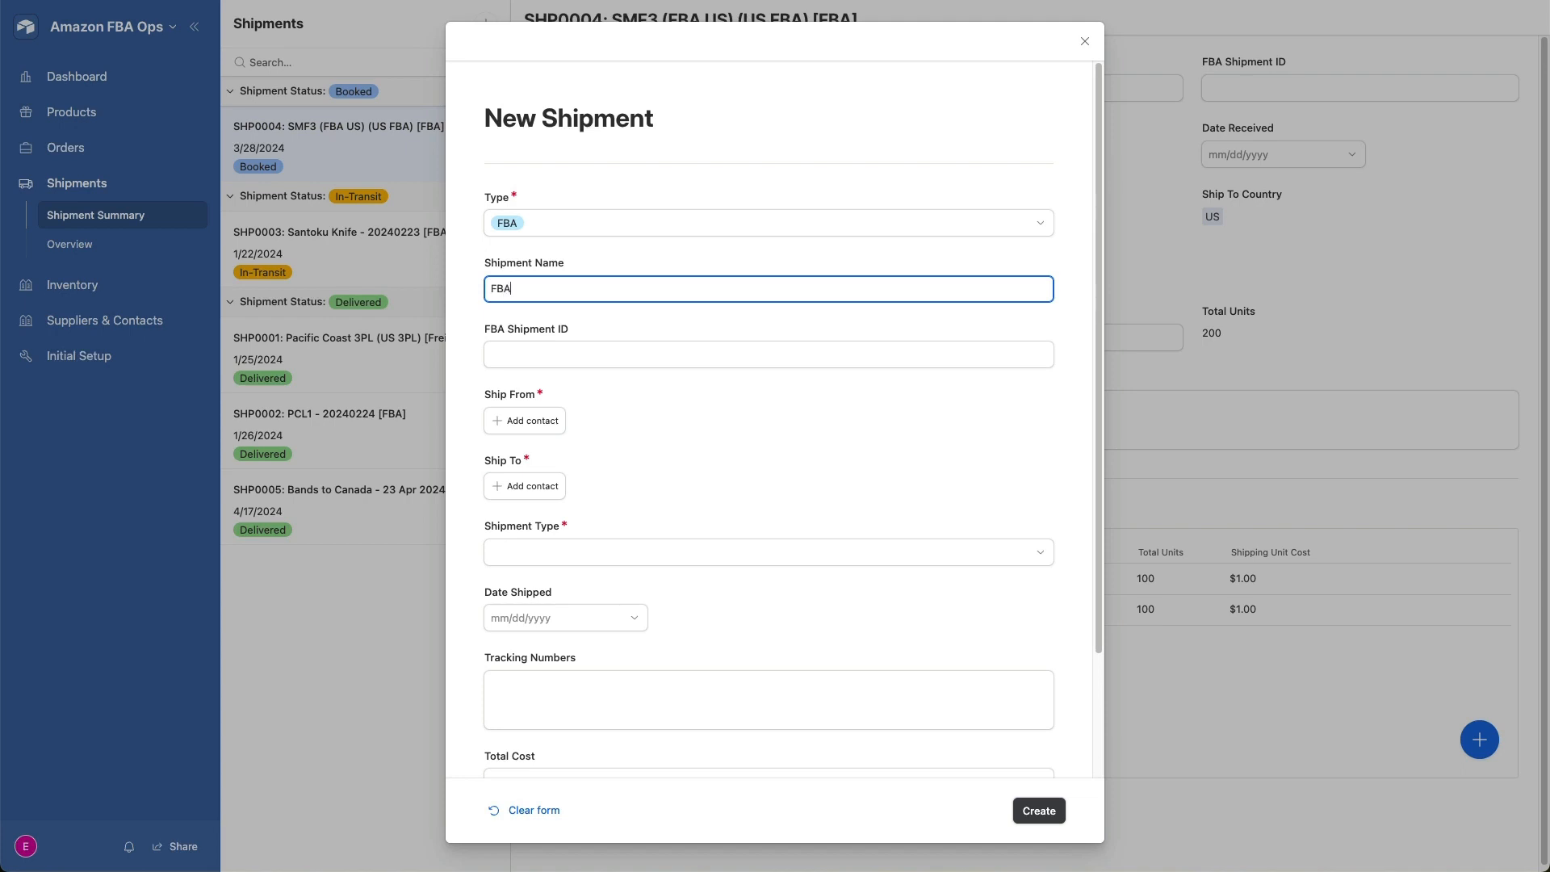
text(1234 - 23 Apr 2024)
- Set the new FBA shipment to ship from MapleLeaf 3PL and ship to YYZ7 (FBA CAN)
click(549, 420)
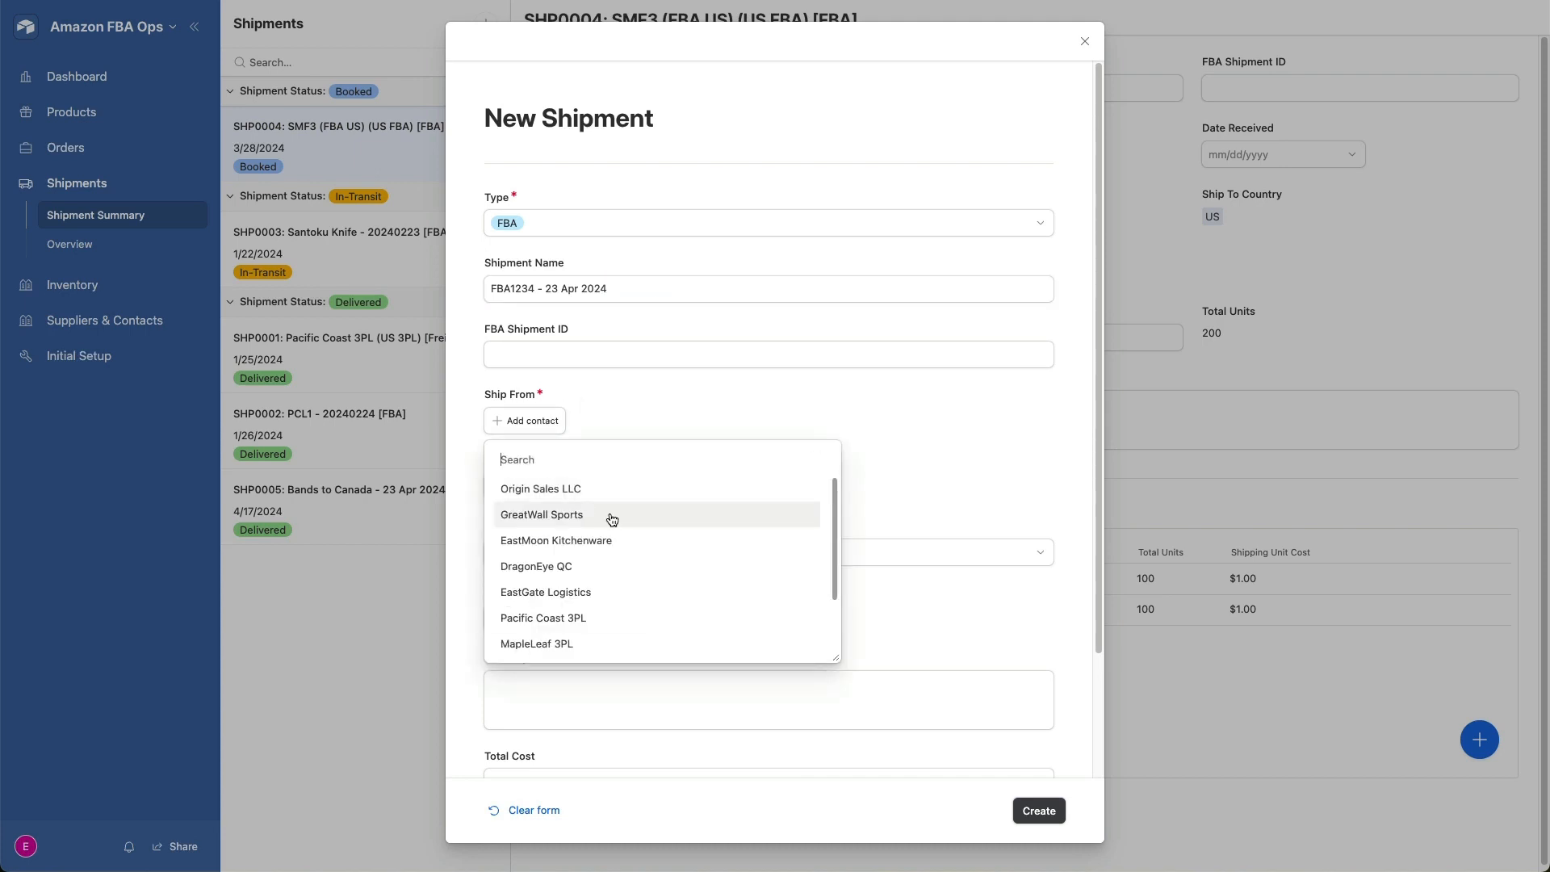
click(583, 642)
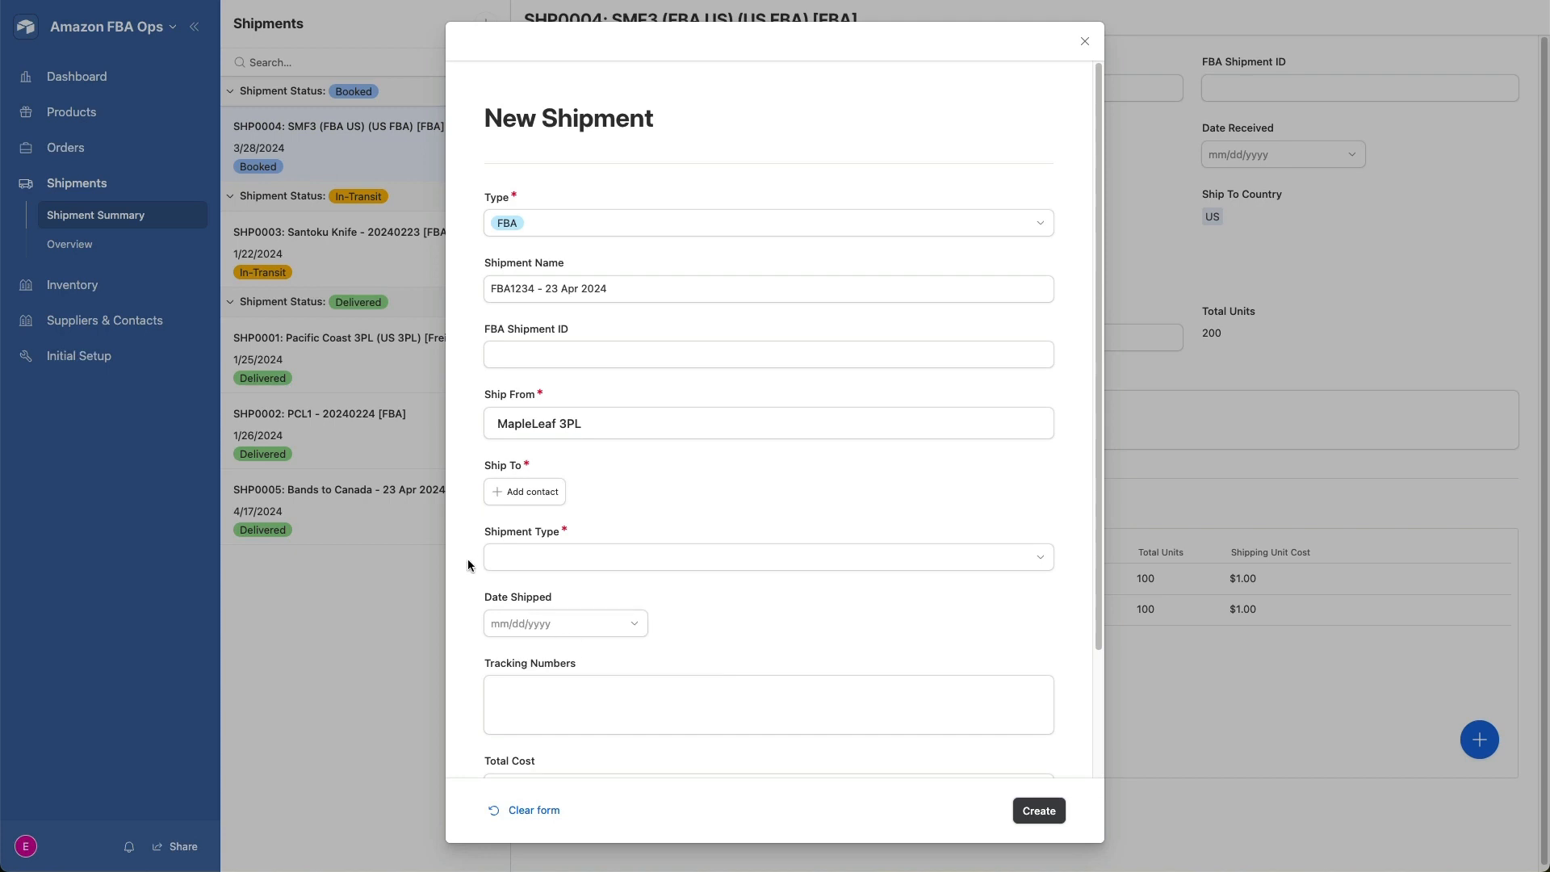
click(538, 499)
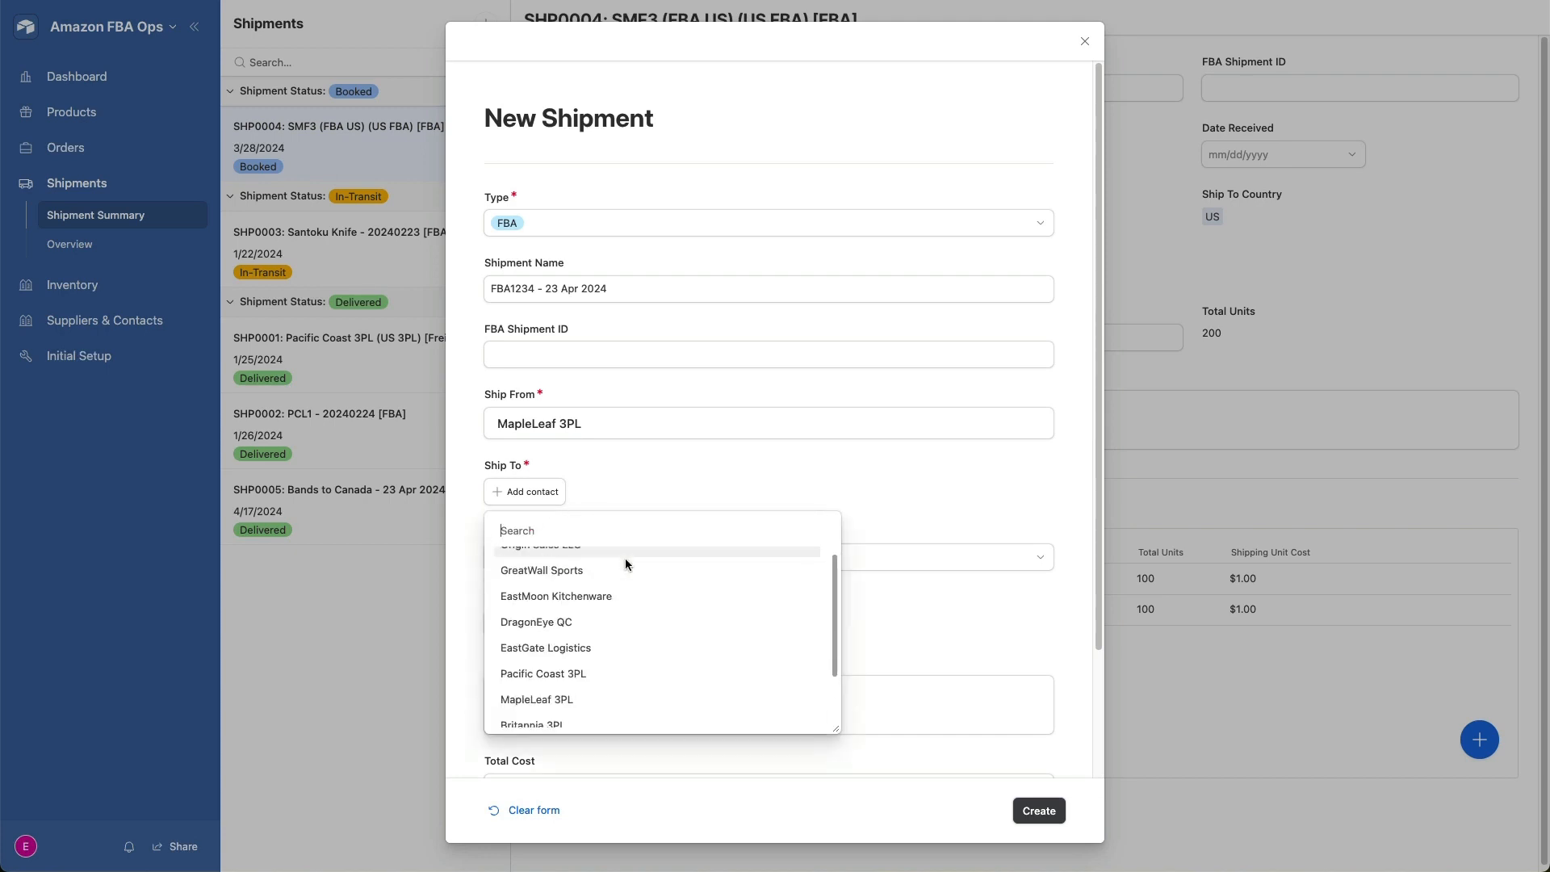
scroll(625, 561, down, 2)
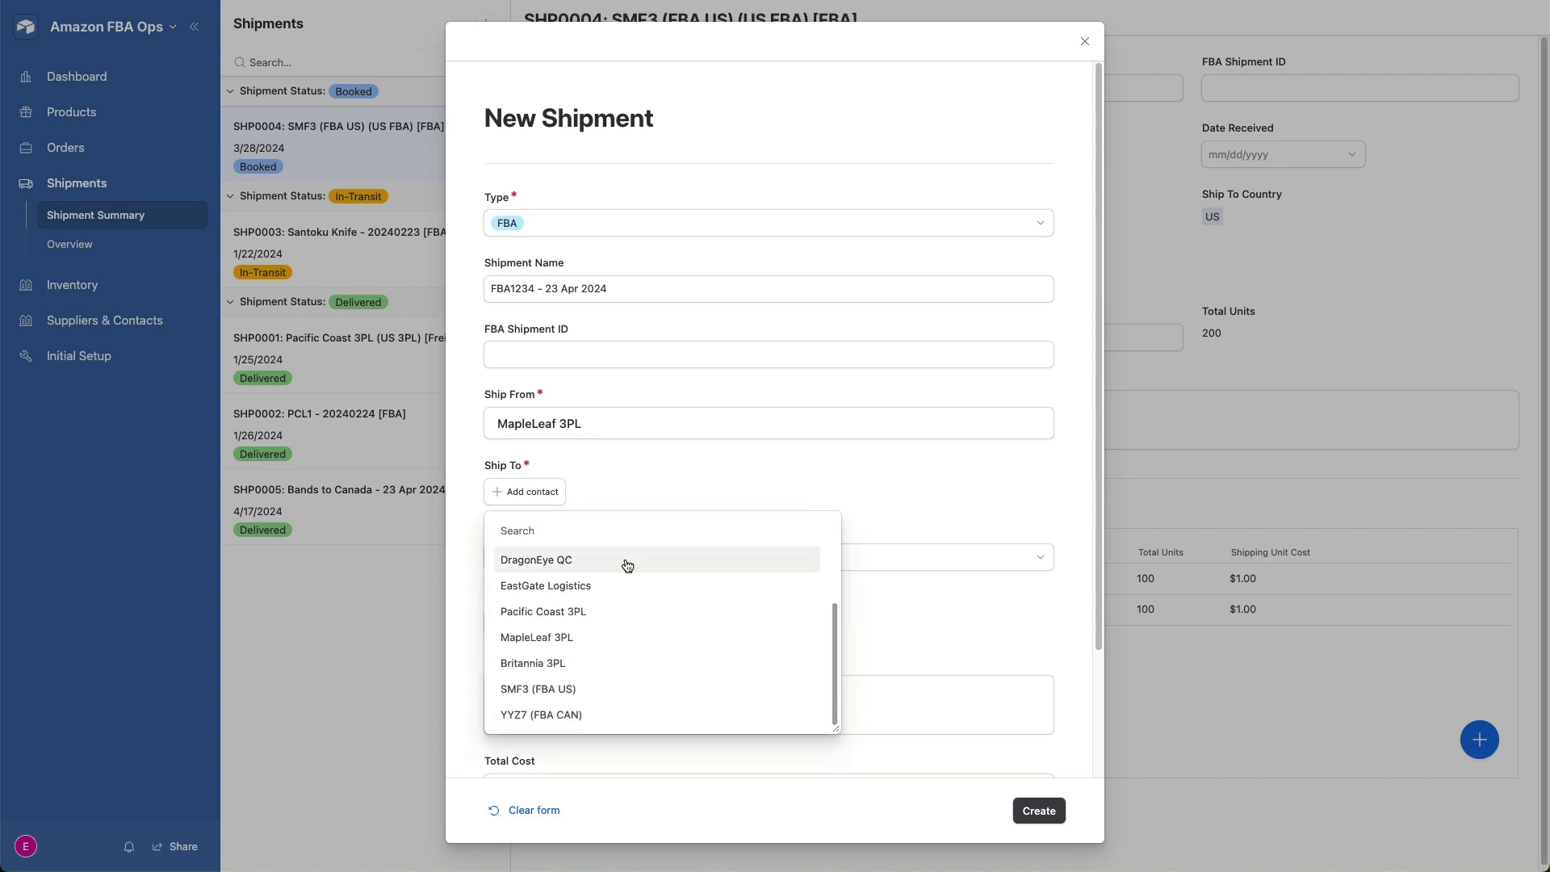
click(590, 716)
- Choose Small Parcel as the shipment type and create the FBA1234 shipment
click(834, 569)
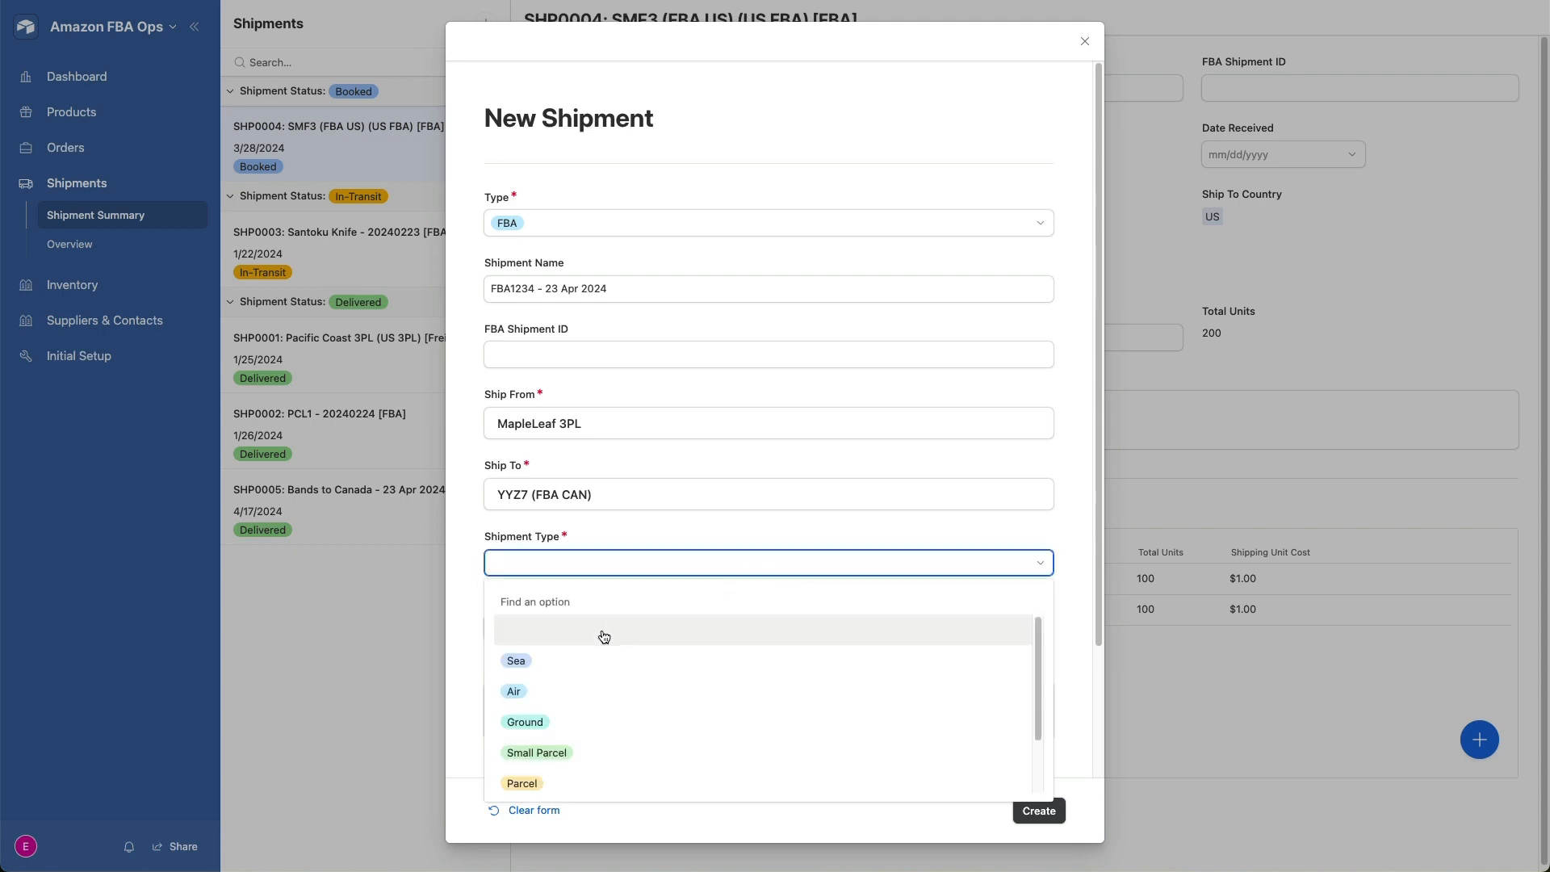
click(569, 751)
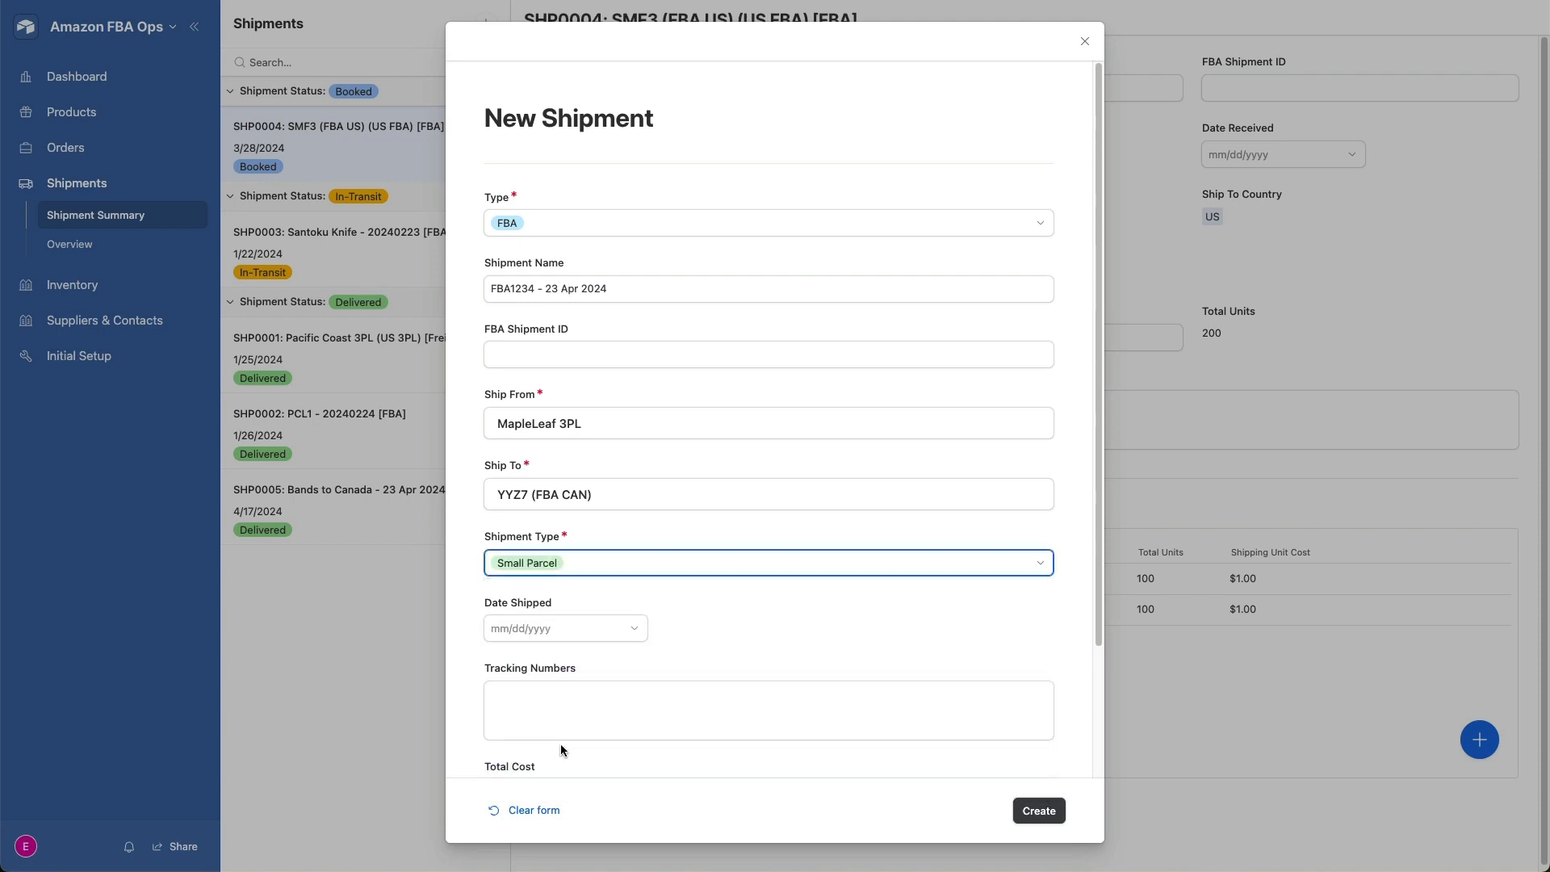
scroll(885, 609, down, 3)
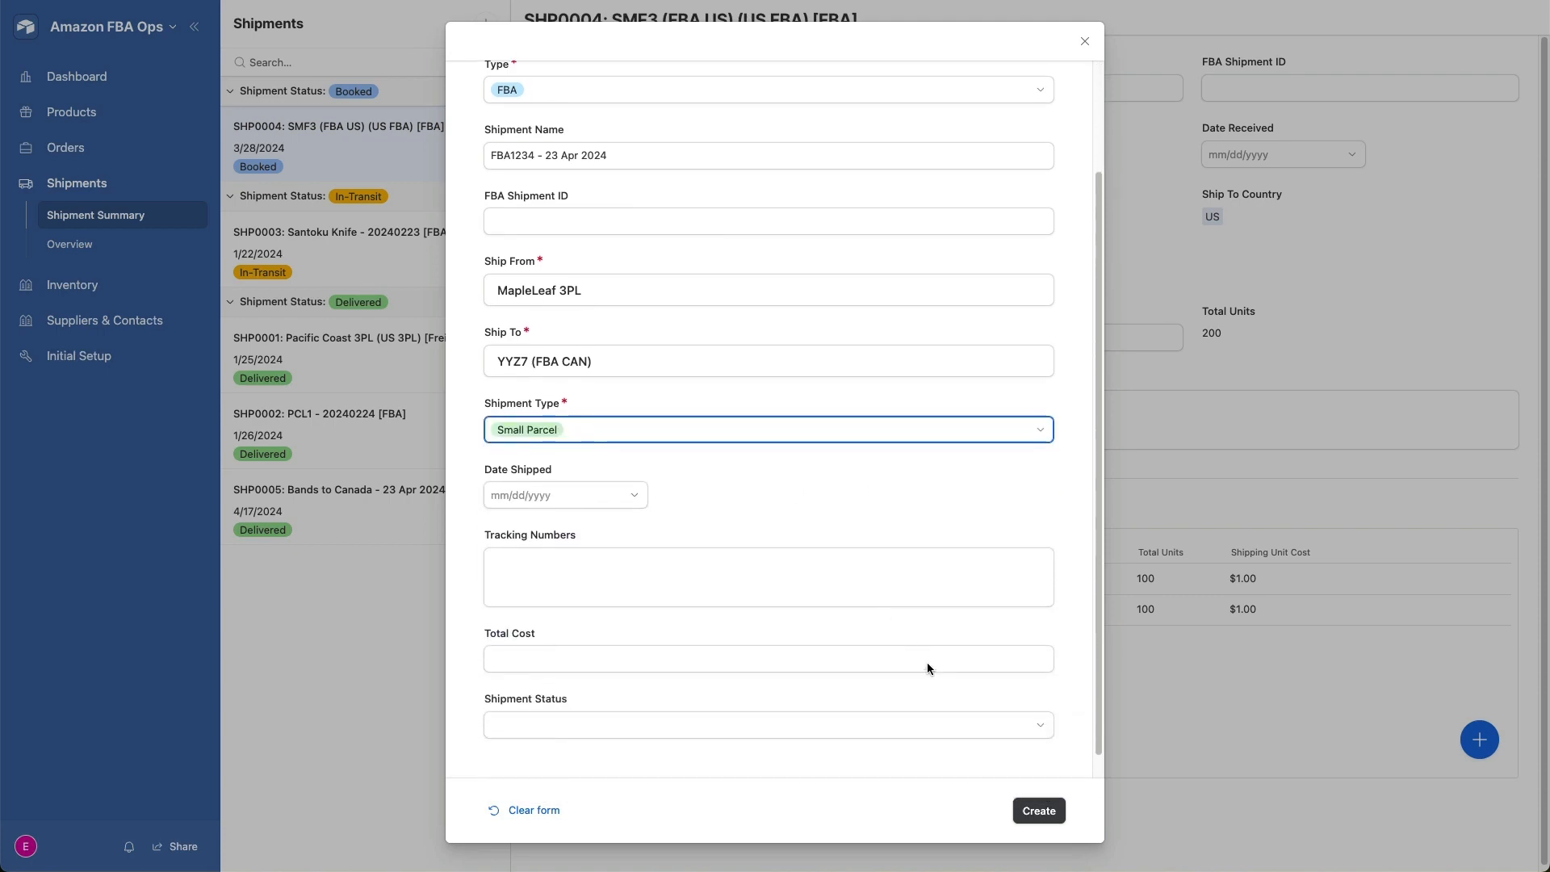
click(1037, 814)
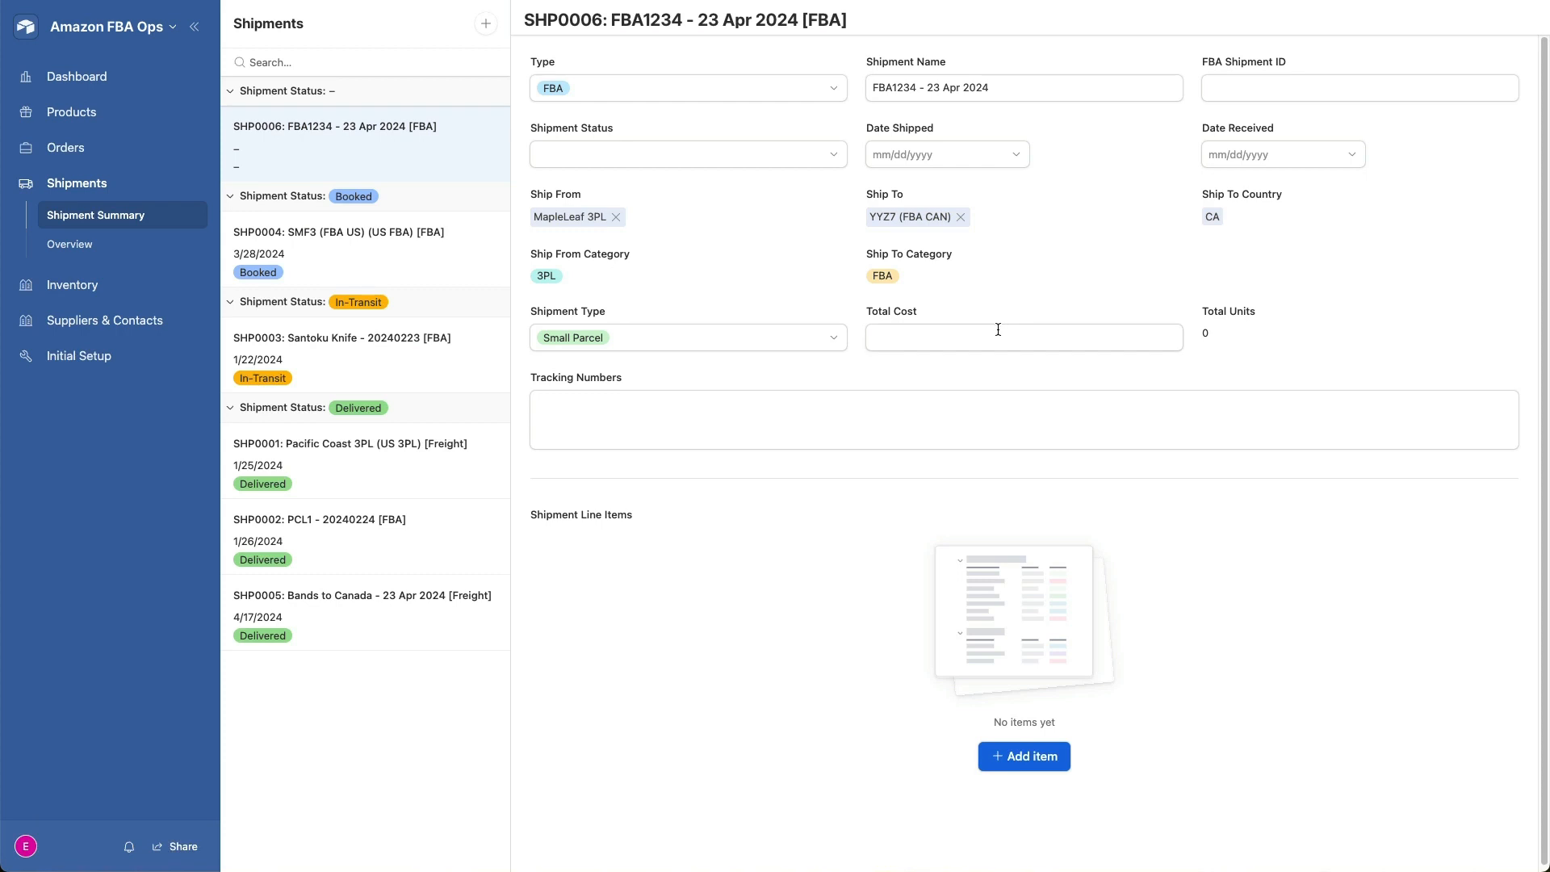
- Fill in FBA1234 as the FBA shipment ID, copied from the shipment name, and enter UPS123456 as the tracking number
double_click(888, 86)
key(ctrl+c)
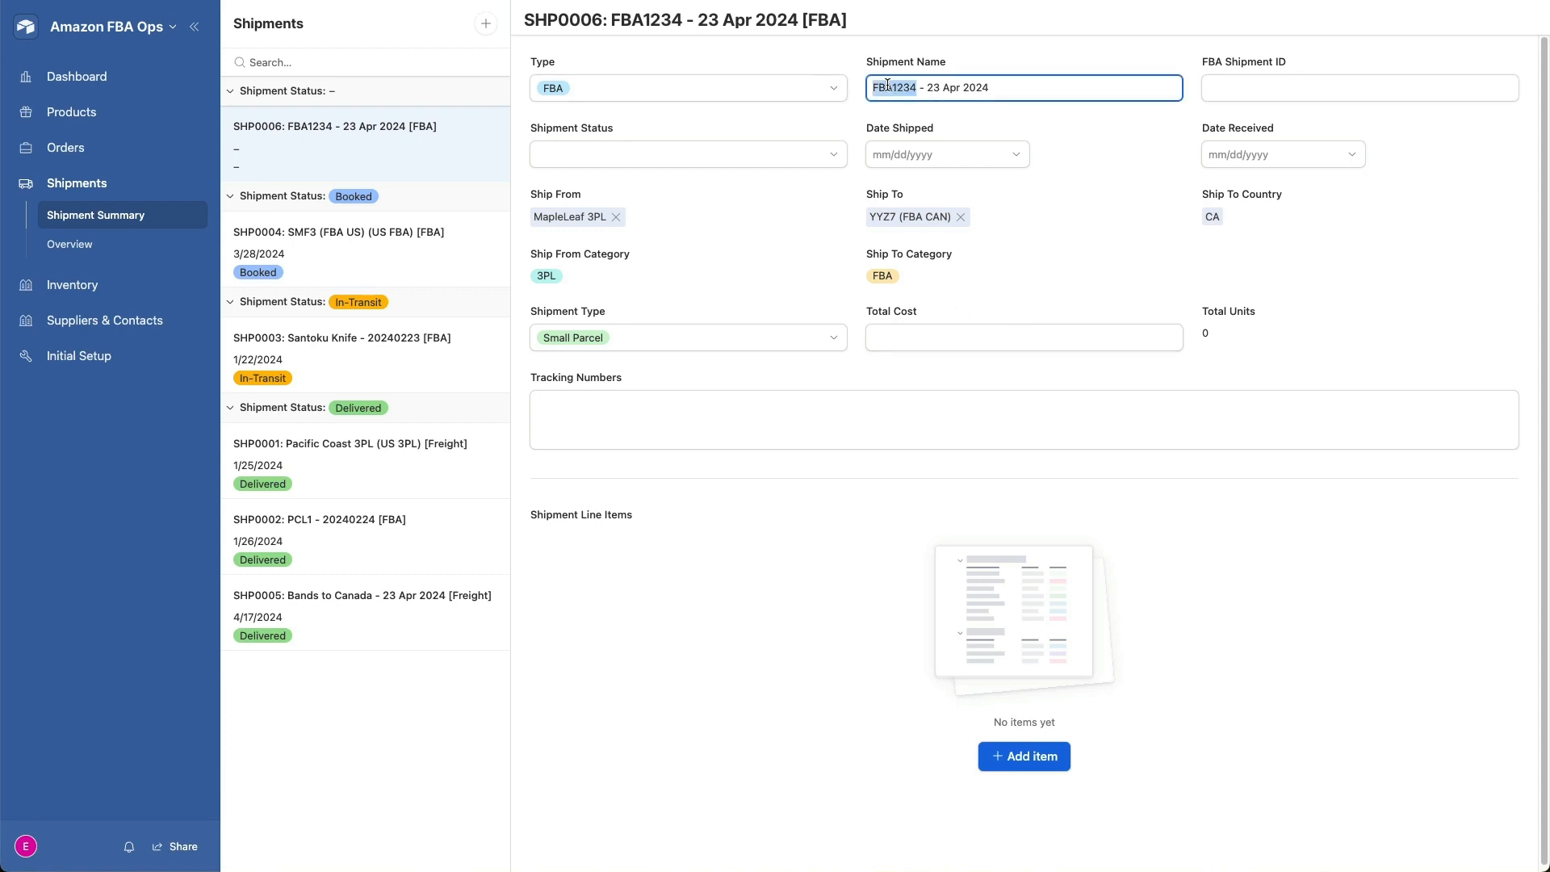
click(1269, 90)
key(ctrl+v)
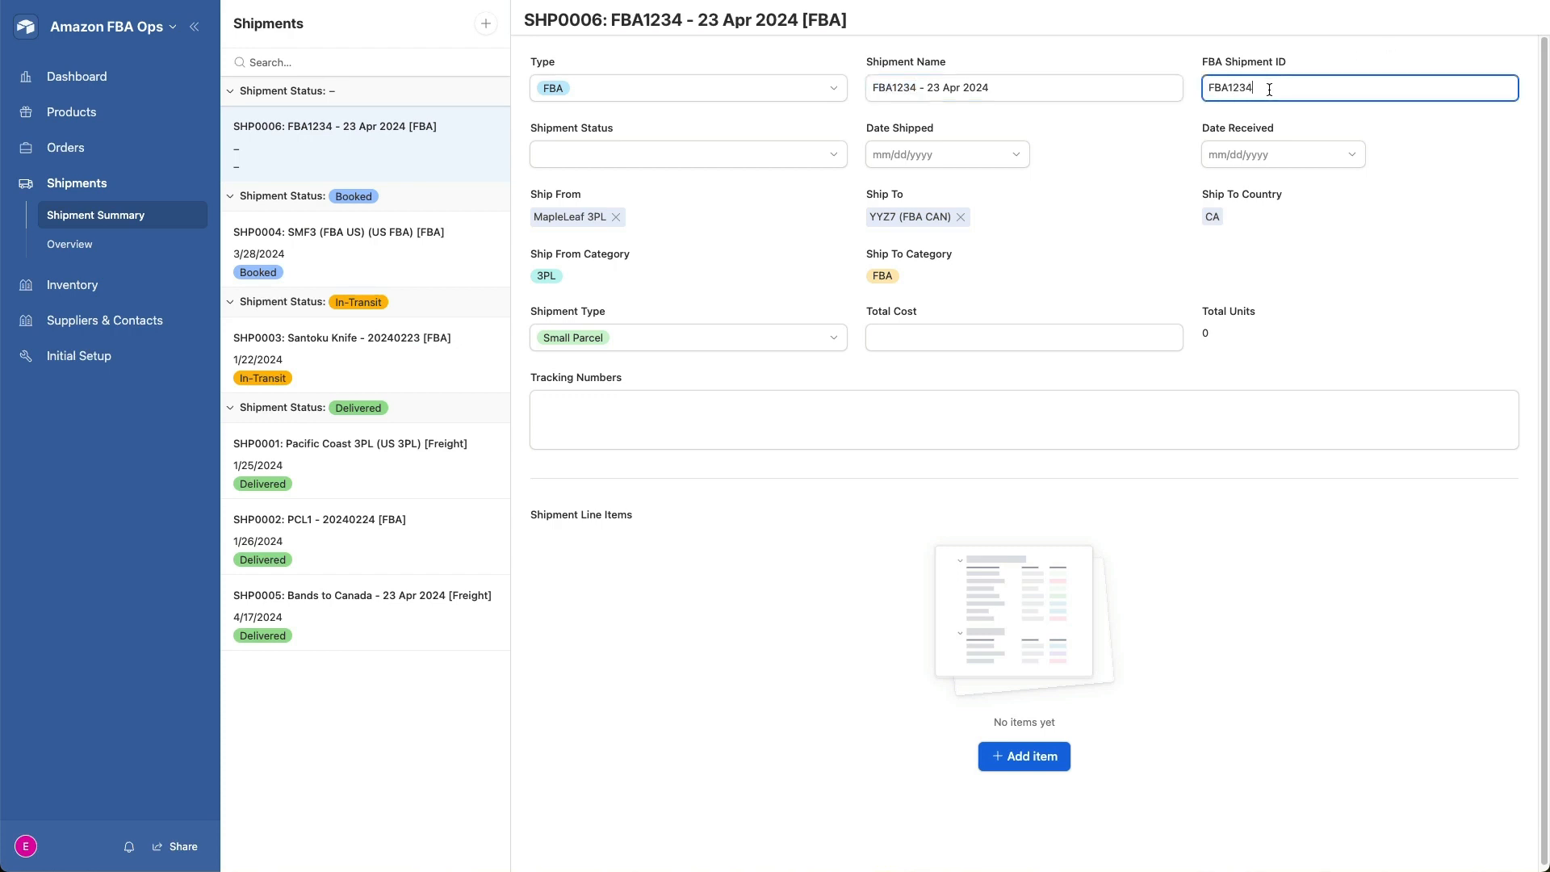
click(691, 405)
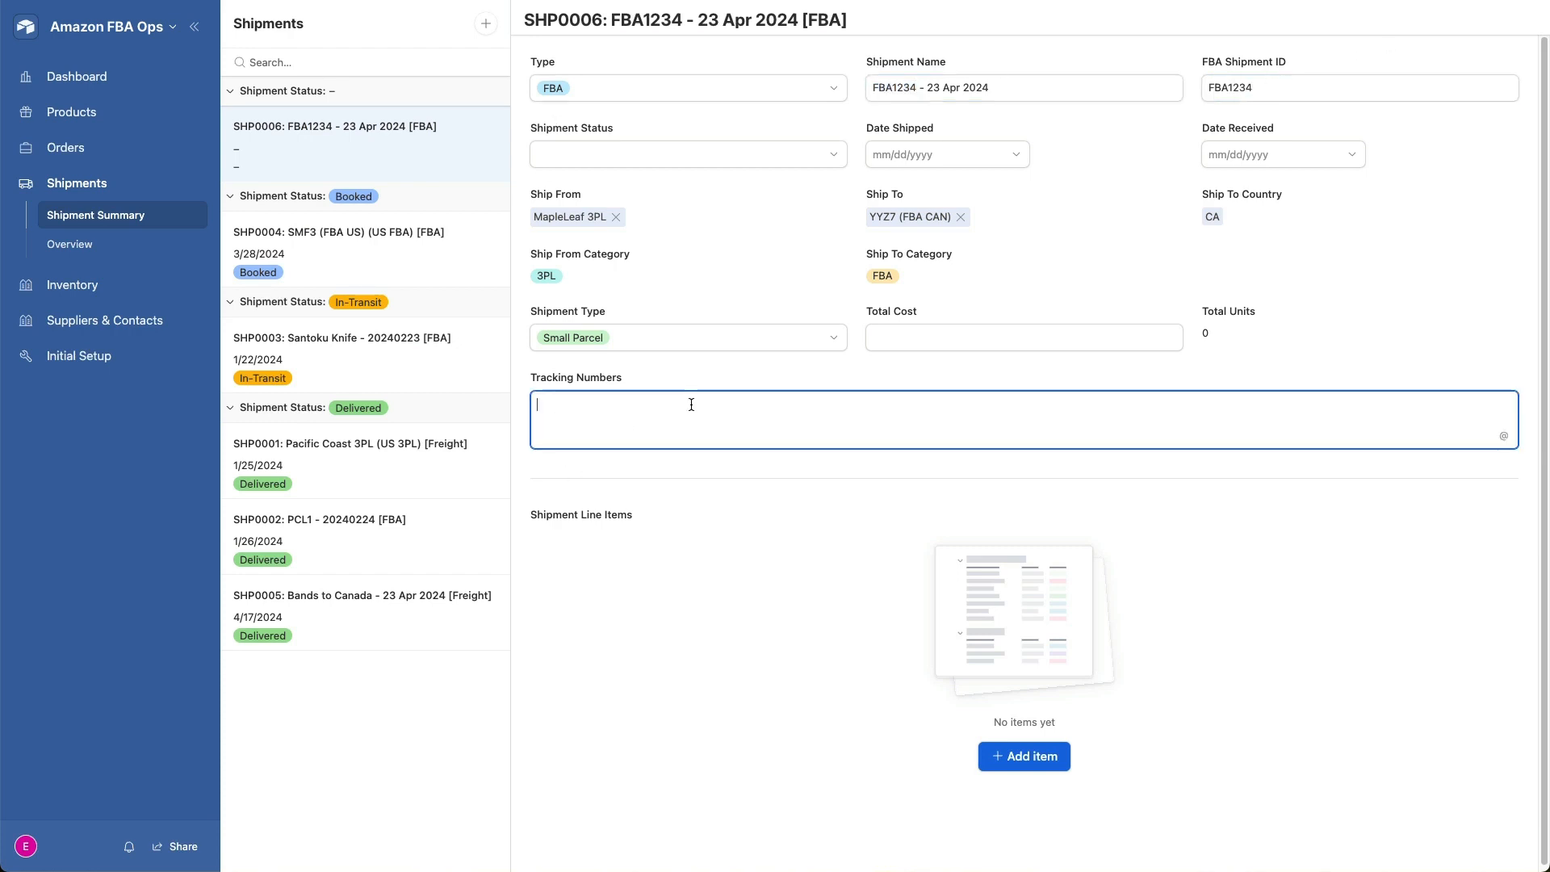
text(UPS123456)
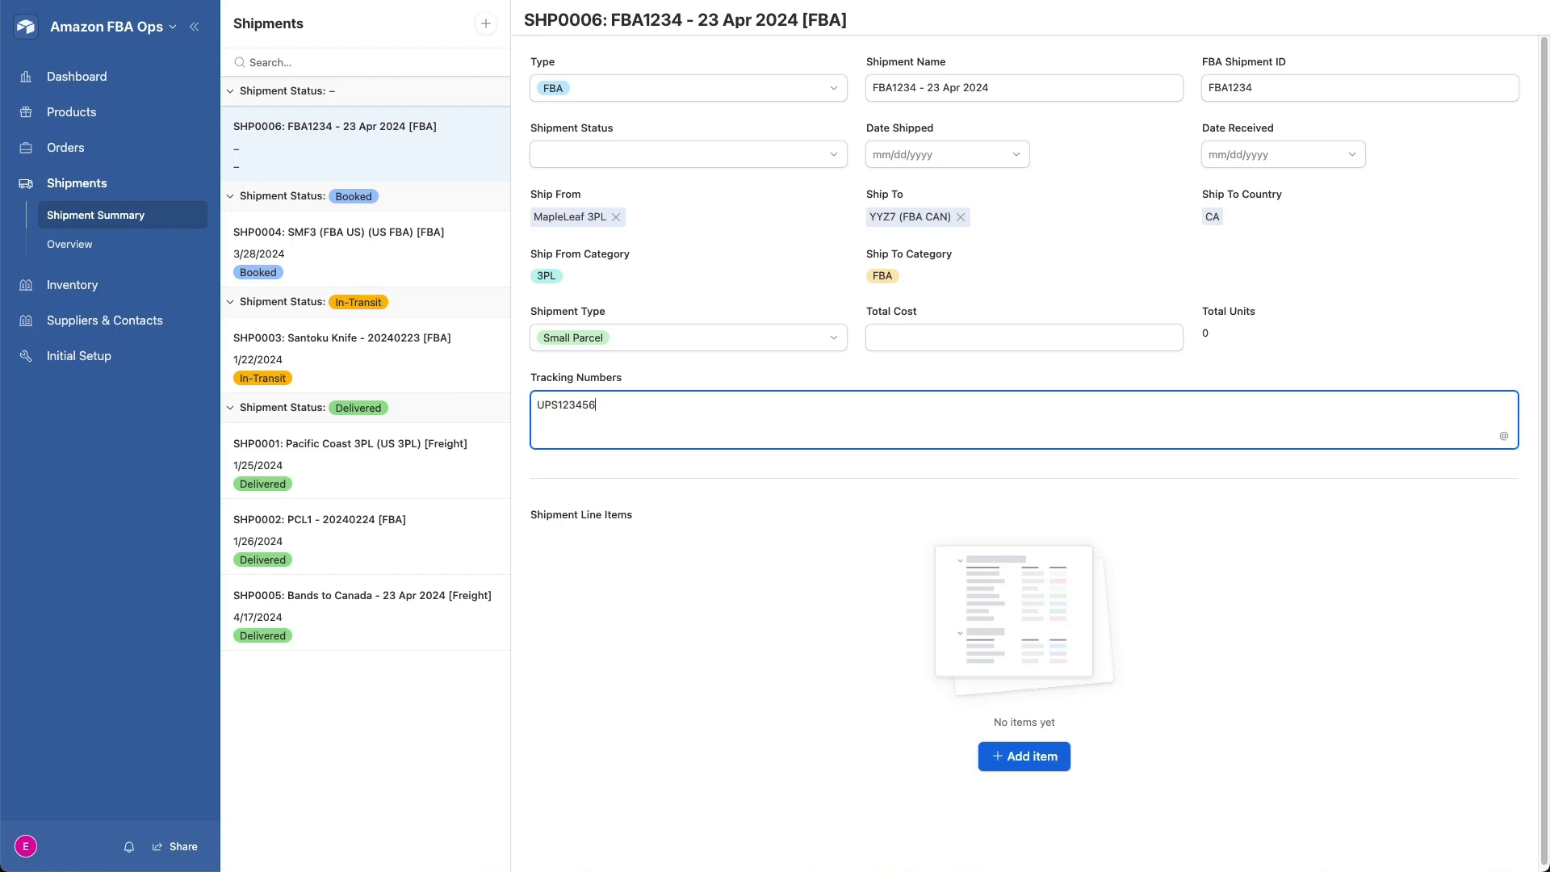
- Set the FBA1234 shipment's status to Booked and its total cost to $50
click(839, 156)
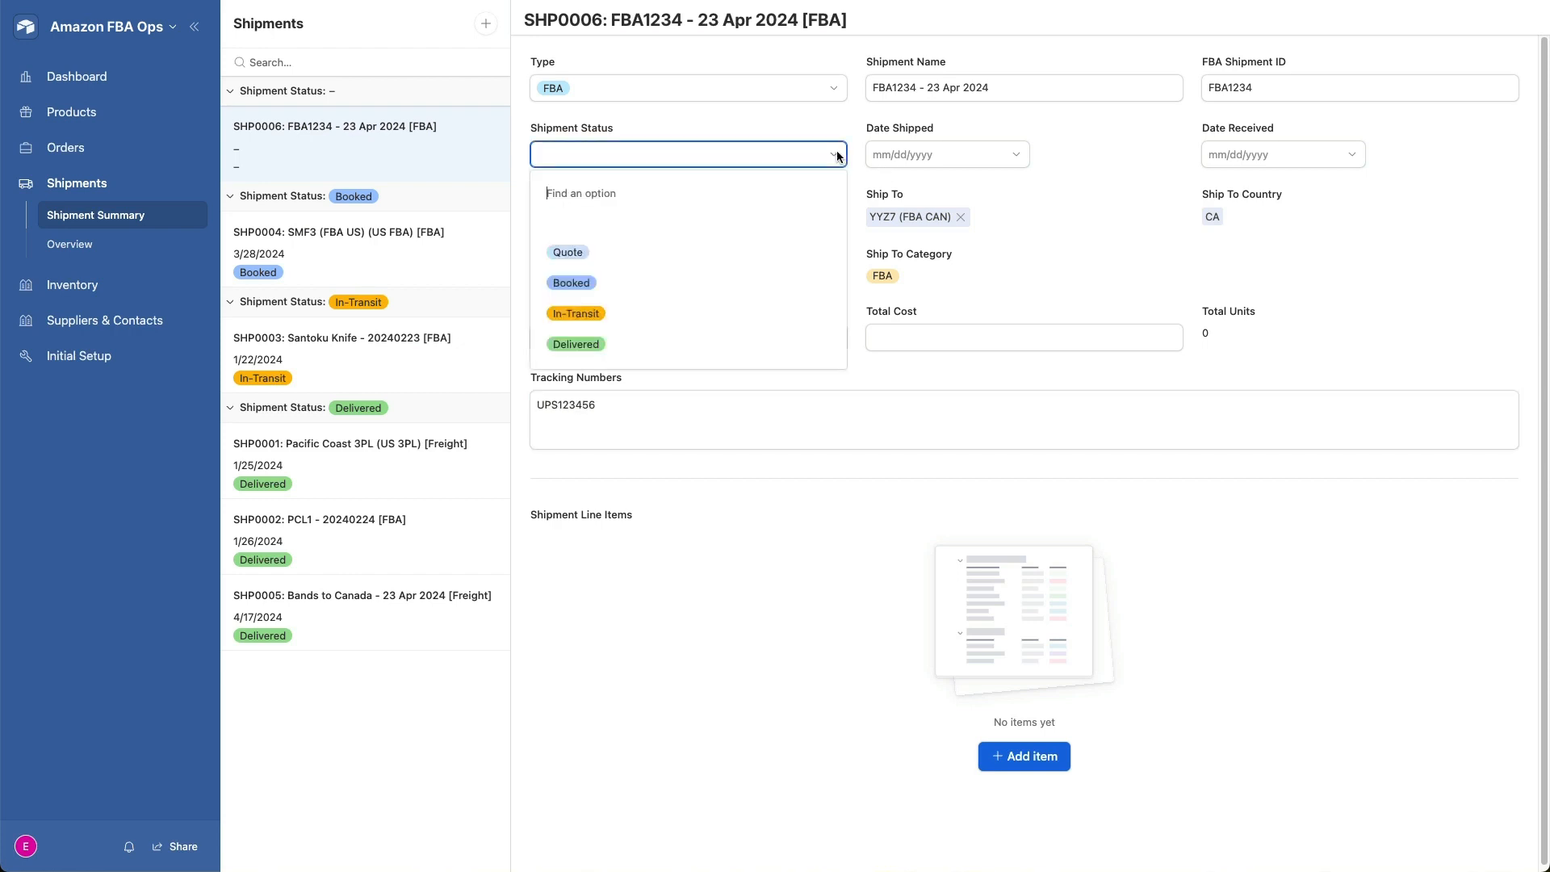
click(667, 282)
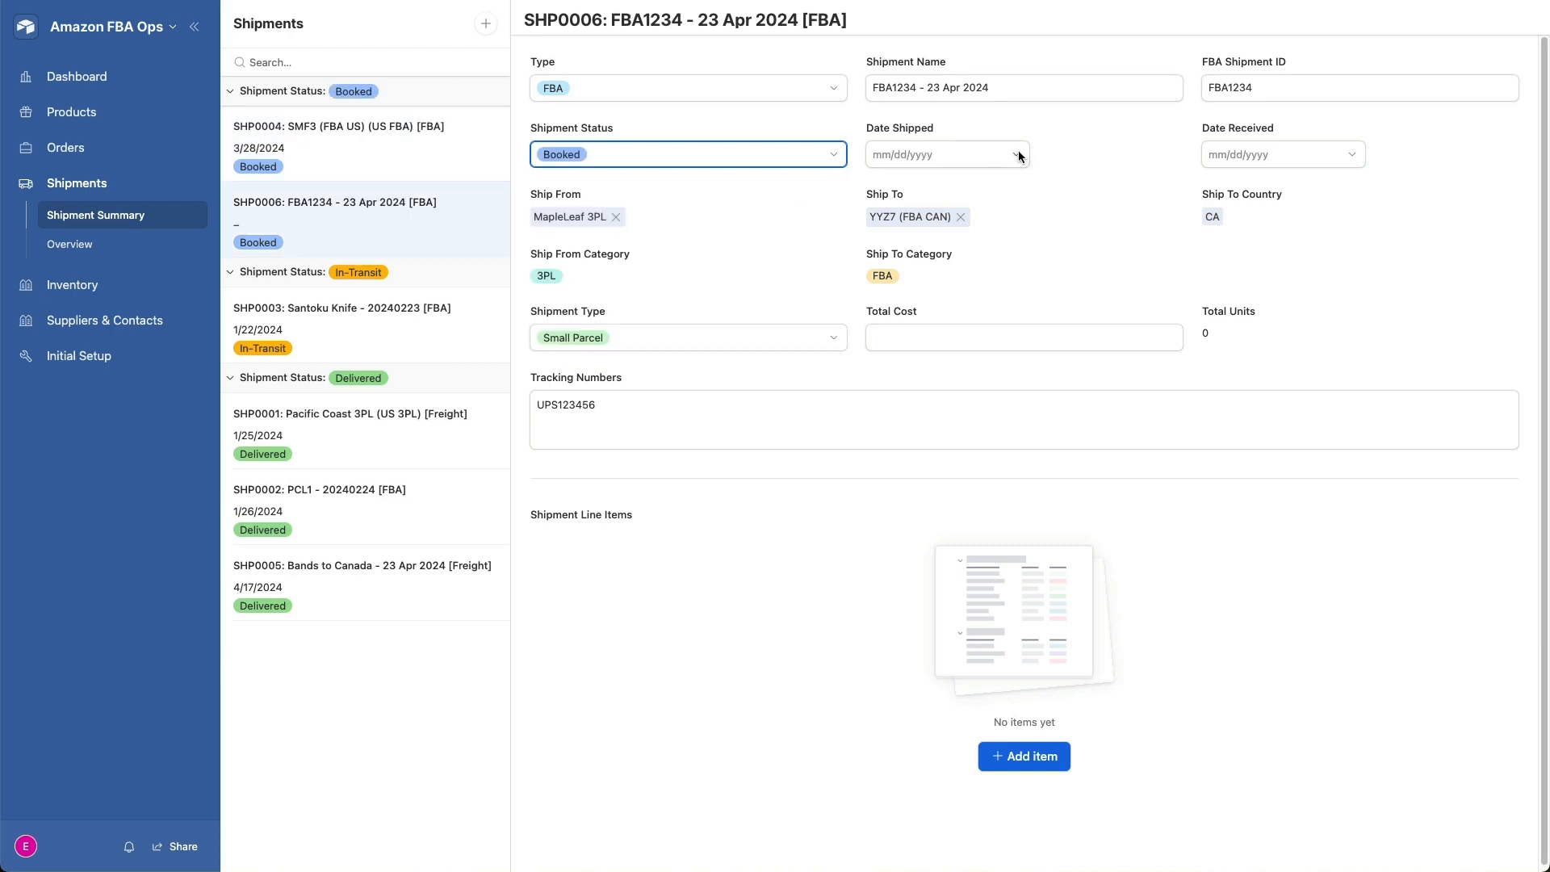
click(944, 338)
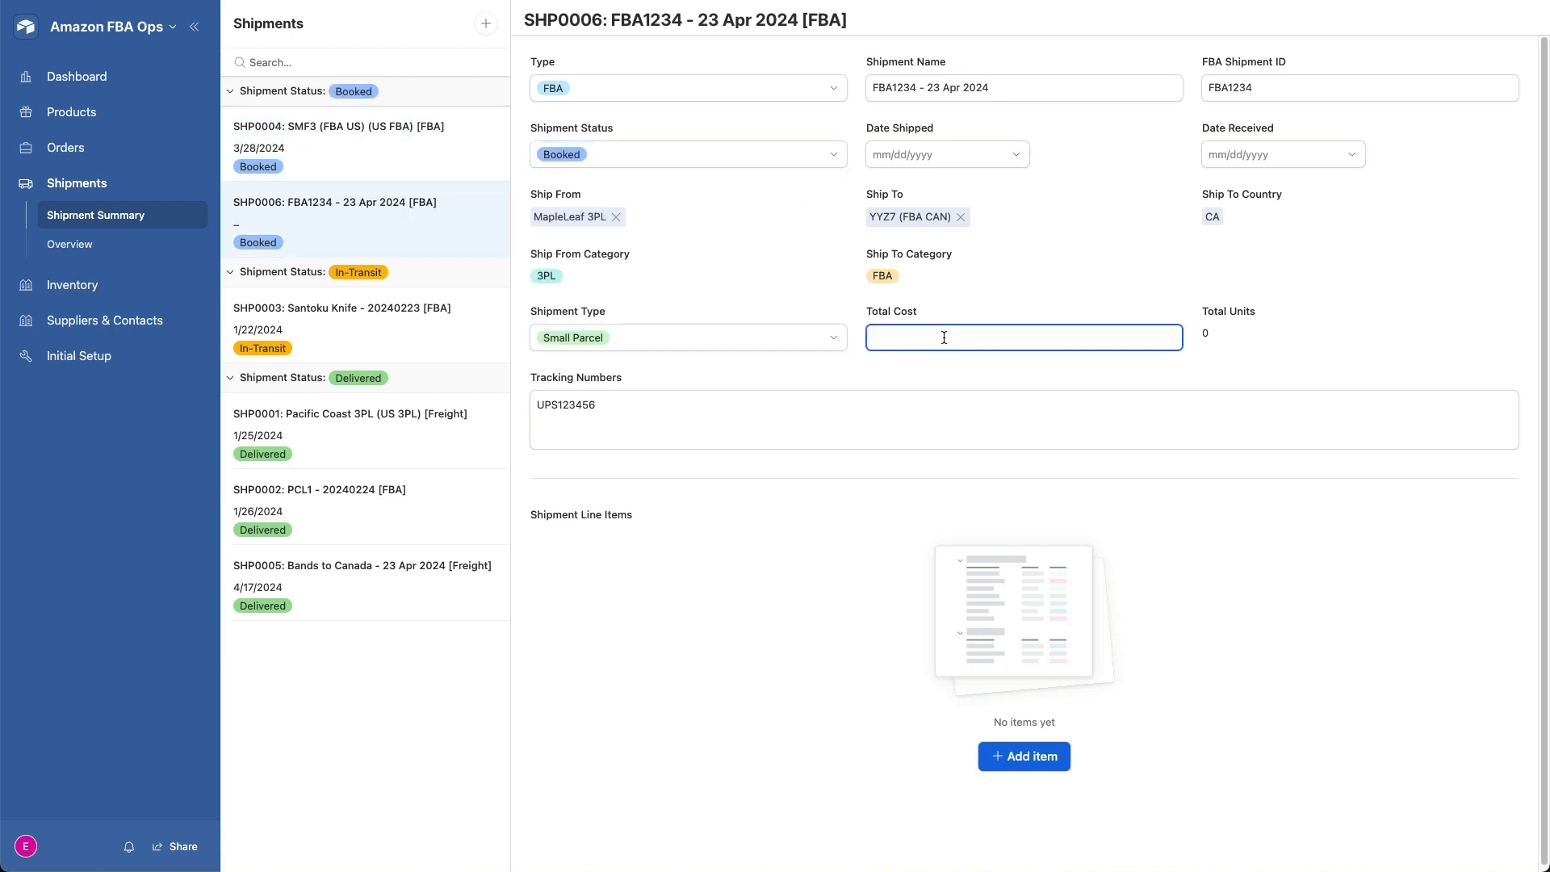
text(50)
- Add a shipment line item for product order item UG-EB-001-RED-CA (2024.04.09_300pc) [9] with 100 total units
click(1016, 750)
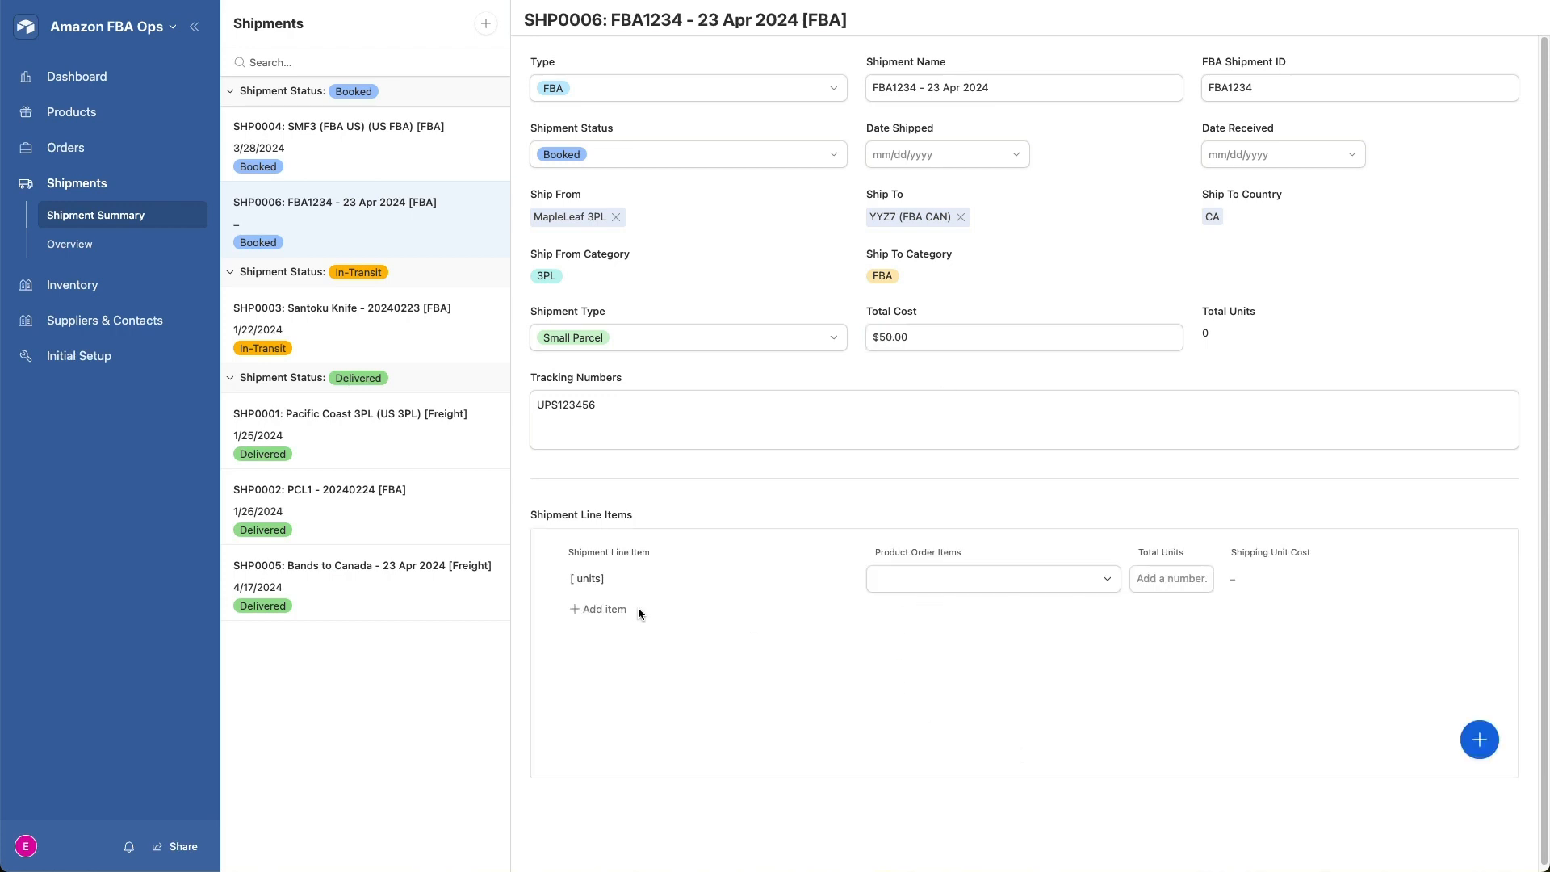
click(949, 578)
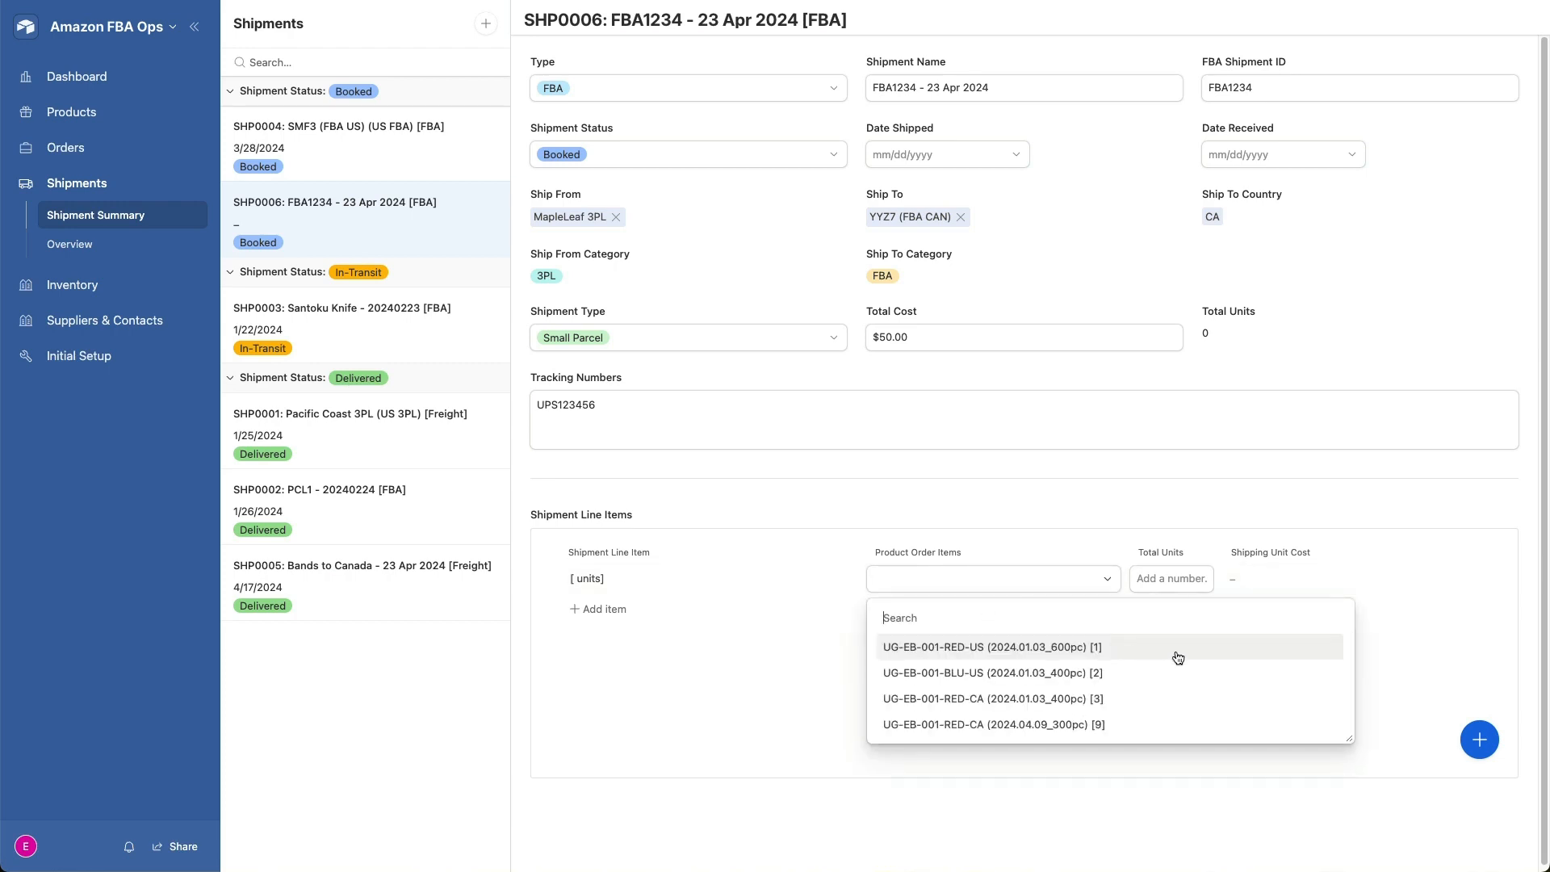
click(1068, 725)
click(1184, 575)
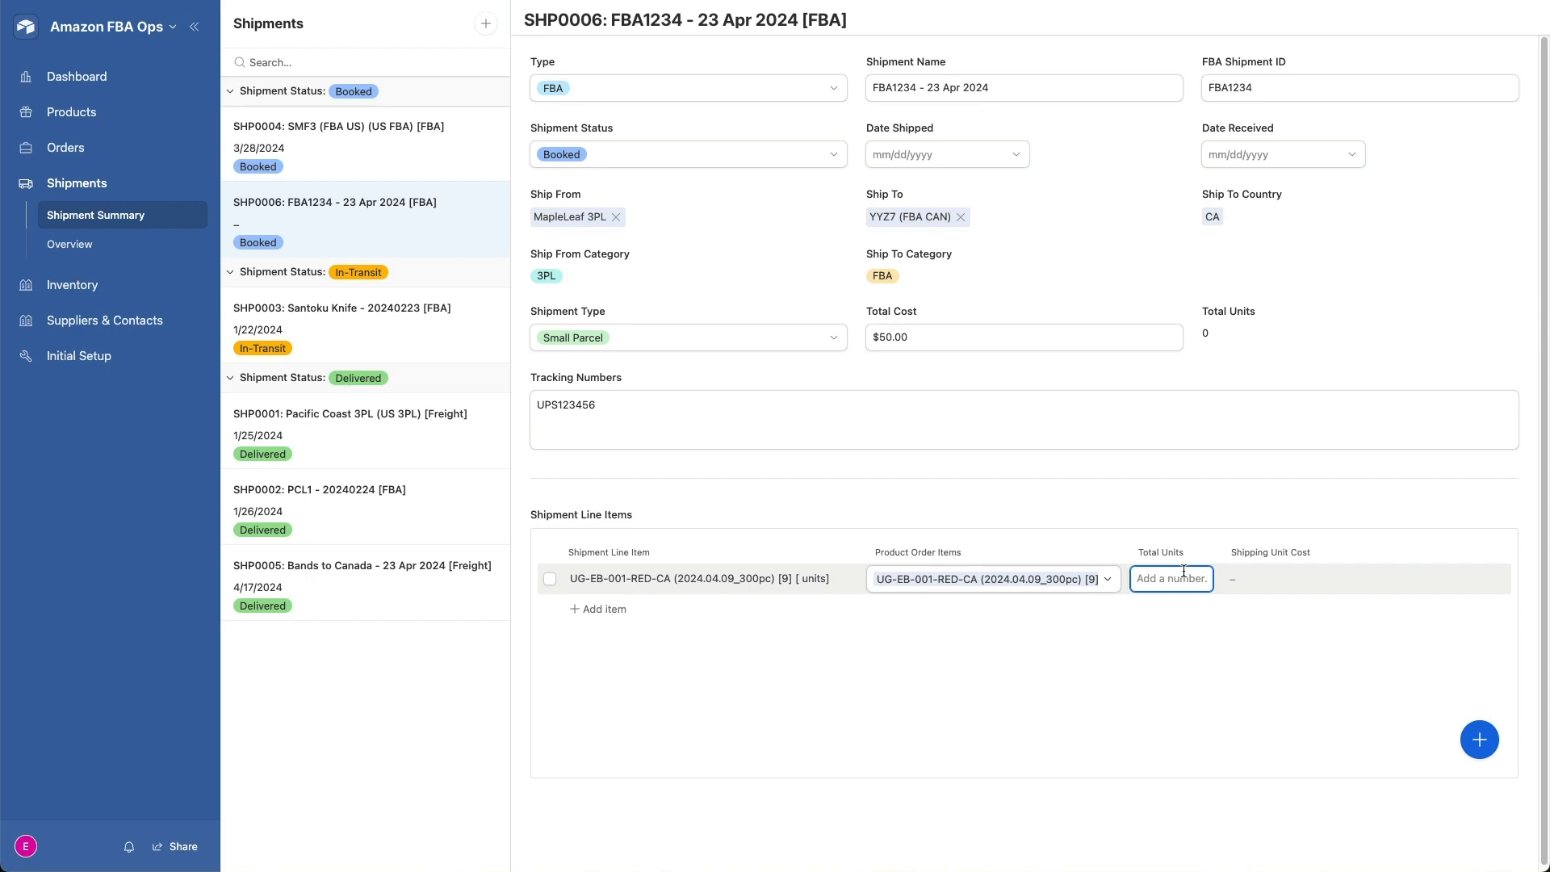
text(100)
click(1090, 640)
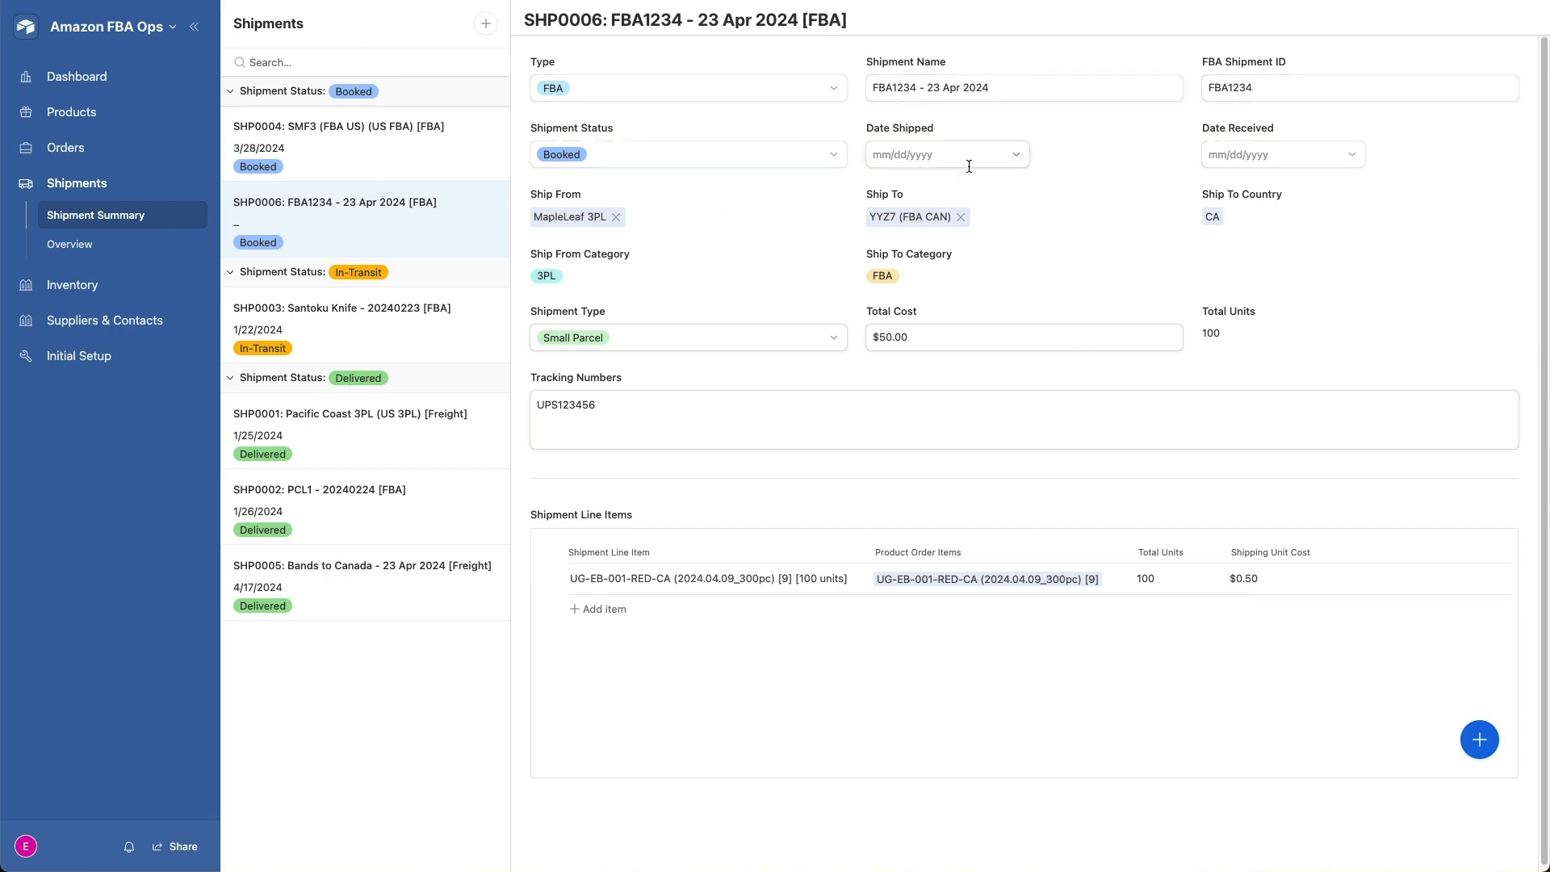
- Set the shipment's date shipped to 4/21/2024 and change its status to In-Transit
click(1001, 155)
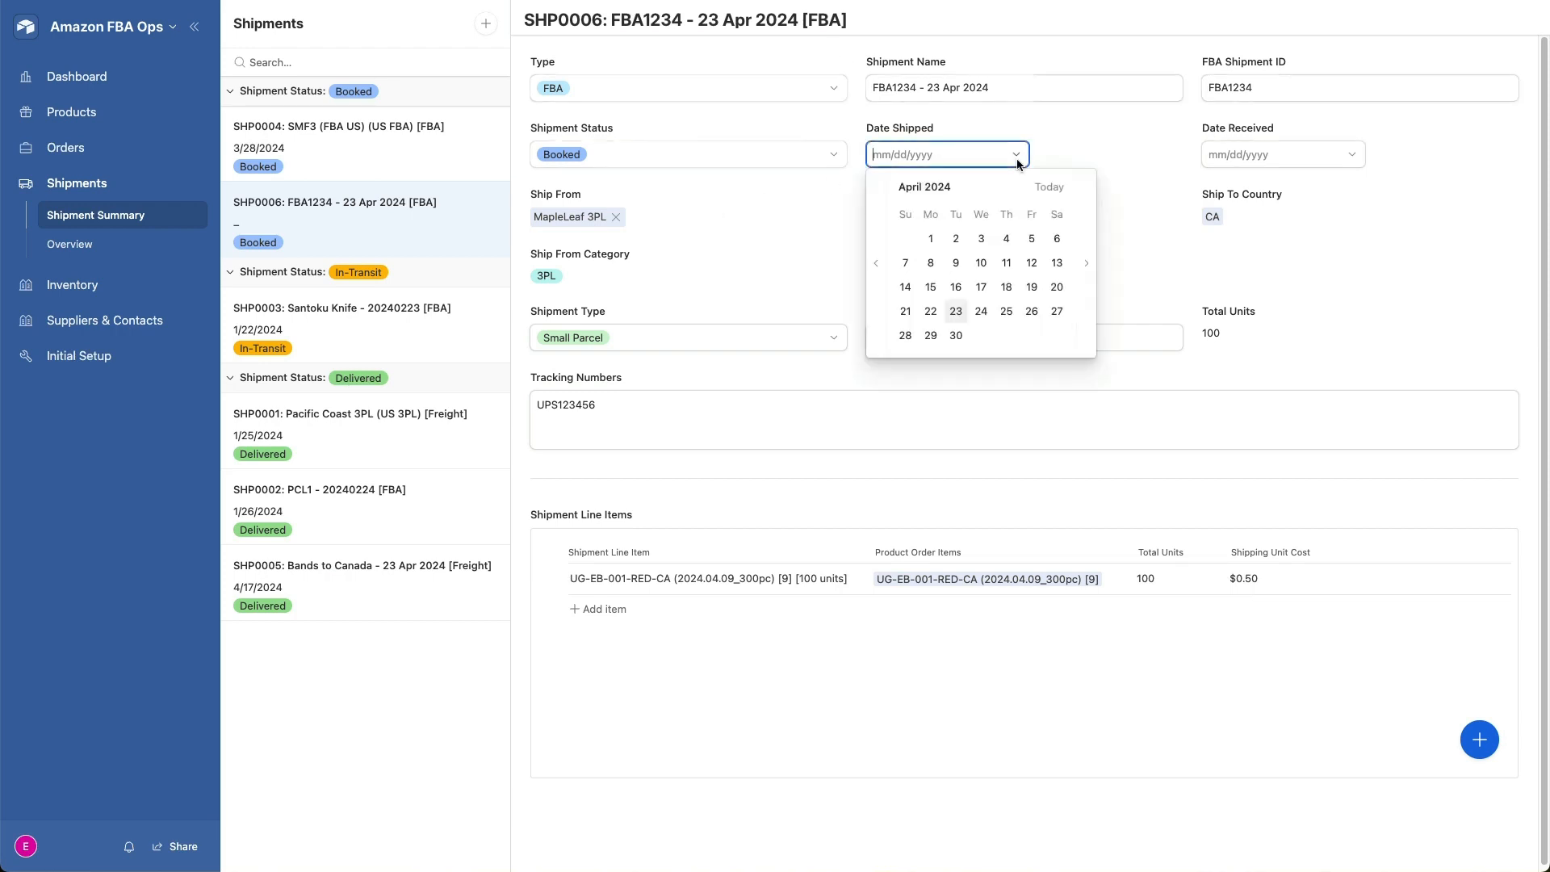
click(905, 312)
click(782, 158)
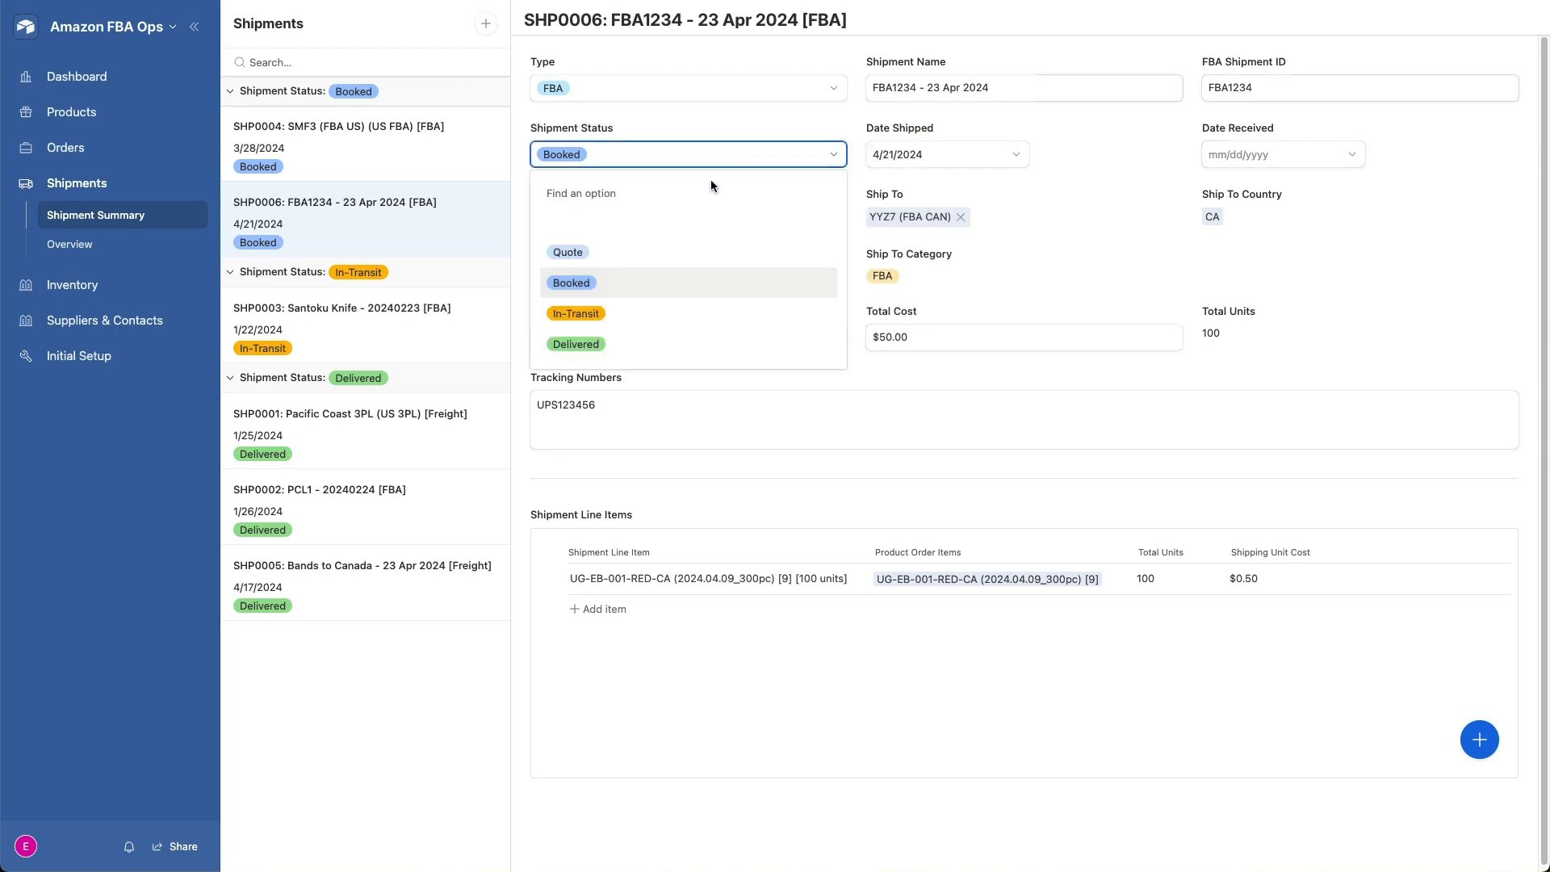
click(641, 315)
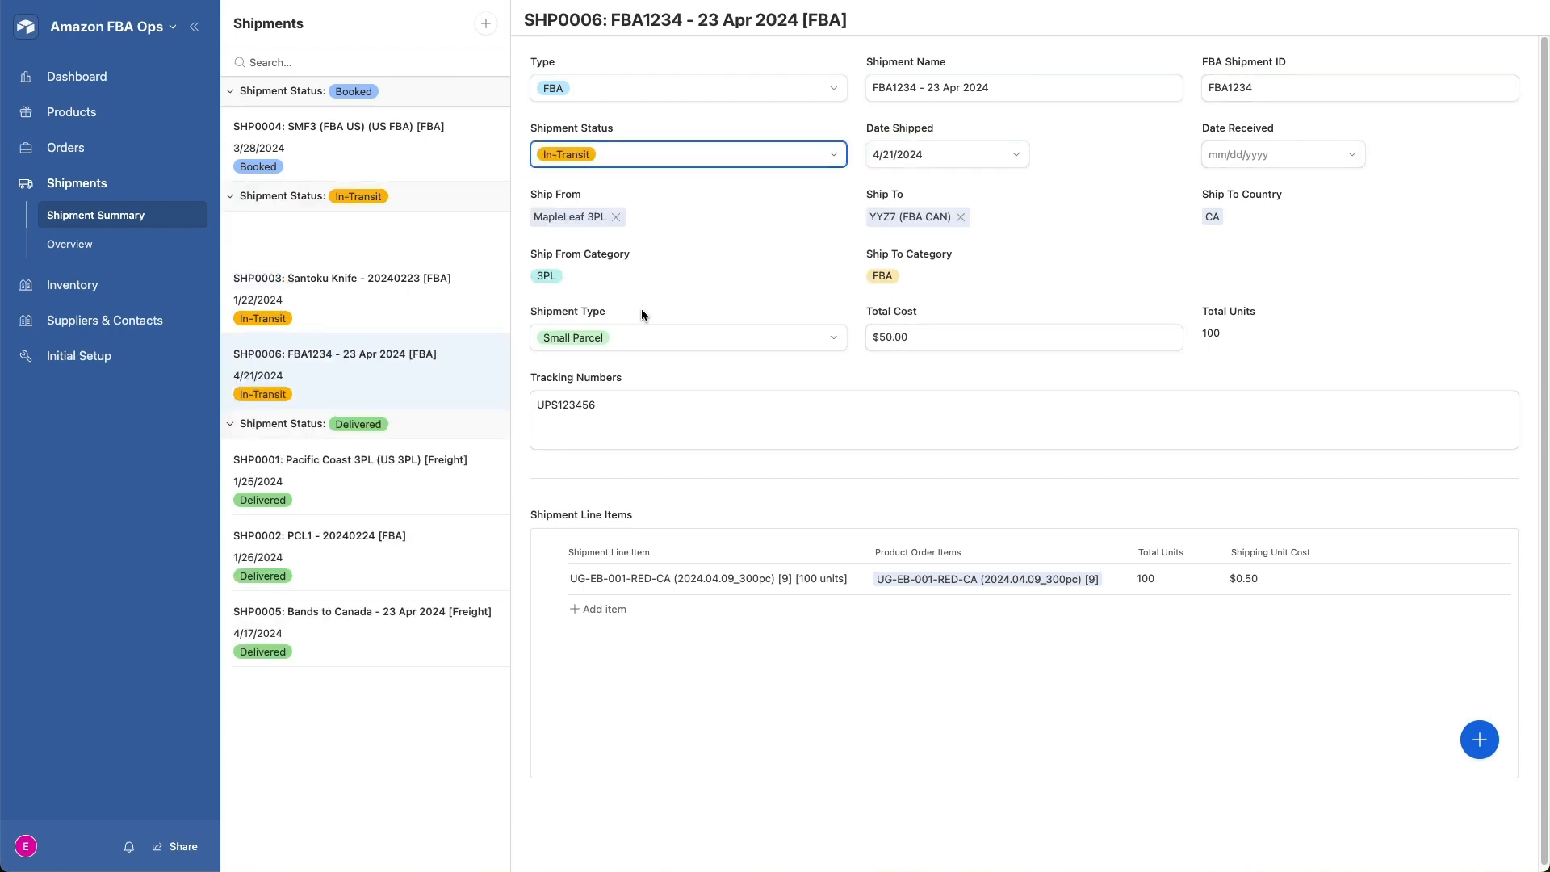
- Set the shipment's date received to 4/22/2024 and change its status to Delivered
click(1351, 155)
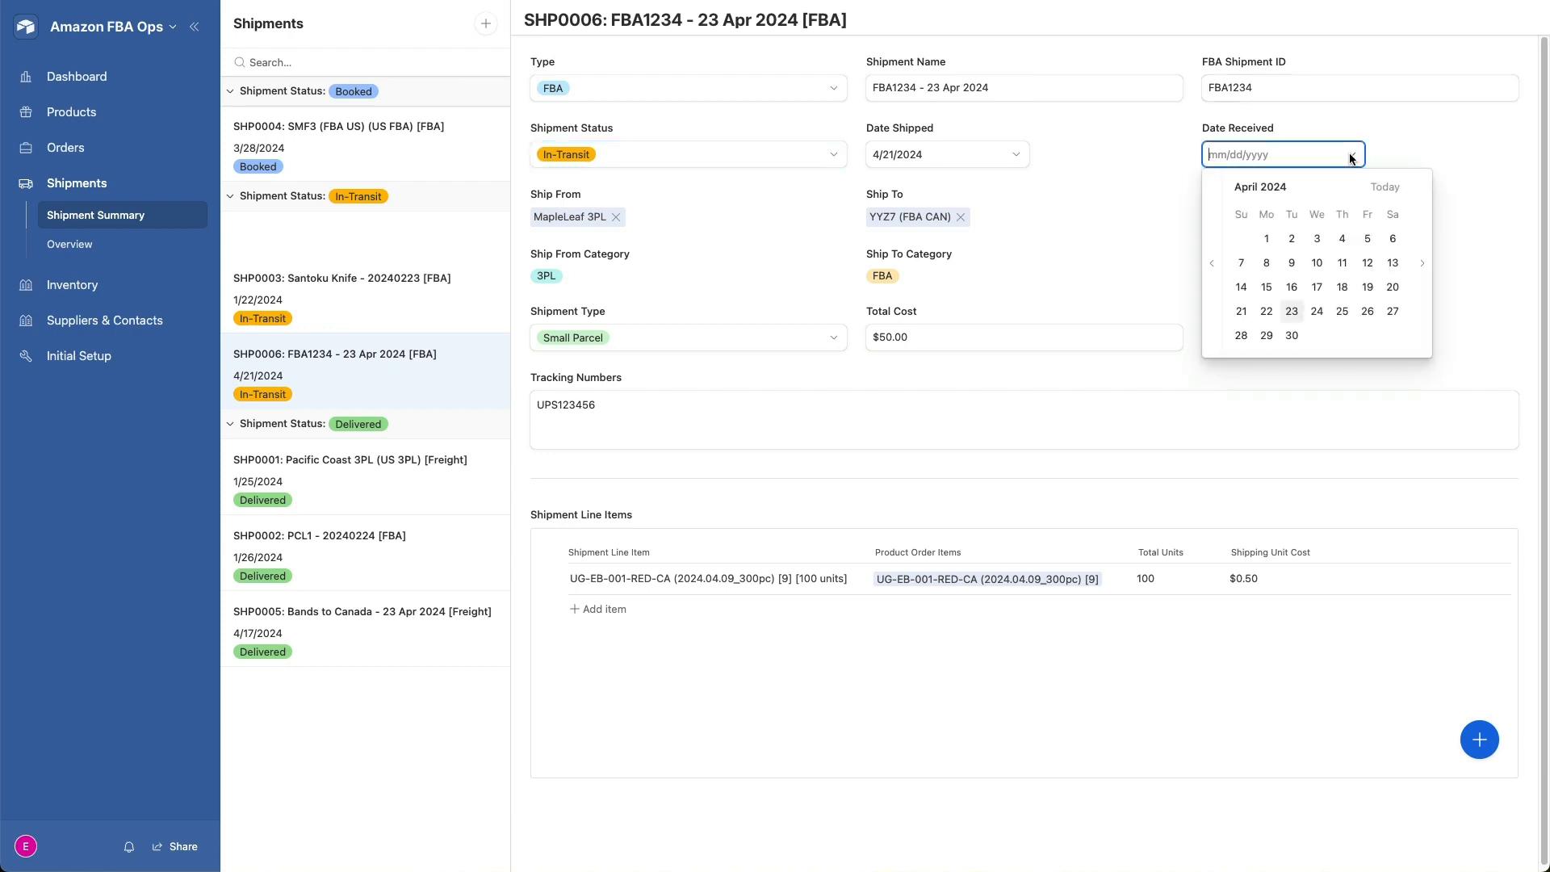
click(1273, 310)
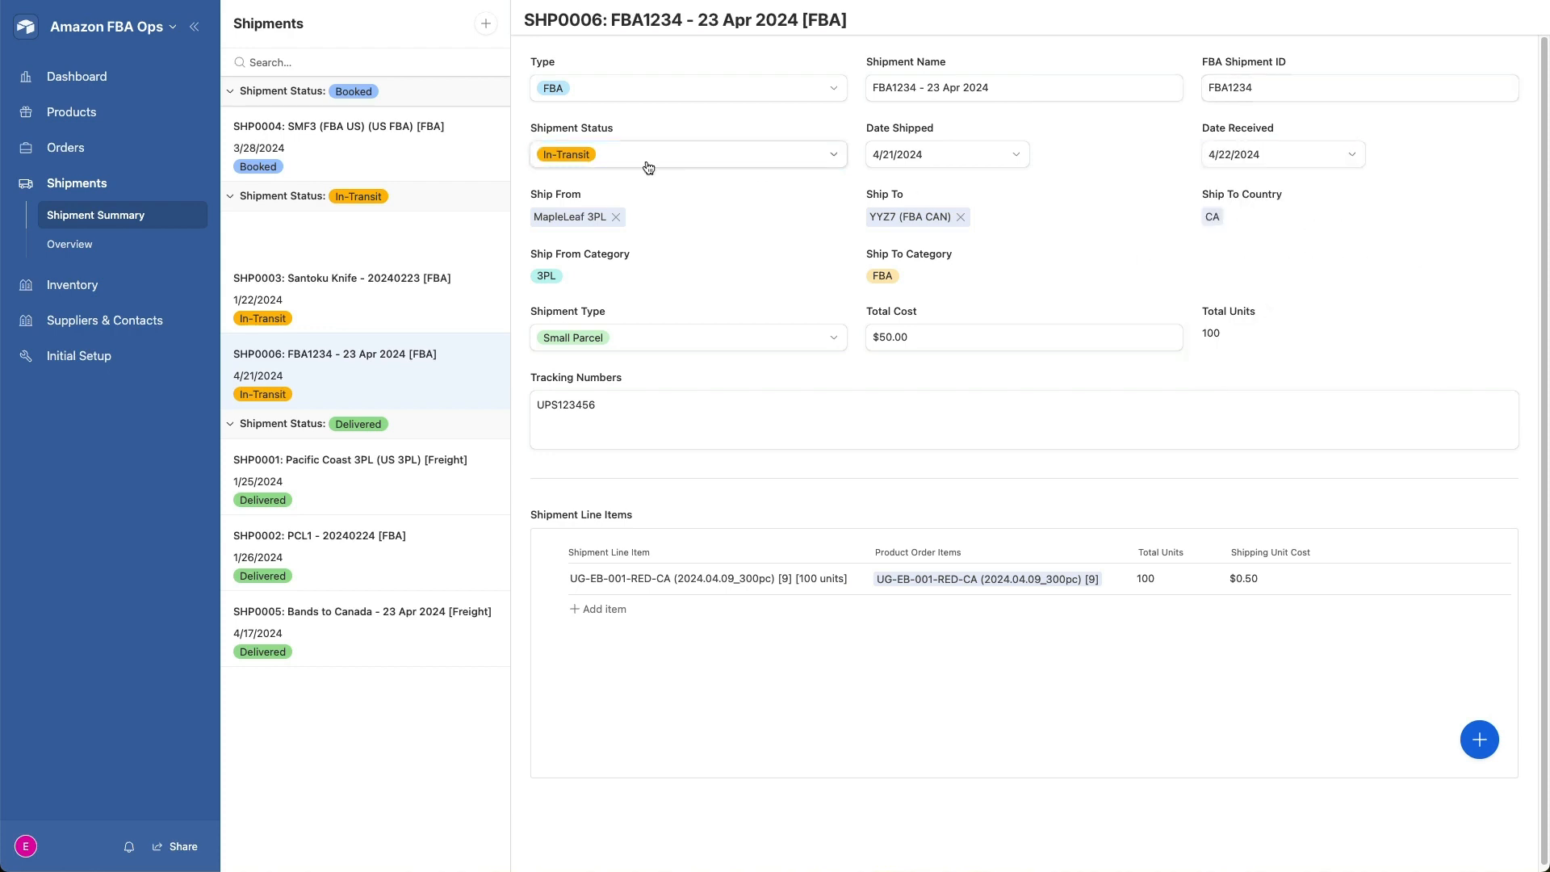
click(732, 156)
click(645, 347)
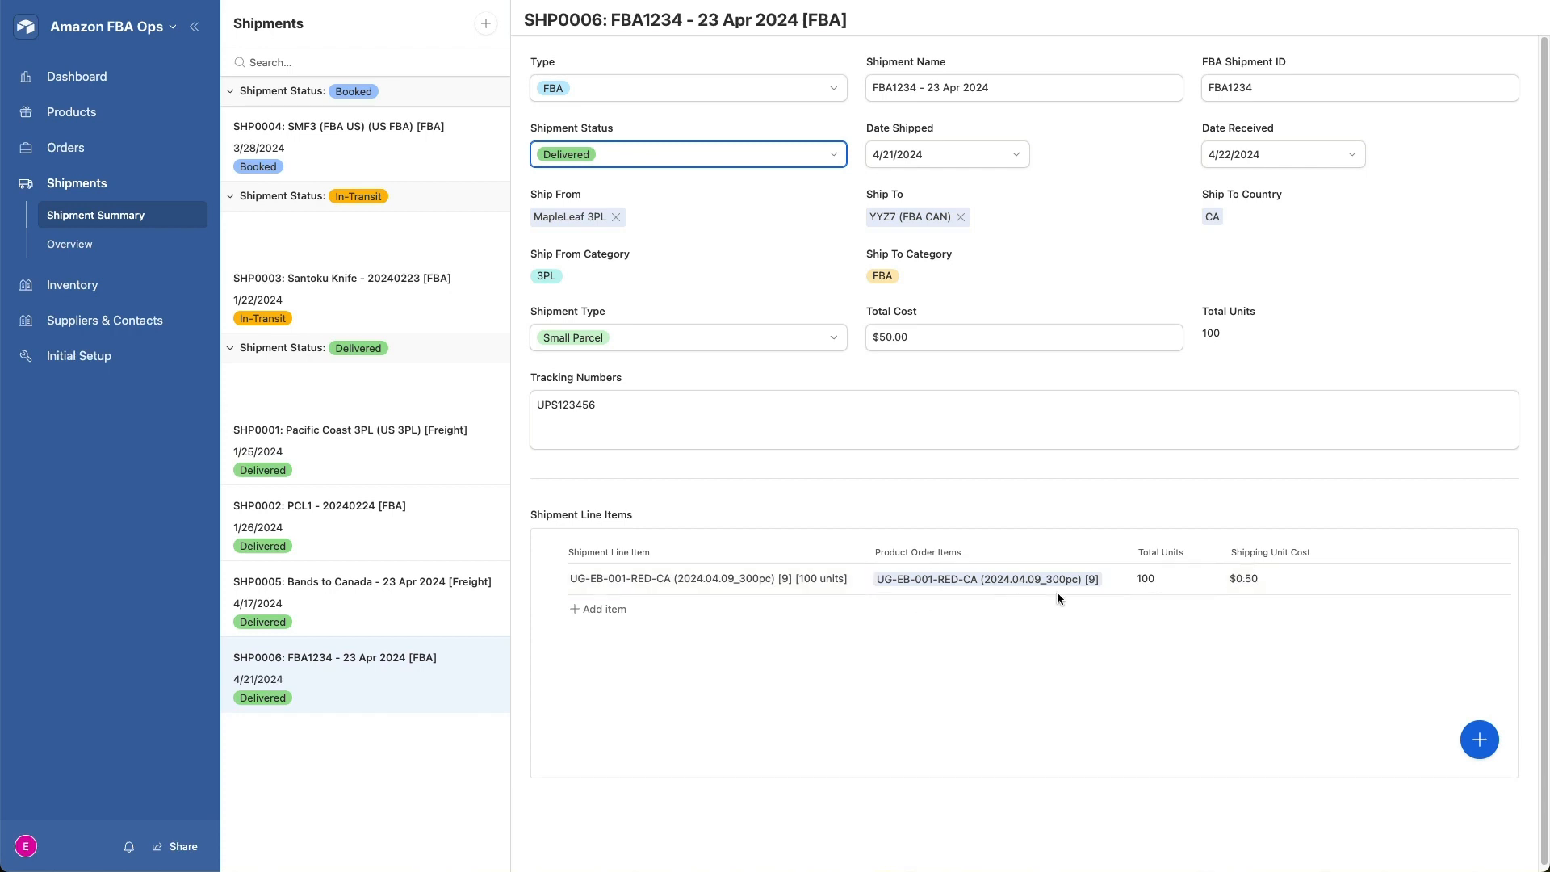
- Review the Bands to Canada freight shipment, and check the shipping unit cost and total COGS in the Resistance Bands - CA order
click(407, 606)
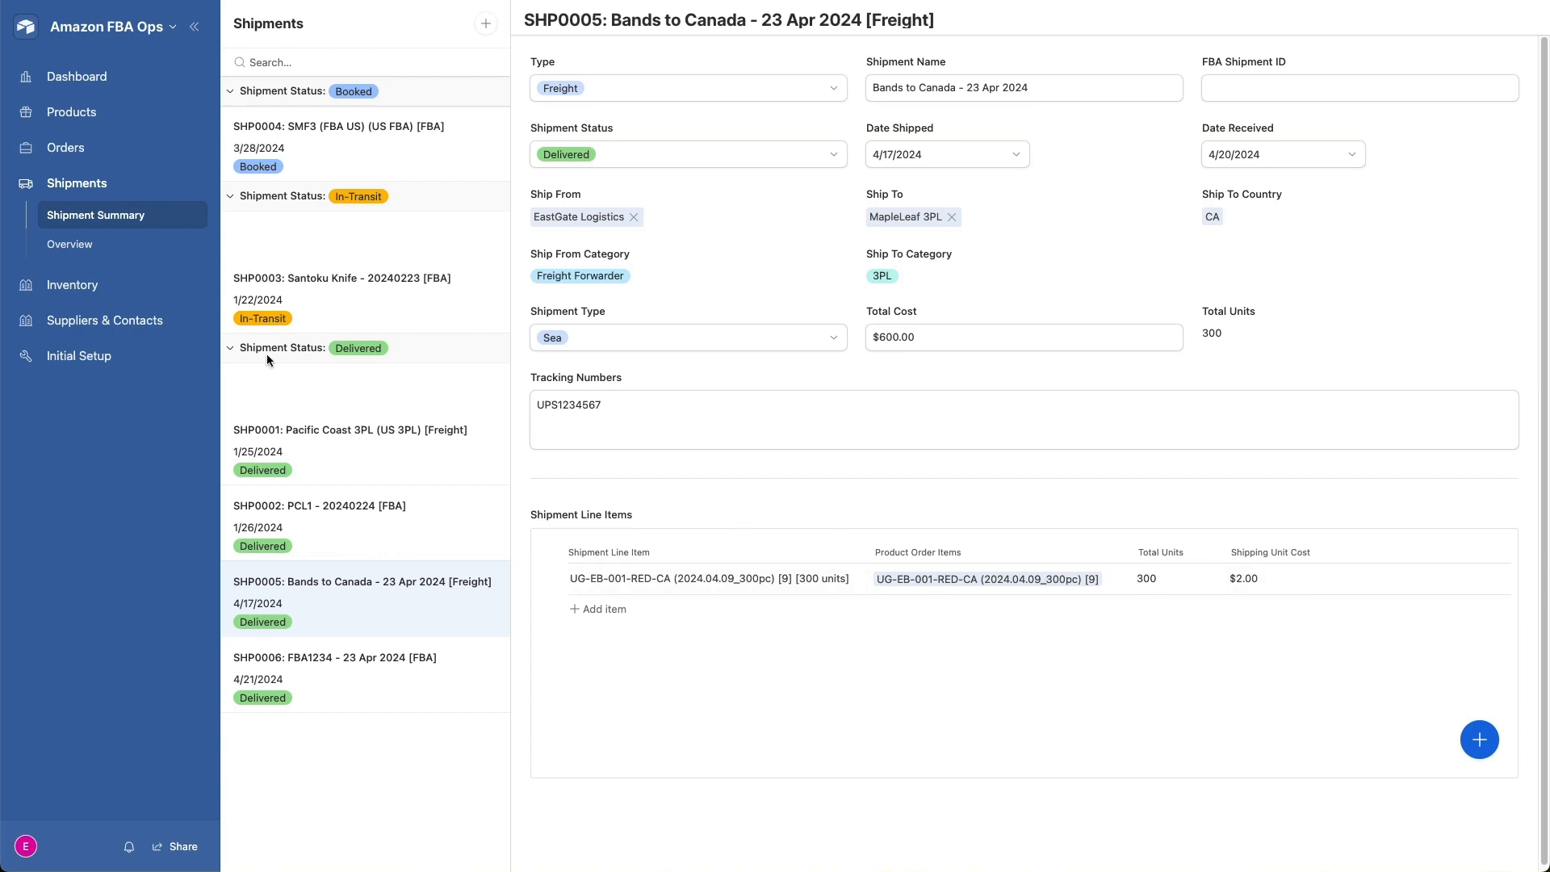
click(68, 147)
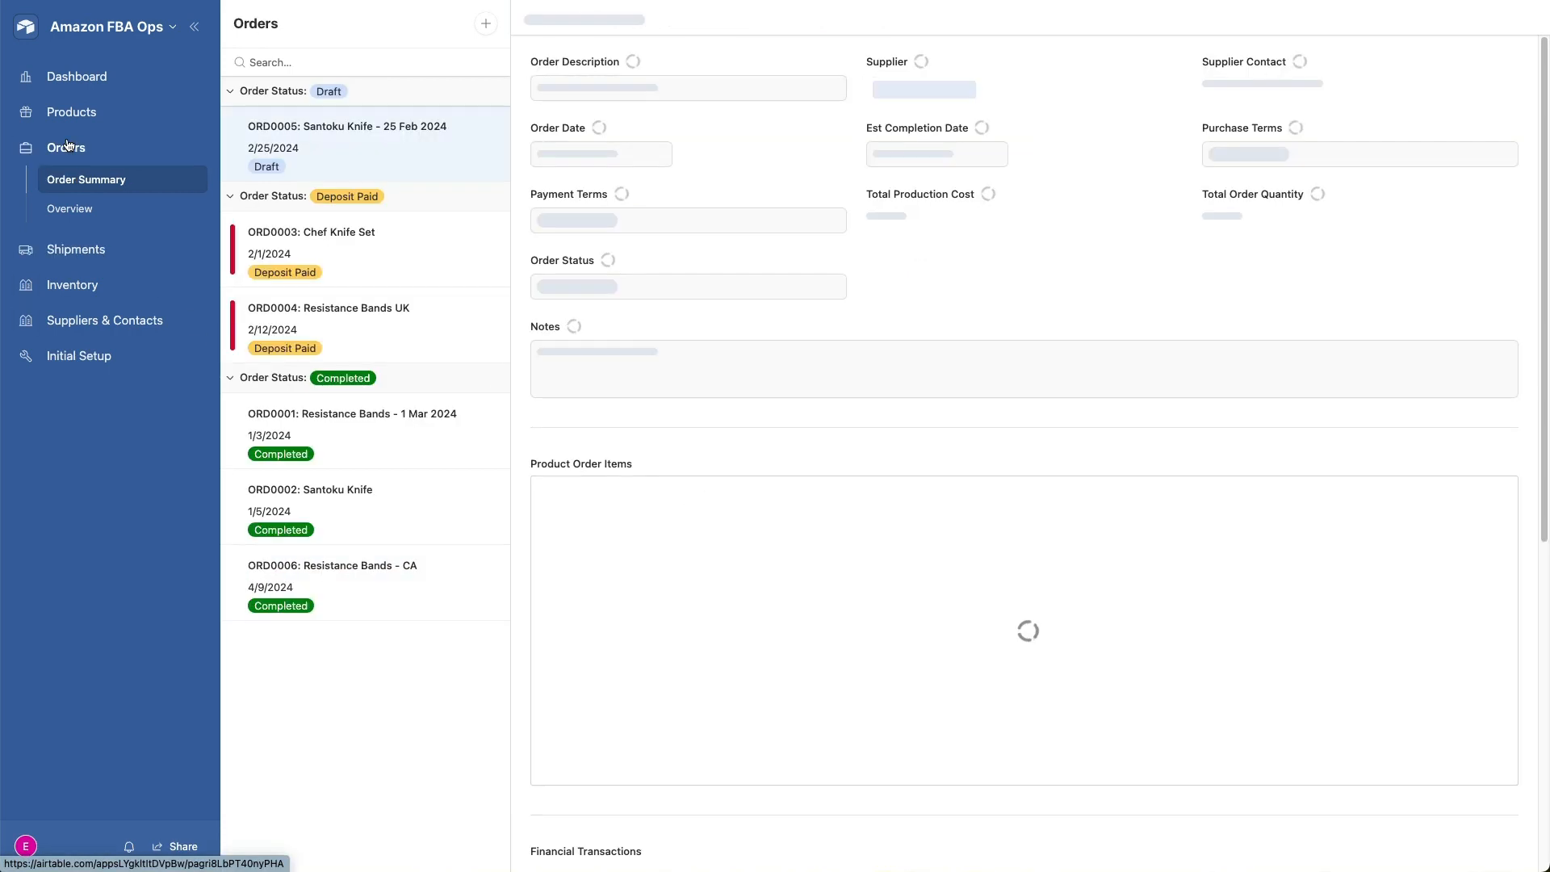
click(366, 585)
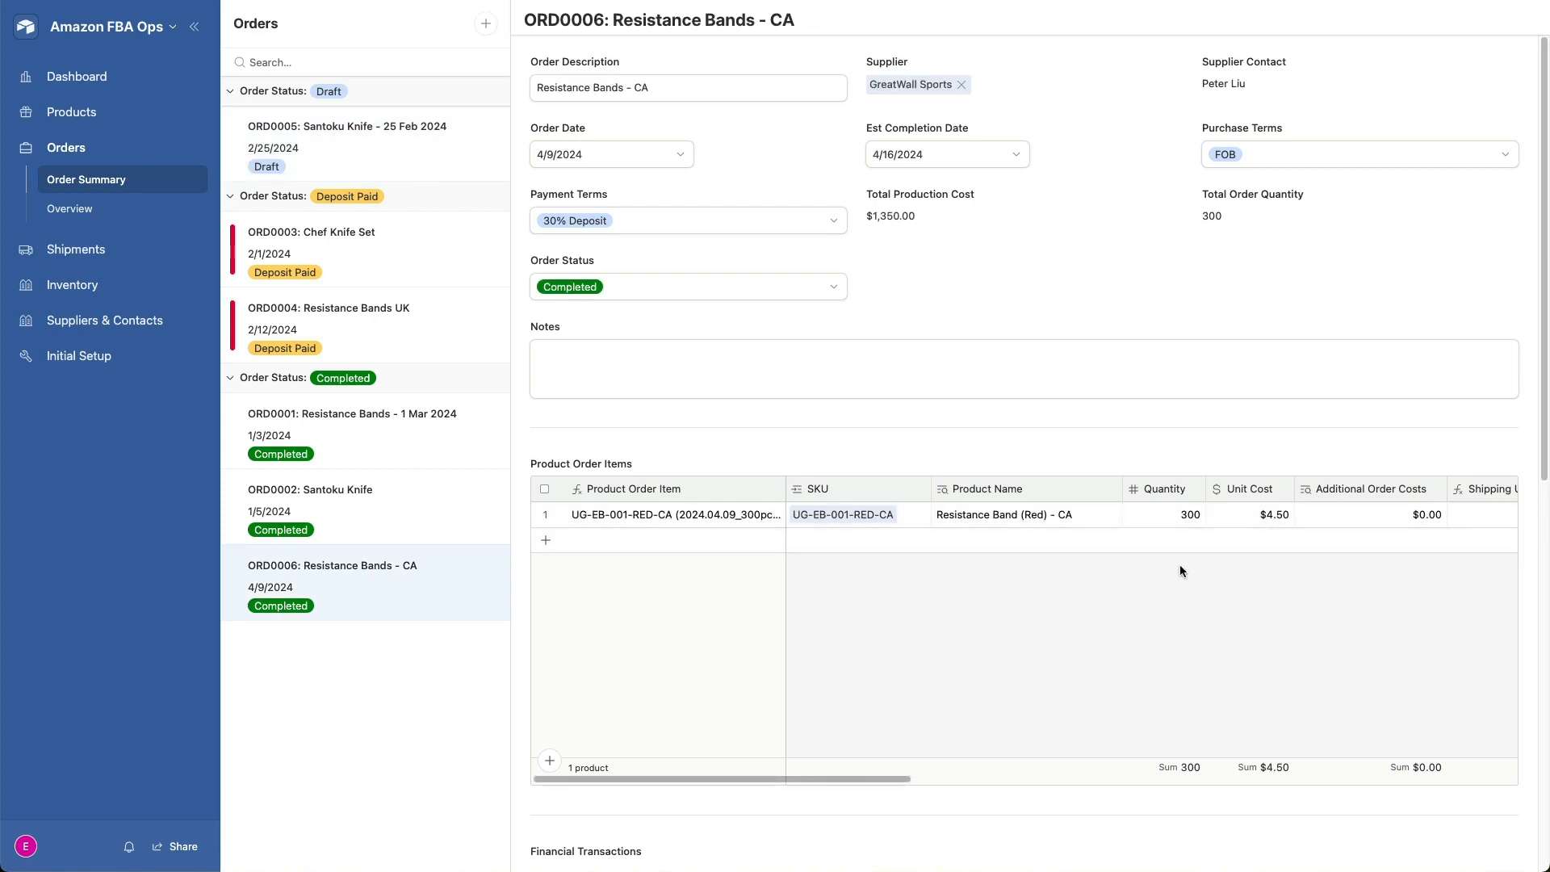
scroll(1180, 564, right, 5)
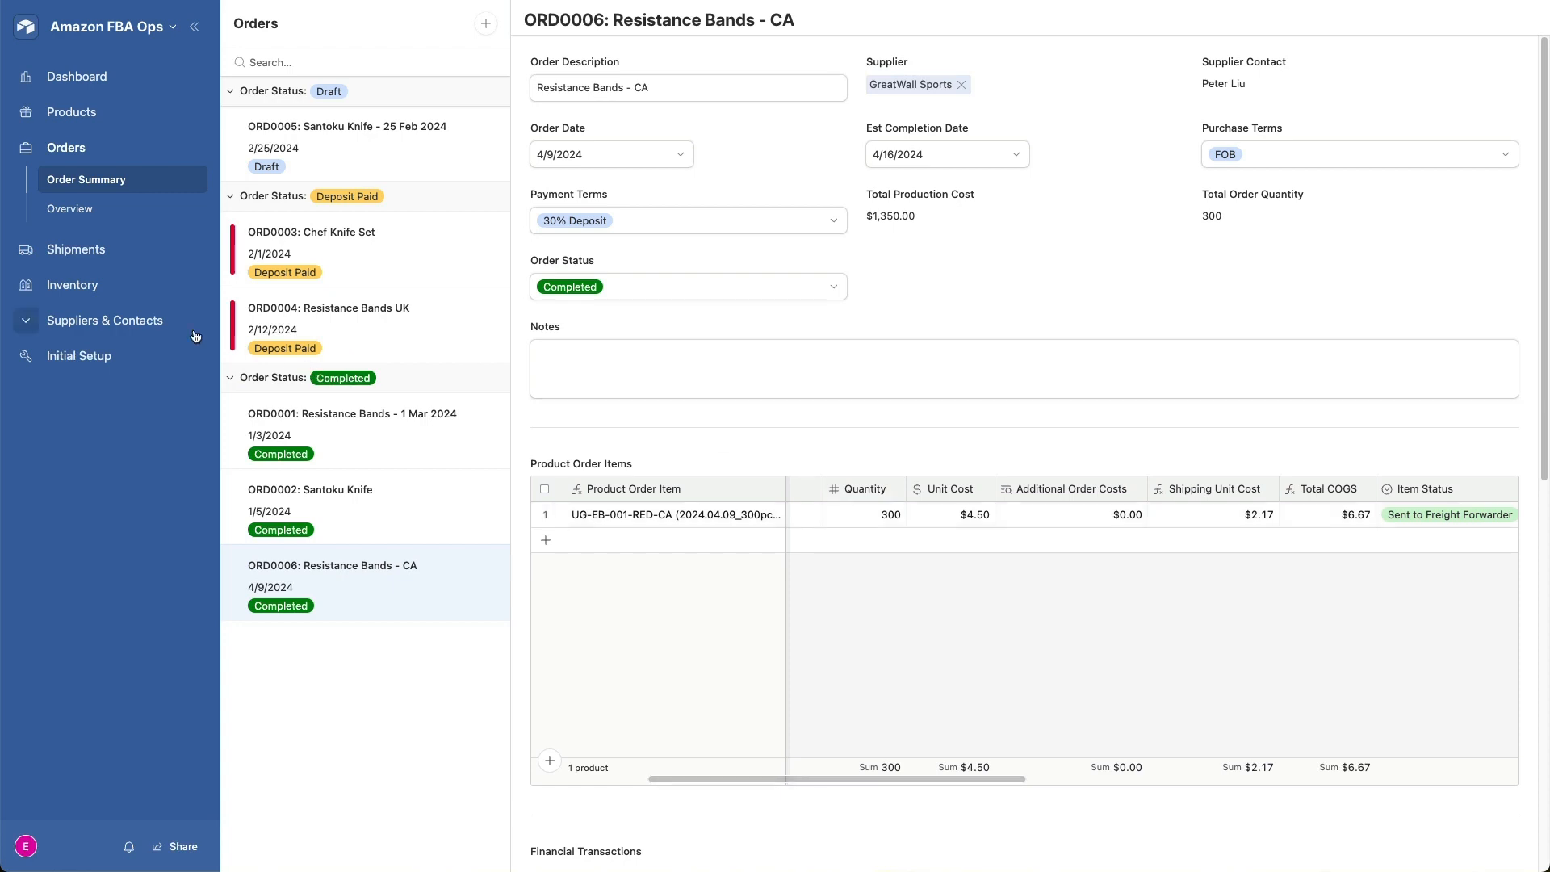
- Review the inventory summary and SKU by Location, collapsing all groups and expanding YYZ7 (FBA CAN) and MapleLeaf 3PL to check their stock
click(87, 283)
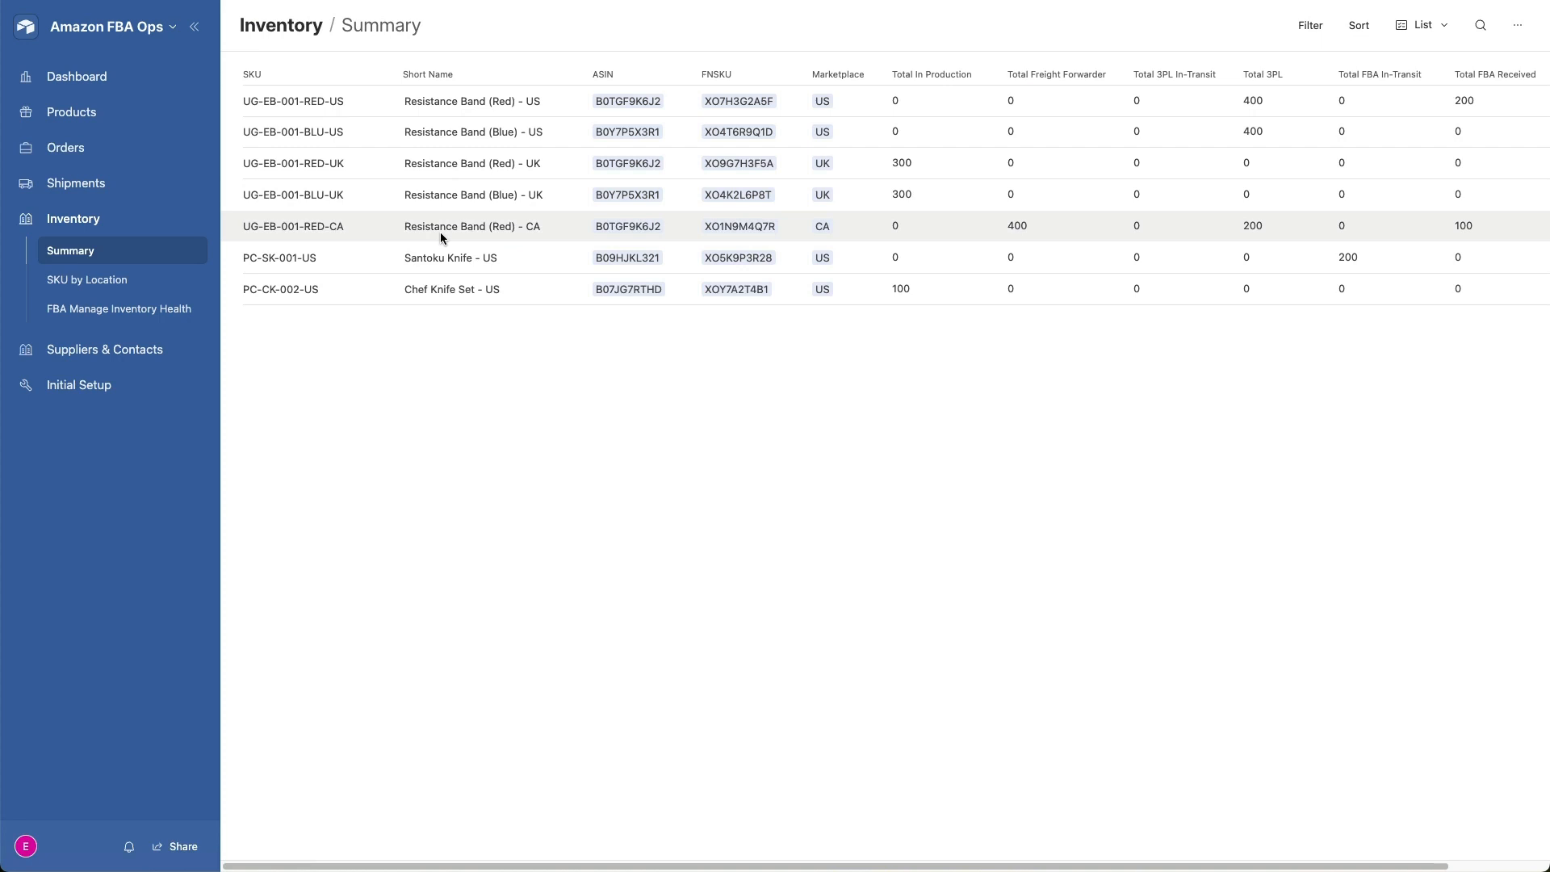
scroll(441, 235, right, 3)
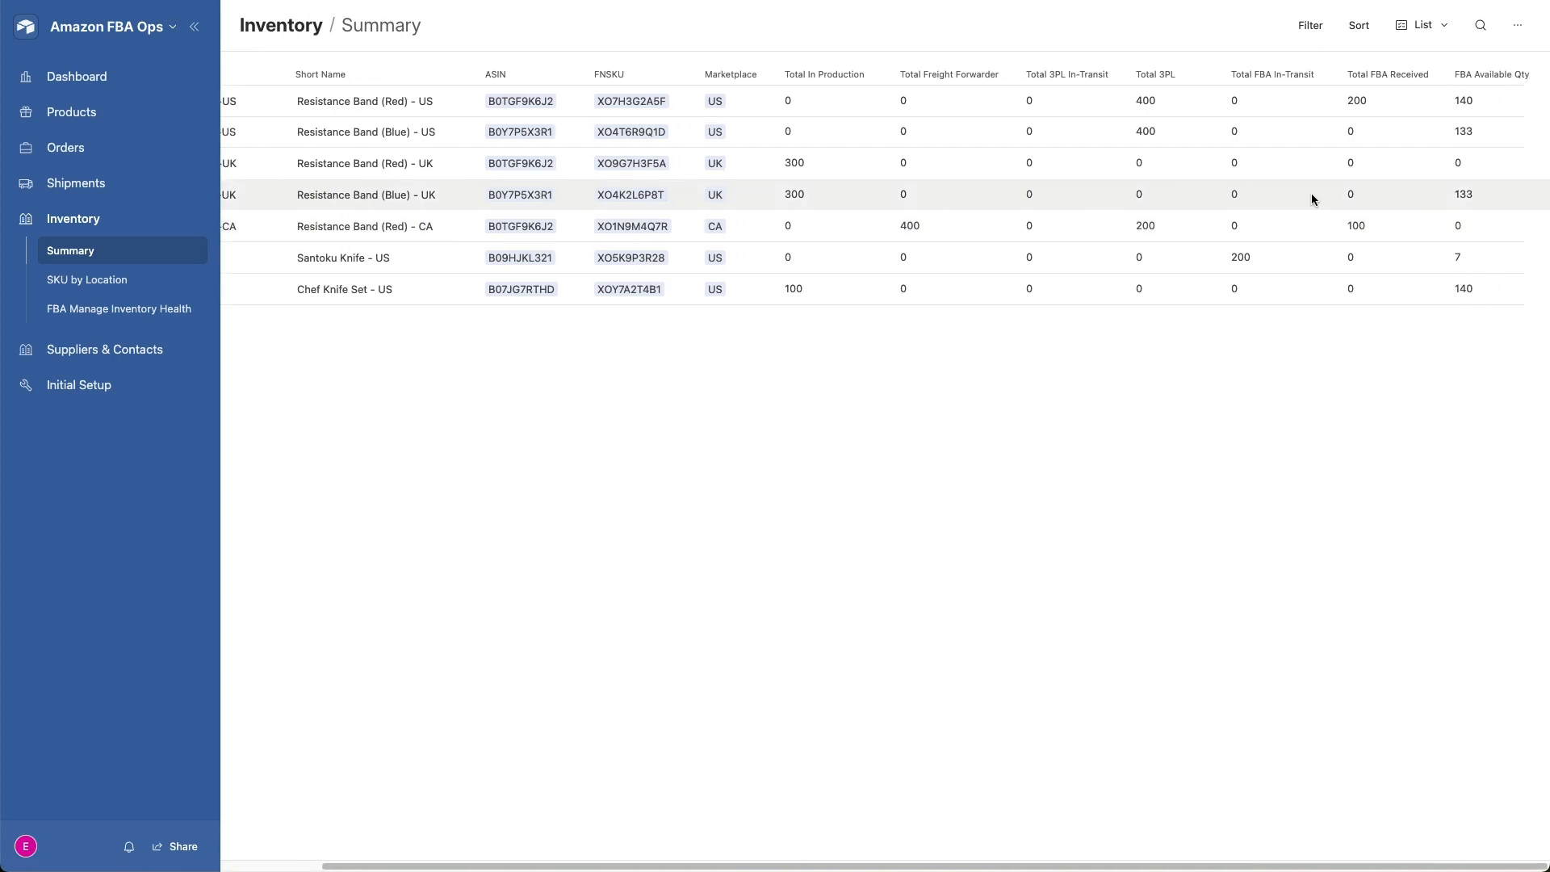
click(99, 289)
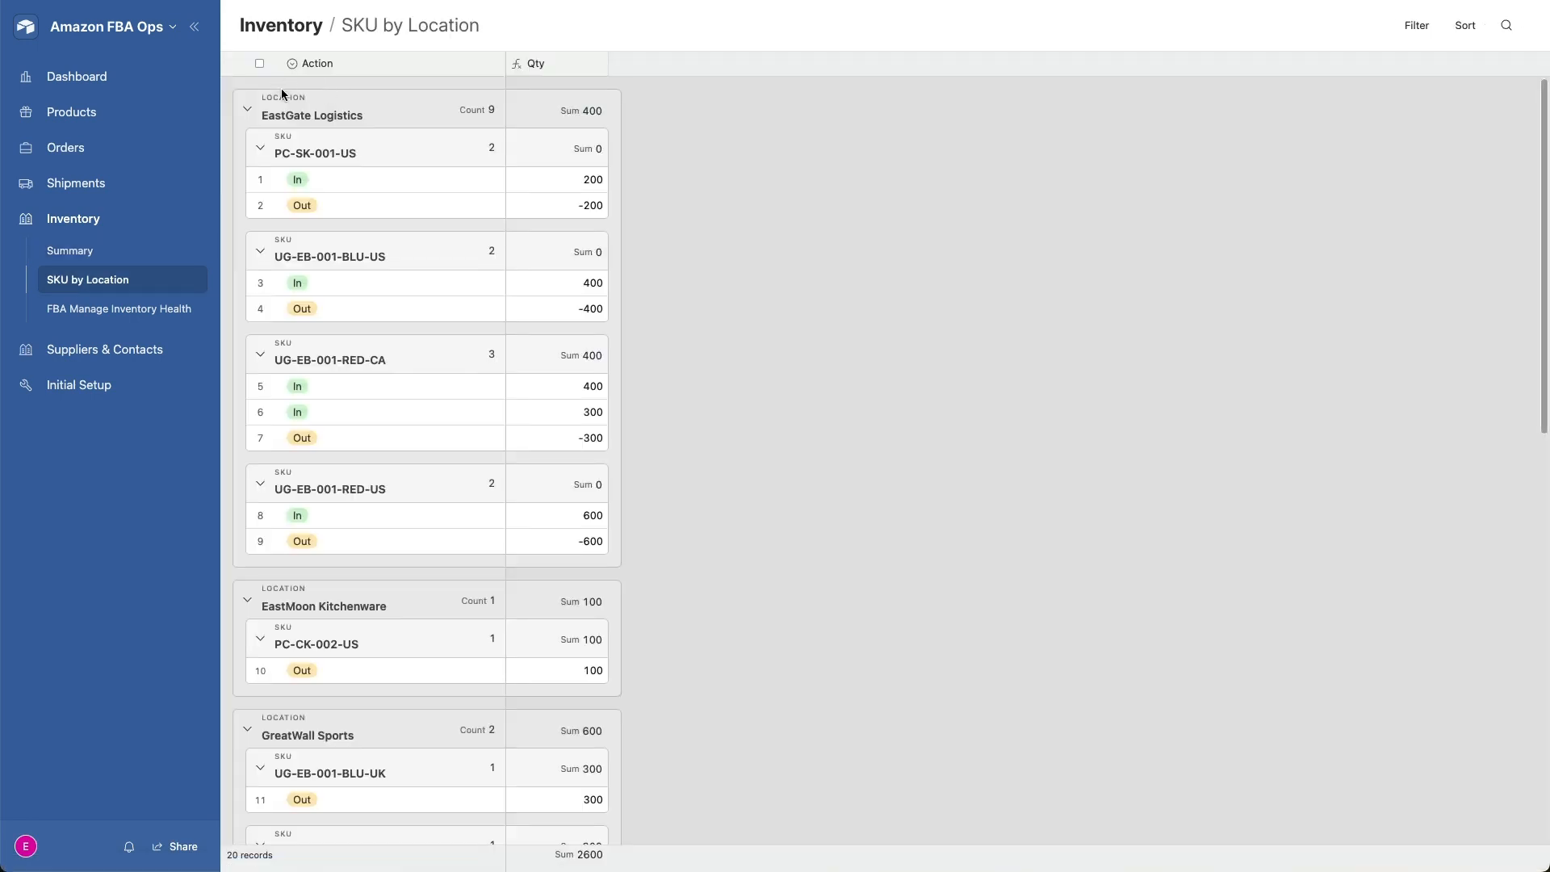
click(489, 109)
click(503, 194)
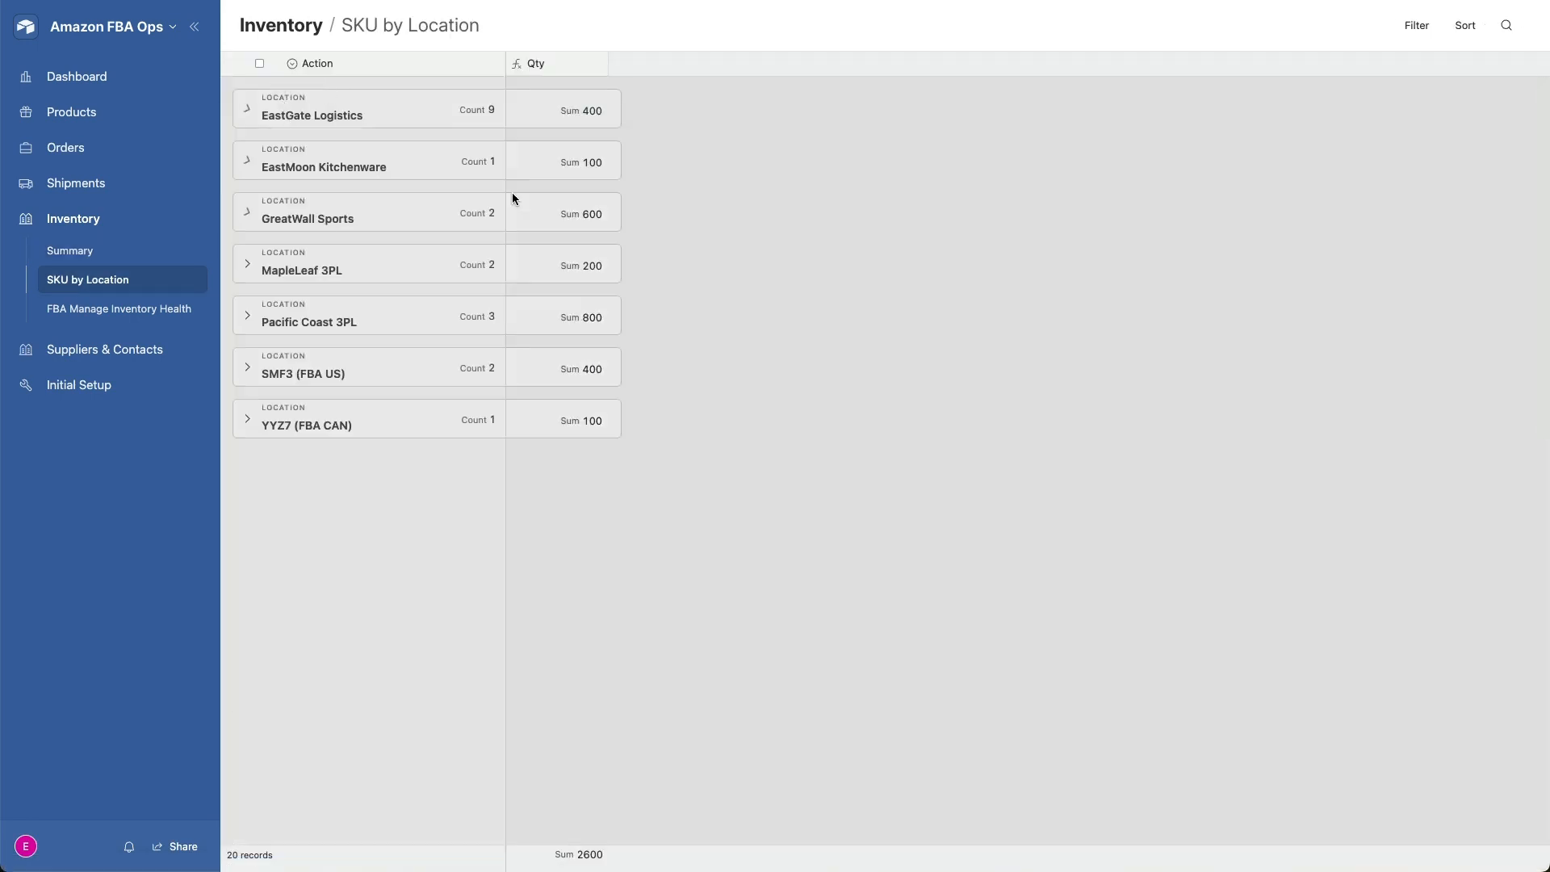
click(248, 420)
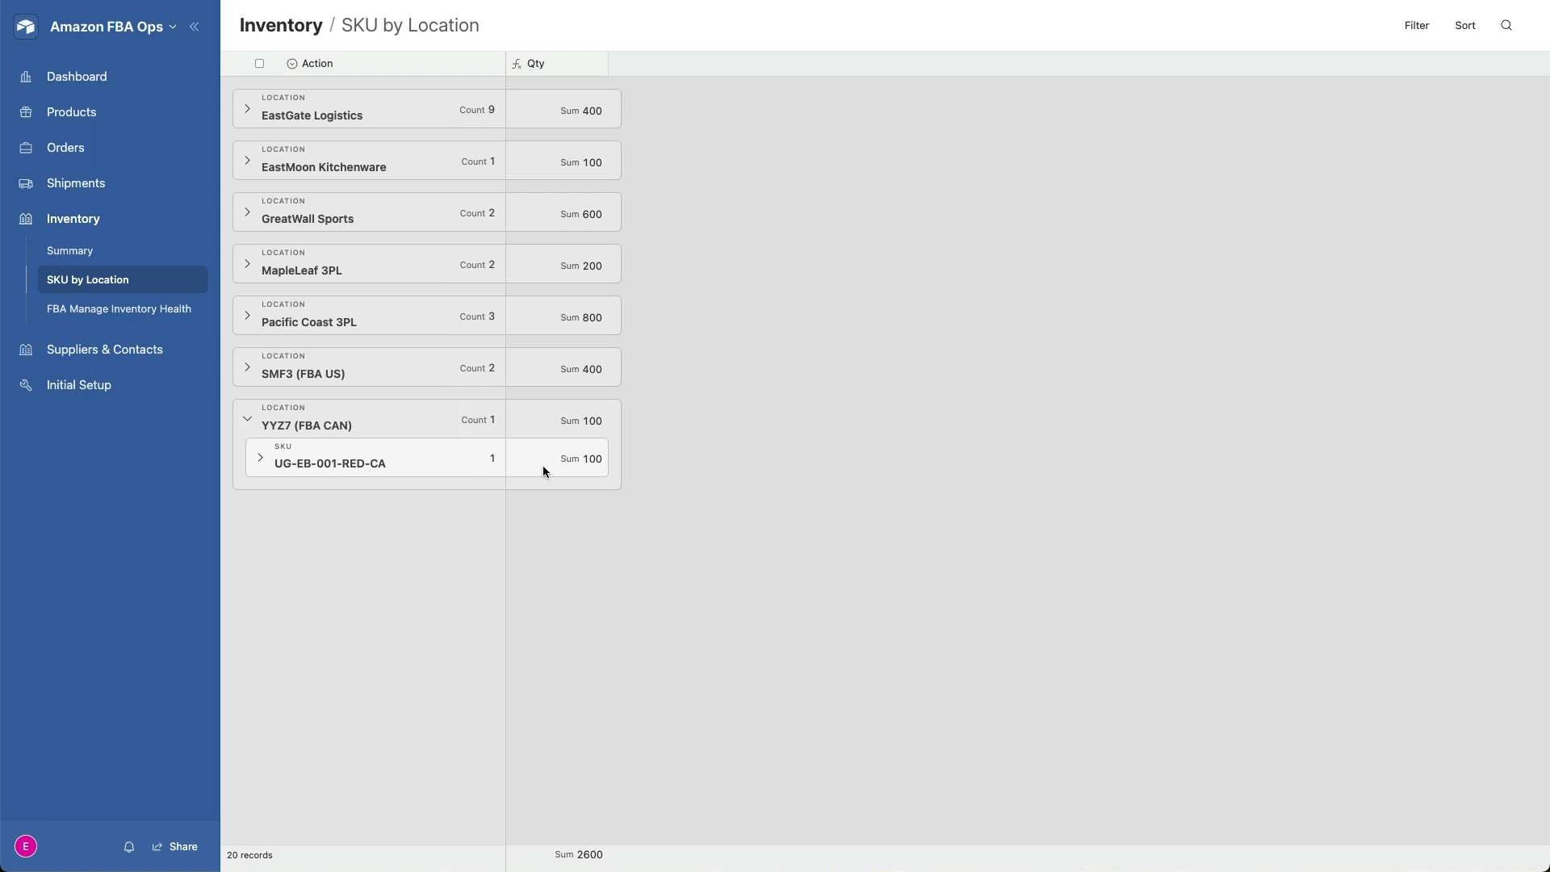
click(246, 266)
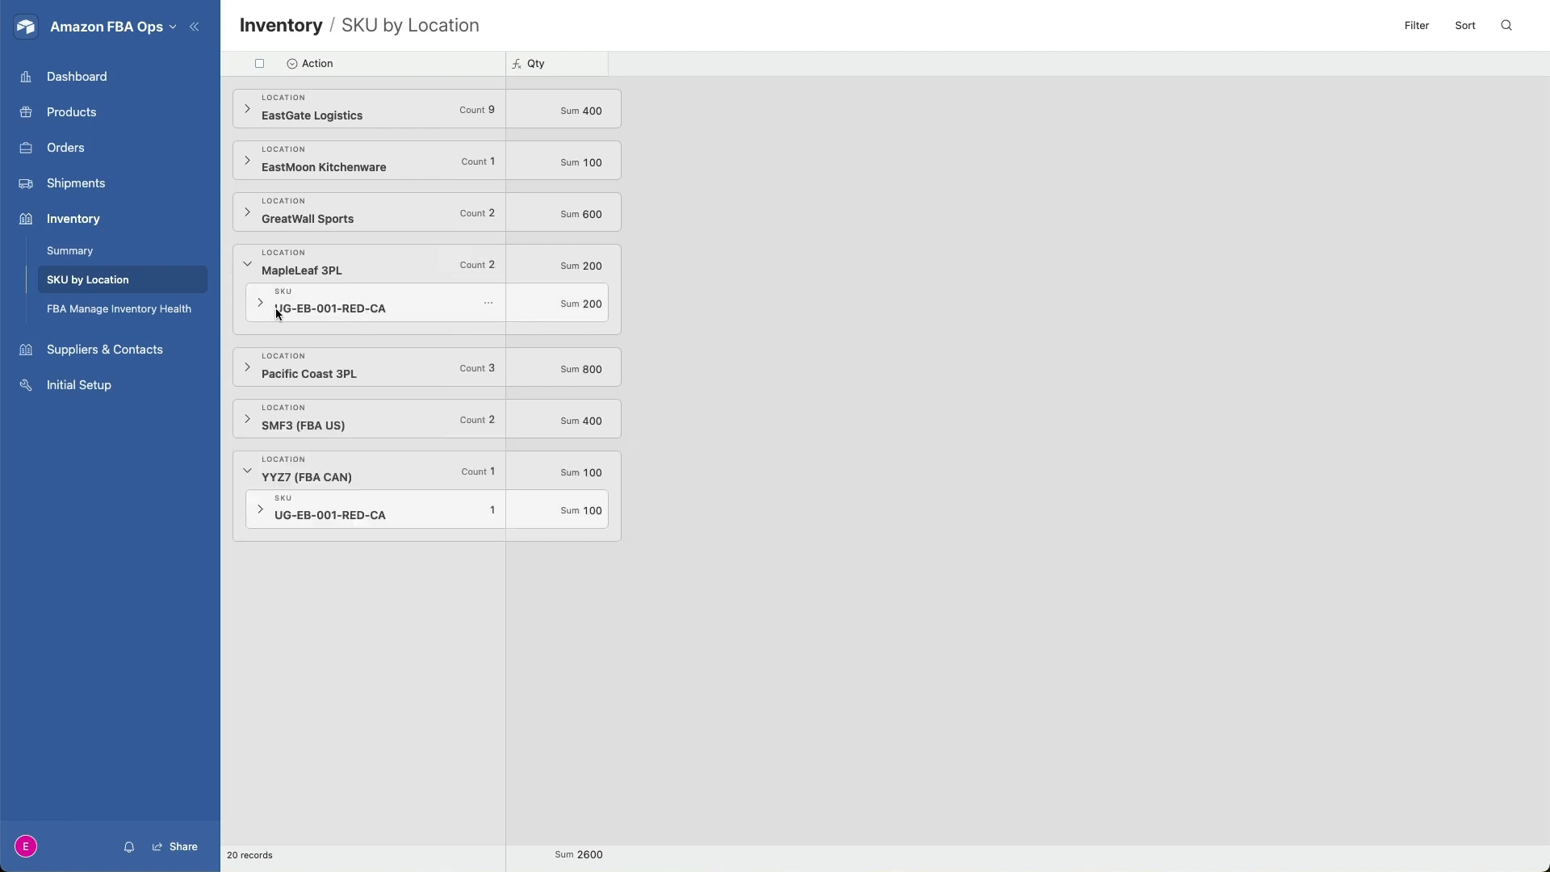